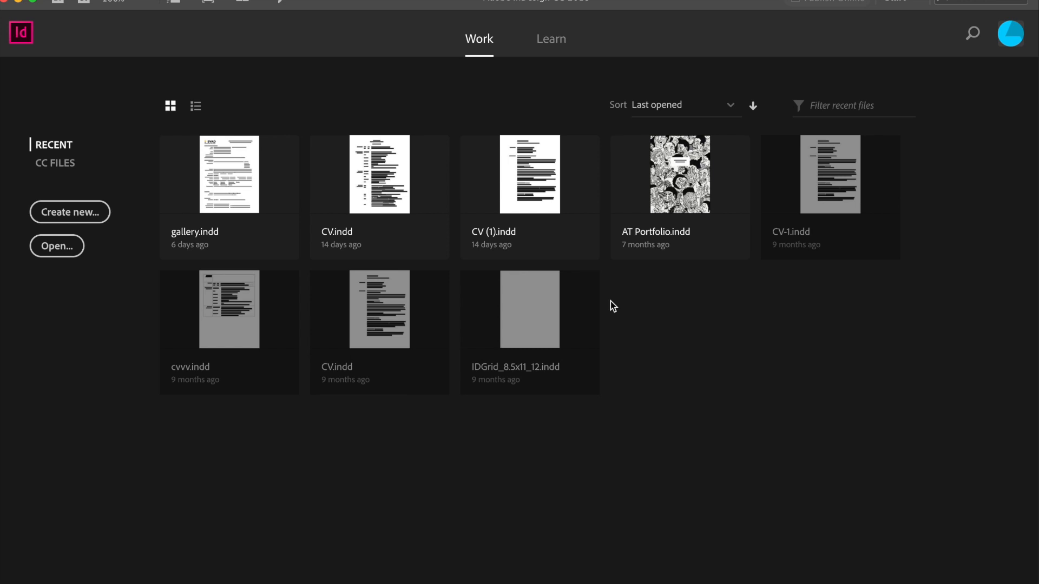
Bring the browser window with the Bestfolios example resume to the front via Mission Control.
{"action": "key", "text": "ctrl+Up"}
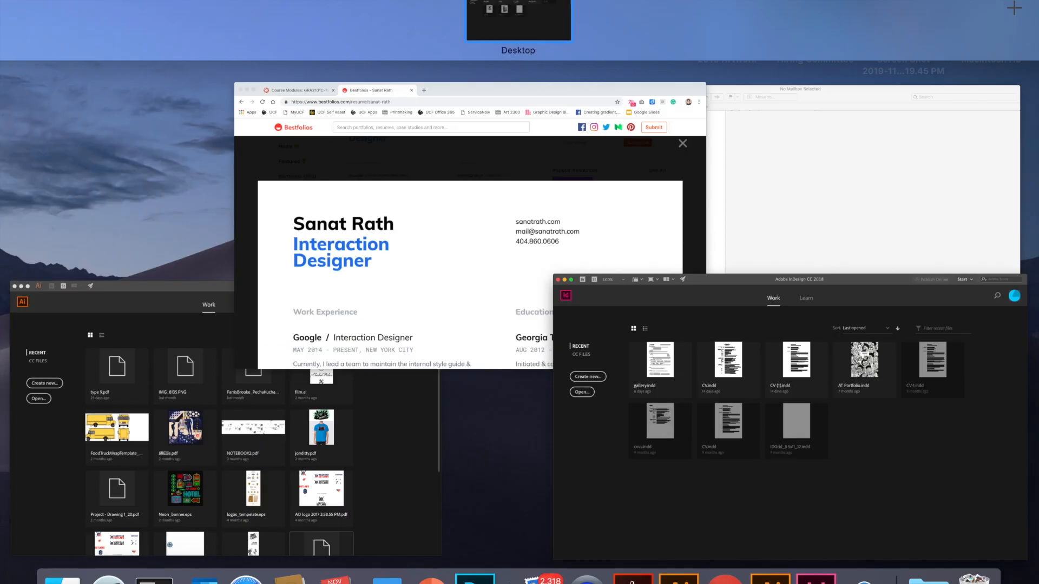
{"action": "left_click", "coordinate": [471, 194]}
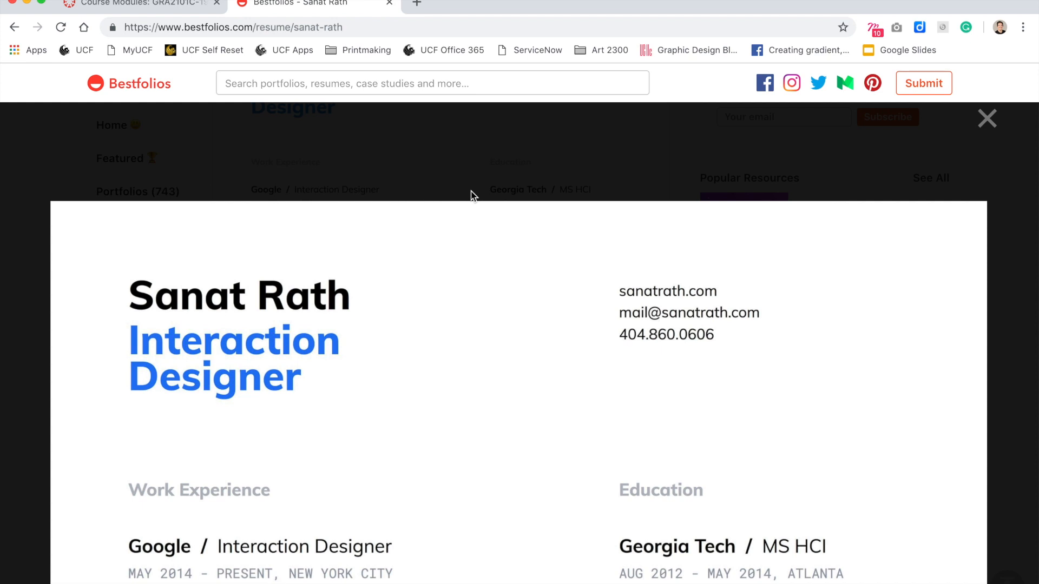
{"action": "scroll", "coordinate": [471, 193], "scroll_direction": "down", "scroll_amount": 1}
{"action": "scroll", "coordinate": [471, 193], "scroll_direction": "up", "scroll_amount": 1}
{"action": "scroll", "coordinate": [1019, 138], "scroll_direction": "down", "scroll_amount": 4}
{"action": "scroll", "coordinate": [1018, 139], "scroll_direction": "down", "scroll_amount": 2}
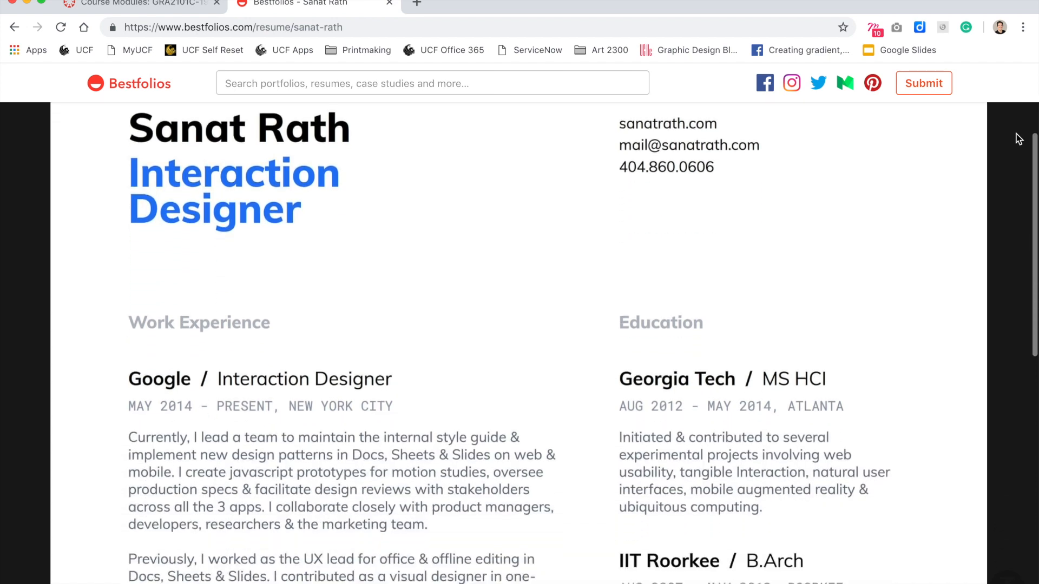
{"action": "scroll", "coordinate": [1018, 139], "scroll_direction": "down", "scroll_amount": 2}
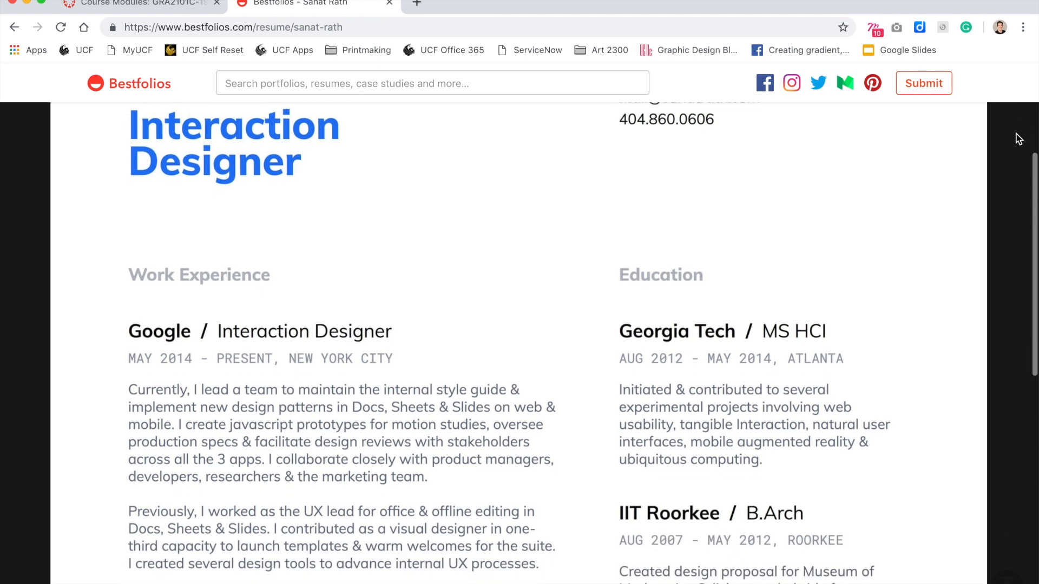
{"action": "scroll", "coordinate": [353, 202], "scroll_direction": "up", "scroll_amount": 5}
{"action": "scroll", "coordinate": [352, 203], "scroll_direction": "up", "scroll_amount": 2}
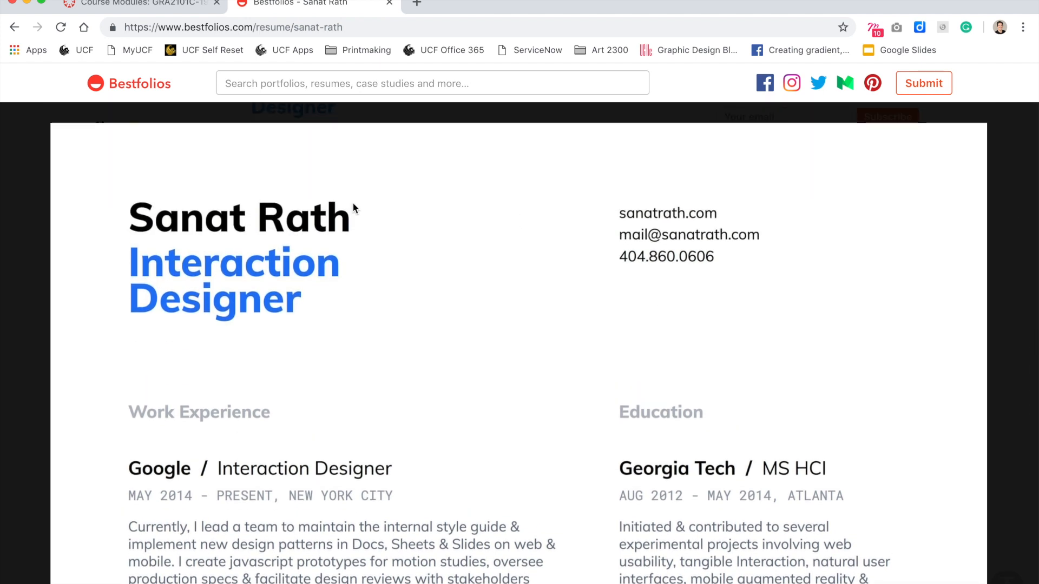
{"action": "scroll", "coordinate": [352, 203], "scroll_direction": "down", "scroll_amount": 2}
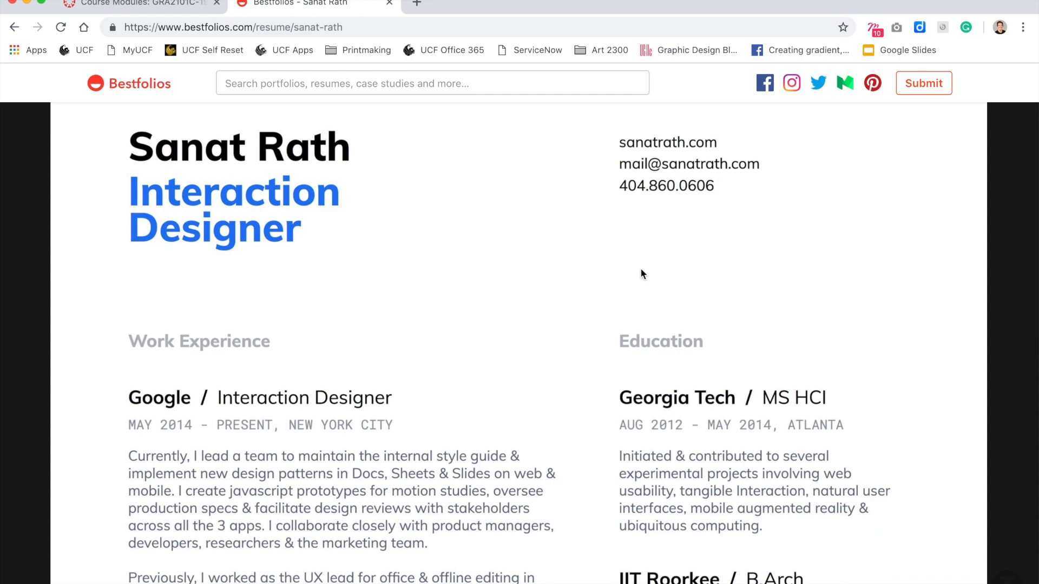
{"action": "scroll", "coordinate": [691, 324], "scroll_direction": "down", "scroll_amount": 4}
{"action": "scroll", "coordinate": [691, 324], "scroll_direction": "down", "scroll_amount": 3}
{"action": "scroll", "coordinate": [691, 324], "scroll_direction": "down", "scroll_amount": 2}
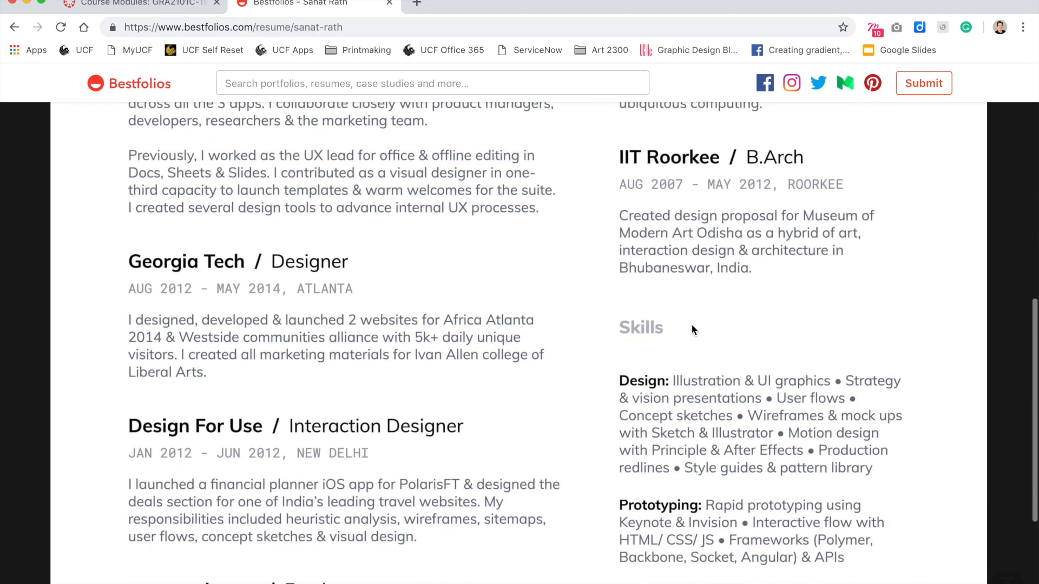
{"action": "scroll", "coordinate": [687, 366], "scroll_direction": "down", "scroll_amount": 2}
{"action": "scroll", "coordinate": [688, 366], "scroll_direction": "up", "scroll_amount": 1}
{"action": "scroll", "coordinate": [687, 366], "scroll_direction": "up", "scroll_amount": 5}
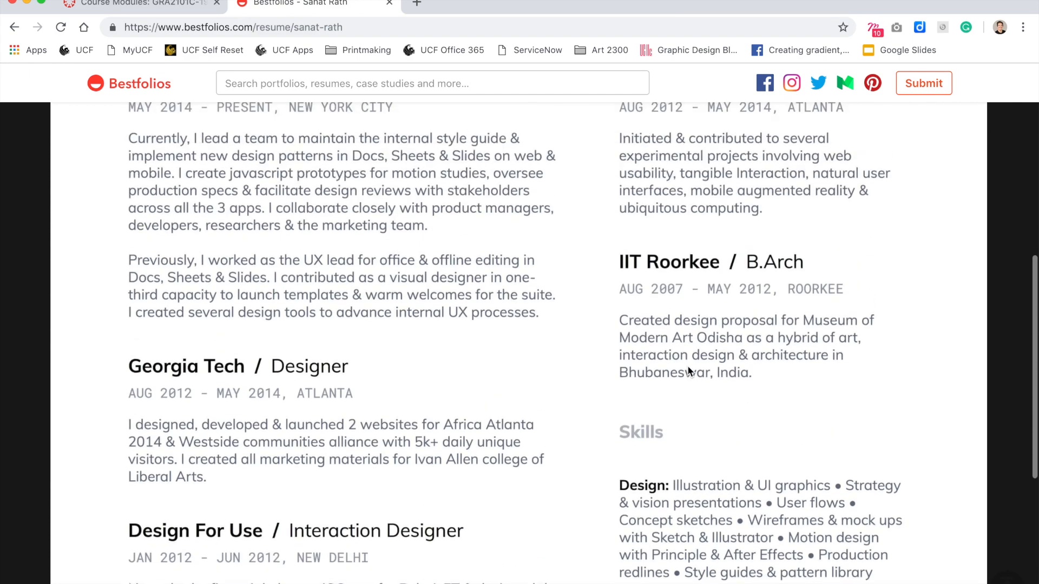
{"action": "scroll", "coordinate": [688, 366], "scroll_direction": "up", "scroll_amount": 4}
{"action": "scroll", "coordinate": [687, 365], "scroll_direction": "up", "scroll_amount": 1}
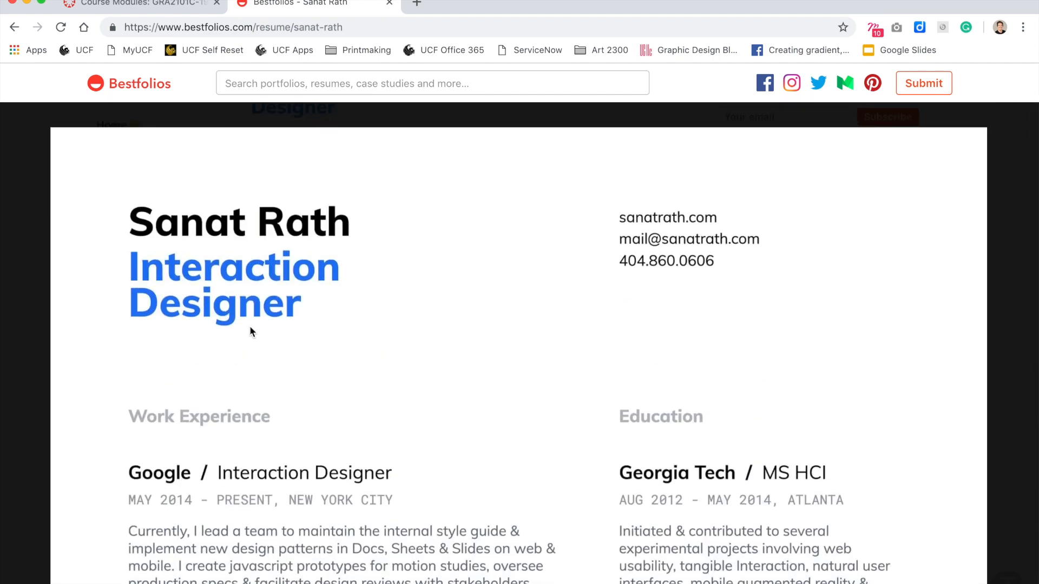
{"action": "scroll", "coordinate": [249, 326], "scroll_direction": "down", "scroll_amount": 3}
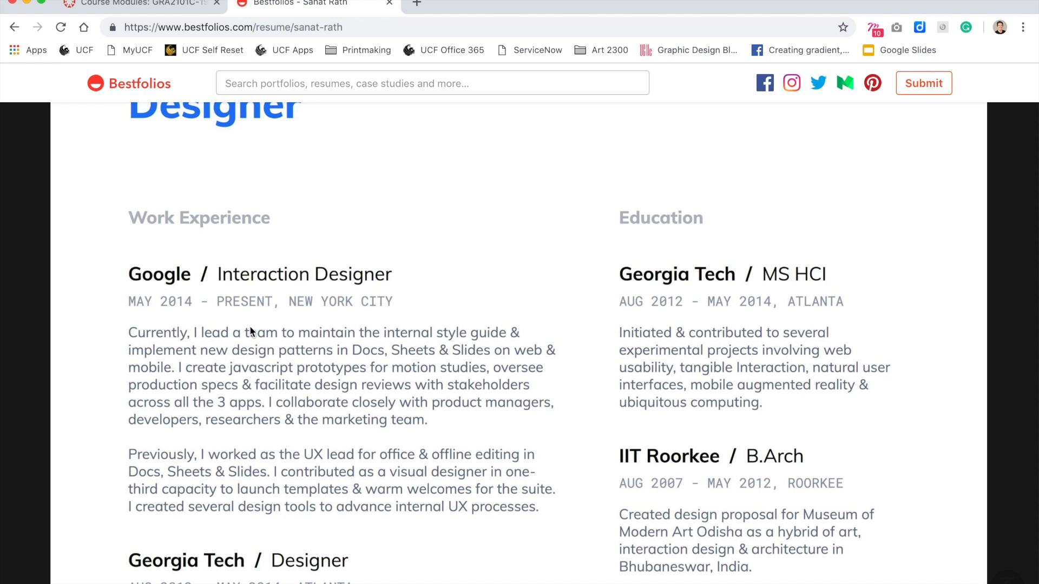
{"action": "scroll", "coordinate": [249, 325], "scroll_direction": "up", "scroll_amount": 2}
{"action": "scroll", "coordinate": [250, 325], "scroll_direction": "up", "scroll_amount": 1}
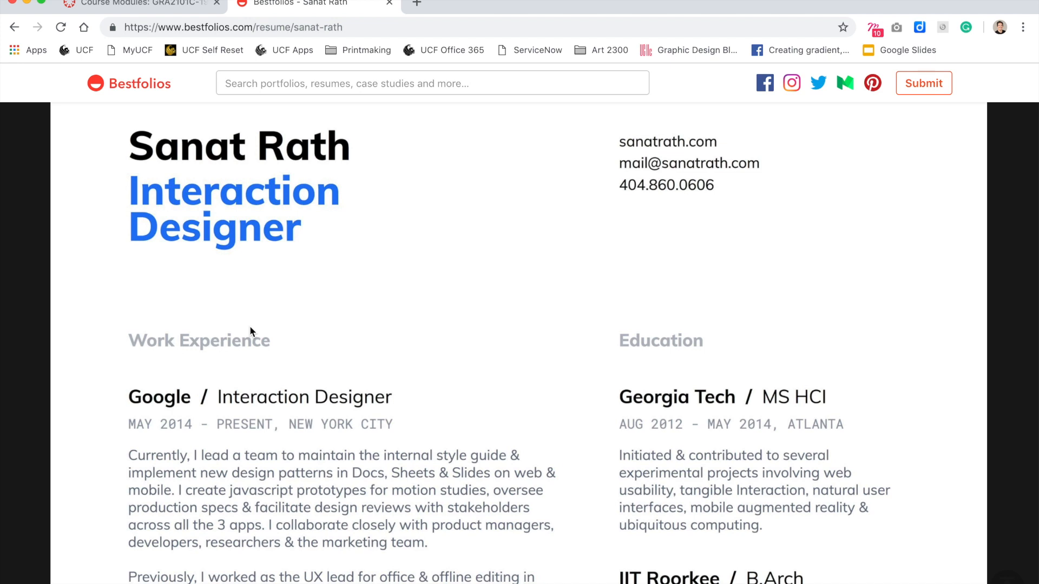
{"action": "scroll", "coordinate": [152, 452], "scroll_direction": "down", "scroll_amount": 1}
{"action": "scroll", "coordinate": [151, 452], "scroll_direction": "down", "scroll_amount": 2}
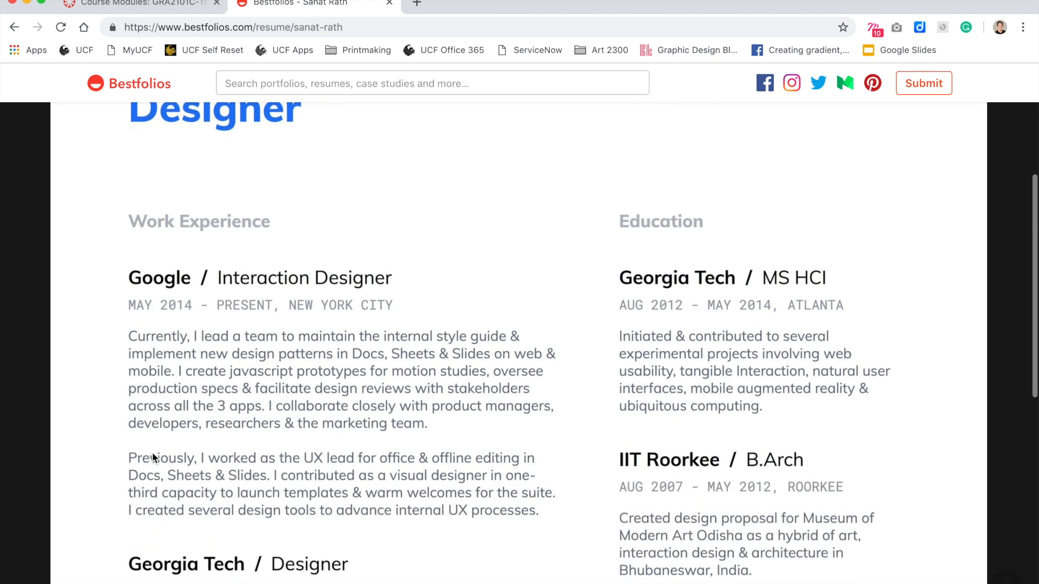
{"action": "scroll", "coordinate": [151, 452], "scroll_direction": "down", "scroll_amount": 2}
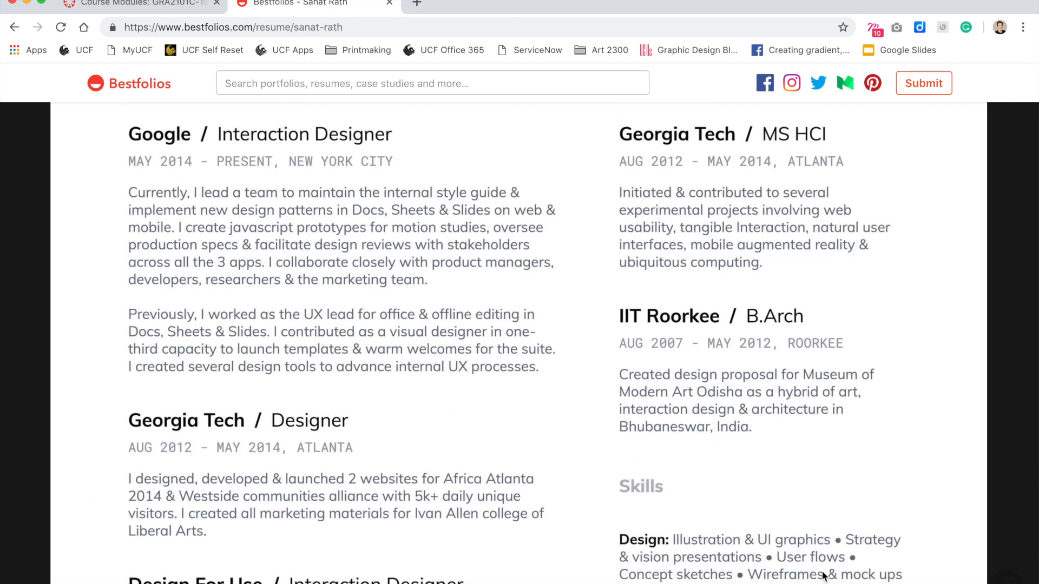
{"action": "scroll", "coordinate": [847, 545], "scroll_direction": "down", "scroll_amount": 2}
{"action": "scroll", "coordinate": [847, 545], "scroll_direction": "down", "scroll_amount": 2}
{"action": "scroll", "coordinate": [711, 393], "scroll_direction": "up", "scroll_amount": 3}
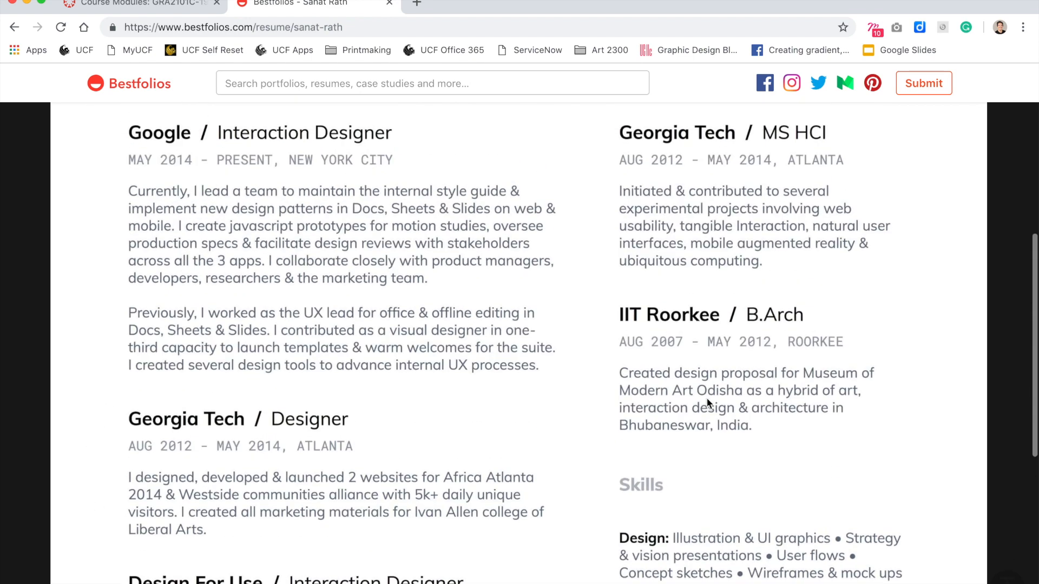
{"action": "scroll", "coordinate": [711, 393], "scroll_direction": "up", "scroll_amount": 2}
{"action": "scroll", "coordinate": [706, 397], "scroll_direction": "up", "scroll_amount": 2}
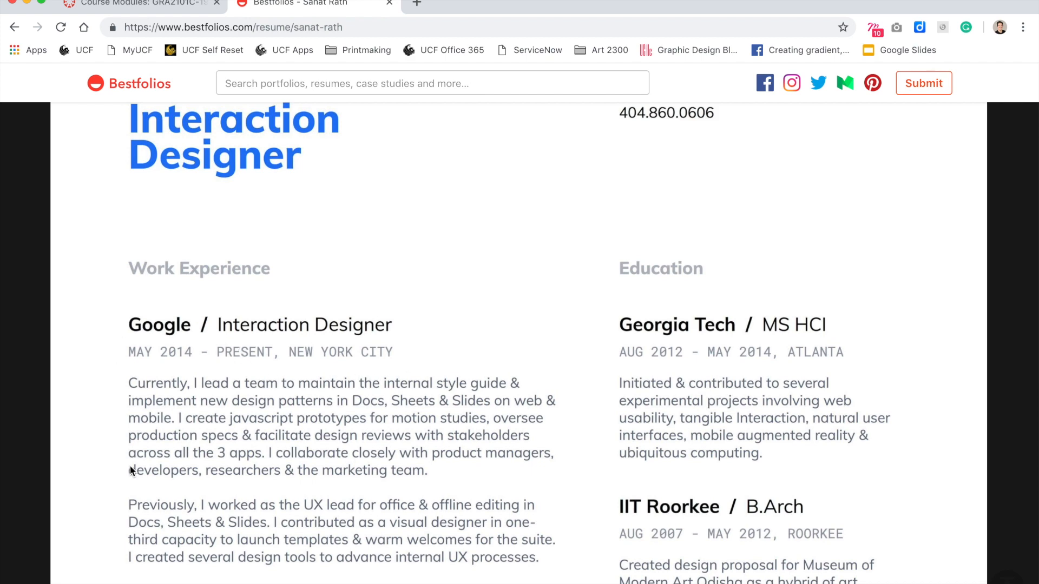
{"action": "scroll", "coordinate": [130, 469], "scroll_direction": "down", "scroll_amount": 4}
{"action": "scroll", "coordinate": [129, 470], "scroll_direction": "down", "scroll_amount": 2}
{"action": "scroll", "coordinate": [130, 470], "scroll_direction": "down", "scroll_amount": 1}
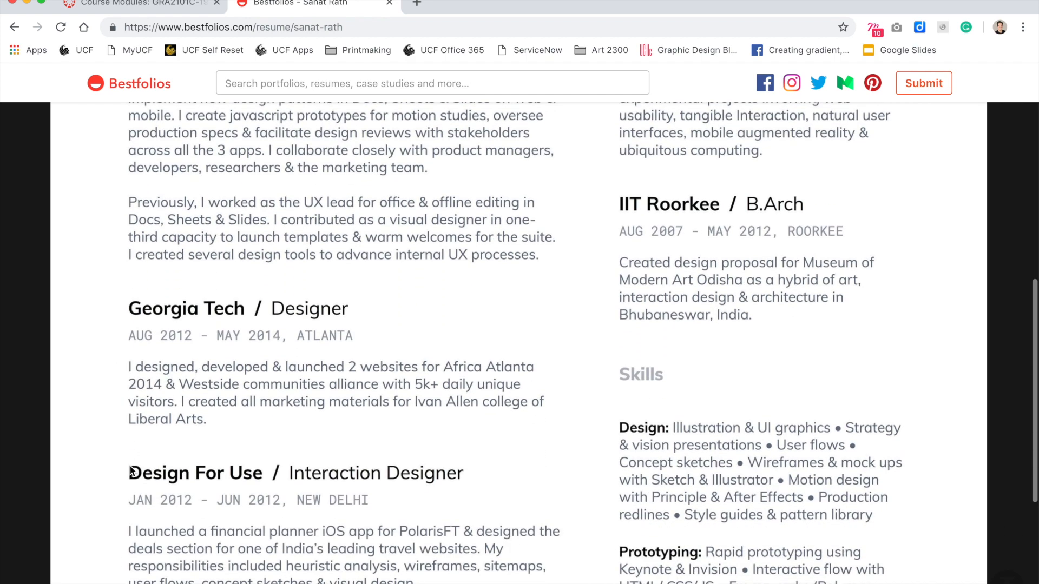
{"action": "scroll", "coordinate": [133, 471], "scroll_direction": "up", "scroll_amount": 3}
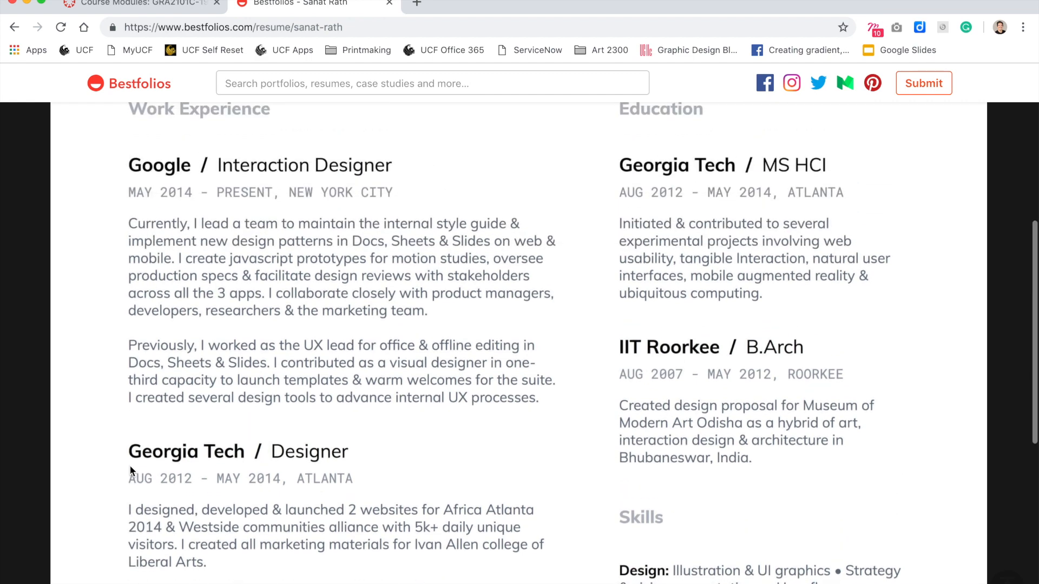
{"action": "scroll", "coordinate": [132, 471], "scroll_direction": "up", "scroll_amount": 1}
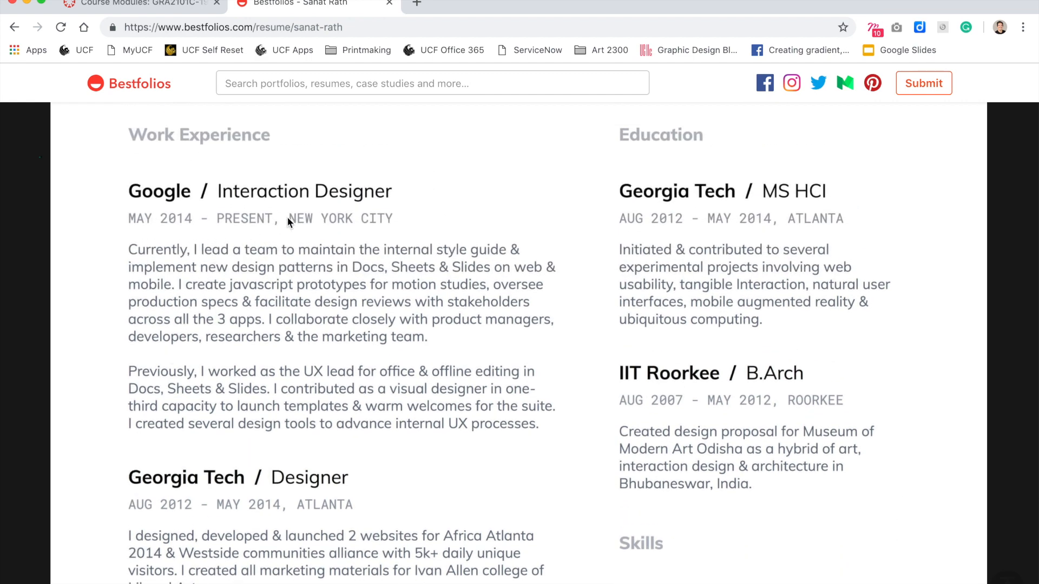
{"action": "scroll", "coordinate": [129, 496], "scroll_direction": "down", "scroll_amount": 1}
{"action": "scroll", "coordinate": [129, 495], "scroll_direction": "down", "scroll_amount": 1}
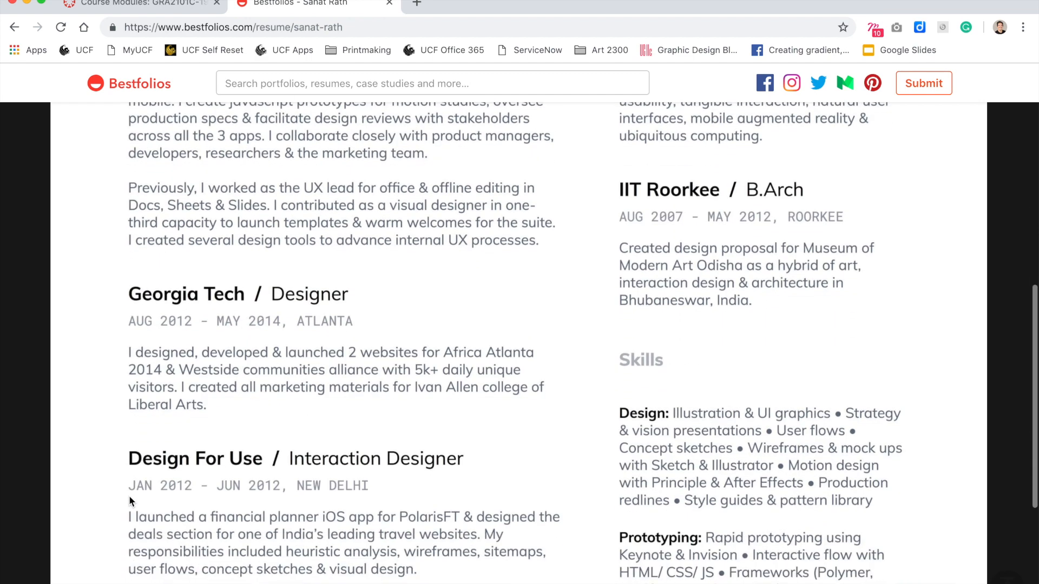
{"action": "scroll", "coordinate": [129, 497], "scroll_direction": "down", "scroll_amount": 3}
{"action": "scroll", "coordinate": [128, 497], "scroll_direction": "up", "scroll_amount": 2}
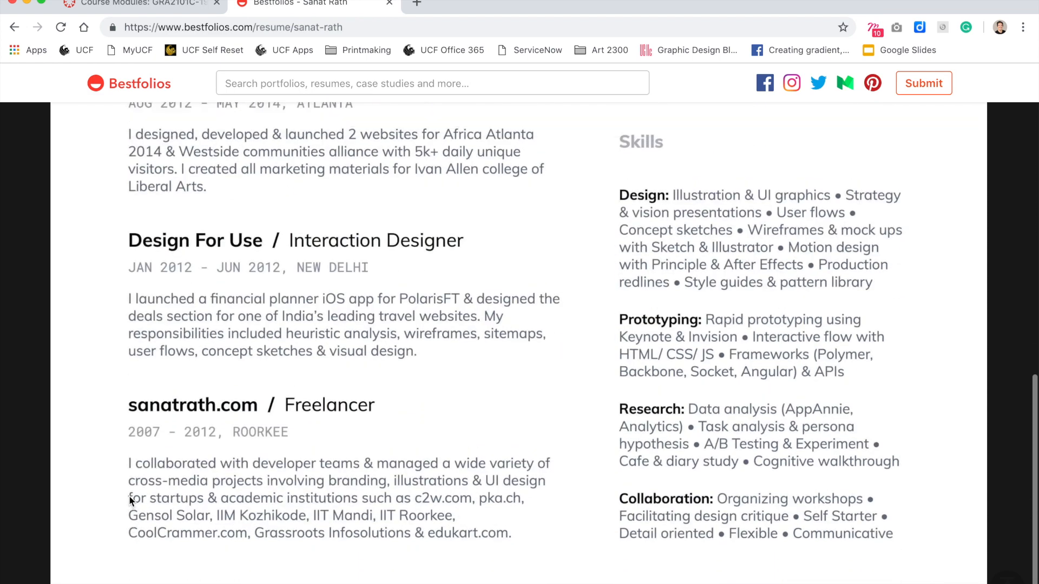
{"action": "scroll", "coordinate": [129, 496], "scroll_direction": "up", "scroll_amount": 2}
{"action": "scroll", "coordinate": [128, 496], "scroll_direction": "up", "scroll_amount": 3}
{"action": "scroll", "coordinate": [129, 496], "scroll_direction": "up", "scroll_amount": 1}
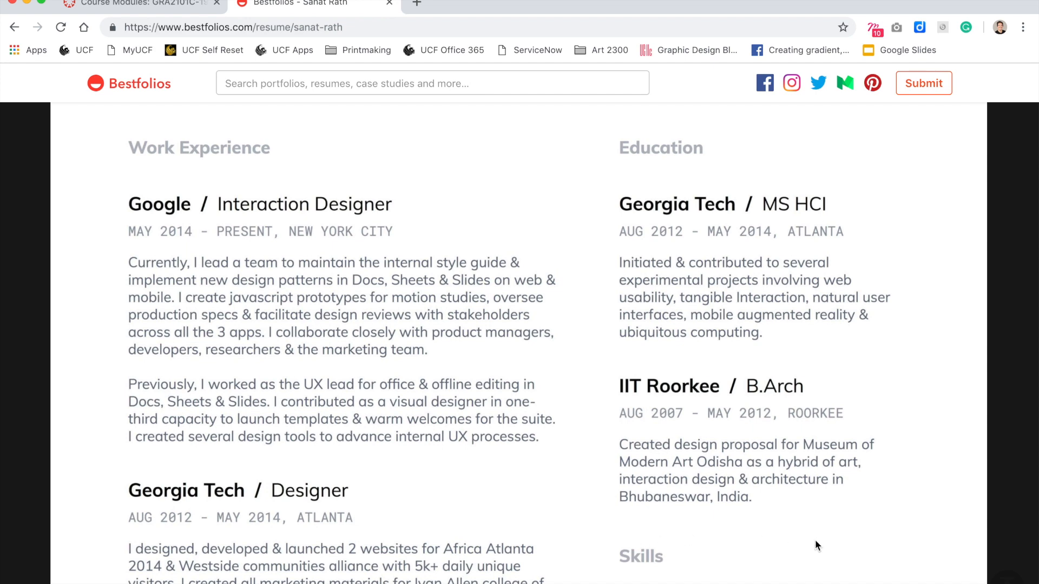
{"action": "scroll", "coordinate": [724, 498], "scroll_direction": "down", "scroll_amount": 4}
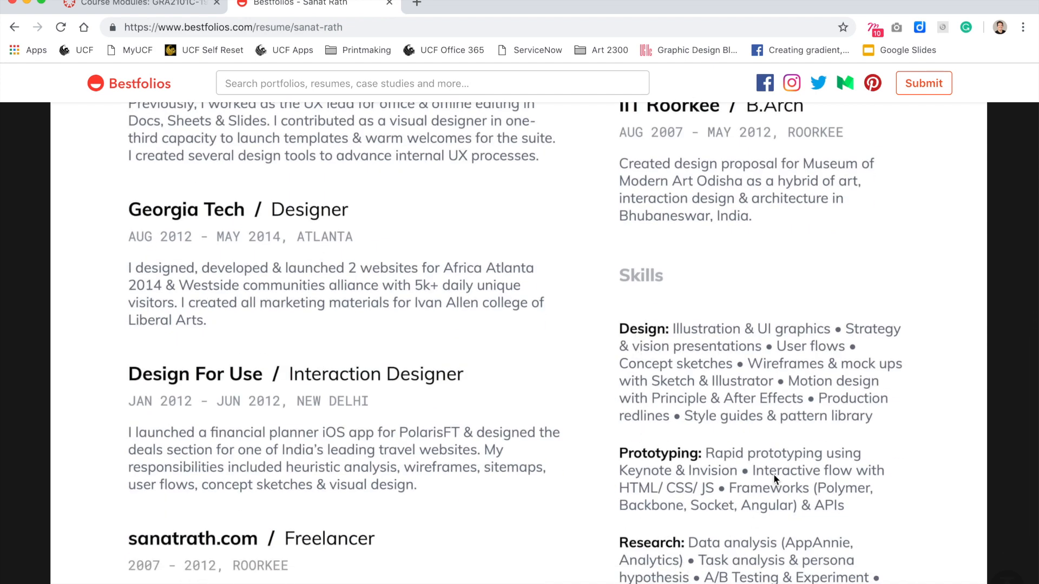
{"action": "scroll", "coordinate": [775, 470], "scroll_direction": "down", "scroll_amount": 2}
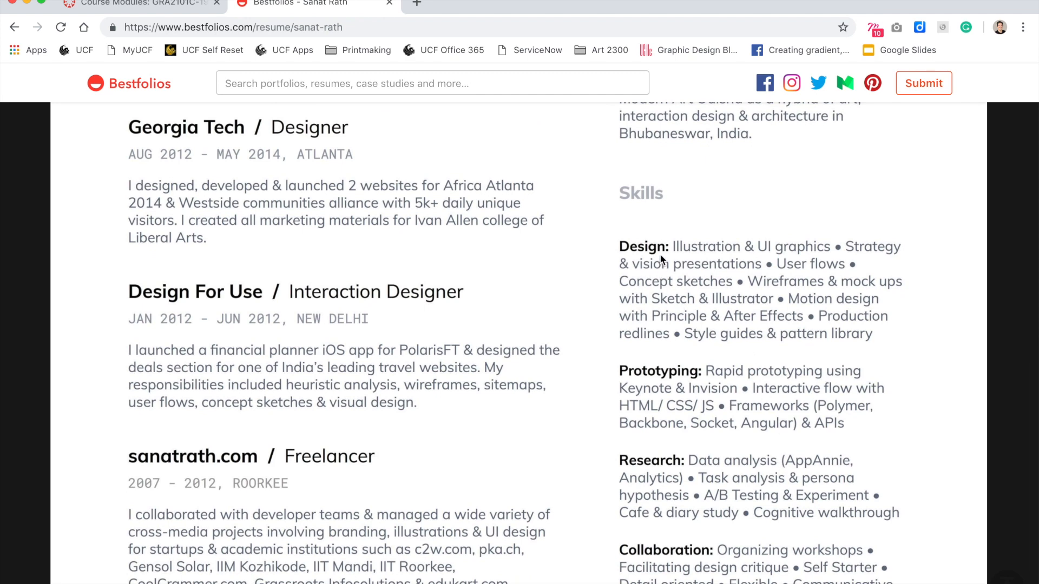
{"action": "scroll", "coordinate": [649, 464], "scroll_direction": "down", "scroll_amount": 3}
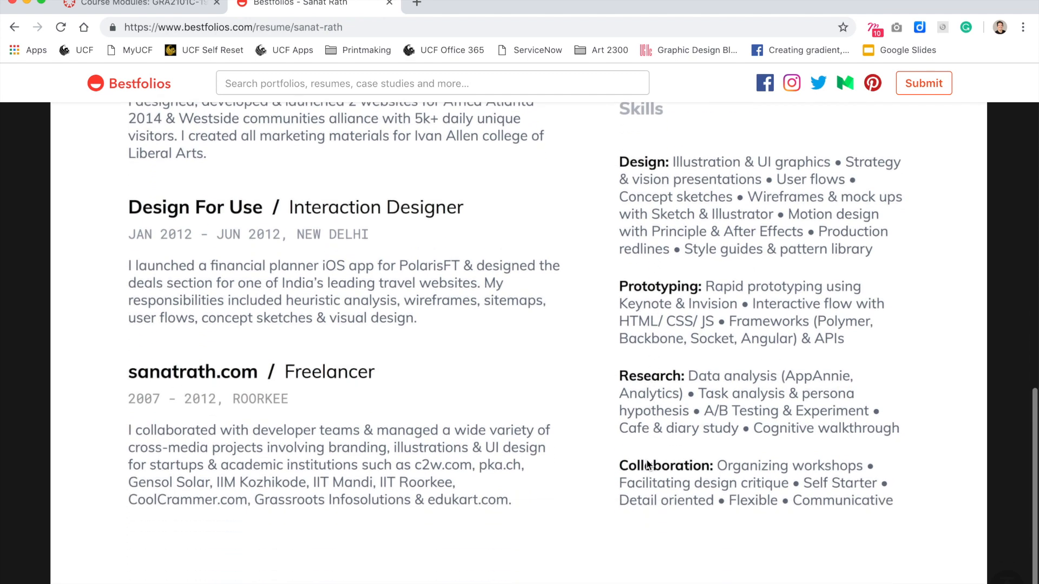
{"action": "scroll", "coordinate": [647, 463], "scroll_direction": "up", "scroll_amount": 5}
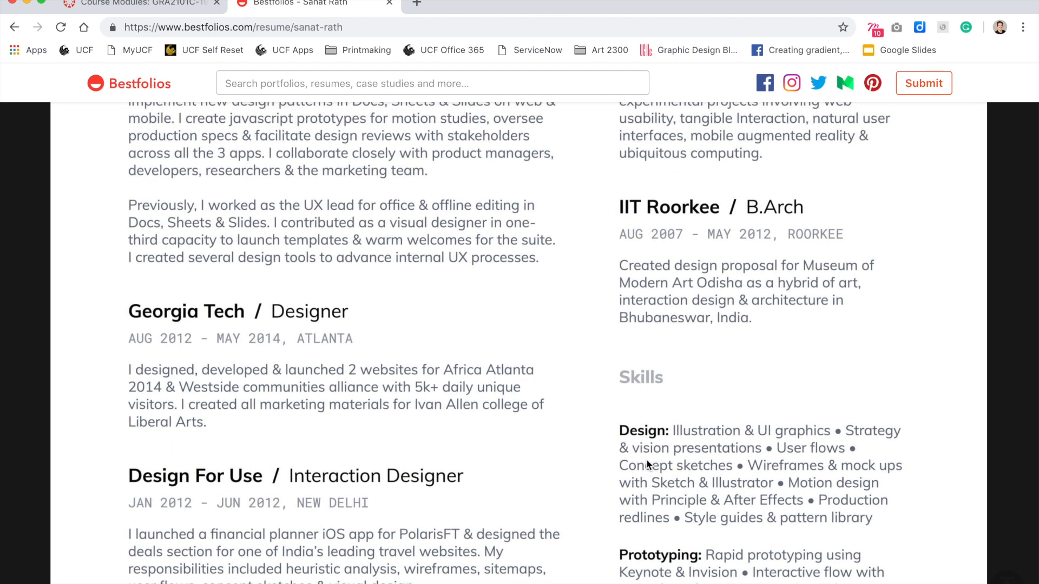
{"action": "scroll", "coordinate": [647, 462], "scroll_direction": "up", "scroll_amount": 3}
{"action": "scroll", "coordinate": [647, 459], "scroll_direction": "up", "scroll_amount": 1}
{"action": "scroll", "coordinate": [646, 459], "scroll_direction": "up", "scroll_amount": 3}
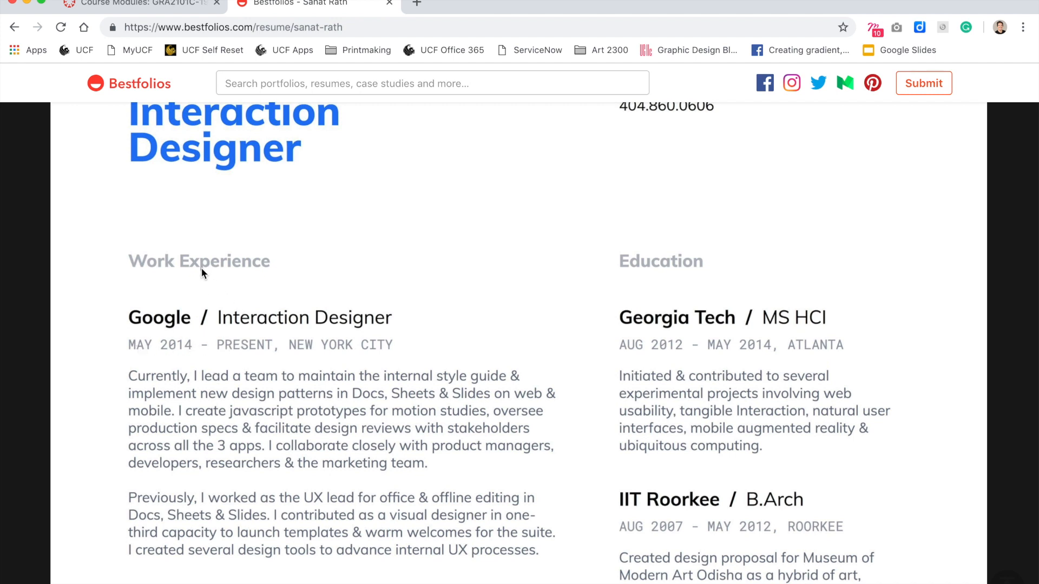
{"action": "scroll", "coordinate": [201, 268], "scroll_direction": "up", "scroll_amount": 3}
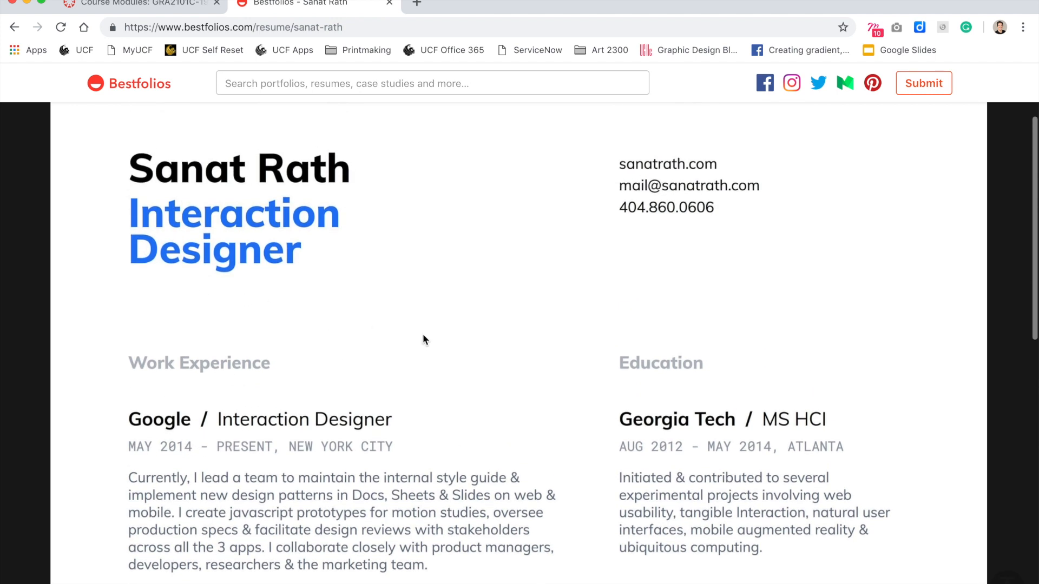
{"action": "left_click", "coordinate": [16, 28]}
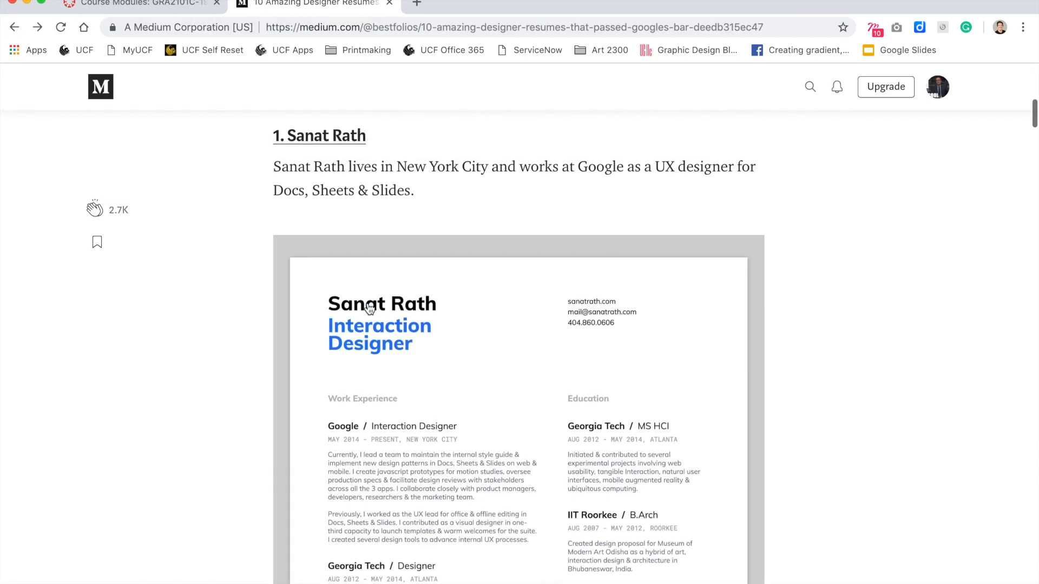
{"action": "scroll", "coordinate": [369, 309], "scroll_direction": "down", "scroll_amount": 3}
{"action": "scroll", "coordinate": [370, 310], "scroll_direction": "down", "scroll_amount": 8}
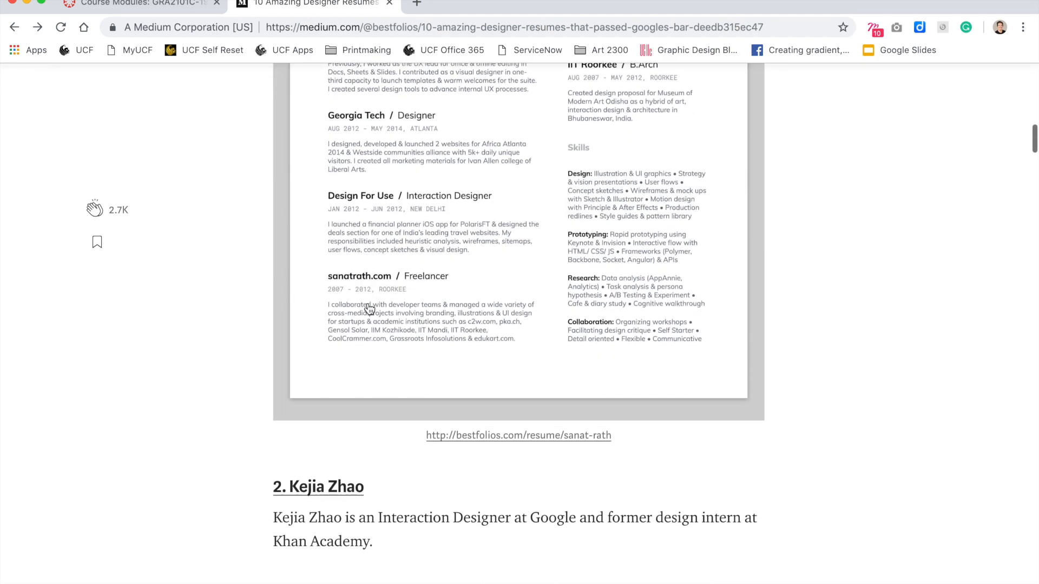
{"action": "scroll", "coordinate": [369, 310], "scroll_direction": "down", "scroll_amount": 5}
{"action": "scroll", "coordinate": [369, 310], "scroll_direction": "down", "scroll_amount": 3}
{"action": "scroll", "coordinate": [370, 310], "scroll_direction": "down", "scroll_amount": 2}
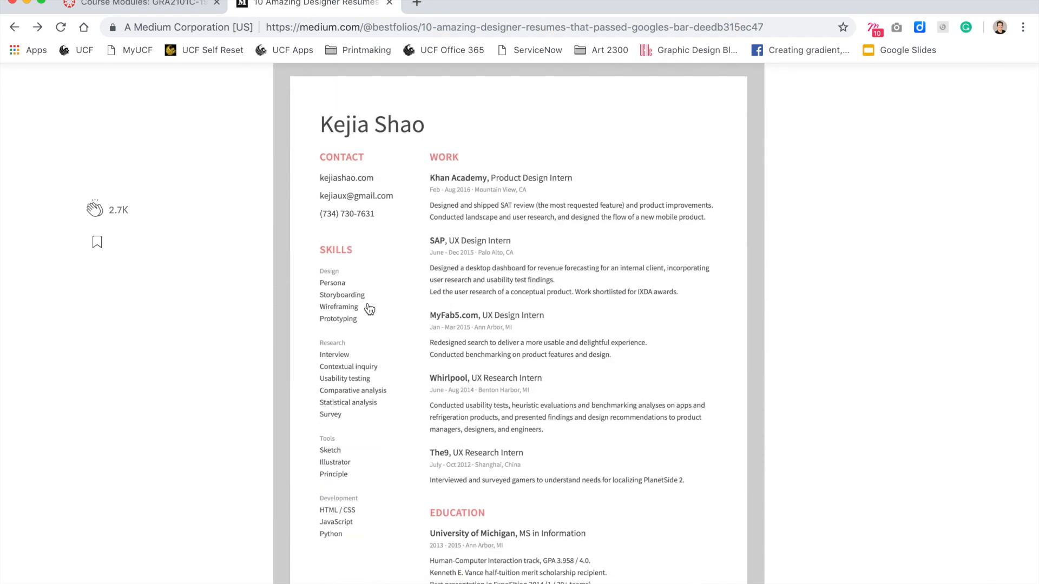
{"action": "scroll", "coordinate": [370, 309], "scroll_direction": "down", "scroll_amount": 8}
{"action": "scroll", "coordinate": [369, 310], "scroll_direction": "down", "scroll_amount": 3}
{"action": "scroll", "coordinate": [369, 309], "scroll_direction": "down", "scroll_amount": 1}
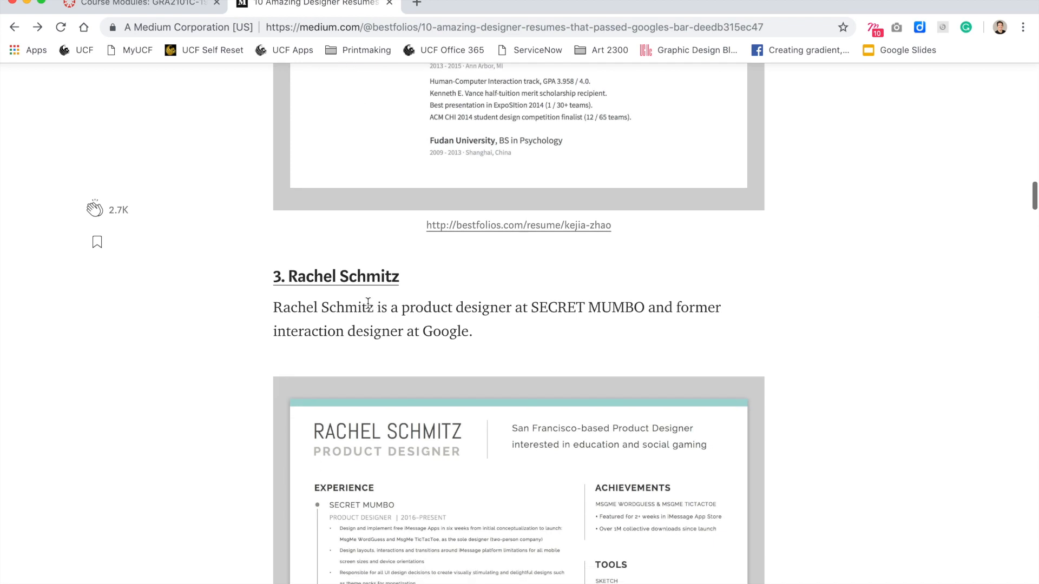
{"action": "scroll", "coordinate": [370, 310], "scroll_direction": "down", "scroll_amount": 5}
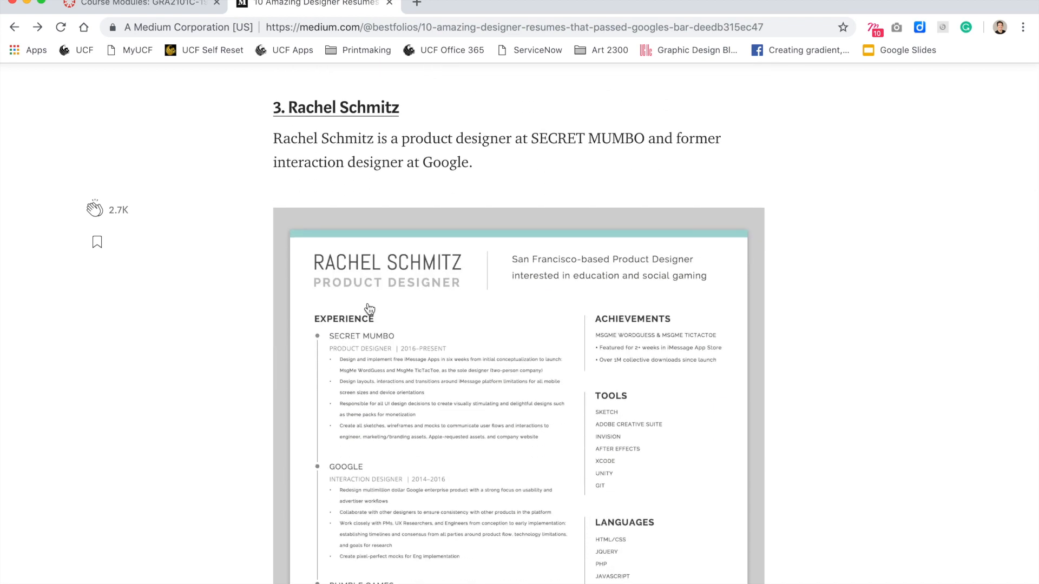
{"action": "scroll", "coordinate": [370, 310], "scroll_direction": "down", "scroll_amount": 2}
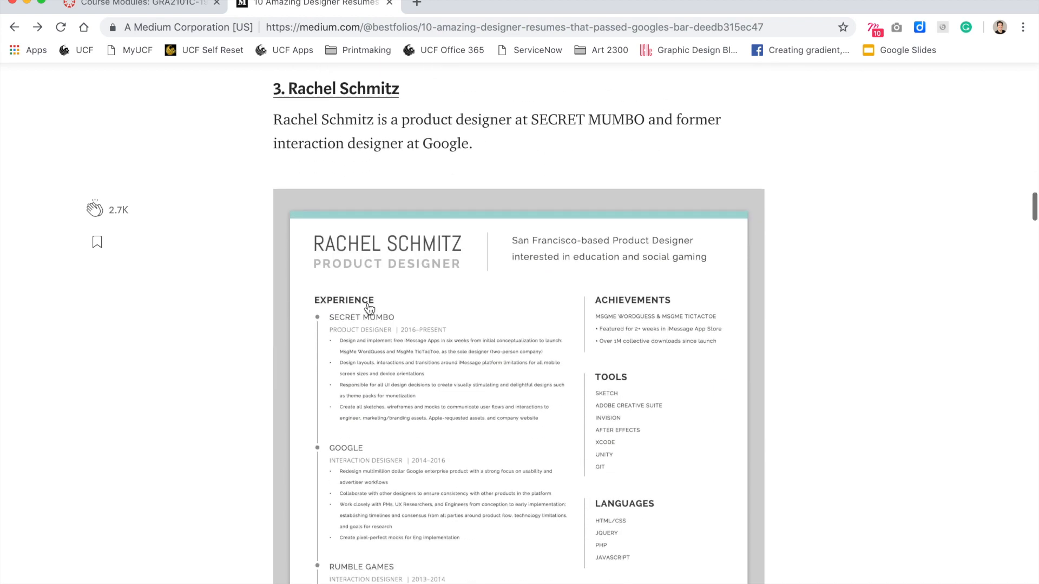
{"action": "scroll", "coordinate": [369, 309], "scroll_direction": "down", "scroll_amount": 8}
{"action": "scroll", "coordinate": [369, 310], "scroll_direction": "down", "scroll_amount": 5}
{"action": "scroll", "coordinate": [369, 309], "scroll_direction": "down", "scroll_amount": 2}
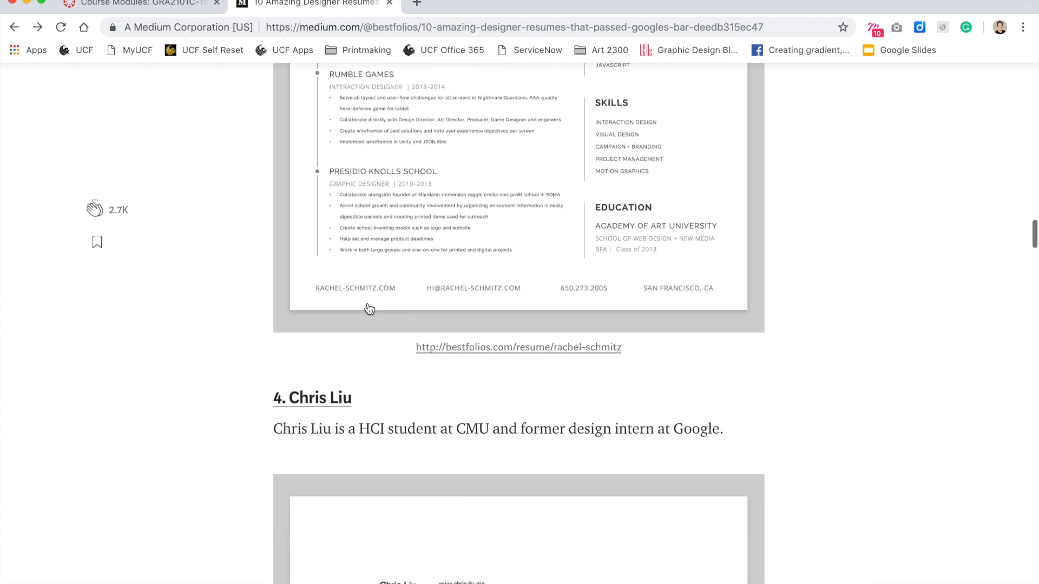
{"action": "scroll", "coordinate": [370, 310], "scroll_direction": "down", "scroll_amount": 8}
{"action": "scroll", "coordinate": [370, 310], "scroll_direction": "down", "scroll_amount": 4}
{"action": "scroll", "coordinate": [369, 309], "scroll_direction": "down", "scroll_amount": 1}
{"action": "scroll", "coordinate": [370, 310], "scroll_direction": "down", "scroll_amount": 5}
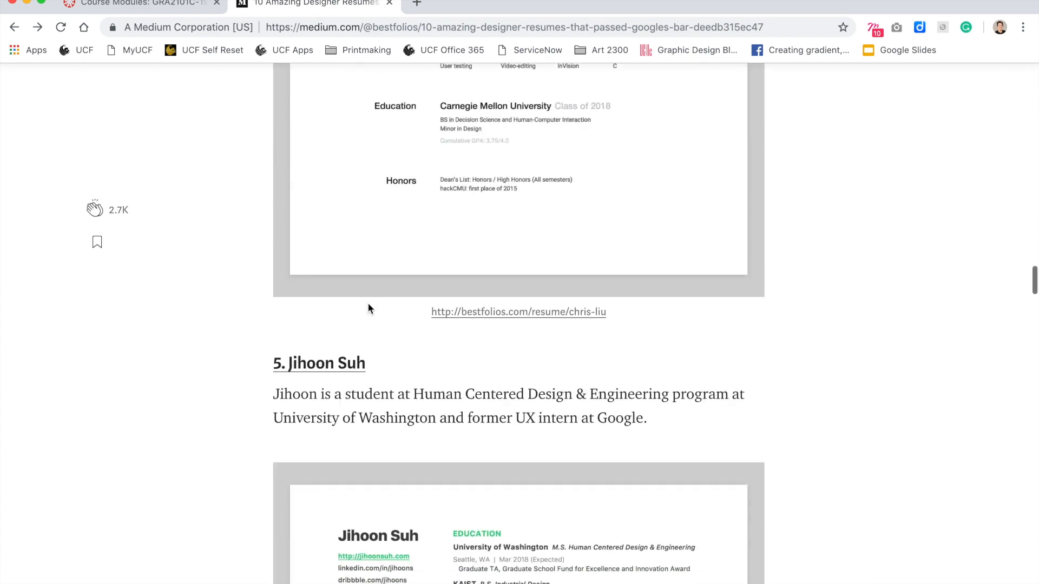
{"action": "scroll", "coordinate": [370, 309], "scroll_direction": "down", "scroll_amount": 2}
{"action": "scroll", "coordinate": [370, 309], "scroll_direction": "down", "scroll_amount": 5}
{"action": "scroll", "coordinate": [370, 309], "scroll_direction": "down", "scroll_amount": 2}
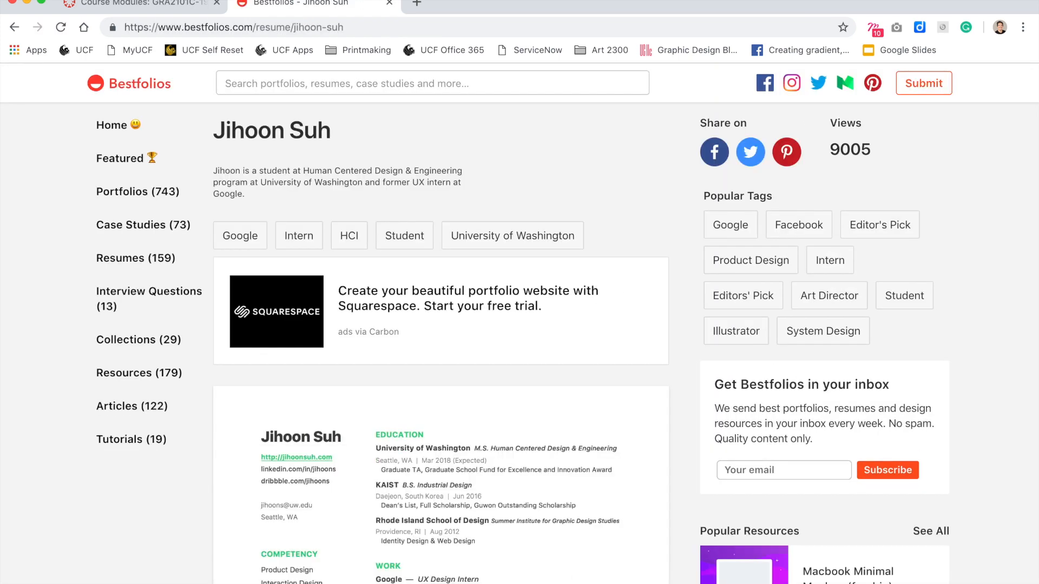
{"action": "scroll", "coordinate": [597, 289], "scroll_direction": "down", "scroll_amount": 5}
{"action": "scroll", "coordinate": [569, 406], "scroll_direction": "down", "scroll_amount": 2}
{"action": "scroll", "coordinate": [561, 569], "scroll_direction": "down", "scroll_amount": 3}
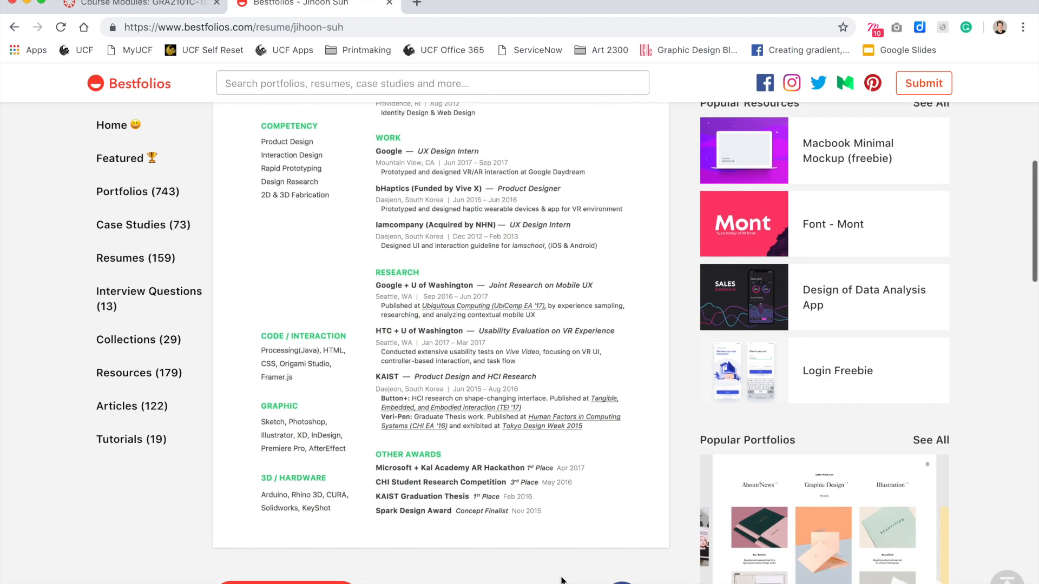
{"action": "scroll", "coordinate": [561, 568], "scroll_direction": "up", "scroll_amount": 3}
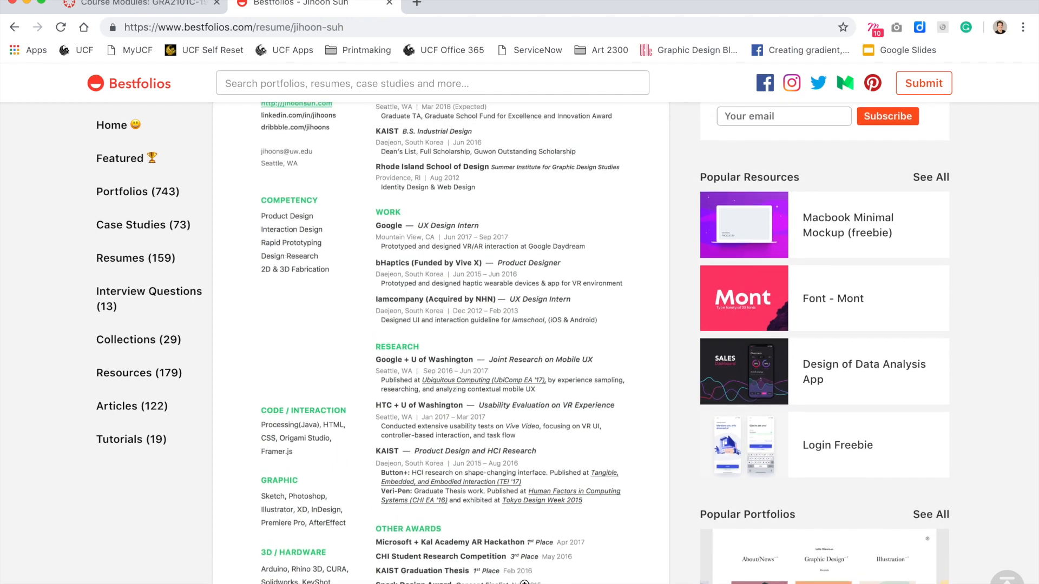
{"action": "scroll", "coordinate": [524, 582], "scroll_direction": "up", "scroll_amount": 3}
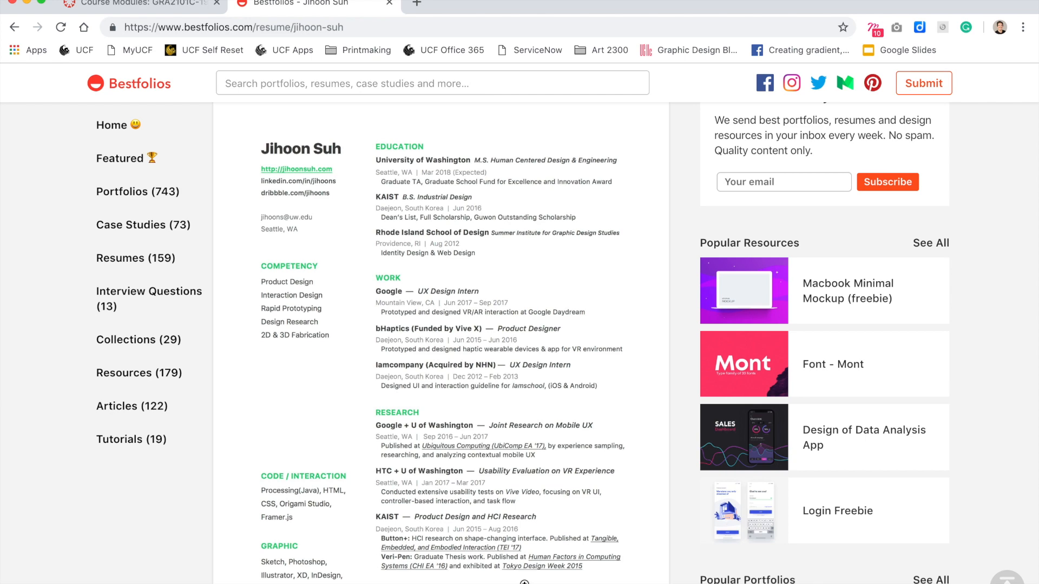
{"action": "scroll", "coordinate": [525, 568], "scroll_direction": "down", "scroll_amount": 2}
{"action": "scroll", "coordinate": [406, 487], "scroll_direction": "down", "scroll_amount": 5}
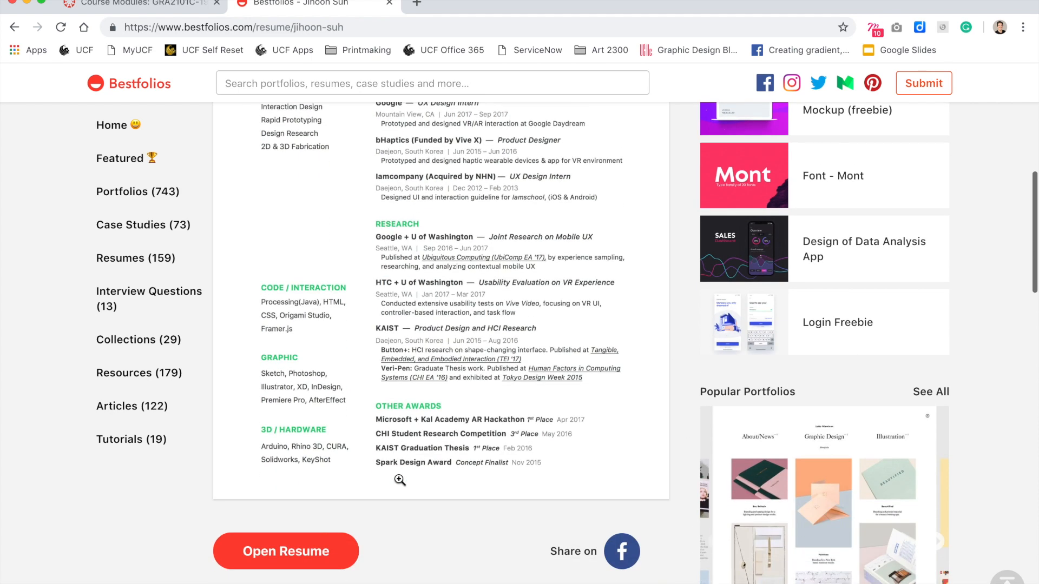
{"action": "scroll", "coordinate": [400, 480], "scroll_direction": "up", "scroll_amount": 5}
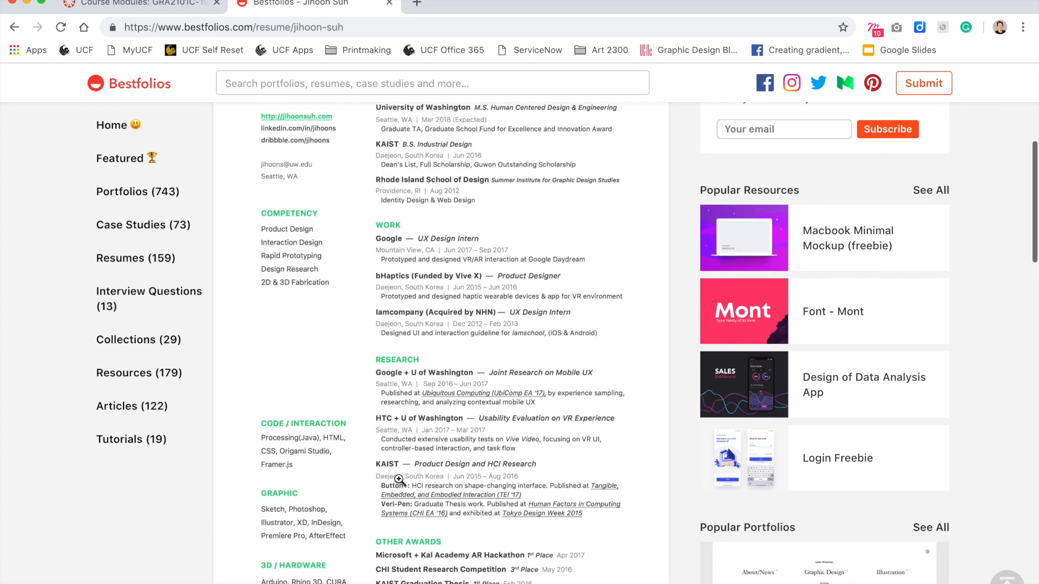
{"action": "scroll", "coordinate": [399, 480], "scroll_direction": "up", "scroll_amount": 3}
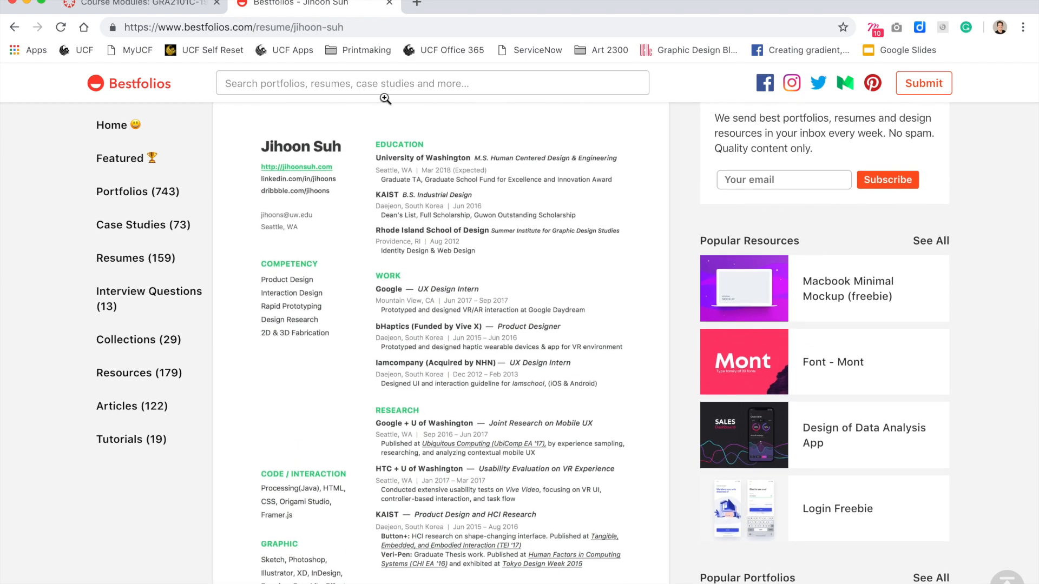
{"action": "scroll", "coordinate": [469, 474], "scroll_direction": "down", "scroll_amount": 1}
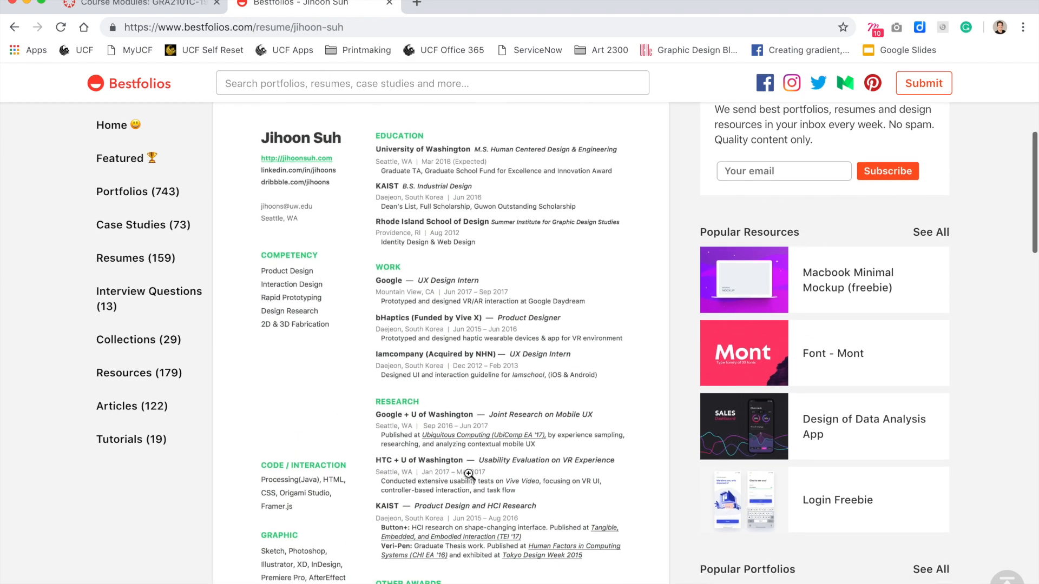
{"action": "scroll", "coordinate": [468, 474], "scroll_direction": "down", "scroll_amount": 2}
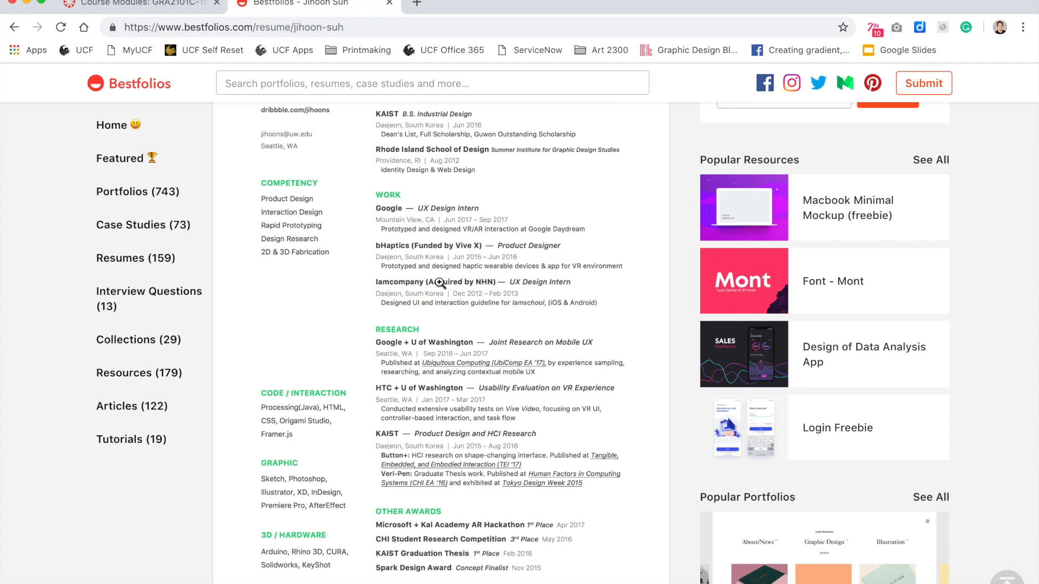
{"action": "scroll", "coordinate": [439, 282], "scroll_direction": "down", "scroll_amount": 2}
{"action": "scroll", "coordinate": [439, 282], "scroll_direction": "up", "scroll_amount": 4}
{"action": "scroll", "coordinate": [438, 282], "scroll_direction": "down", "scroll_amount": 1}
{"action": "scroll", "coordinate": [438, 290], "scroll_direction": "down", "scroll_amount": 3}
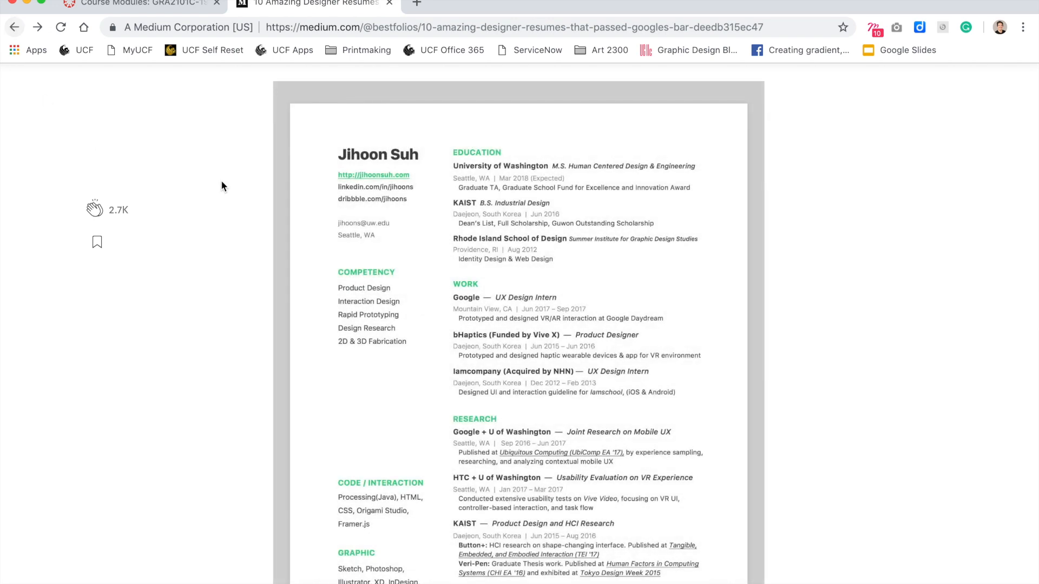
{"action": "scroll", "coordinate": [399, 240], "scroll_direction": "down", "scroll_amount": 3}
{"action": "scroll", "coordinate": [399, 241], "scroll_direction": "down", "scroll_amount": 3}
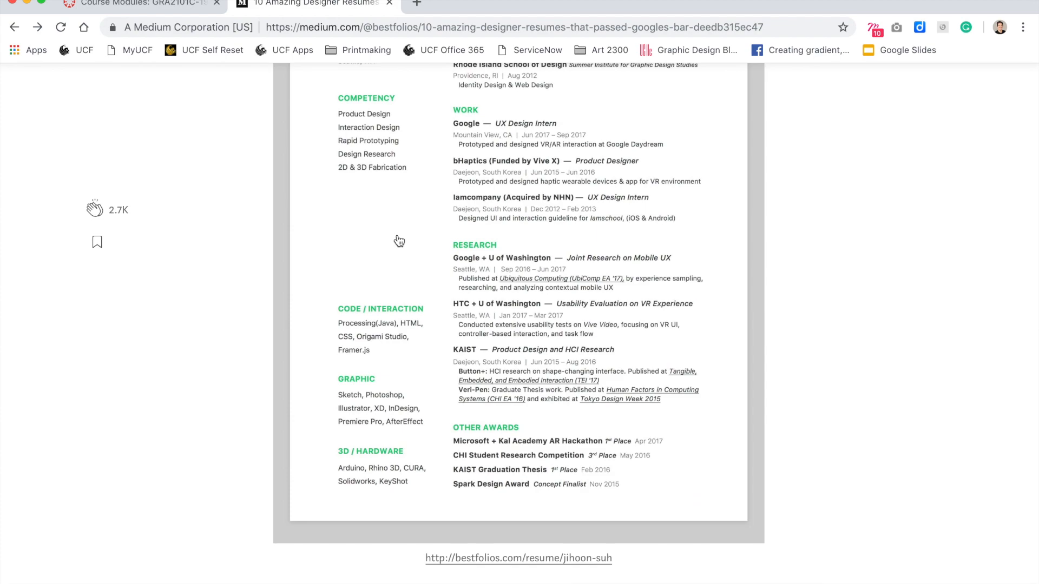
{"action": "scroll", "coordinate": [399, 240], "scroll_direction": "down", "scroll_amount": 5}
{"action": "scroll", "coordinate": [399, 240], "scroll_direction": "down", "scroll_amount": 2}
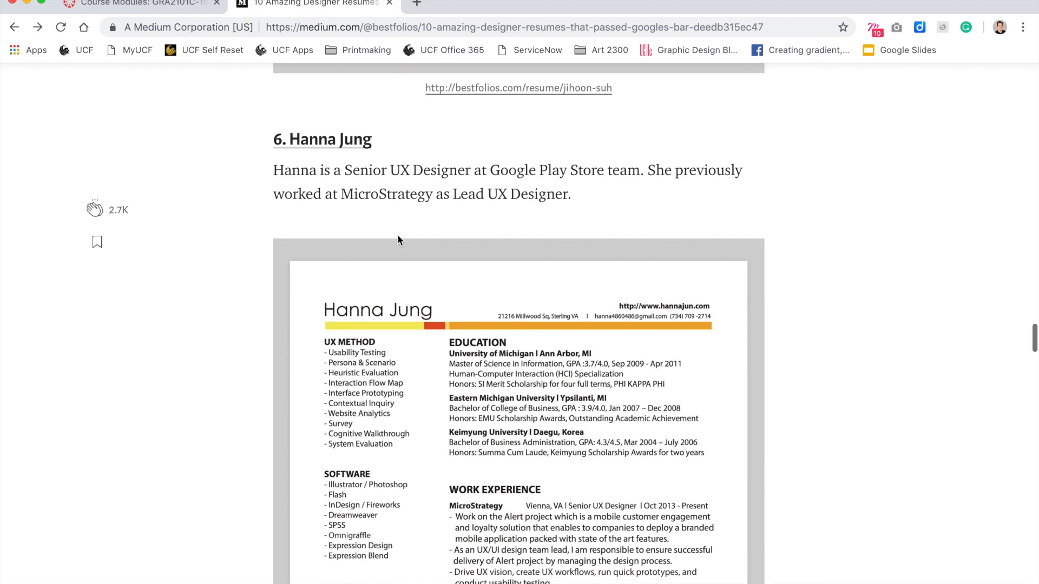
{"action": "scroll", "coordinate": [399, 241], "scroll_direction": "down", "scroll_amount": 2}
{"action": "scroll", "coordinate": [399, 241], "scroll_direction": "down", "scroll_amount": 4}
{"action": "scroll", "coordinate": [399, 240], "scroll_direction": "down", "scroll_amount": 2}
{"action": "scroll", "coordinate": [399, 240], "scroll_direction": "down", "scroll_amount": 5}
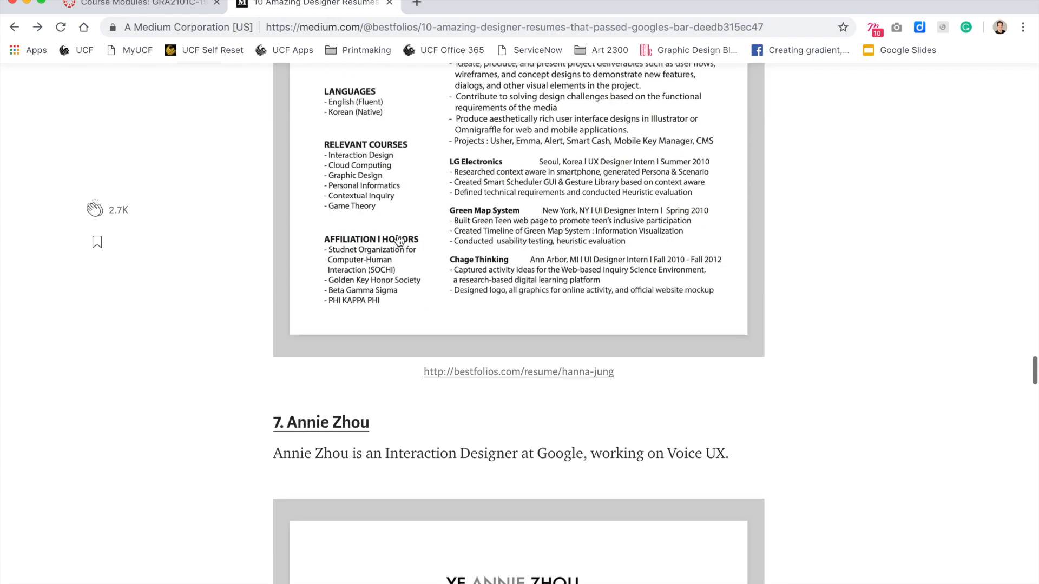
{"action": "scroll", "coordinate": [399, 240], "scroll_direction": "down", "scroll_amount": 1}
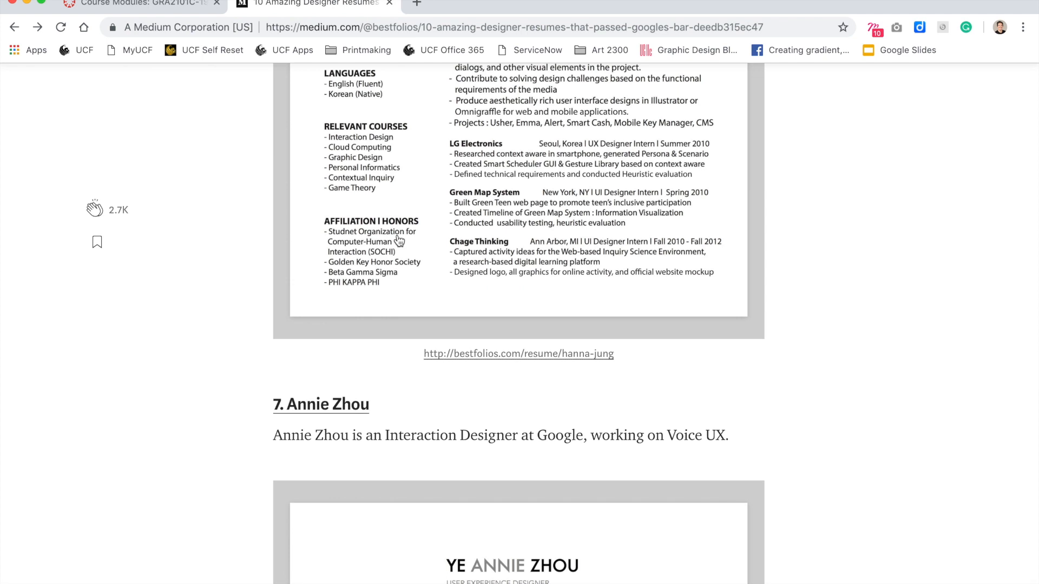
{"action": "scroll", "coordinate": [398, 240], "scroll_direction": "down", "scroll_amount": 2}
{"action": "scroll", "coordinate": [399, 240], "scroll_direction": "down", "scroll_amount": 3}
{"action": "scroll", "coordinate": [399, 241], "scroll_direction": "down", "scroll_amount": 3}
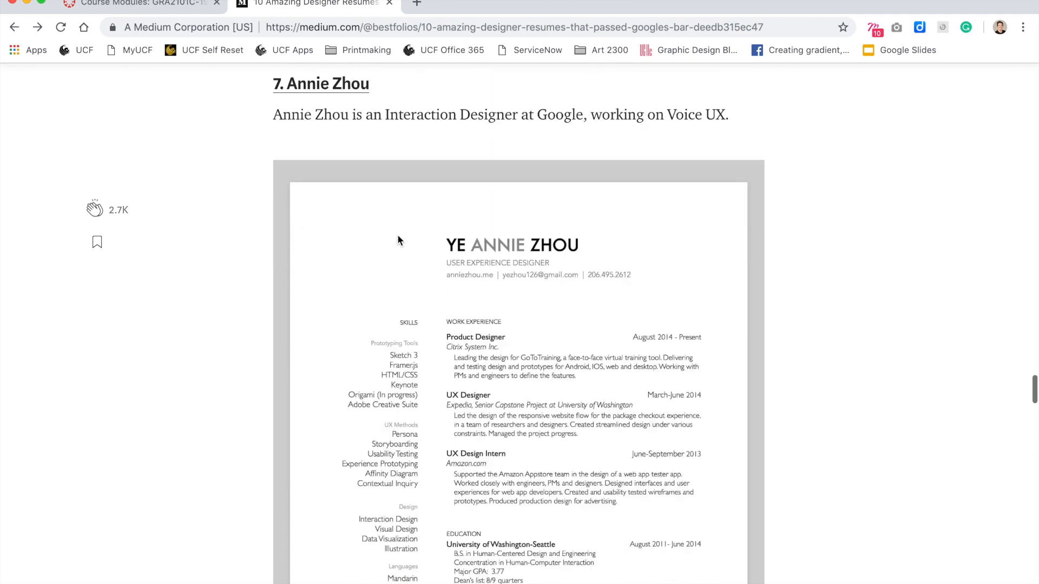
{"action": "scroll", "coordinate": [398, 240], "scroll_direction": "down", "scroll_amount": 2}
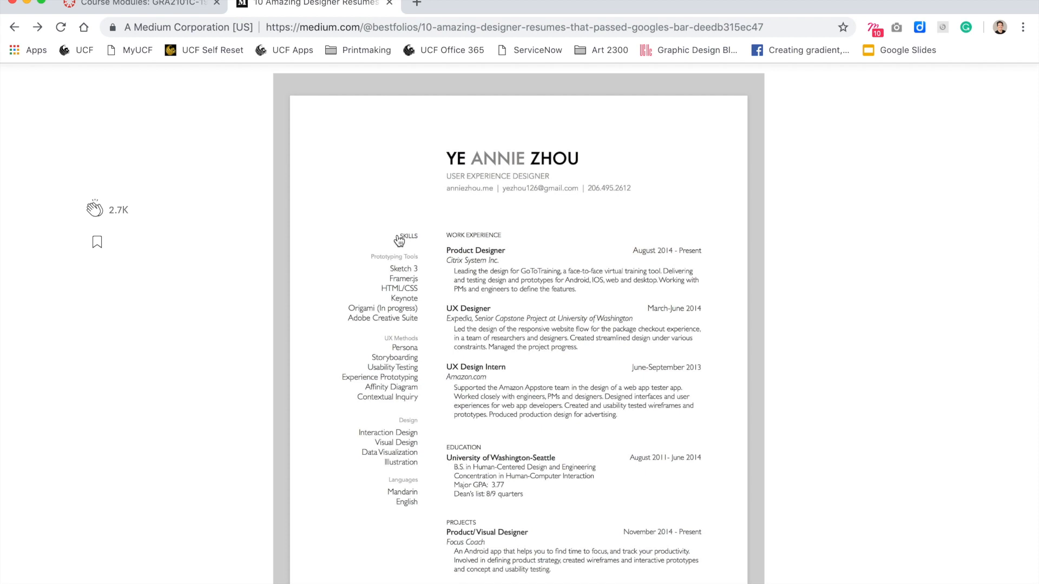
{"action": "scroll", "coordinate": [399, 241], "scroll_direction": "down", "scroll_amount": 2}
{"action": "scroll", "coordinate": [399, 240], "scroll_direction": "down", "scroll_amount": 2}
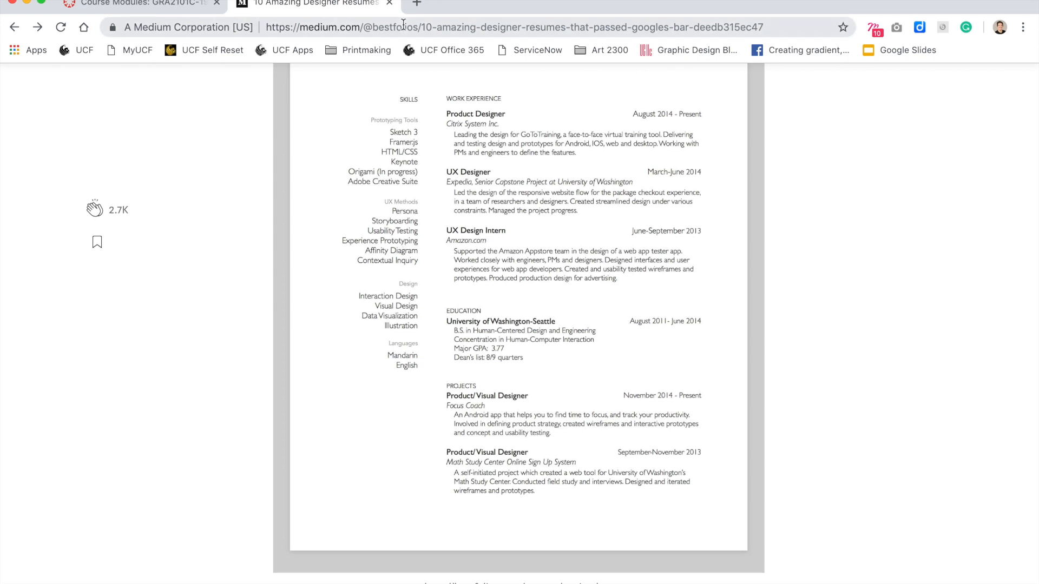
{"action": "scroll", "coordinate": [766, 199], "scroll_direction": "down", "scroll_amount": 4}
{"action": "scroll", "coordinate": [767, 199], "scroll_direction": "down", "scroll_amount": 6}
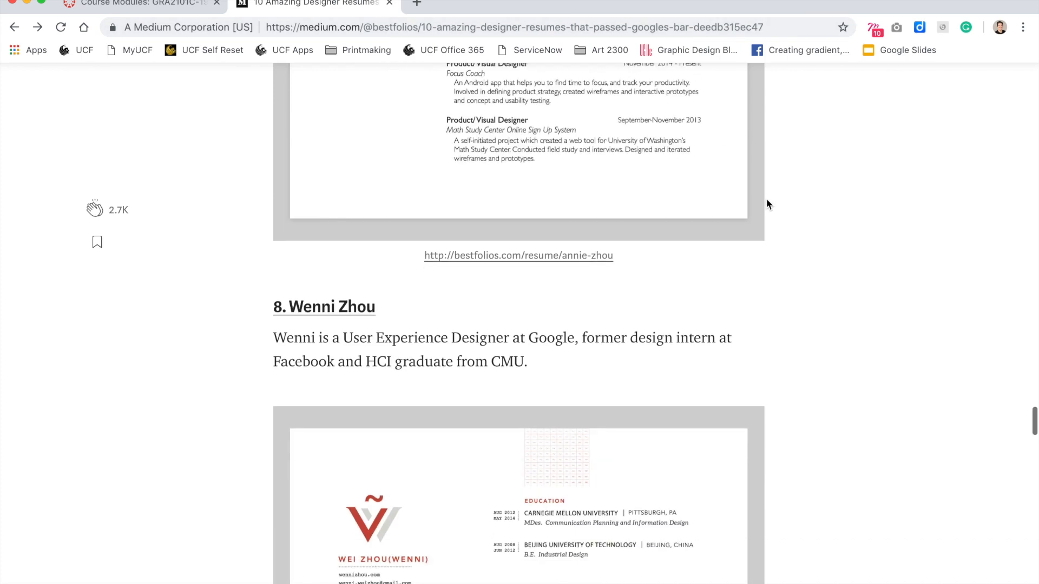
{"action": "scroll", "coordinate": [766, 199], "scroll_direction": "down", "scroll_amount": 4}
{"action": "scroll", "coordinate": [766, 199], "scroll_direction": "down", "scroll_amount": 3}
{"action": "scroll", "coordinate": [766, 200], "scroll_direction": "down", "scroll_amount": 3}
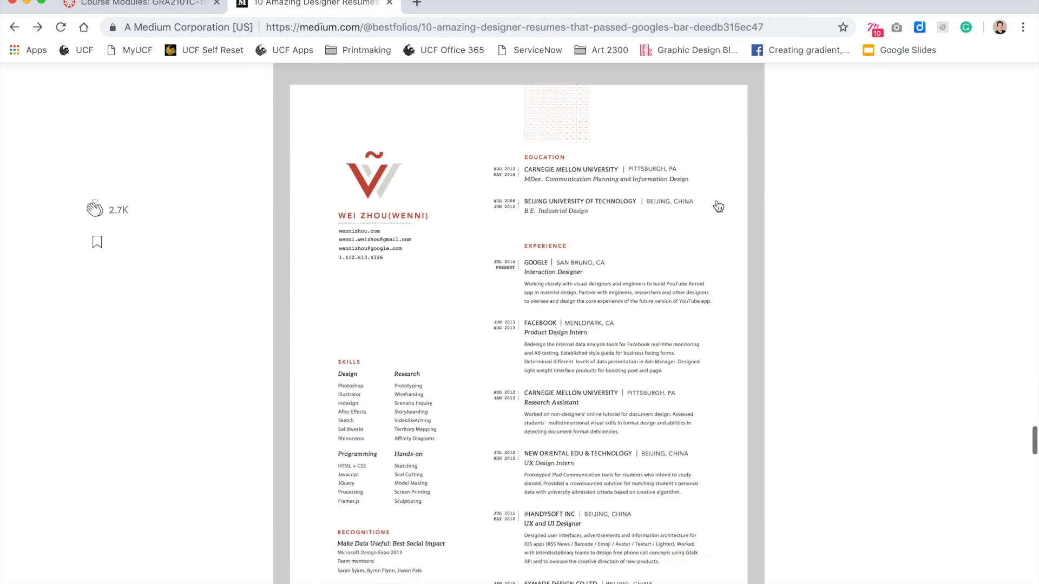
Open Wenni Zhou's resume page on Bestfolios from the article.
{"action": "left_click", "coordinate": [502, 221]}
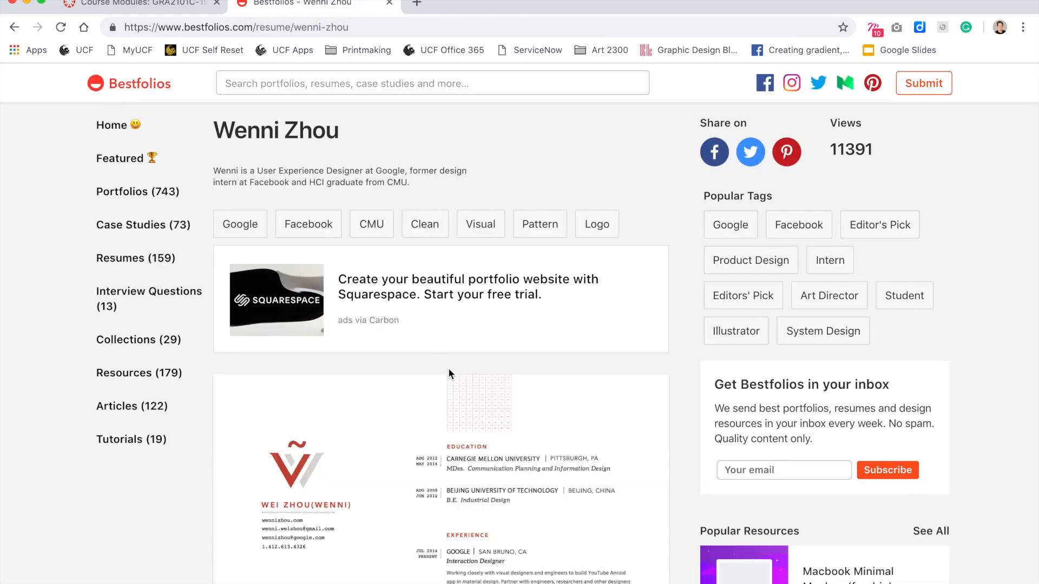
{"action": "scroll", "coordinate": [448, 368], "scroll_direction": "down", "scroll_amount": 5}
{"action": "left_click", "coordinate": [321, 228]}
{"action": "scroll", "coordinate": [321, 234], "scroll_direction": "down", "scroll_amount": 5}
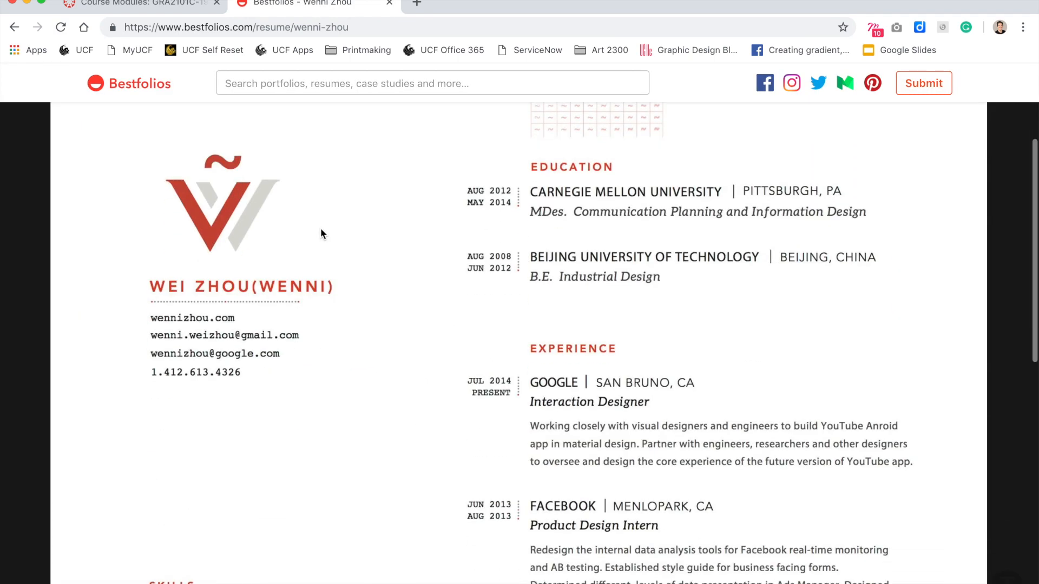
{"action": "scroll", "coordinate": [321, 234], "scroll_direction": "up", "scroll_amount": 1}
{"action": "scroll", "coordinate": [320, 235], "scroll_direction": "down", "scroll_amount": 3}
{"action": "scroll", "coordinate": [321, 234], "scroll_direction": "down", "scroll_amount": 3}
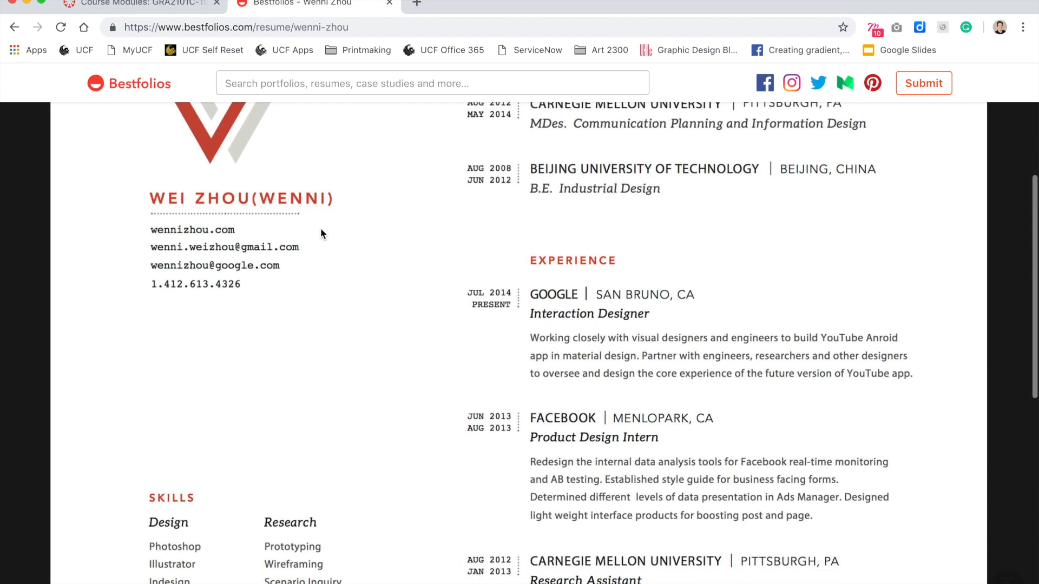
{"action": "scroll", "coordinate": [321, 234], "scroll_direction": "down", "scroll_amount": 2}
{"action": "scroll", "coordinate": [321, 234], "scroll_direction": "down", "scroll_amount": 2}
{"action": "scroll", "coordinate": [321, 234], "scroll_direction": "down", "scroll_amount": 2}
{"action": "scroll", "coordinate": [321, 234], "scroll_direction": "down", "scroll_amount": 2}
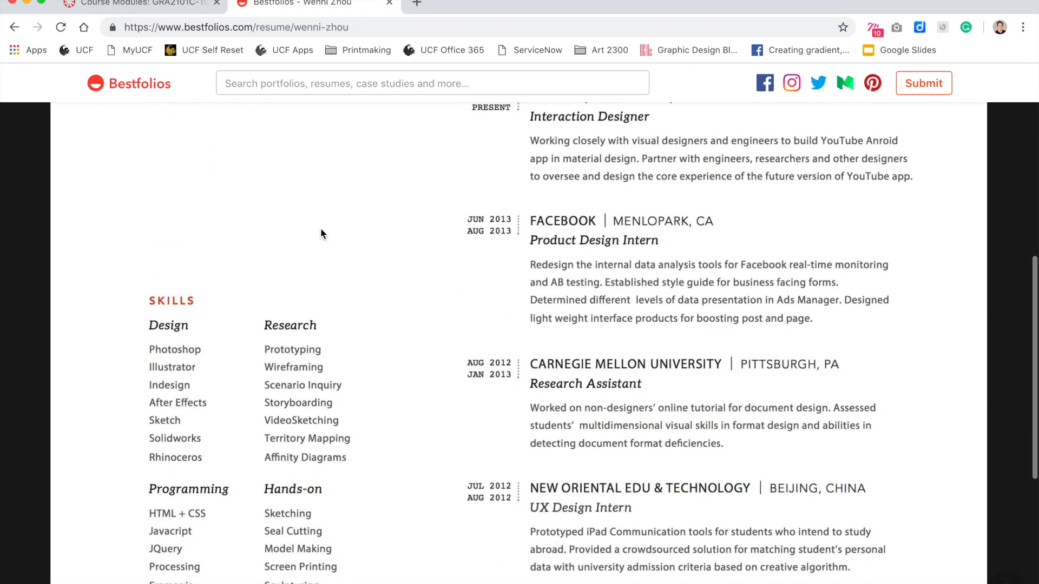
{"action": "scroll", "coordinate": [321, 234], "scroll_direction": "down", "scroll_amount": 2}
{"action": "scroll", "coordinate": [321, 234], "scroll_direction": "up", "scroll_amount": 6}
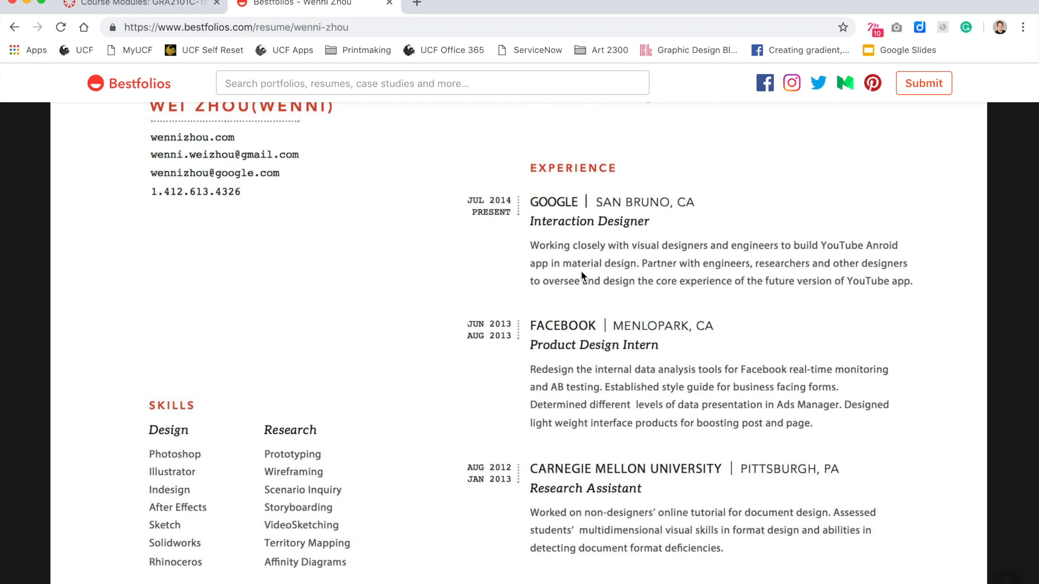
{"action": "scroll", "coordinate": [583, 276], "scroll_direction": "down", "scroll_amount": 3}
{"action": "scroll", "coordinate": [582, 276], "scroll_direction": "down", "scroll_amount": 3}
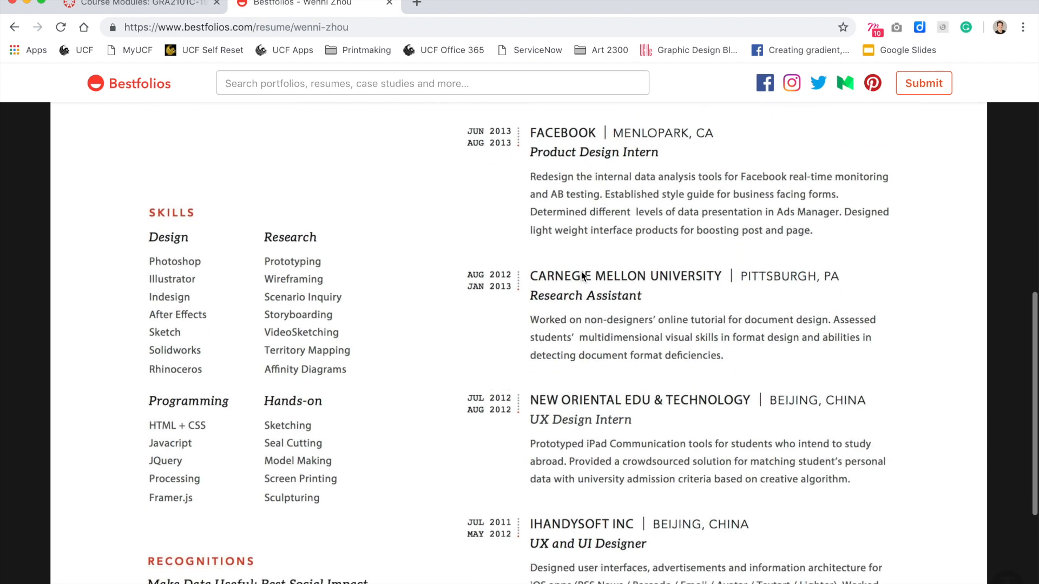
{"action": "scroll", "coordinate": [582, 276], "scroll_direction": "down", "scroll_amount": 3}
{"action": "scroll", "coordinate": [582, 276], "scroll_direction": "down", "scroll_amount": 1}
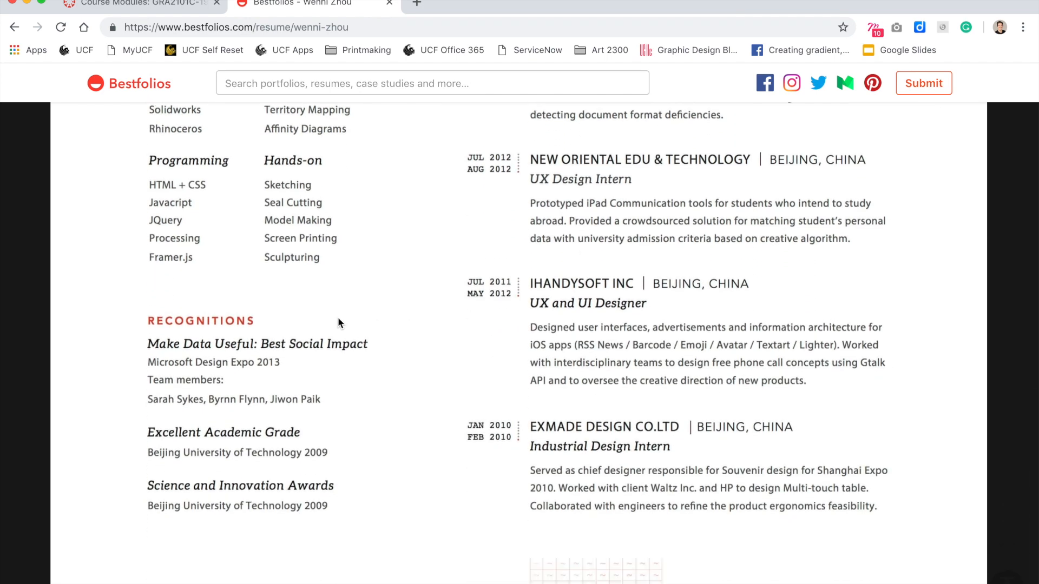
{"action": "scroll", "coordinate": [311, 361], "scroll_direction": "up", "scroll_amount": 5}
{"action": "scroll", "coordinate": [311, 360], "scroll_direction": "up", "scroll_amount": 5}
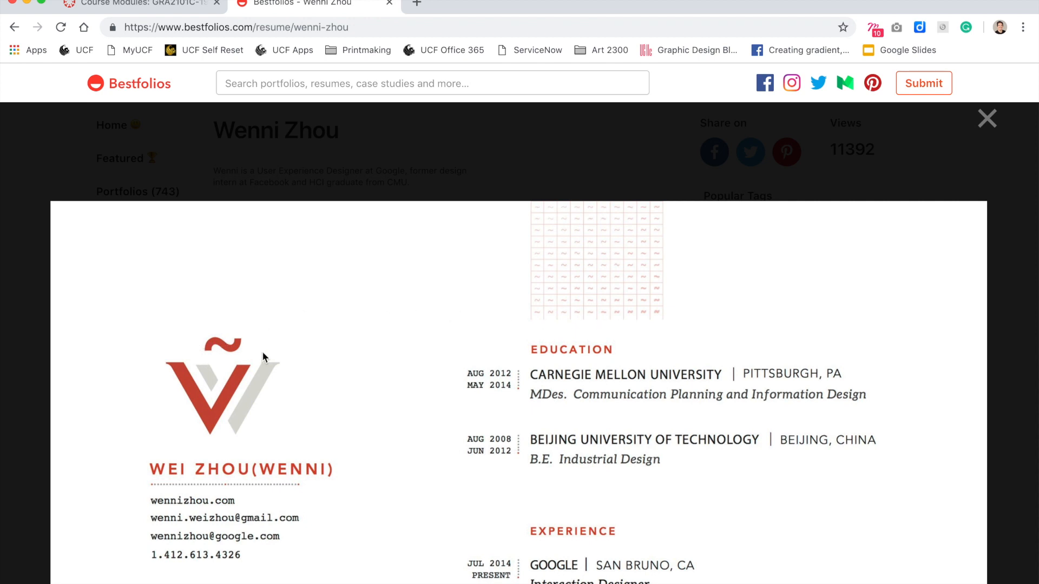
{"action": "left_click", "coordinate": [15, 27]}
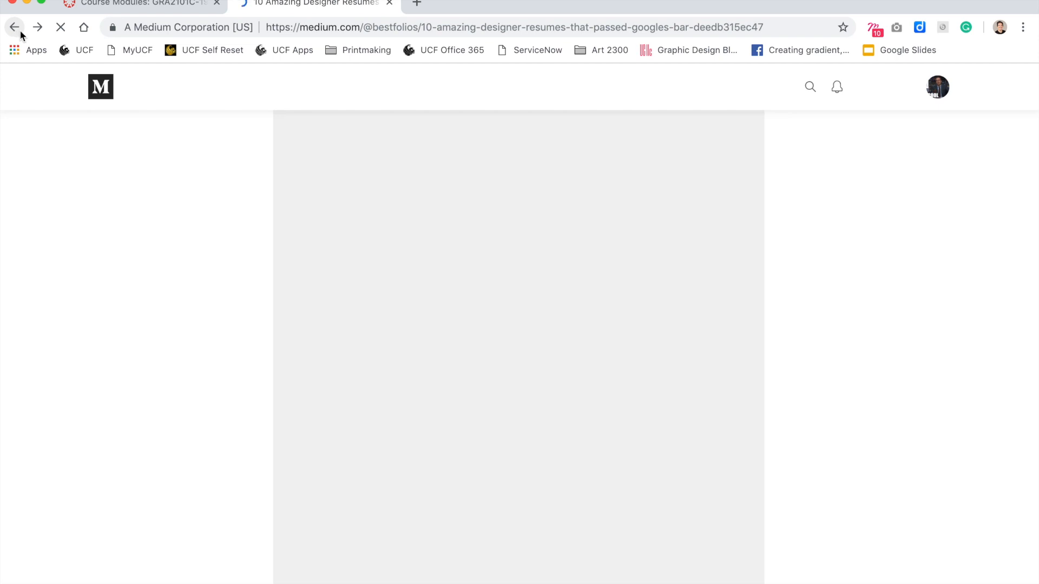
{"action": "scroll", "coordinate": [450, 336], "scroll_direction": "down", "scroll_amount": 5}
{"action": "scroll", "coordinate": [451, 336], "scroll_direction": "down", "scroll_amount": 5}
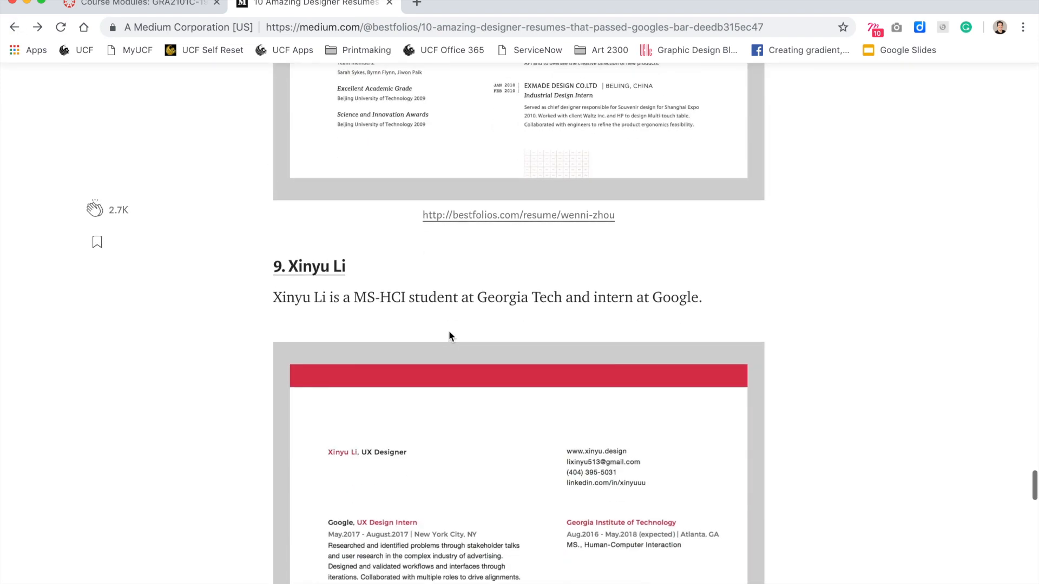
{"action": "scroll", "coordinate": [450, 337], "scroll_direction": "down", "scroll_amount": 5}
{"action": "scroll", "coordinate": [450, 336], "scroll_direction": "down", "scroll_amount": 2}
{"action": "scroll", "coordinate": [449, 331], "scroll_direction": "down", "scroll_amount": 5}
{"action": "scroll", "coordinate": [449, 330], "scroll_direction": "down", "scroll_amount": 5}
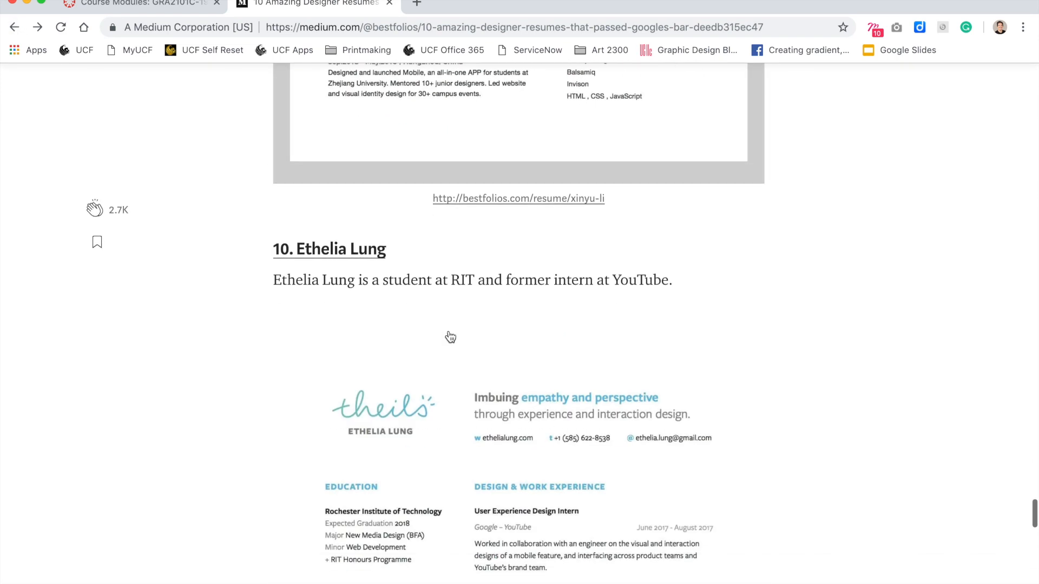
{"action": "scroll", "coordinate": [449, 331], "scroll_direction": "down", "scroll_amount": 4}
{"action": "scroll", "coordinate": [451, 337], "scroll_direction": "down", "scroll_amount": 2}
{"action": "scroll", "coordinate": [451, 336], "scroll_direction": "down", "scroll_amount": 2}
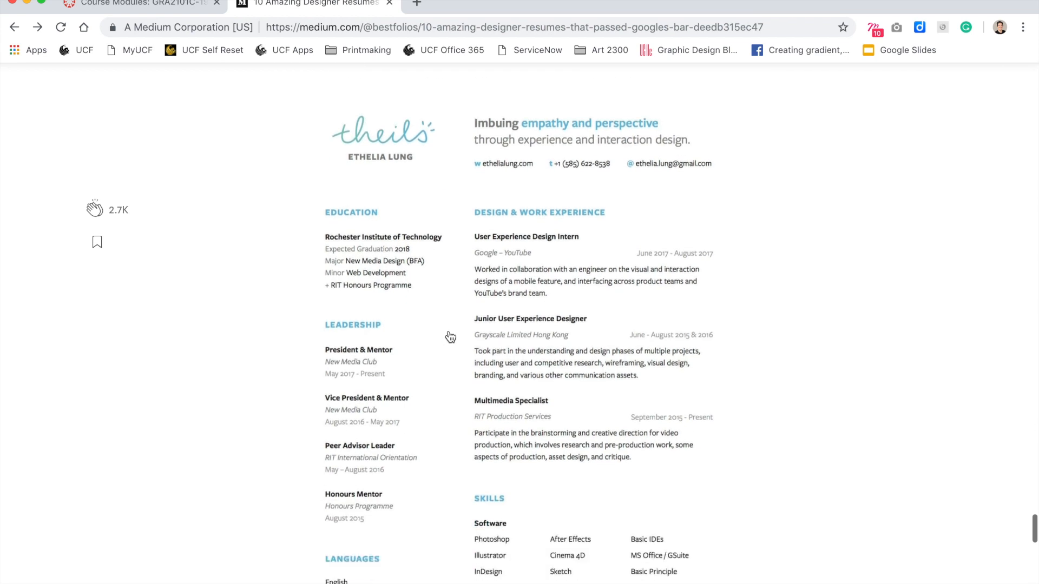
{"action": "scroll", "coordinate": [450, 336], "scroll_direction": "down", "scroll_amount": 2}
{"action": "scroll", "coordinate": [451, 337], "scroll_direction": "up", "scroll_amount": 1}
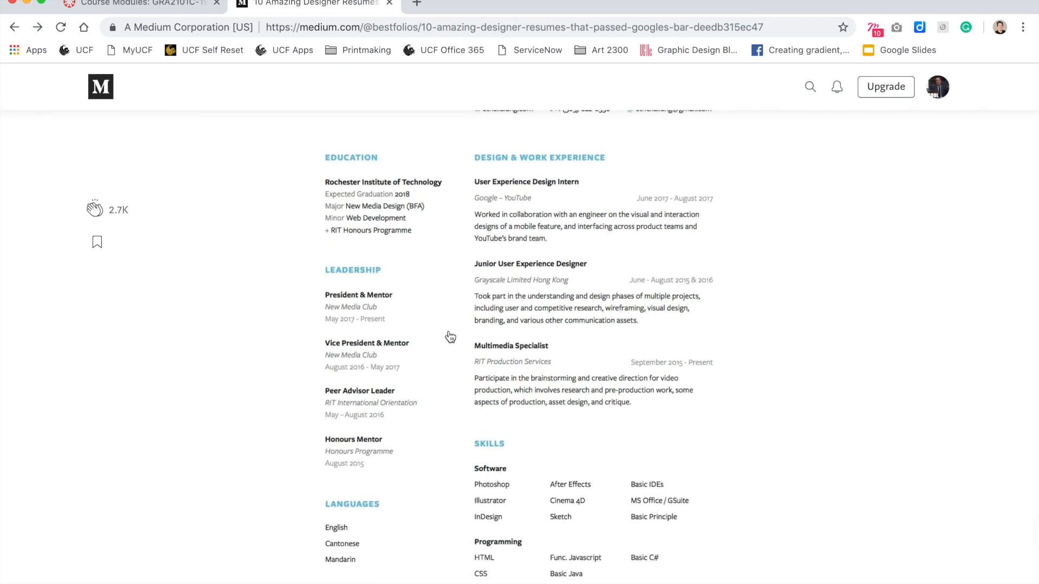
{"action": "scroll", "coordinate": [451, 336], "scroll_direction": "up", "scroll_amount": 2}
{"action": "scroll", "coordinate": [451, 336], "scroll_direction": "up", "scroll_amount": 1}
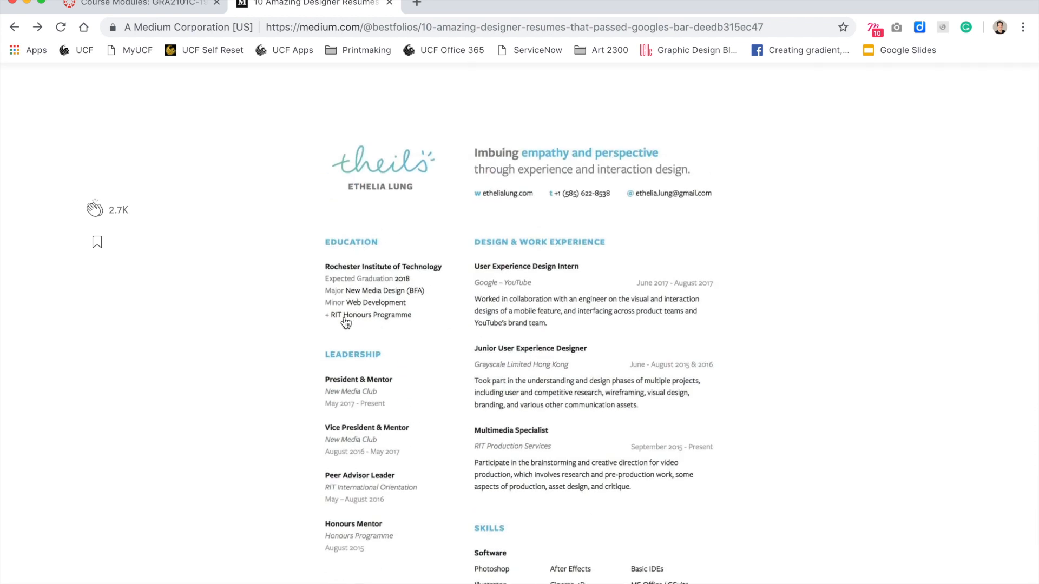
{"action": "scroll", "coordinate": [346, 322], "scroll_direction": "down", "scroll_amount": 8}
{"action": "scroll", "coordinate": [346, 323], "scroll_direction": "down", "scroll_amount": 4}
{"action": "scroll", "coordinate": [345, 322], "scroll_direction": "down", "scroll_amount": 1}
{"action": "scroll", "coordinate": [346, 322], "scroll_direction": "up", "scroll_amount": 6}
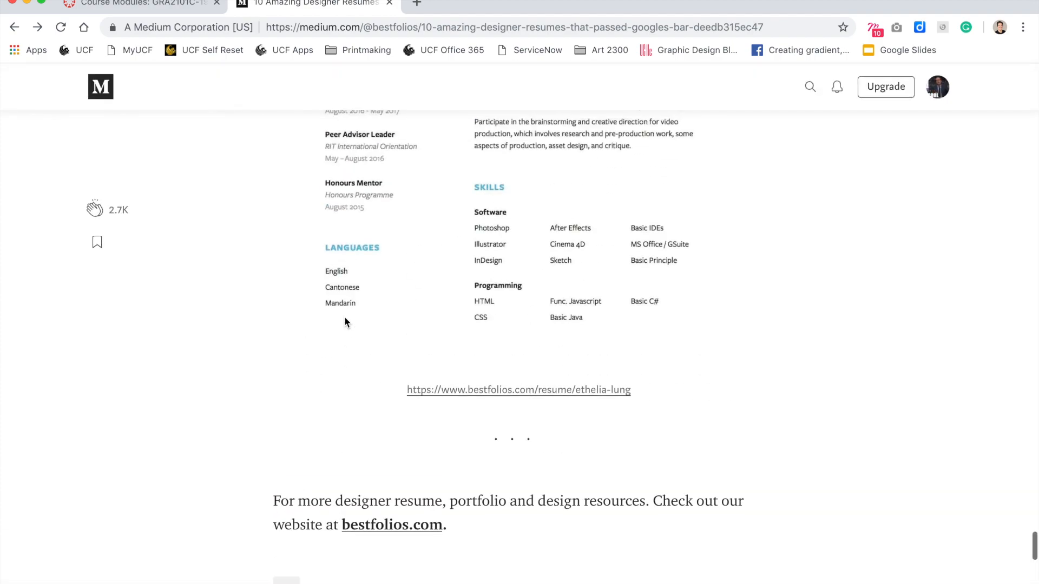
{"action": "scroll", "coordinate": [344, 321], "scroll_direction": "up", "scroll_amount": 5}
{"action": "scroll", "coordinate": [344, 321], "scroll_direction": "up", "scroll_amount": 5}
{"action": "scroll", "coordinate": [344, 321], "scroll_direction": "up", "scroll_amount": 4}
{"action": "scroll", "coordinate": [345, 320], "scroll_direction": "up", "scroll_amount": 3}
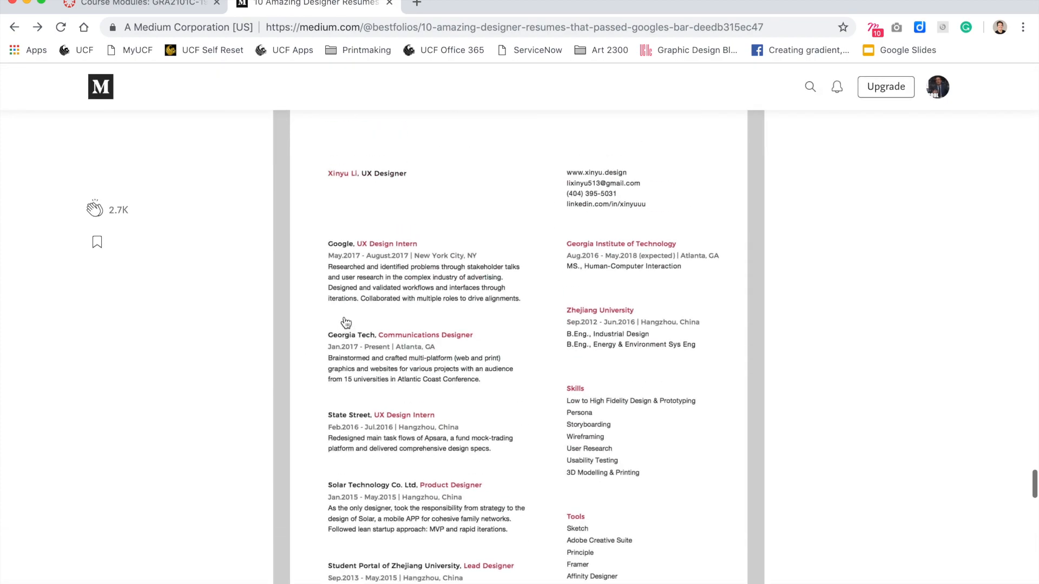
{"action": "scroll", "coordinate": [346, 322], "scroll_direction": "up", "scroll_amount": 4}
{"action": "scroll", "coordinate": [346, 322], "scroll_direction": "up", "scroll_amount": 5}
{"action": "scroll", "coordinate": [345, 322], "scroll_direction": "up", "scroll_amount": 4}
{"action": "scroll", "coordinate": [345, 322], "scroll_direction": "up", "scroll_amount": 4}
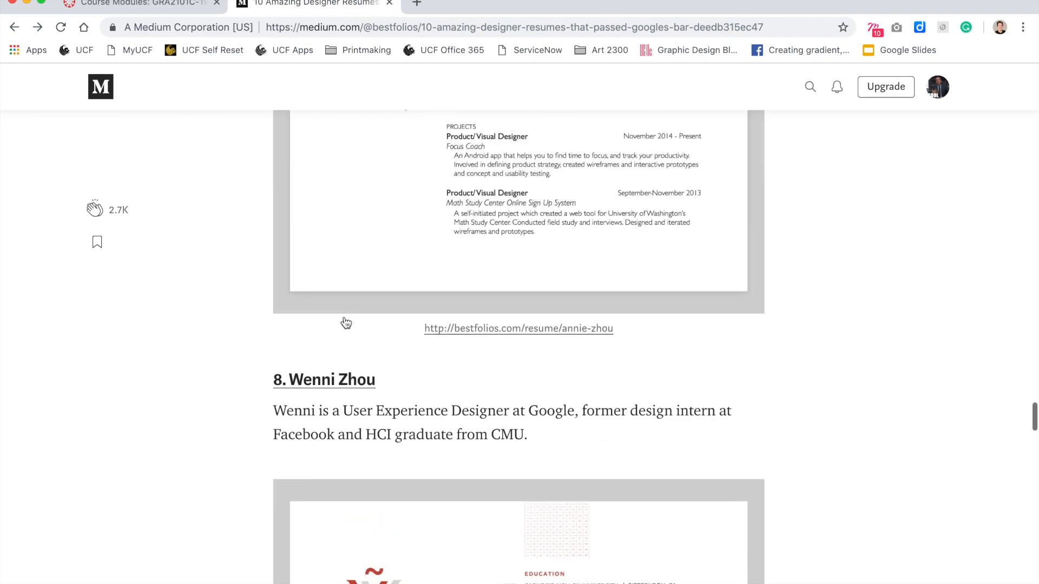
{"action": "scroll", "coordinate": [345, 323], "scroll_direction": "up", "scroll_amount": 4}
{"action": "scroll", "coordinate": [347, 322], "scroll_direction": "up", "scroll_amount": 4}
{"action": "scroll", "coordinate": [347, 323], "scroll_direction": "up", "scroll_amount": 5}
{"action": "scroll", "coordinate": [347, 323], "scroll_direction": "up", "scroll_amount": 4}
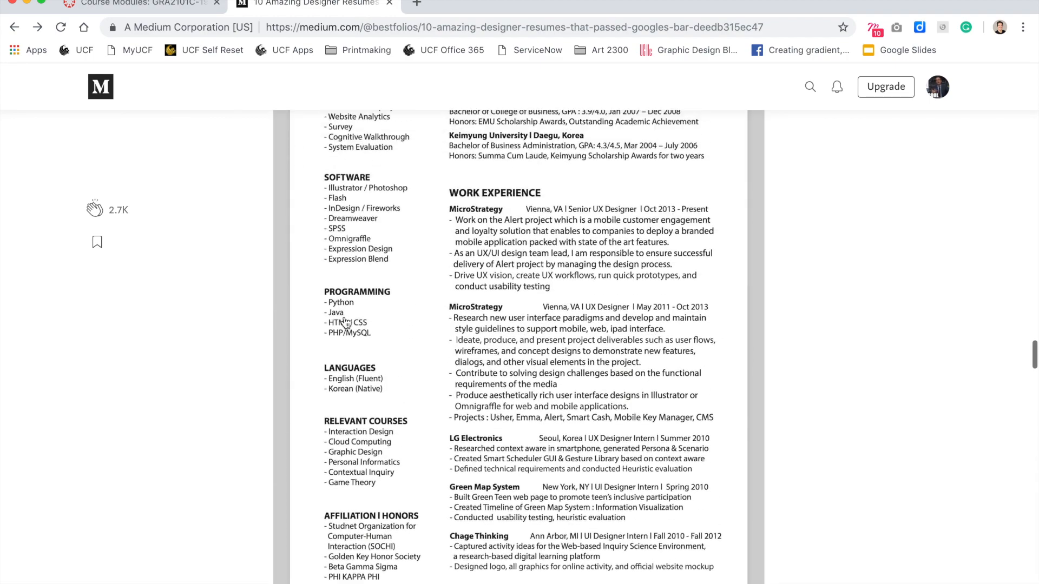
{"action": "scroll", "coordinate": [345, 322], "scroll_direction": "up", "scroll_amount": 4}
{"action": "scroll", "coordinate": [346, 322], "scroll_direction": "up", "scroll_amount": 5}
{"action": "scroll", "coordinate": [346, 322], "scroll_direction": "up", "scroll_amount": 2}
{"action": "scroll", "coordinate": [346, 322], "scroll_direction": "up", "scroll_amount": 5}
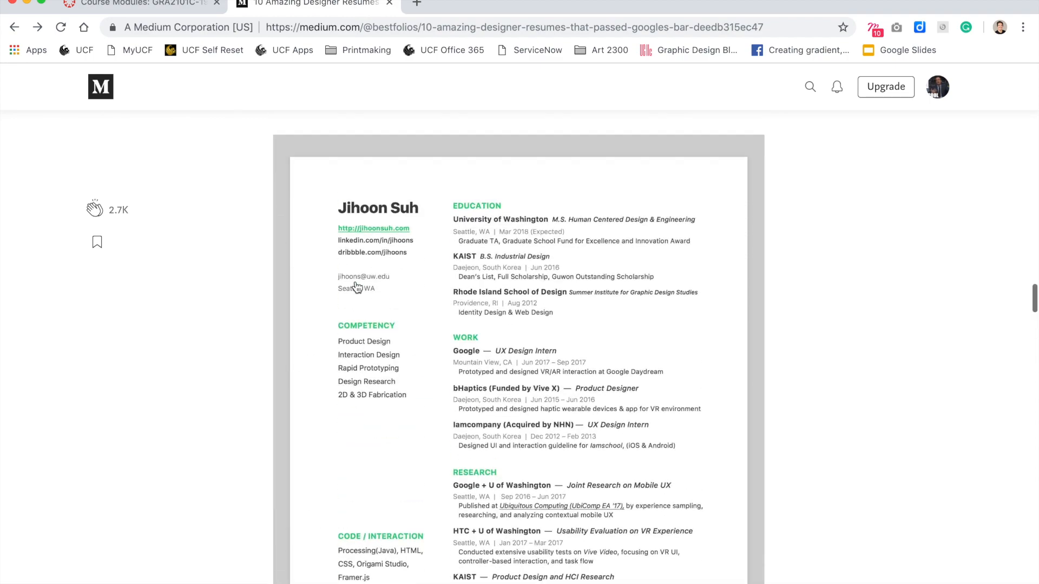
{"action": "scroll", "coordinate": [358, 287], "scroll_direction": "up", "scroll_amount": 5}
{"action": "scroll", "coordinate": [358, 287], "scroll_direction": "up", "scroll_amount": 5}
{"action": "scroll", "coordinate": [357, 287], "scroll_direction": "up", "scroll_amount": 5}
{"action": "scroll", "coordinate": [358, 287], "scroll_direction": "up", "scroll_amount": 4}
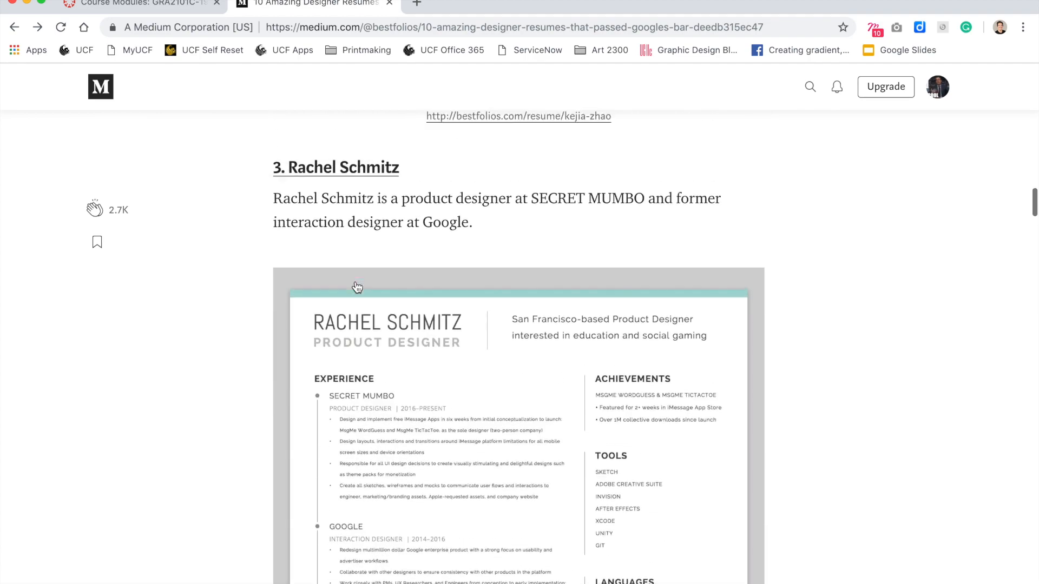
{"action": "scroll", "coordinate": [358, 287], "scroll_direction": "up", "scroll_amount": 6}
{"action": "scroll", "coordinate": [358, 287], "scroll_direction": "up", "scroll_amount": 5}
{"action": "scroll", "coordinate": [357, 287], "scroll_direction": "up", "scroll_amount": 5}
{"action": "scroll", "coordinate": [357, 287], "scroll_direction": "up", "scroll_amount": 5}
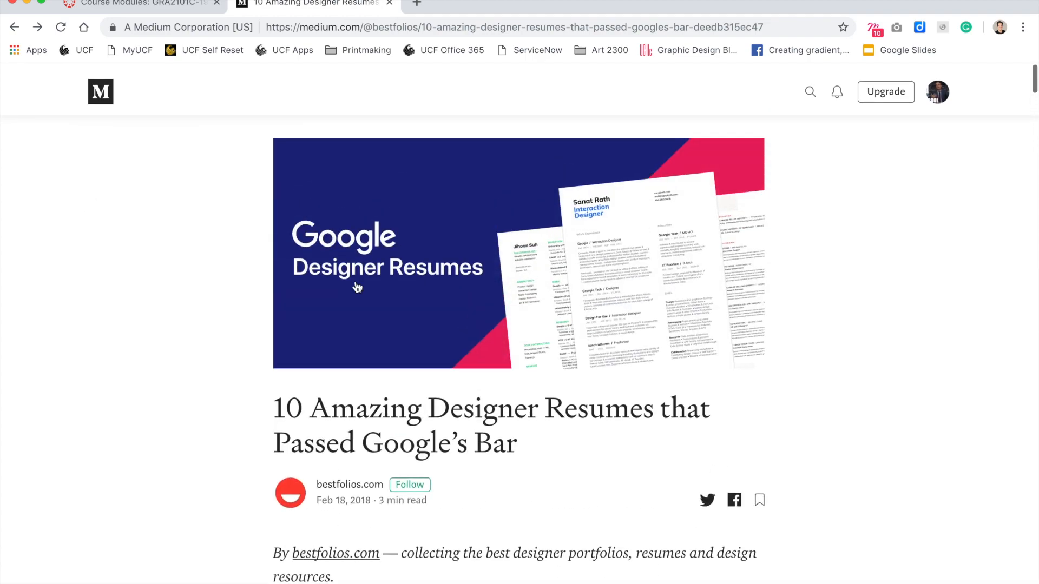
{"action": "scroll", "coordinate": [358, 287], "scroll_direction": "up", "scroll_amount": 2}
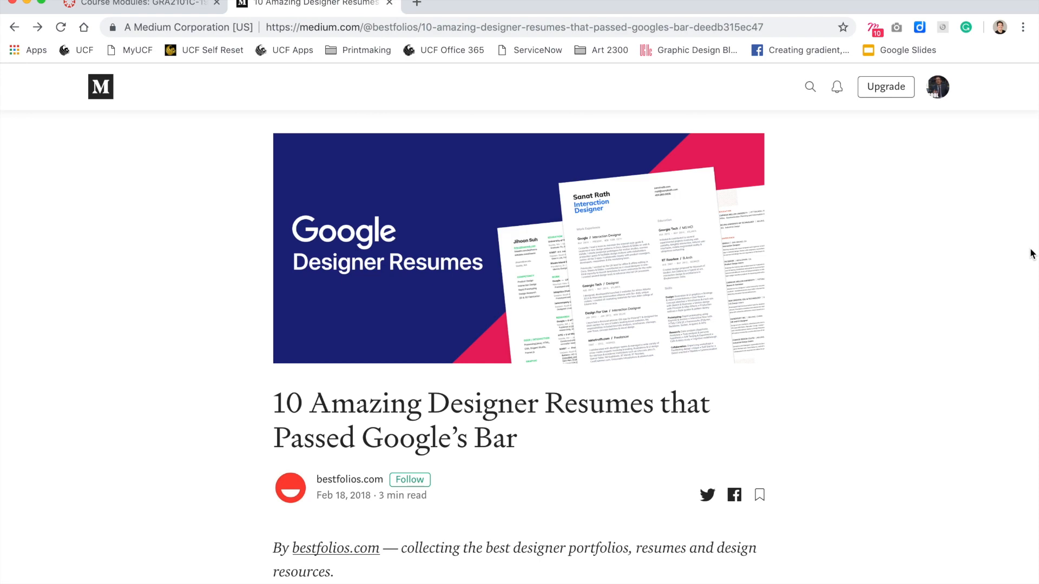
Move the Chrome window down to uncover the InDesign start screen.
{"action": "mouse_move", "coordinate": [564, 4]}
{"action": "left_mouse_down"}
{"action": "mouse_move", "coordinate": [586, 209]}
{"action": "mouse_move", "coordinate": [586, 17]}
{"action": "left_mouse_up"}
Start a new Print Letter document in inches, one page, with facing pages turned off.
{"action": "key", "text": "super+Tab"}
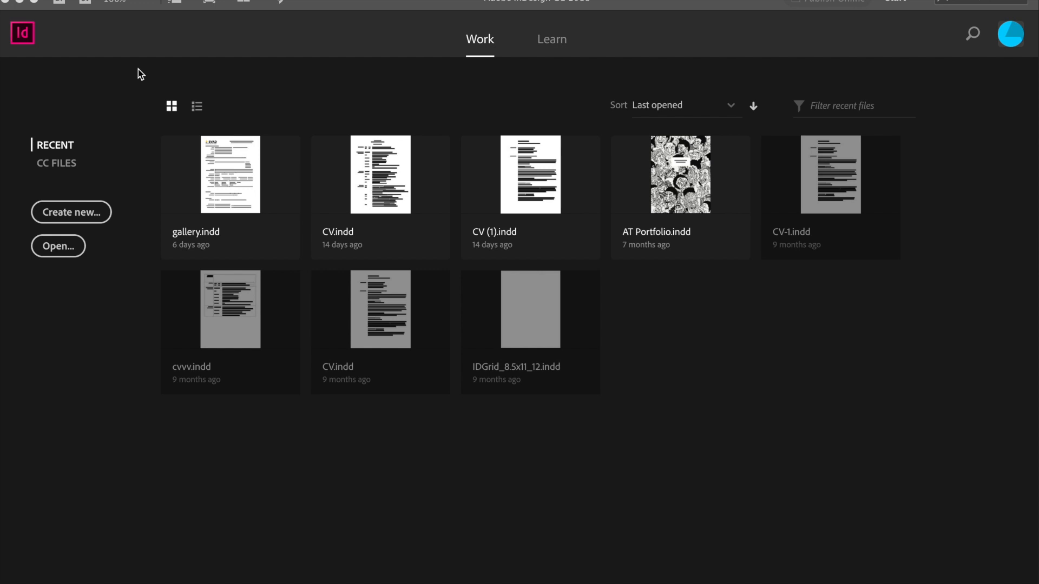
{"action": "left_click", "coordinate": [80, 212]}
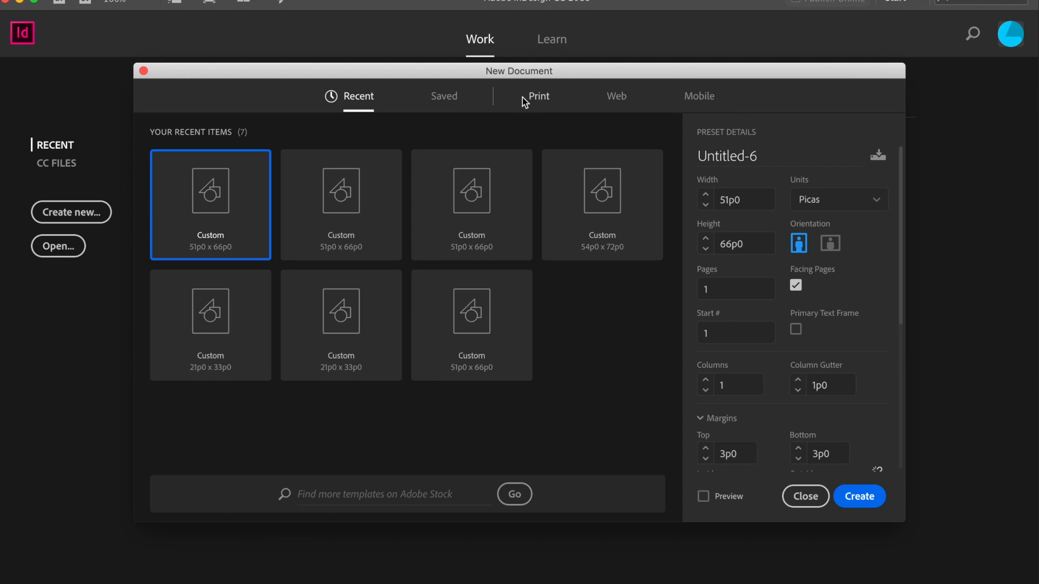
{"action": "left_click", "coordinate": [539, 96]}
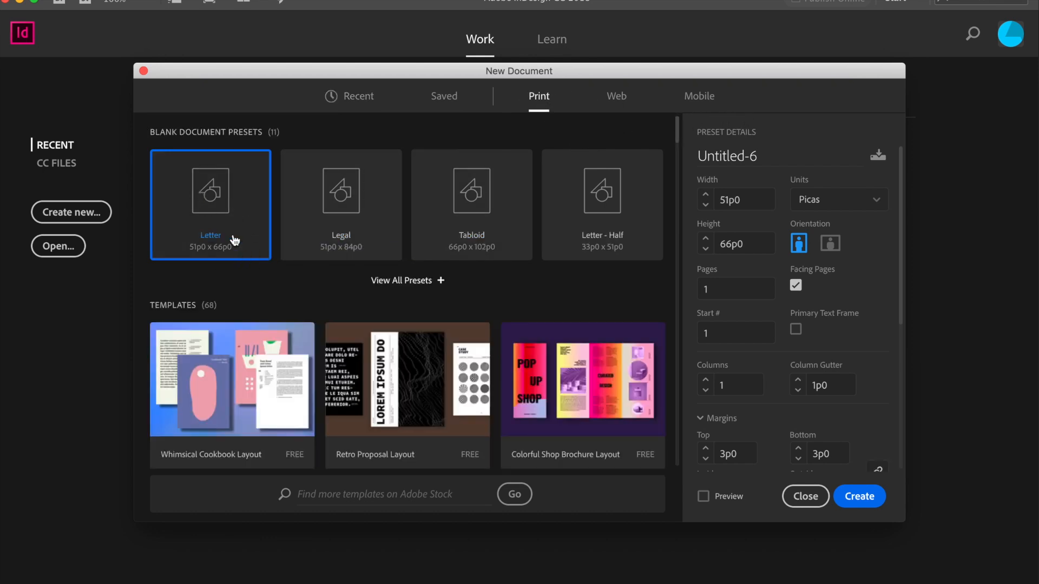
{"action": "left_click", "coordinate": [853, 205]}
{"action": "left_click", "coordinate": [841, 277]}
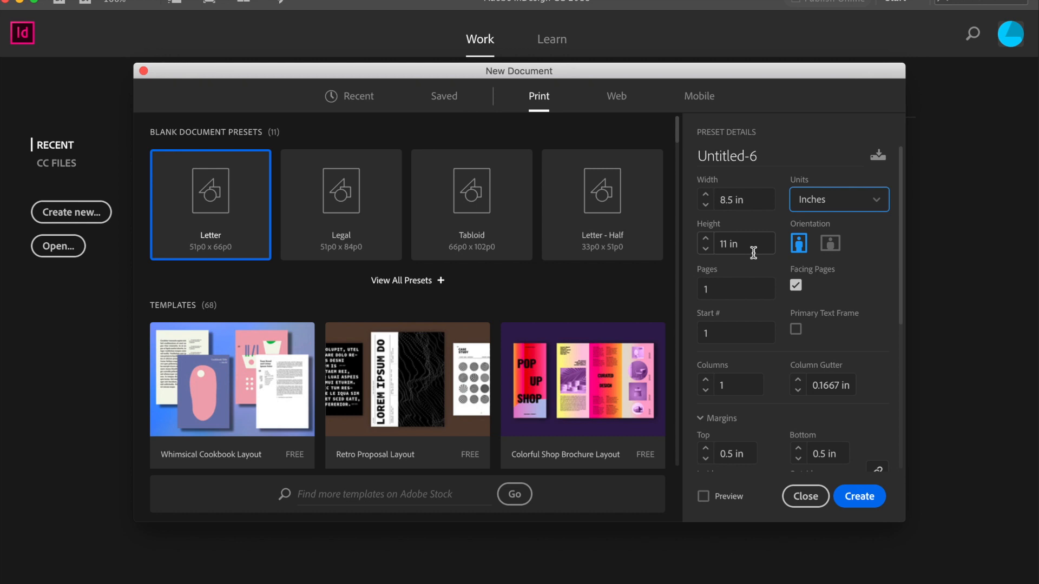
{"action": "left_click", "coordinate": [732, 289]}
{"action": "left_click", "coordinate": [796, 285]}
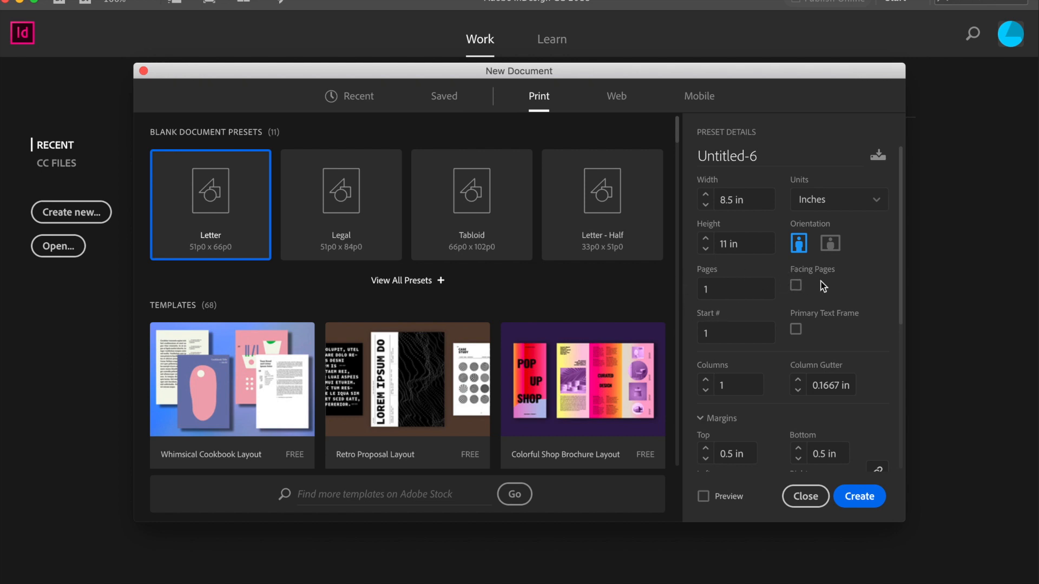
Set the layout to 3 columns with a 0.25 in gutter and create the document.
{"action": "left_click", "coordinate": [706, 378]}
{"action": "left_click", "coordinate": [704, 378]}
{"action": "left_click", "coordinate": [705, 392]}
{"action": "left_click", "coordinate": [705, 379]}
{"action": "left_click", "coordinate": [800, 381]}
{"action": "scroll", "coordinate": [876, 404], "scroll_direction": "down", "scroll_amount": 3}
{"action": "scroll", "coordinate": [875, 403], "scroll_direction": "down", "scroll_amount": 1}
{"action": "scroll", "coordinate": [876, 403], "scroll_direction": "down", "scroll_amount": 3}
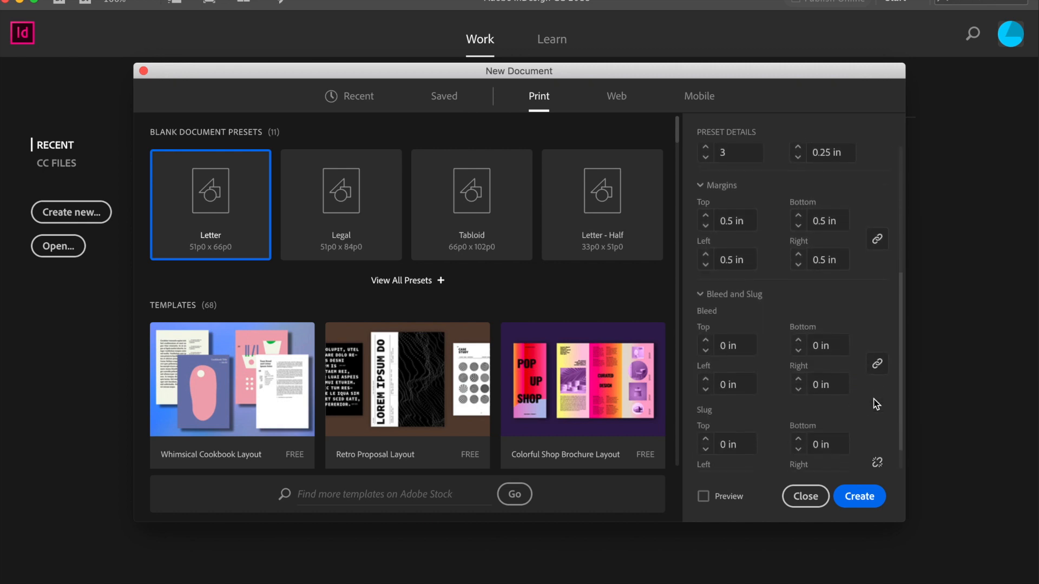
{"action": "scroll", "coordinate": [876, 423], "scroll_direction": "down", "scroll_amount": 1}
{"action": "scroll", "coordinate": [873, 454], "scroll_direction": "up", "scroll_amount": 3}
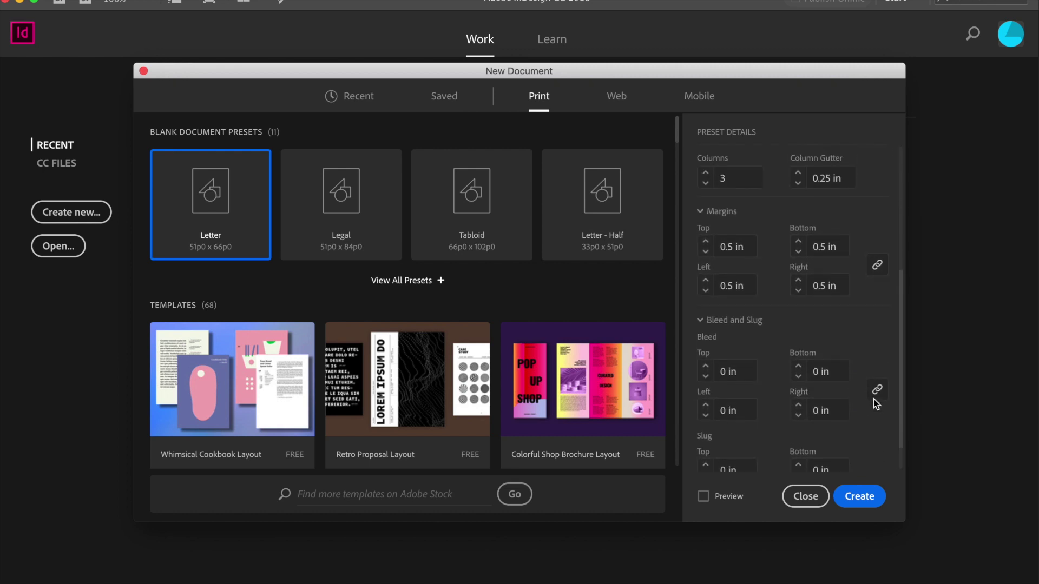
{"action": "left_click", "coordinate": [848, 500]}
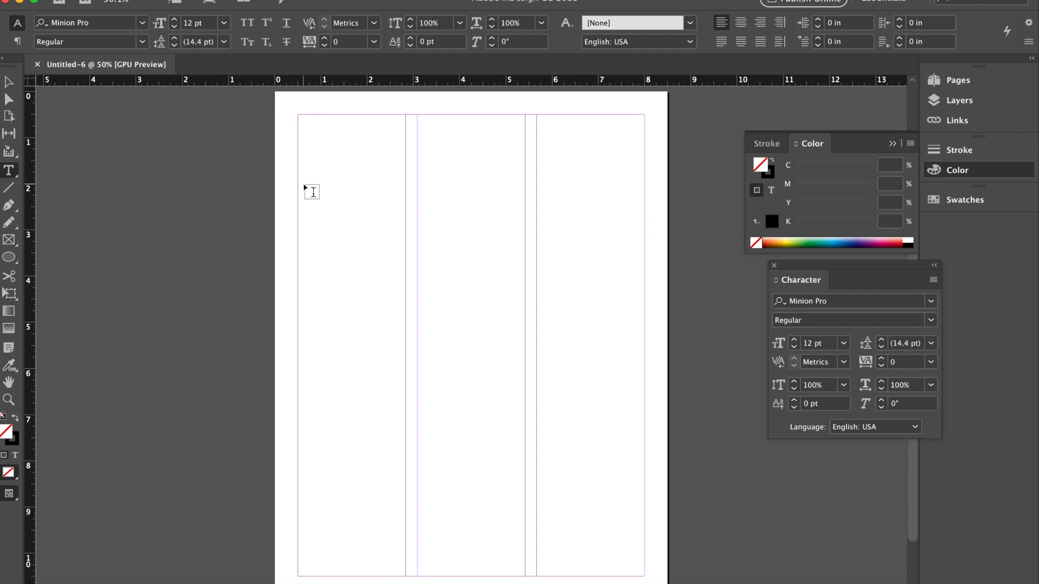
Draw a text frame across the first two columns of the page's upper portion and select it.
{"action": "left_click_drag", "start_coordinate": [300, 118], "coordinate": [532, 317]}
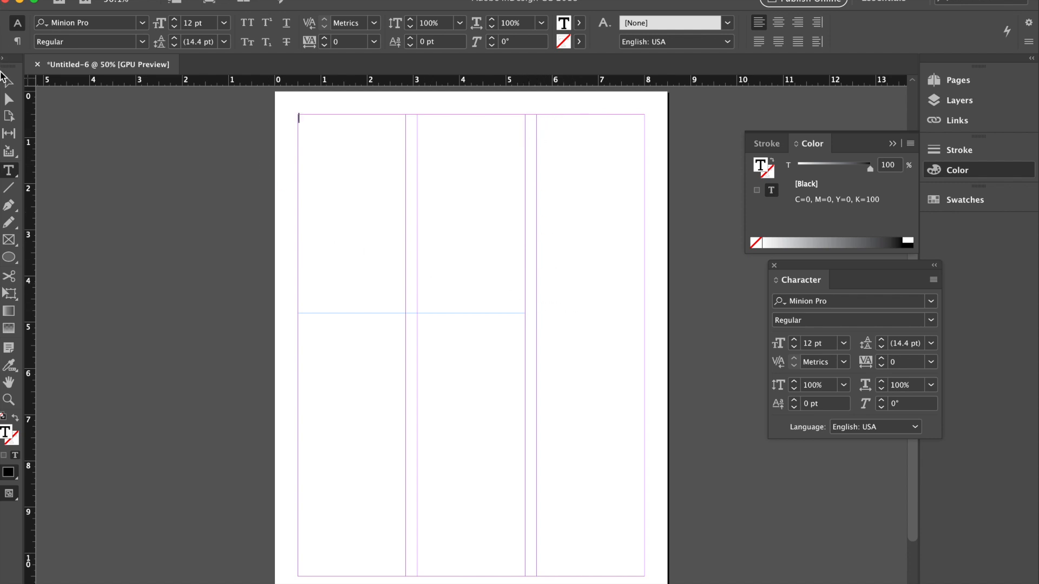
{"action": "left_click", "coordinate": [8, 82]}
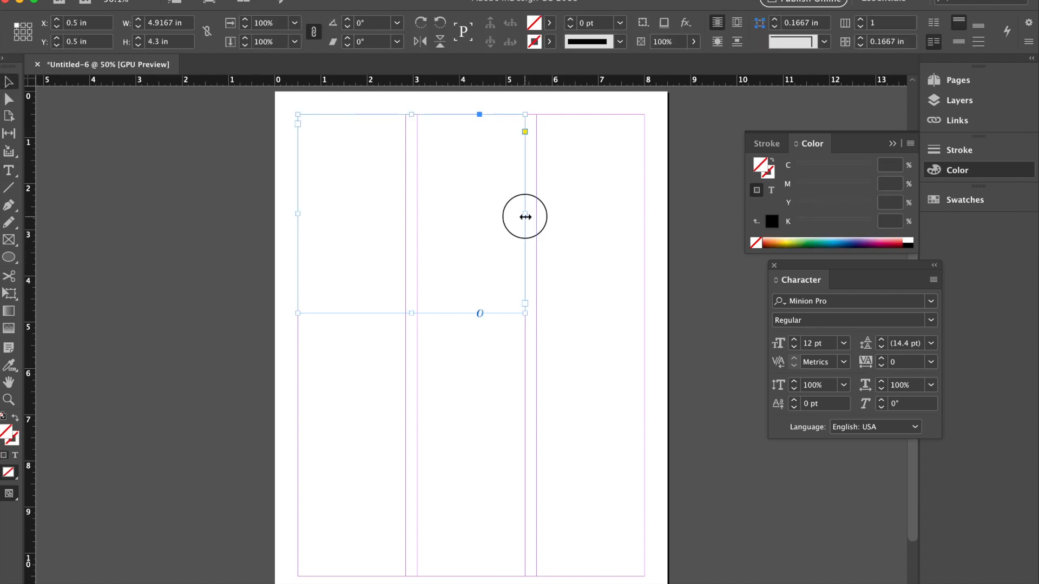
Narrow the frame to one column and draw a new text frame from the top-left margin corner.
{"action": "left_click_drag", "start_coordinate": [526, 214], "coordinate": [406, 212]}
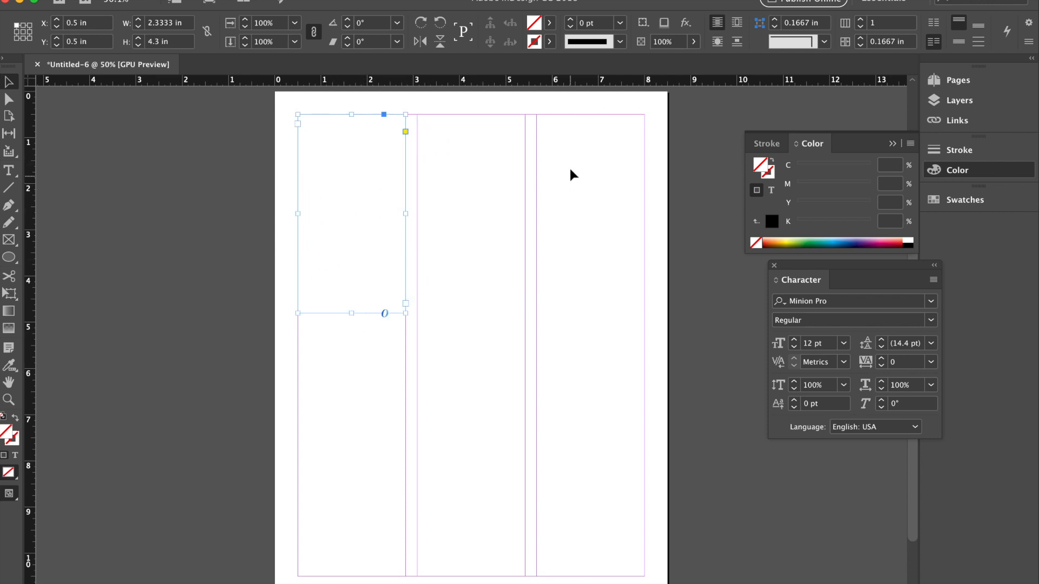
{"action": "left_click", "coordinate": [431, 220]}
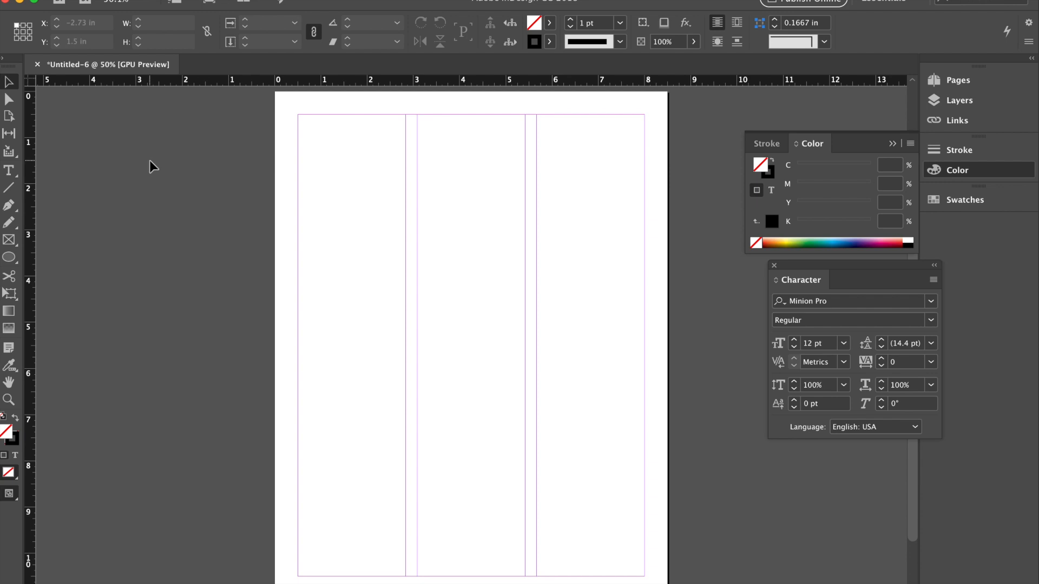
{"action": "left_click", "coordinate": [10, 172]}
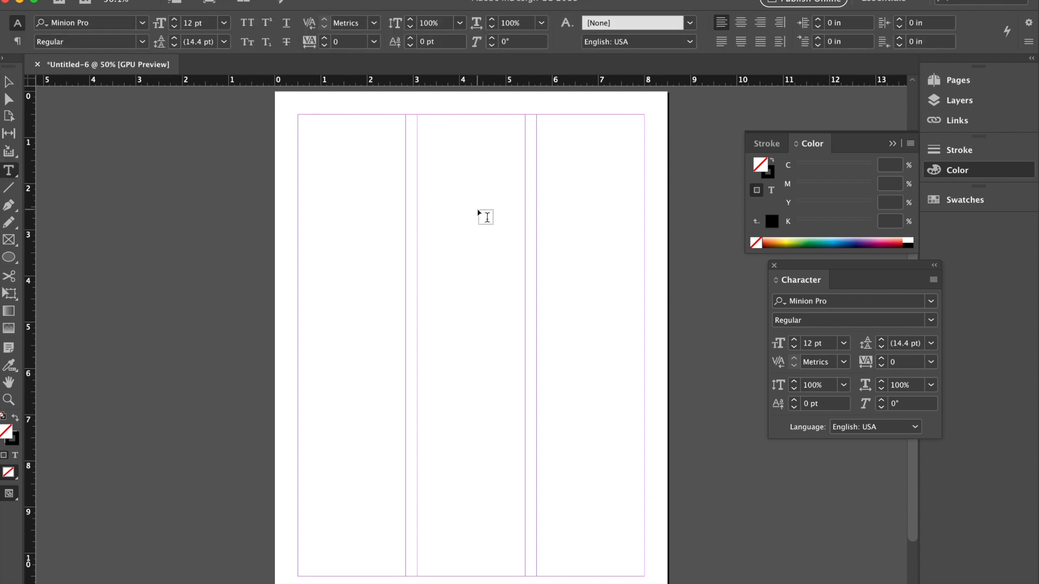
{"action": "left_click_drag", "start_coordinate": [299, 116], "coordinate": [404, 180]}
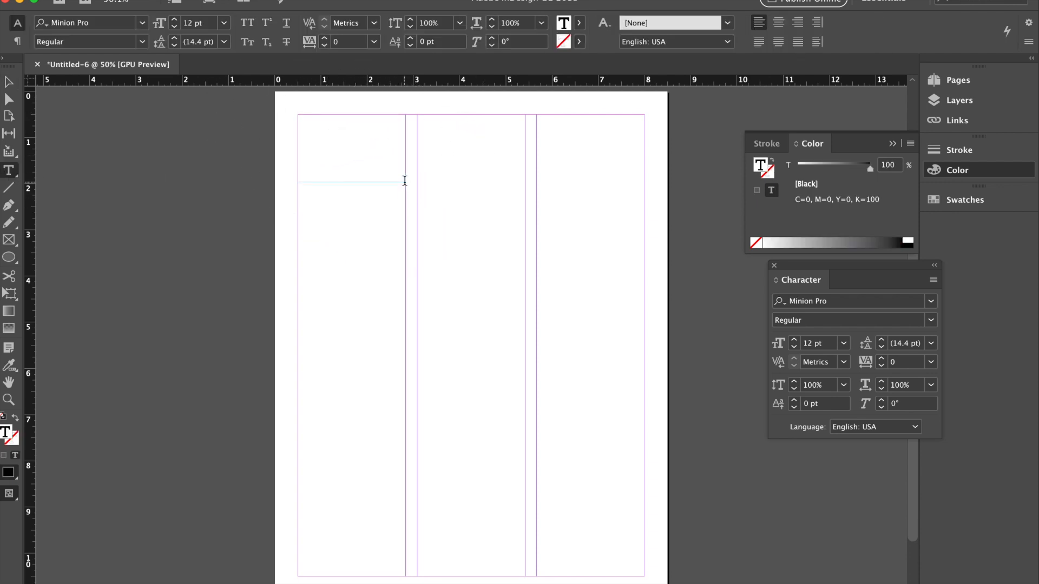
{"action": "type", "text": "Helo"}
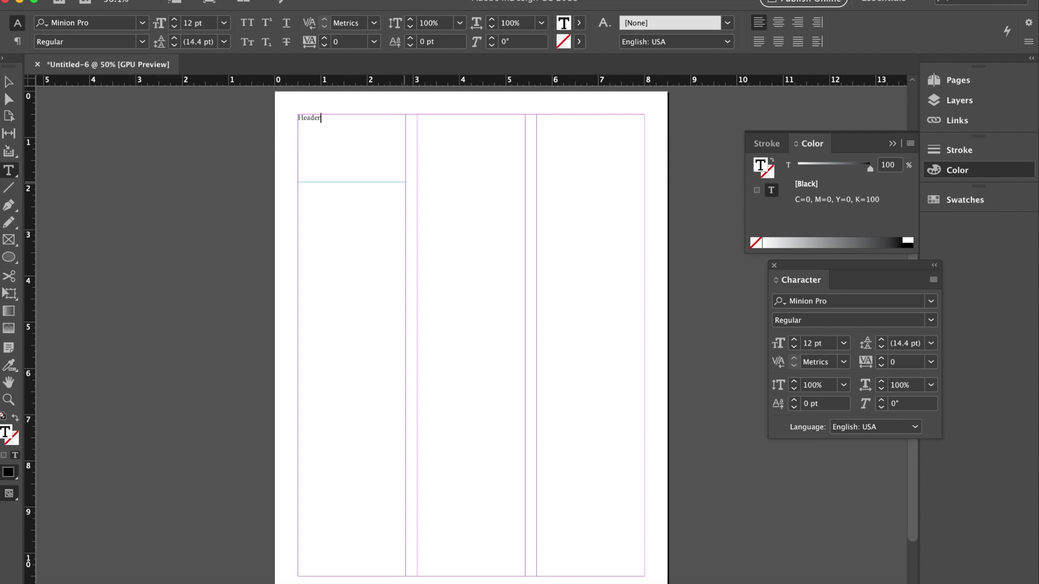
{"action": "key", "text": "super+Tab"}
{"action": "scroll", "coordinate": [555, 490], "scroll_direction": "down", "scroll_amount": 5}
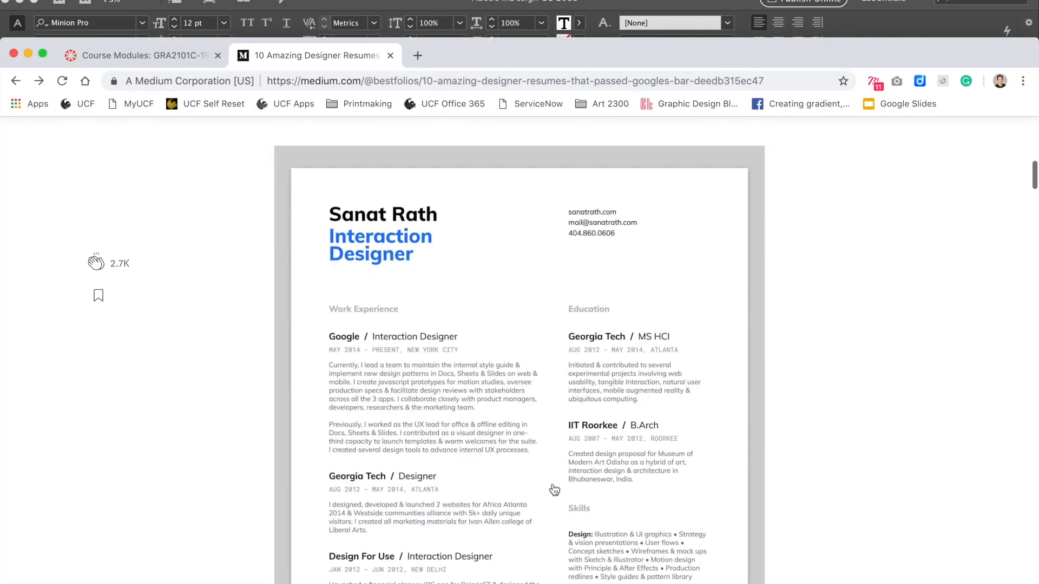
{"action": "scroll", "coordinate": [555, 489], "scroll_direction": "down", "scroll_amount": 10}
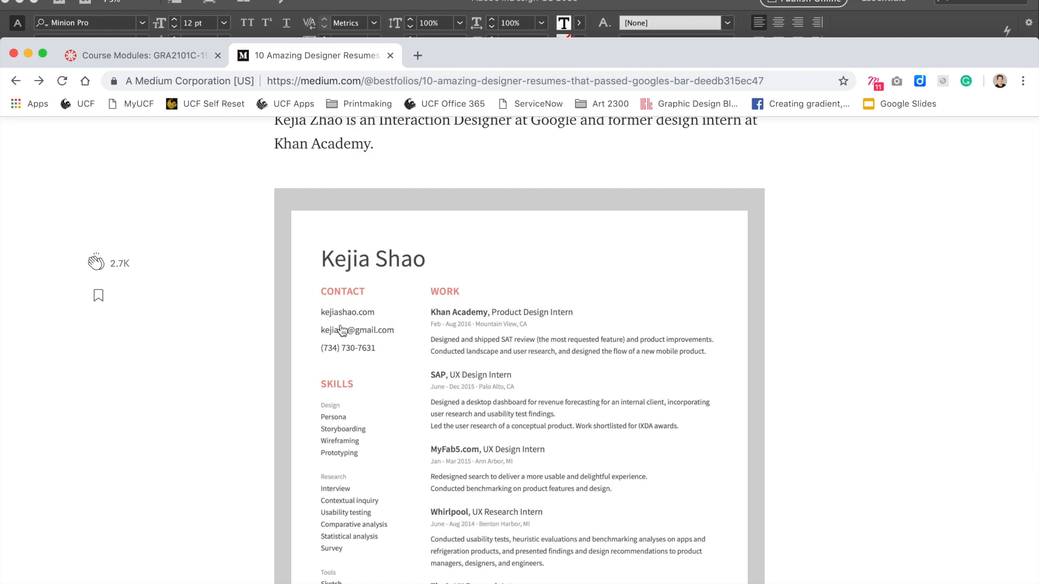
{"action": "scroll", "coordinate": [341, 331], "scroll_direction": "down", "scroll_amount": 8}
{"action": "scroll", "coordinate": [343, 330], "scroll_direction": "down", "scroll_amount": 6}
{"action": "scroll", "coordinate": [342, 331], "scroll_direction": "down", "scroll_amount": 4}
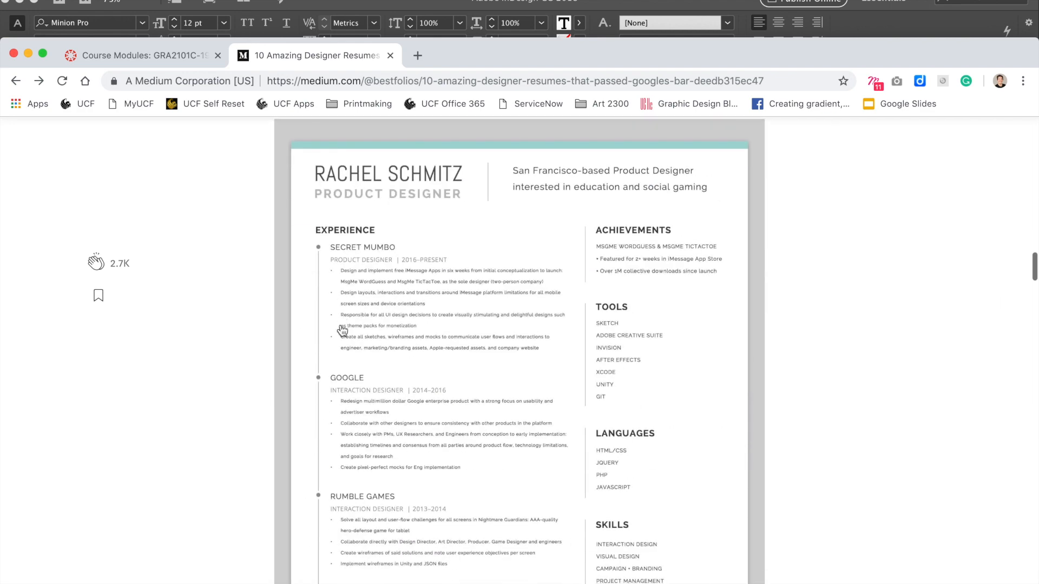
{"action": "scroll", "coordinate": [342, 331], "scroll_direction": "up", "scroll_amount": 1}
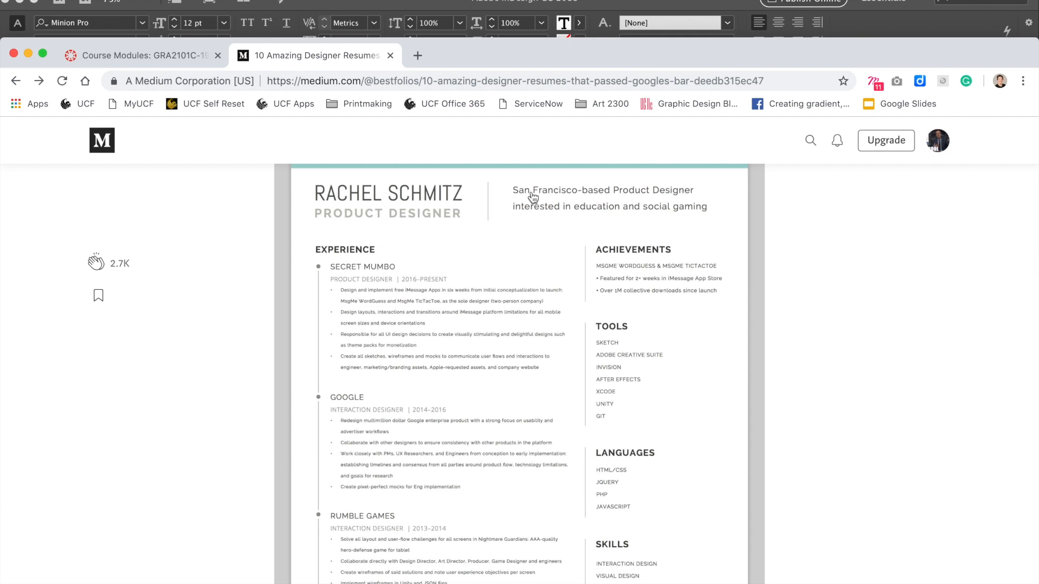
{"action": "scroll", "coordinate": [651, 281], "scroll_direction": "down", "scroll_amount": 8}
{"action": "scroll", "coordinate": [651, 281], "scroll_direction": "down", "scroll_amount": 5}
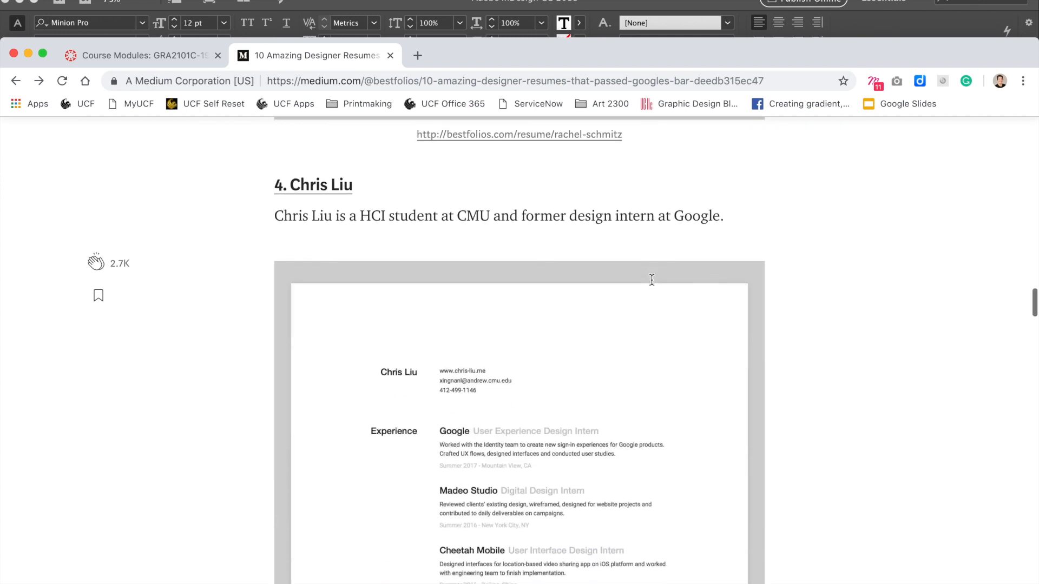
{"action": "scroll", "coordinate": [651, 281], "scroll_direction": "down", "scroll_amount": 3}
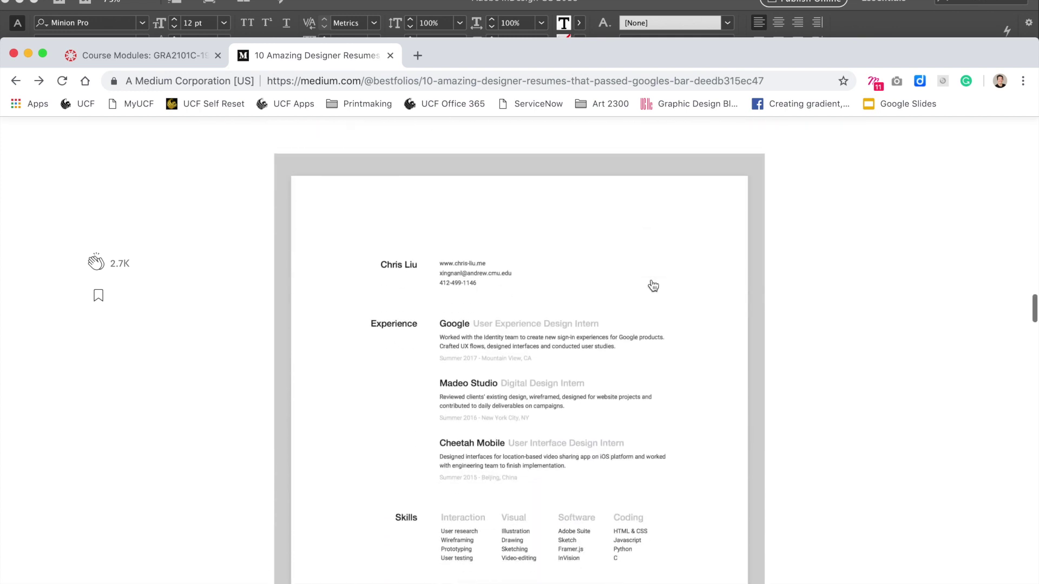
Correct the misspelled third line so the frame reads Name, Title and Email Address.
{"action": "left_click", "coordinate": [782, 35]}
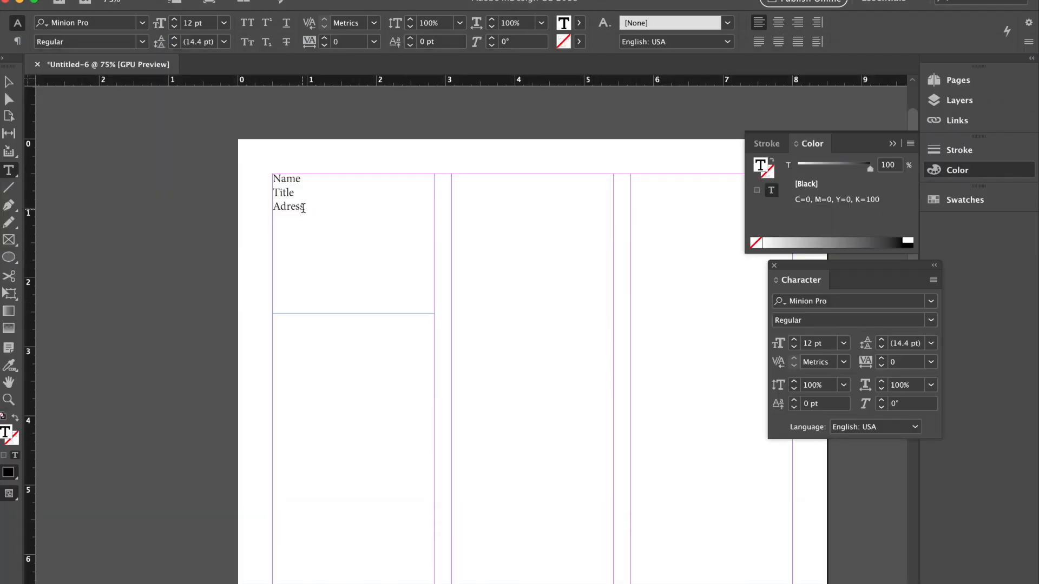
{"action": "double_click", "coordinate": [292, 207]}
{"action": "type", "text": "Ed"}
{"action": "type", "text": "m"}
{"action": "key", "text": "BackSpace"}
{"action": "key", "text": "BackSpace"}
{"action": "type", "text": "mail A"}
{"action": "type", "text": "ddr"}
{"action": "double_click", "coordinate": [289, 179]}
{"action": "left_click", "coordinate": [418, 263]}
Set the Name line in Knockout HTF49-Liteweight at 30 pt.
{"action": "double_click", "coordinate": [286, 179]}
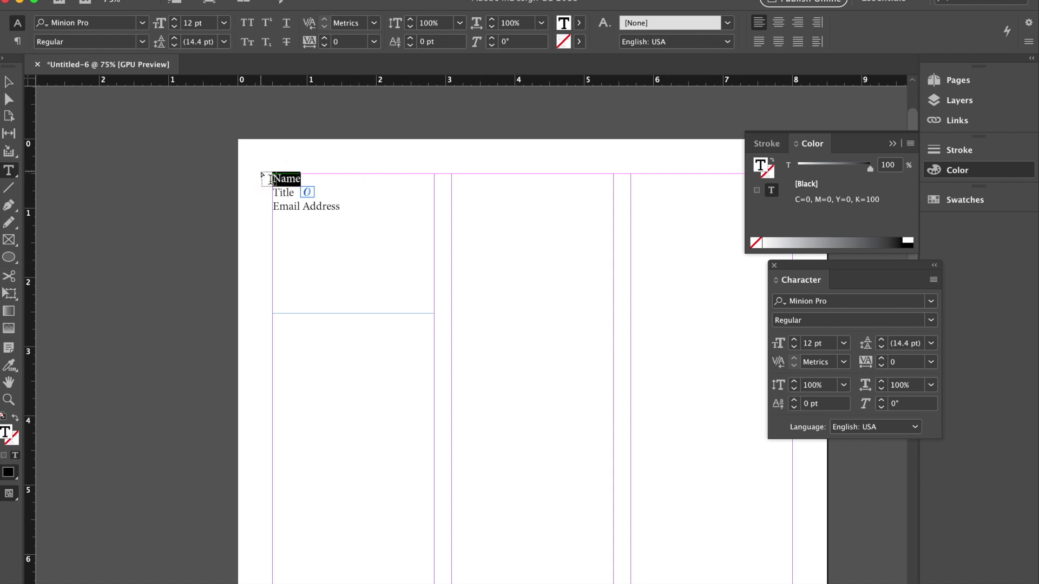
{"action": "left_click", "coordinate": [111, 22]}
{"action": "type", "text": "knock"}
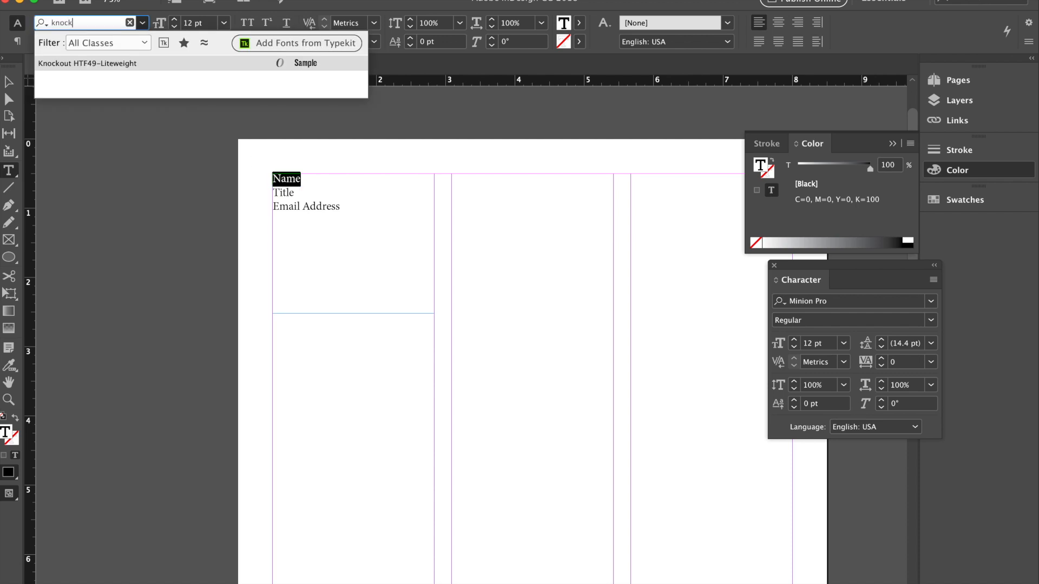
{"action": "key", "text": "Return"}
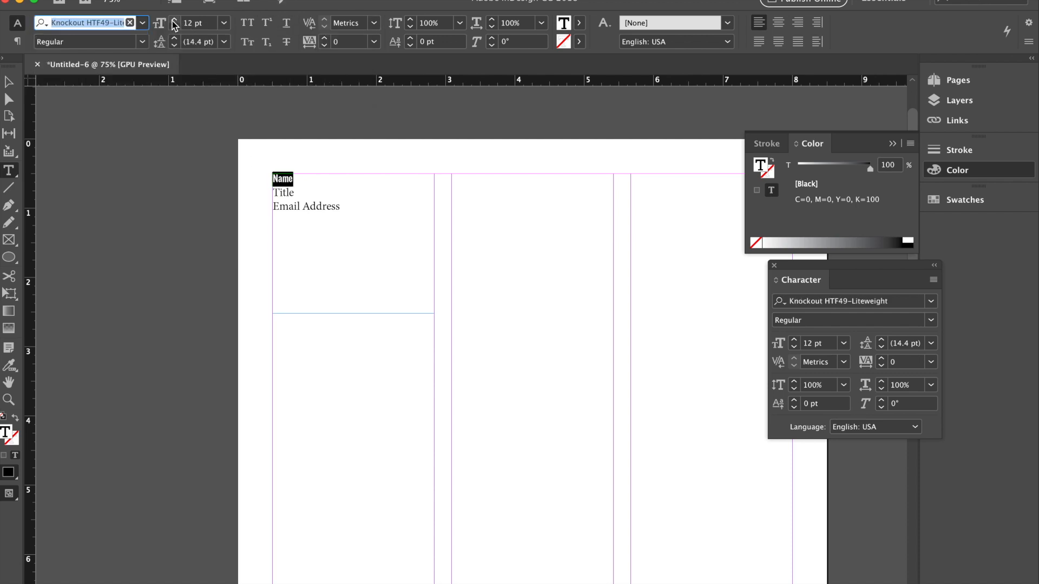
{"action": "left_click", "coordinate": [224, 22]}
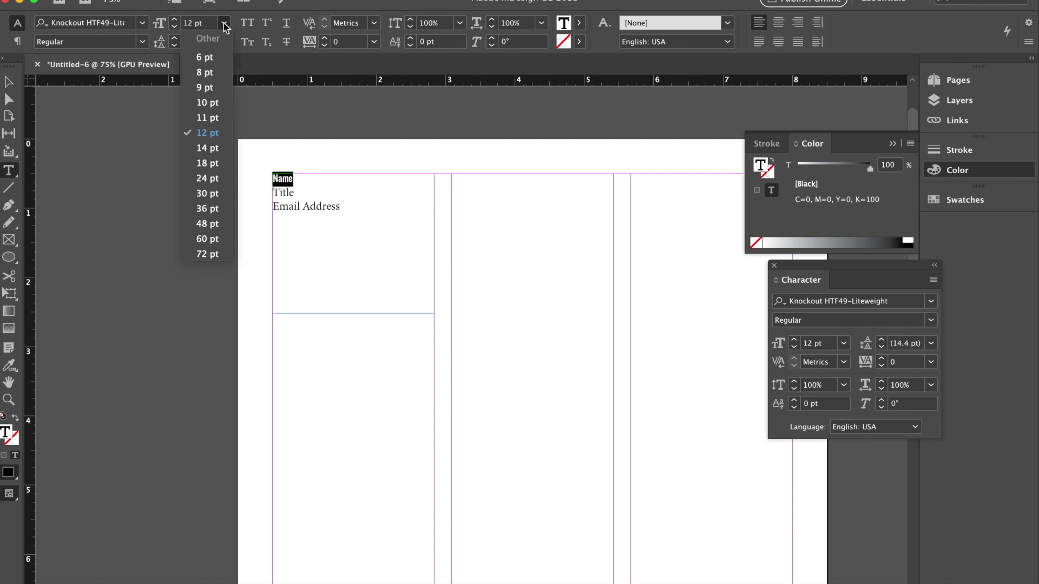
{"action": "left_click", "coordinate": [207, 193]}
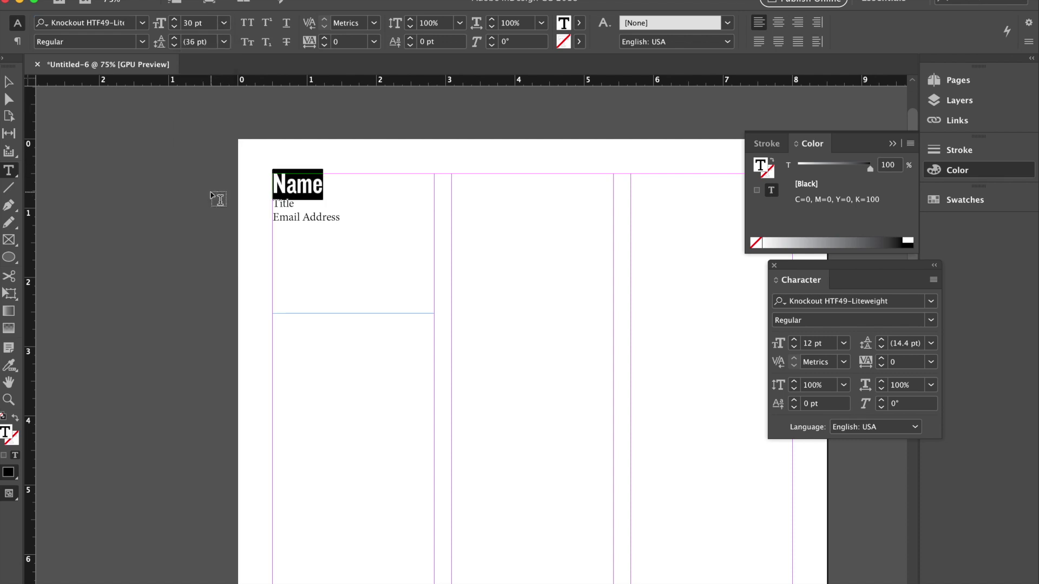
{"action": "left_click", "coordinate": [340, 184]}
{"action": "left_click", "coordinate": [296, 204]}
{"action": "double_click", "coordinate": [296, 204]}
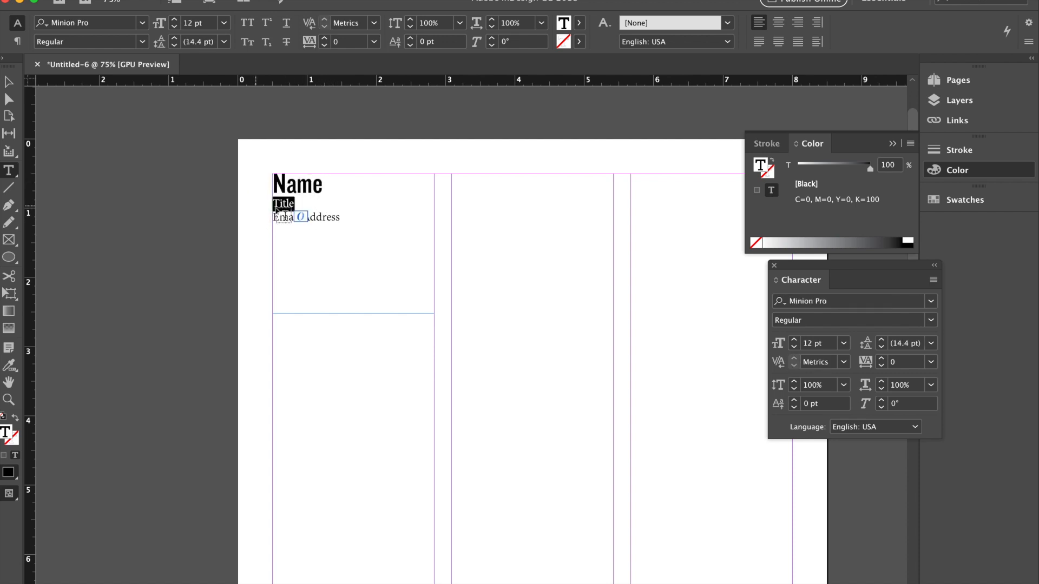
{"action": "left_click", "coordinate": [358, 217]}
{"action": "double_click", "coordinate": [284, 204]}
{"action": "key", "text": "Delete"}
{"action": "type", "text": "Lecturer"}
{"action": "double_click", "coordinate": [335, 184]}
{"action": "type", "text": "AS"}
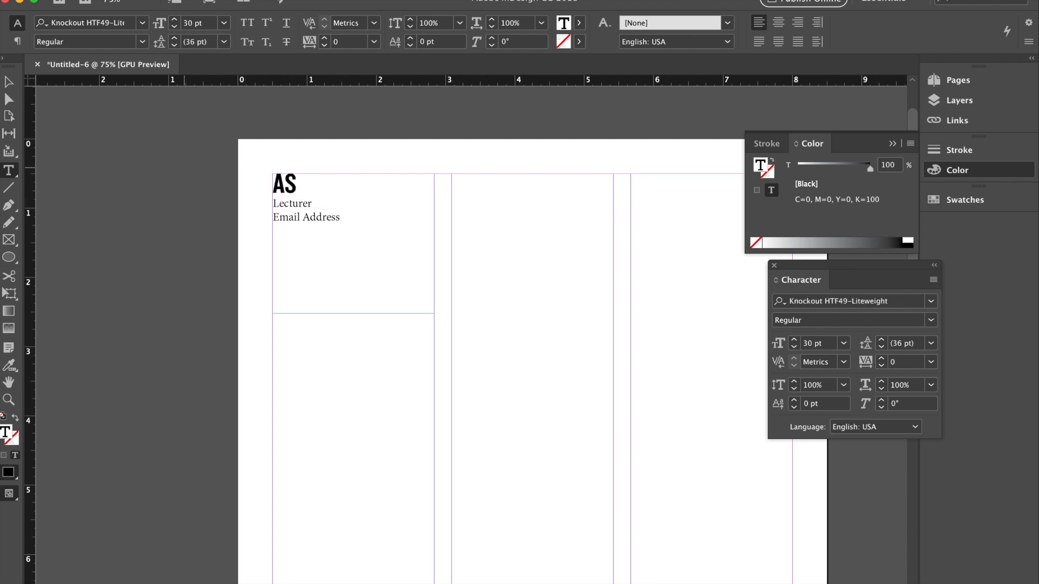
{"action": "type", "text": "HLEY TAYLOR"}
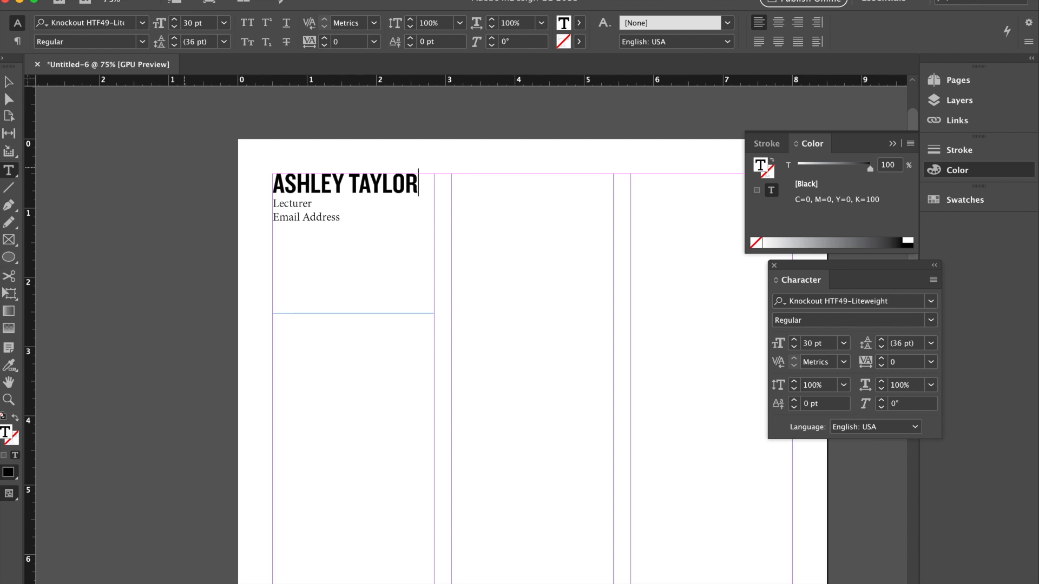
{"action": "key", "text": "BackSpace"}
{"action": "key", "text": "BackSpace"}
{"action": "key", "text": "BackSpace"}
{"action": "key", "text": "BackSpace"}
{"action": "key", "text": "BackSpace"}
{"action": "key", "text": "BackSpace"}
{"action": "key", "text": "BackSpace"}
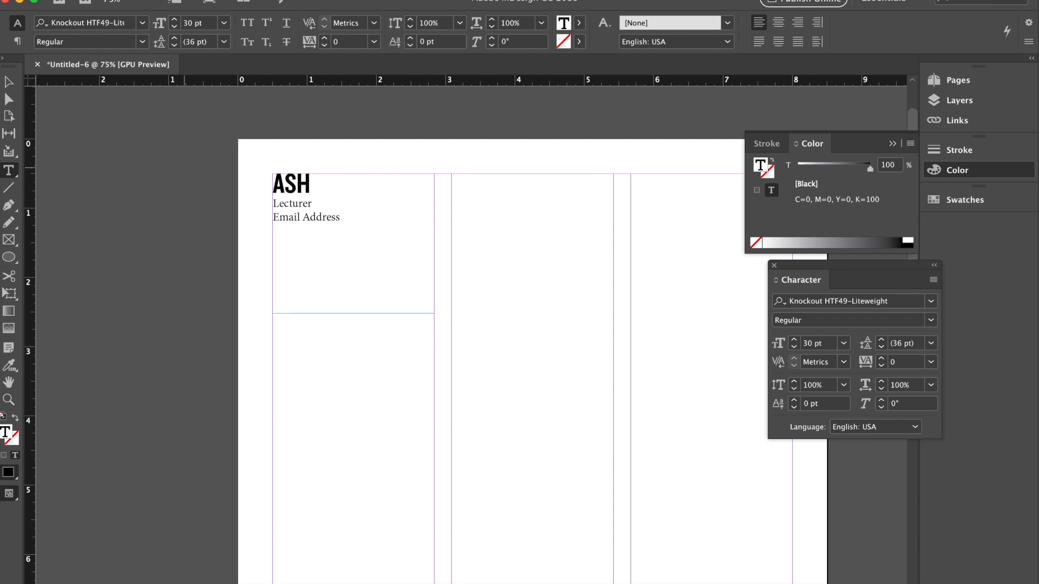
{"action": "key", "text": "BackSpace"}
{"action": "key", "text": "BackSpace"}
{"action": "type", "text": "shley Ta"}
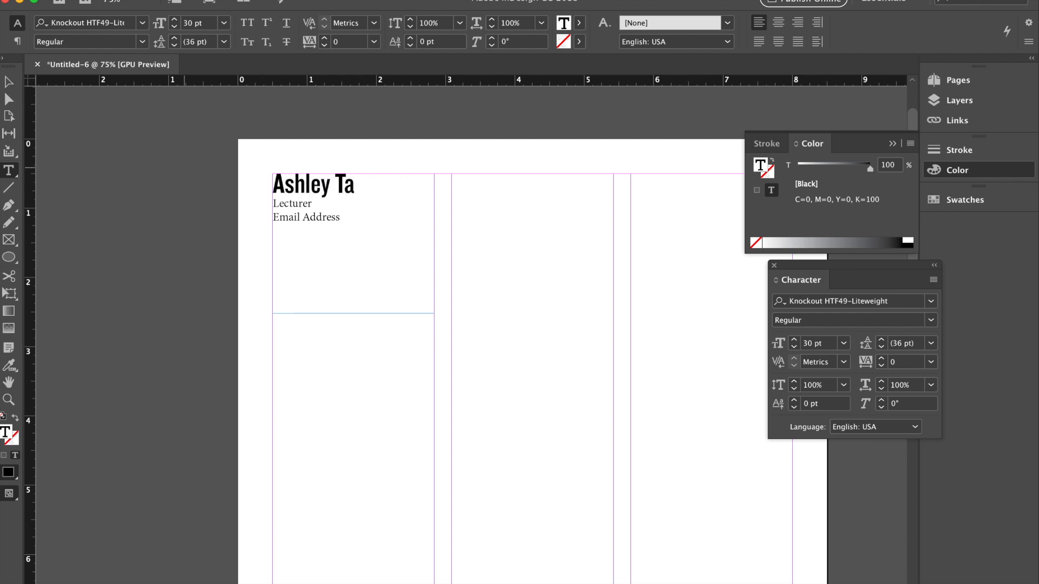
{"action": "type", "text": "ylor"}
{"action": "triple_click", "coordinate": [386, 179]}
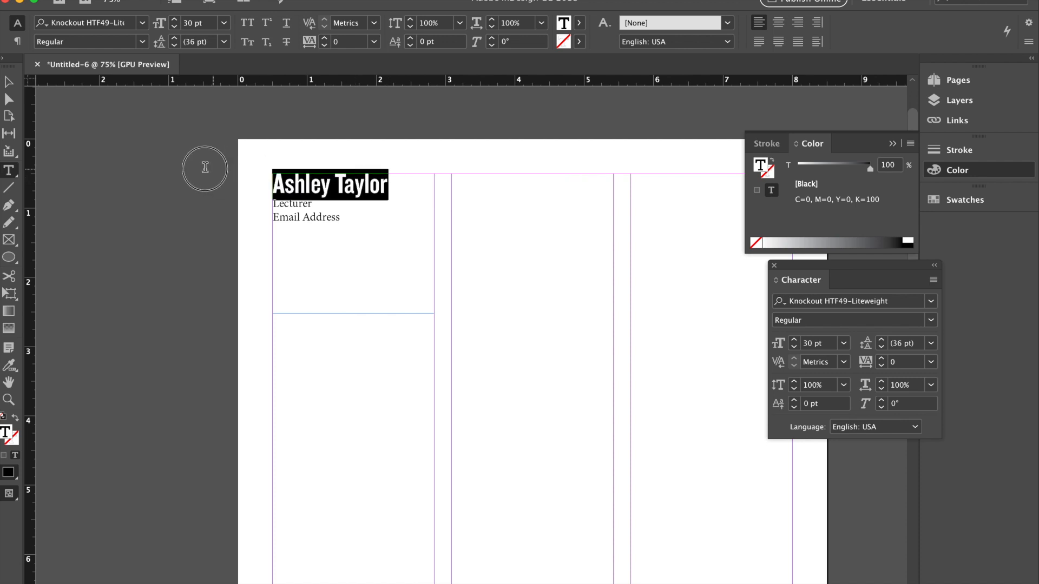
{"action": "left_click", "coordinate": [244, 1]}
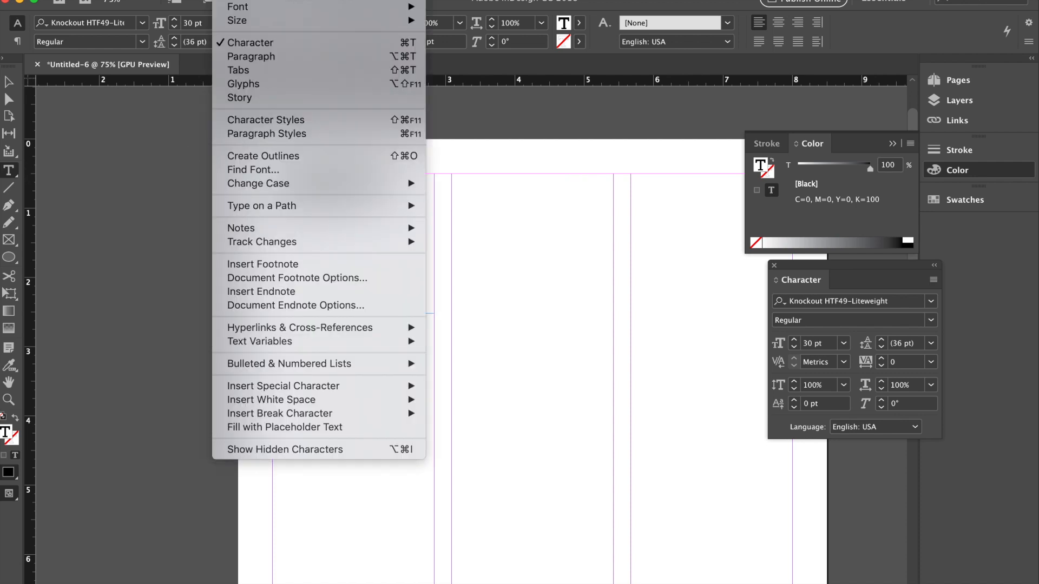
{"action": "mouse_move", "coordinate": [258, 183]}
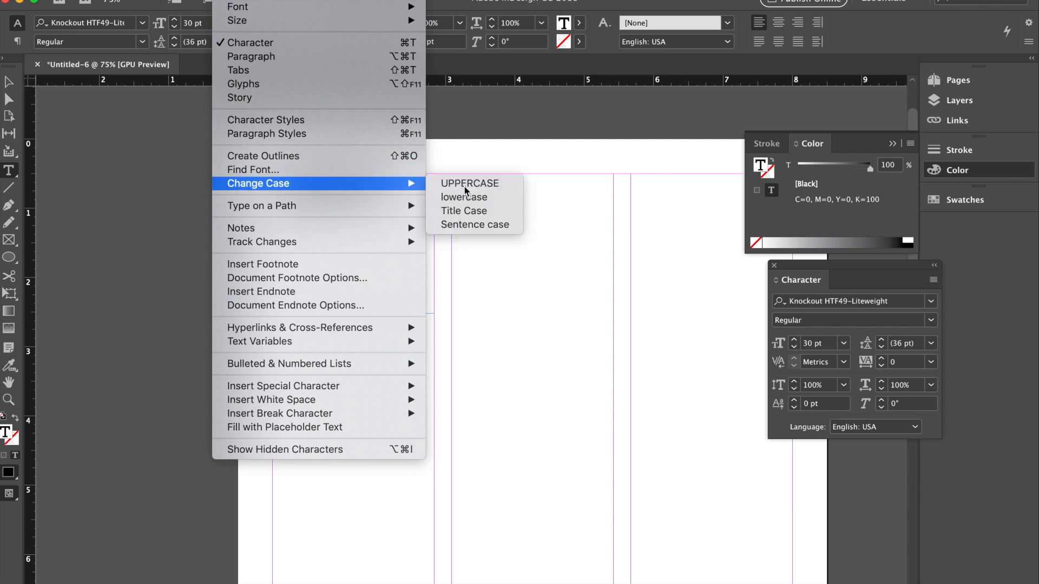
{"action": "left_click", "coordinate": [466, 187]}
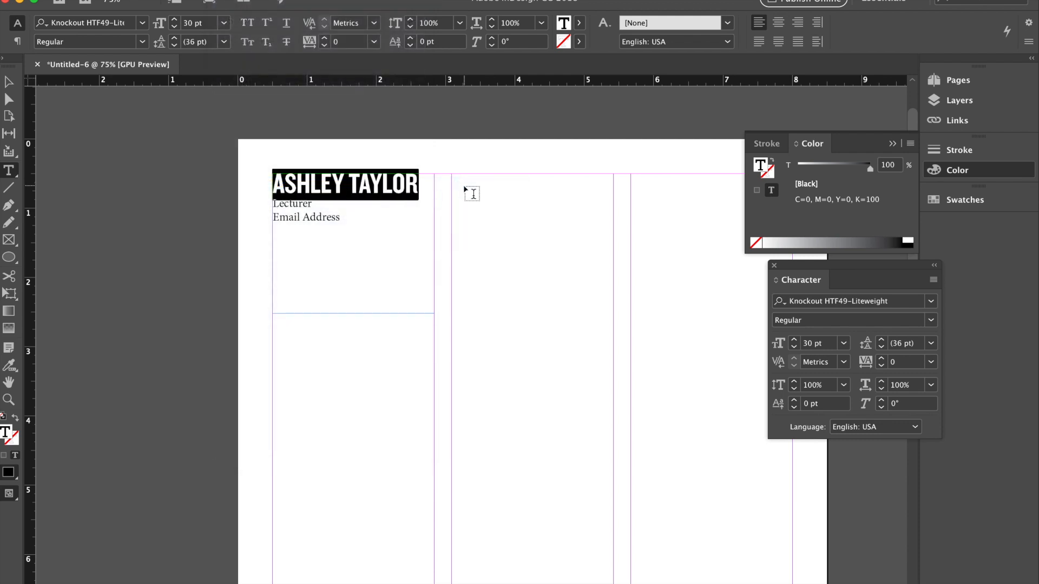
{"action": "key", "text": "ctrl+z"}
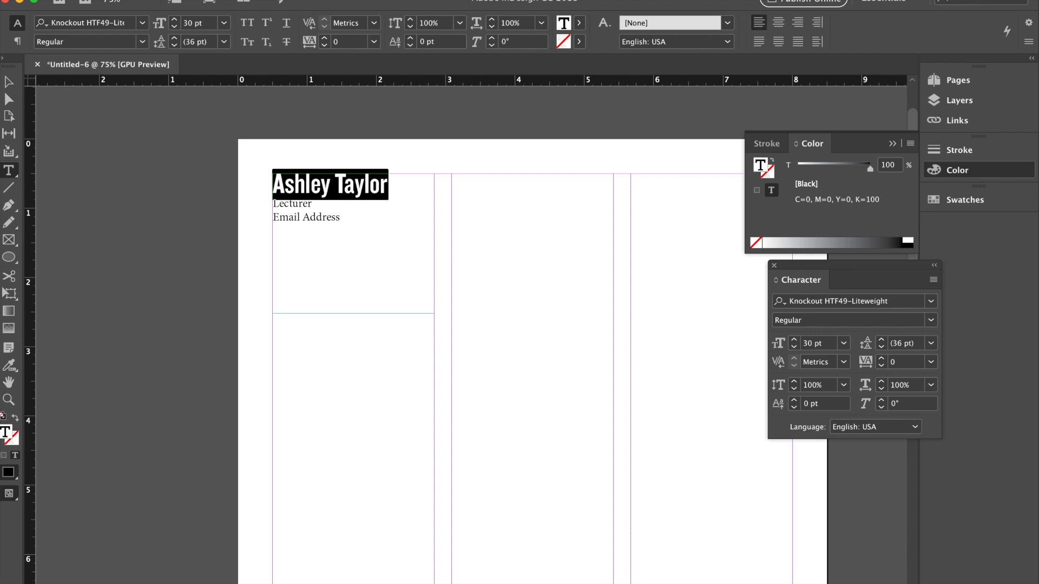
{"action": "left_click", "coordinate": [268, 2]}
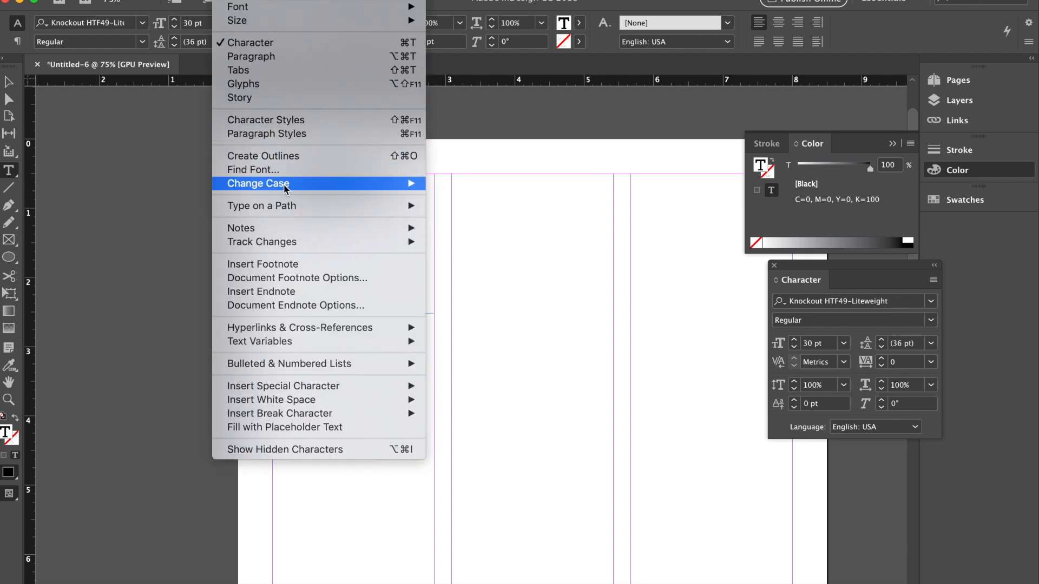
{"action": "mouse_move", "coordinate": [259, 184]}
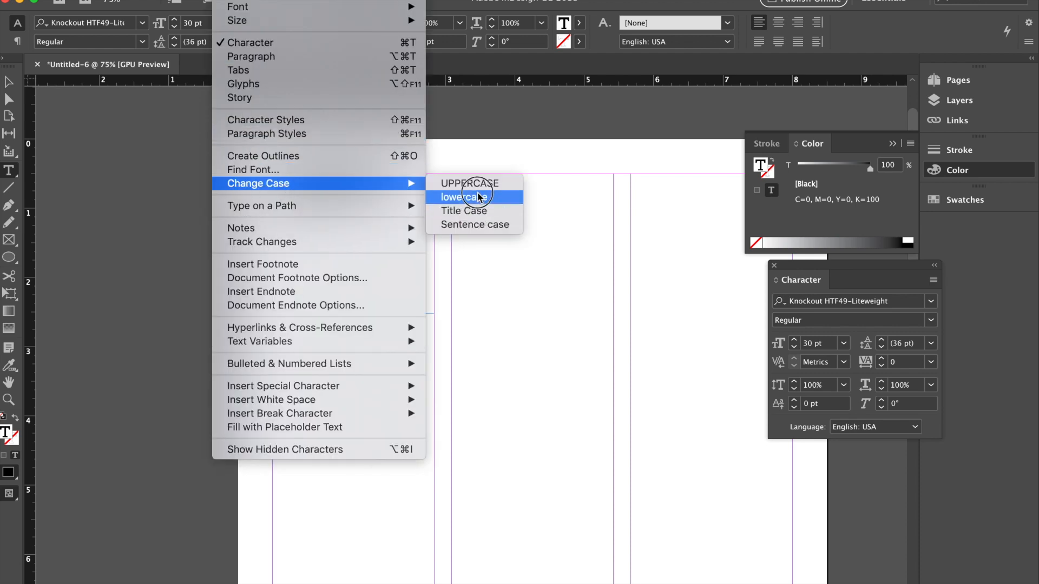
{"action": "left_click", "coordinate": [465, 210]}
Deselect the header frame and email text, then show the overview of all open windows.
{"action": "left_click", "coordinate": [9, 82]}
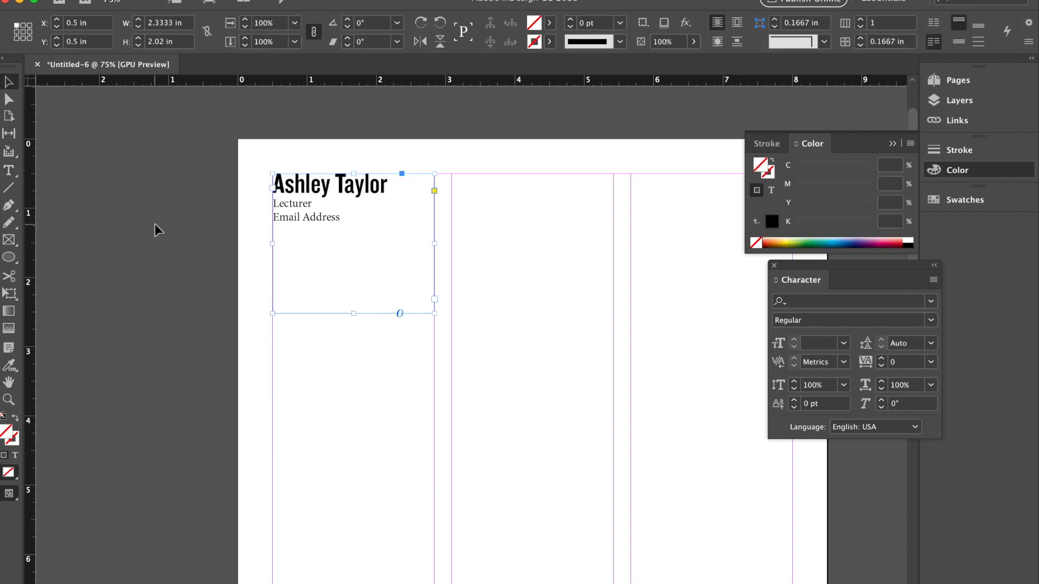
{"action": "left_click", "coordinate": [155, 224]}
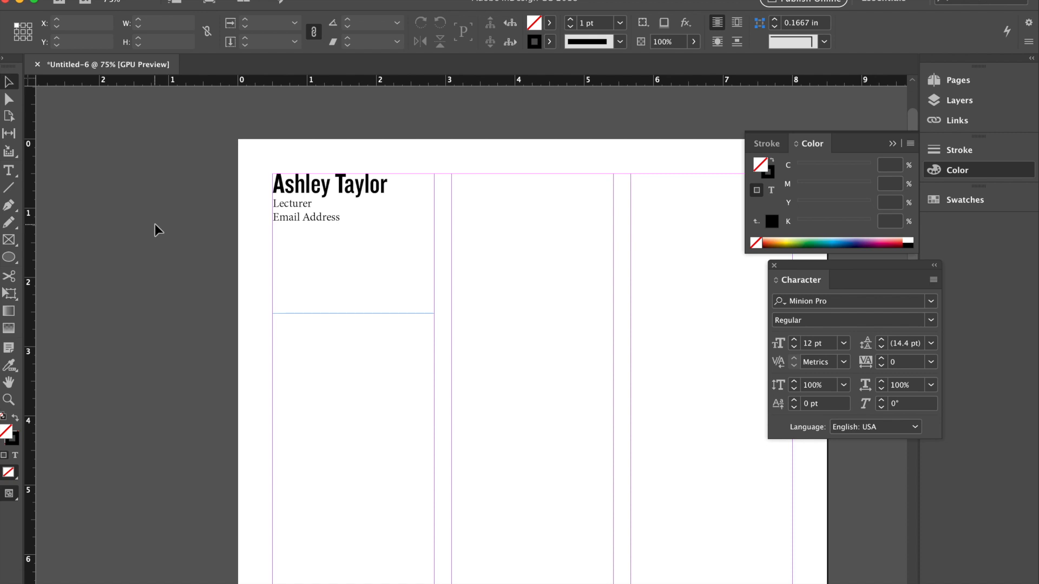
{"action": "key", "text": "t"}
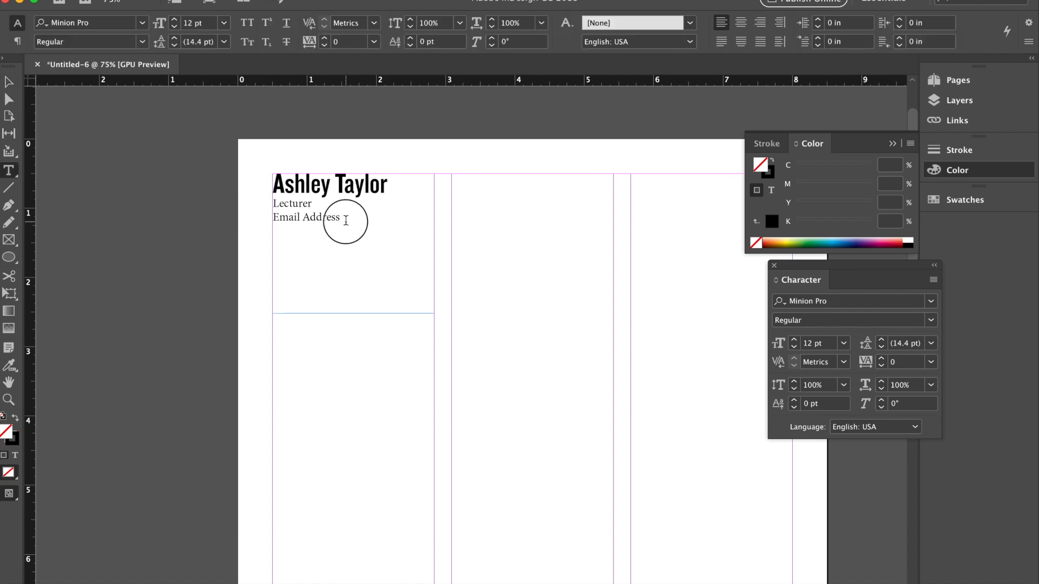
{"action": "left_click_drag", "start_coordinate": [343, 219], "coordinate": [250, 213]}
{"action": "left_click", "coordinate": [9, 82]}
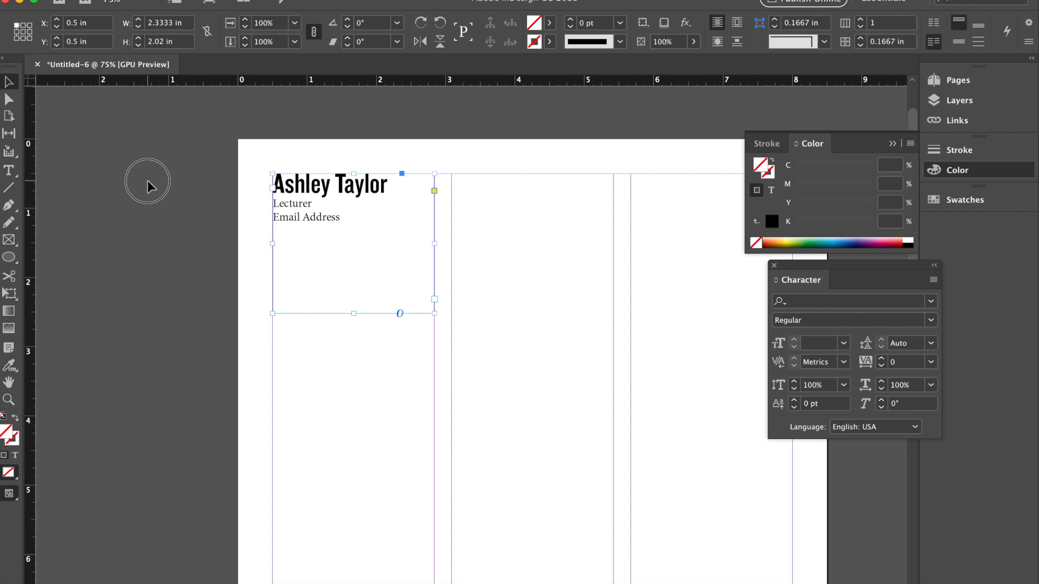
{"action": "left_click", "coordinate": [148, 186]}
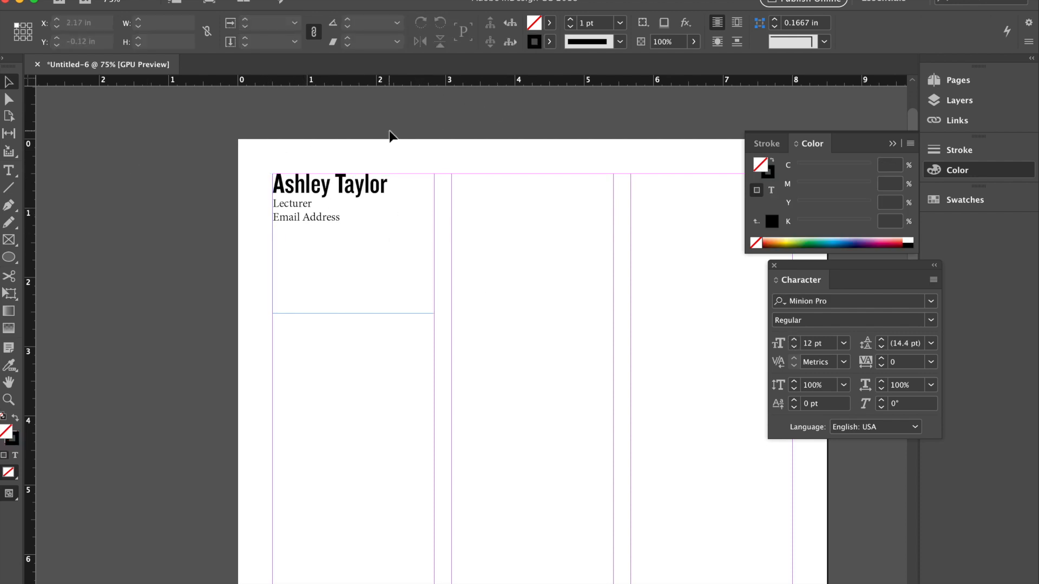
{"action": "key", "text": "ctrl+Up"}
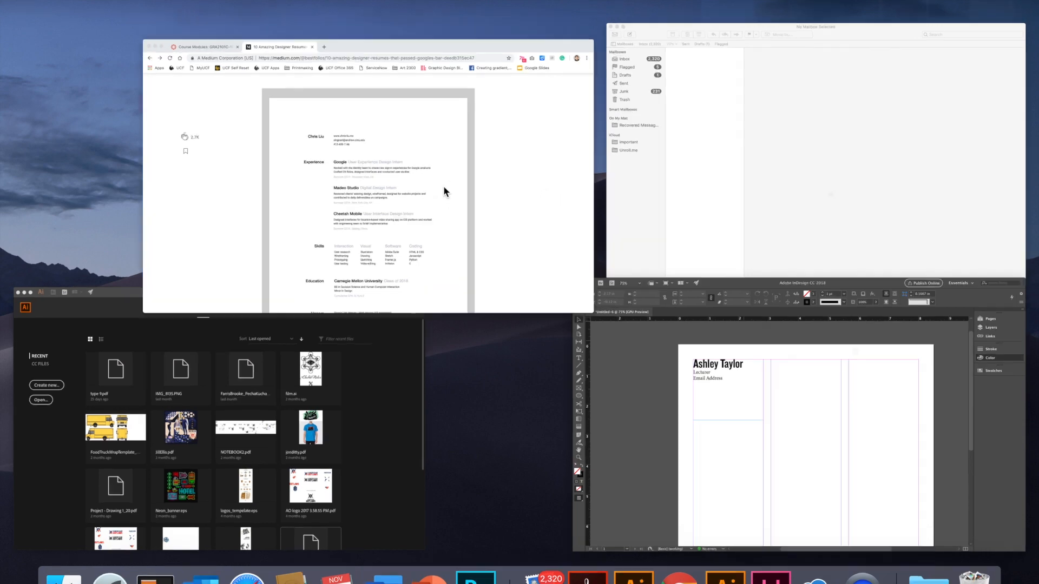
Back in InDesign, paste the work and education placeholder lines into the middle column frame.
{"action": "key", "text": "Escape"}
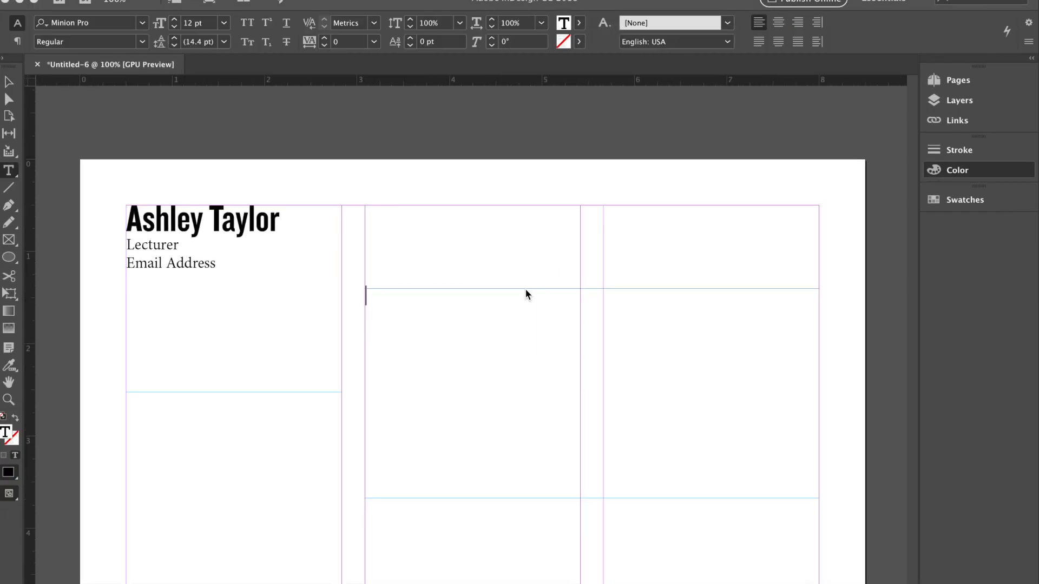
{"action": "scroll", "coordinate": [526, 289], "scroll_direction": "down", "scroll_amount": 1}
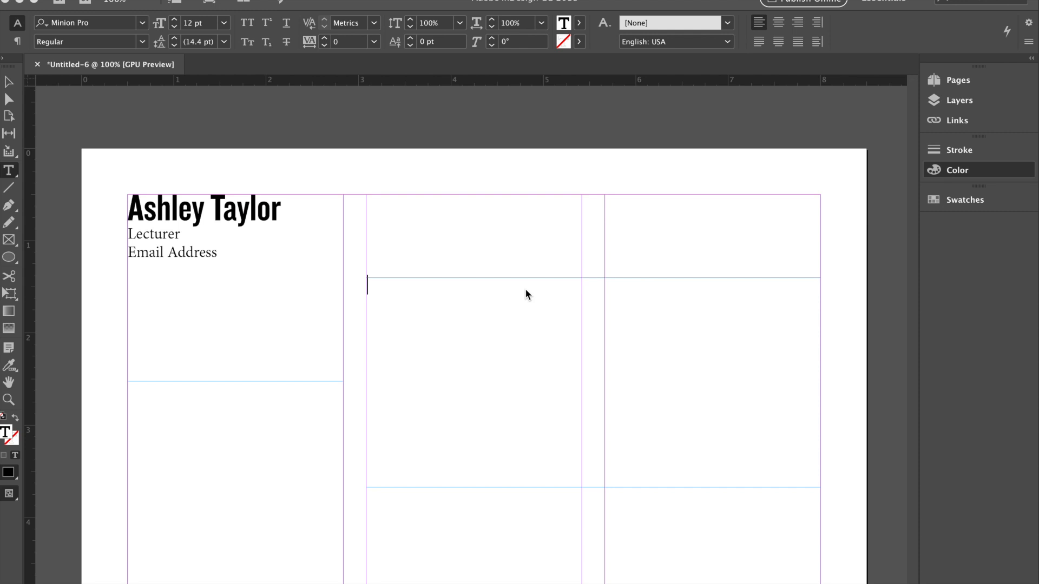
{"action": "key", "text": "Tab"}
{"action": "scroll", "coordinate": [495, 292], "scroll_direction": "up", "scroll_amount": 2}
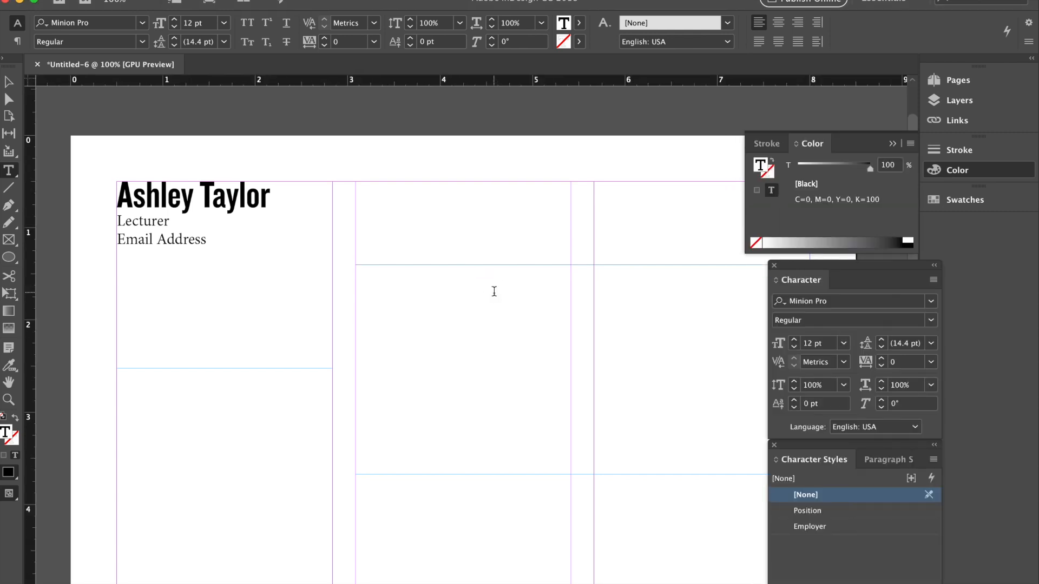
{"action": "left_click", "coordinate": [494, 291]}
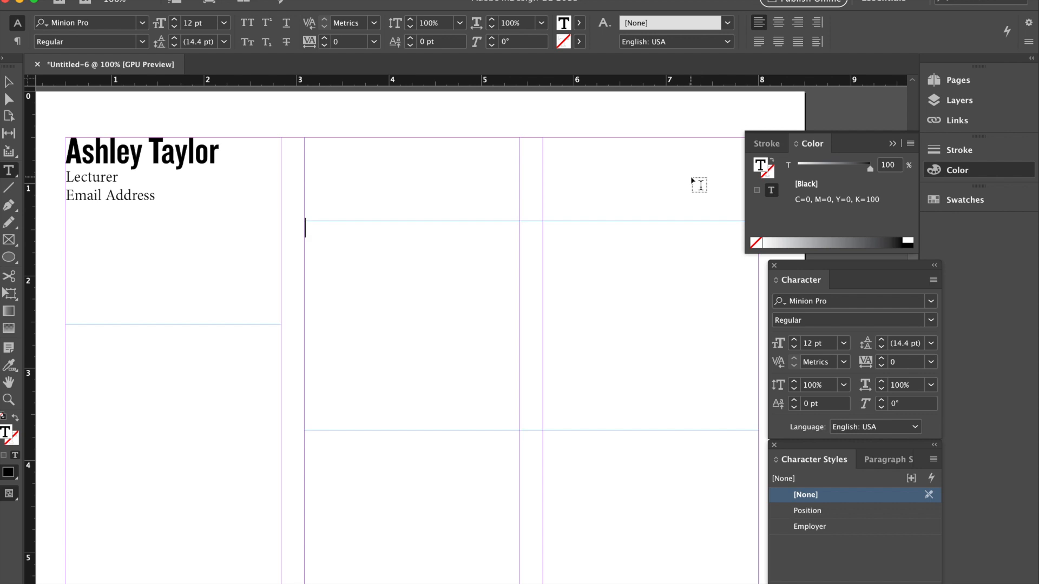
{"action": "key", "text": "super+v"}
{"action": "scroll", "coordinate": [577, 213], "scroll_direction": "up", "scroll_amount": 1}
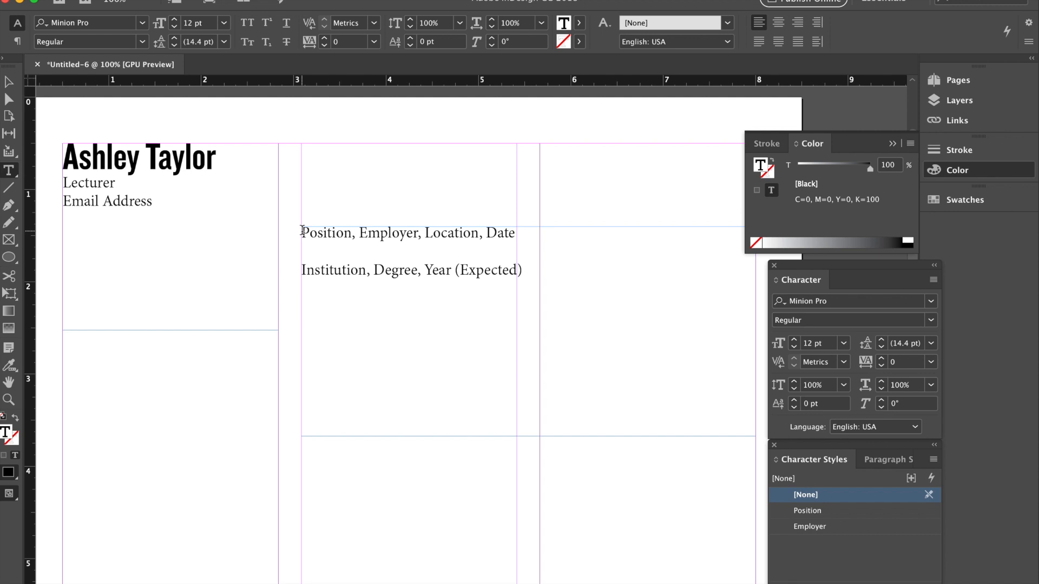
Replace the '2015 - Present' date range with a new line reading 'Biography' beneath the work entry.
{"action": "left_click", "coordinate": [524, 235]}
{"action": "key", "text": "Return"}
{"action": "key", "text": "BackSpace"}
{"action": "type", "text": "Presen"}
{"action": "type", "text": "t"}
{"action": "left_click", "coordinate": [519, 233]}
{"action": "type", "text": "2015"}
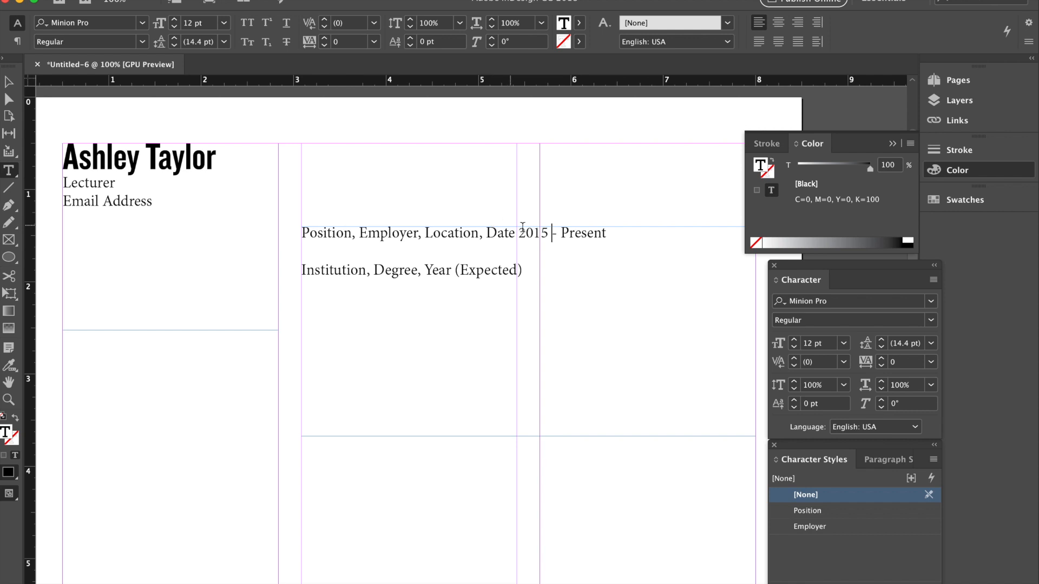
{"action": "left_click_drag", "start_coordinate": [520, 232], "coordinate": [533, 284]}
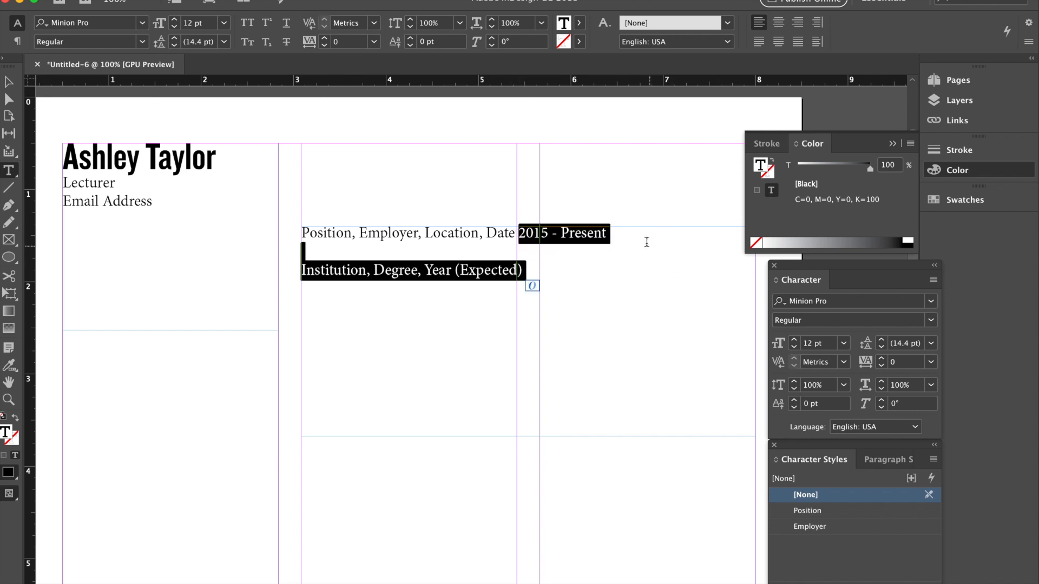
{"action": "left_click", "coordinate": [609, 233]}
{"action": "left_click_drag", "start_coordinate": [609, 233], "coordinate": [518, 233]}
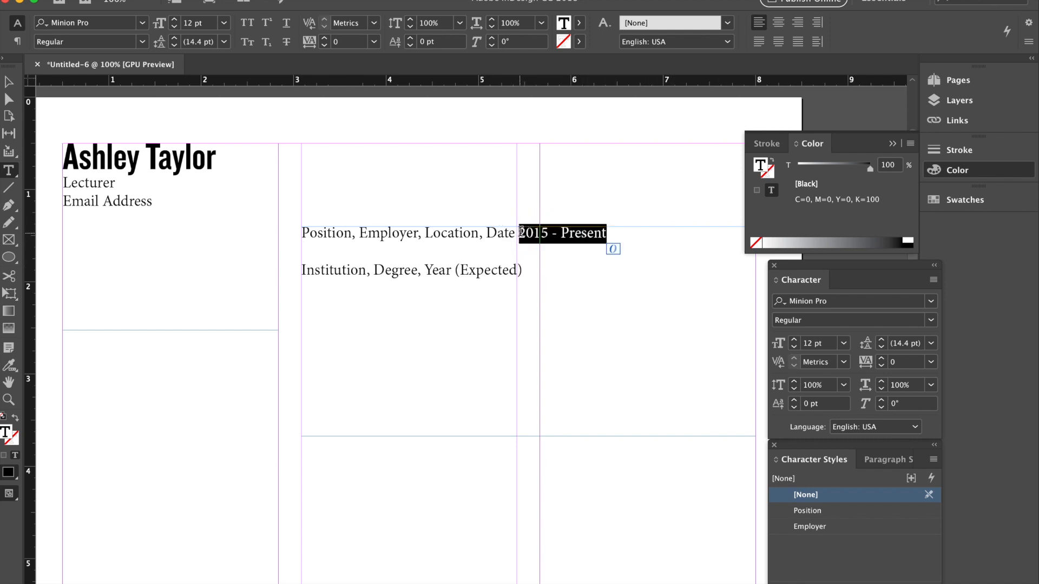
{"action": "key", "text": "Return"}
{"action": "type", "text": "B"}
{"action": "key", "text": "BackSpace"}
{"action": "type", "text": "o"}
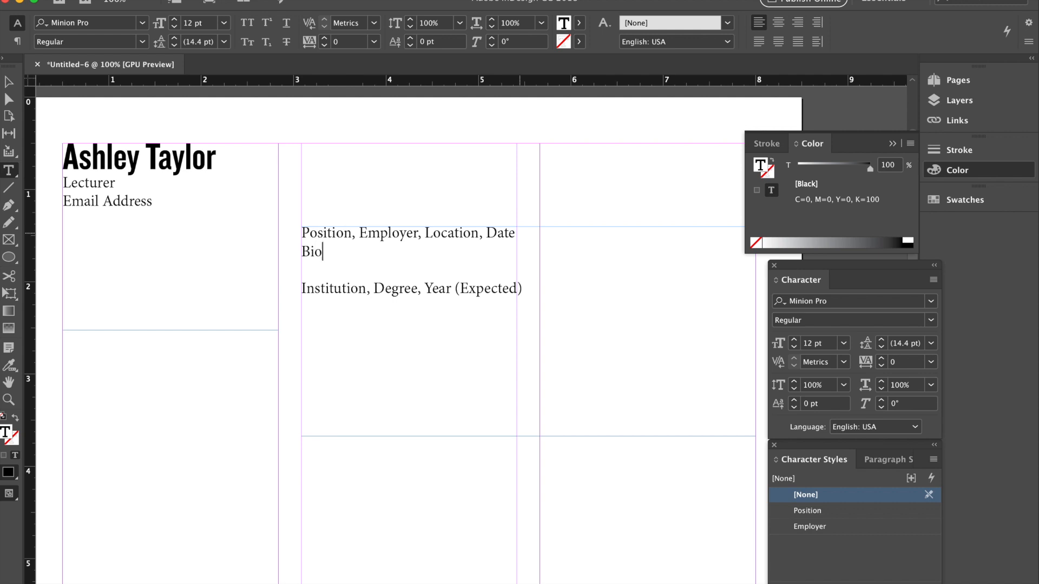
{"action": "type", "text": "graphy"}
{"action": "key", "text": "F4"}
{"action": "key", "text": "F3"}
Review Jihoon Suh's work section in the Medium article, then bring the InDesign resume back.
{"action": "left_click", "coordinate": [466, 261]}
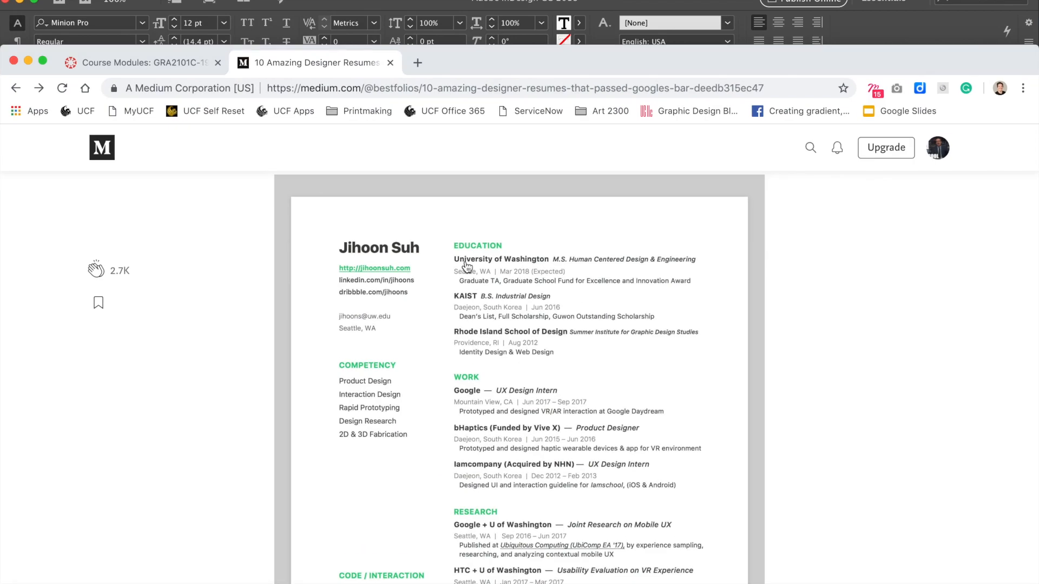
{"action": "scroll", "coordinate": [465, 261], "scroll_direction": "down", "scroll_amount": 4}
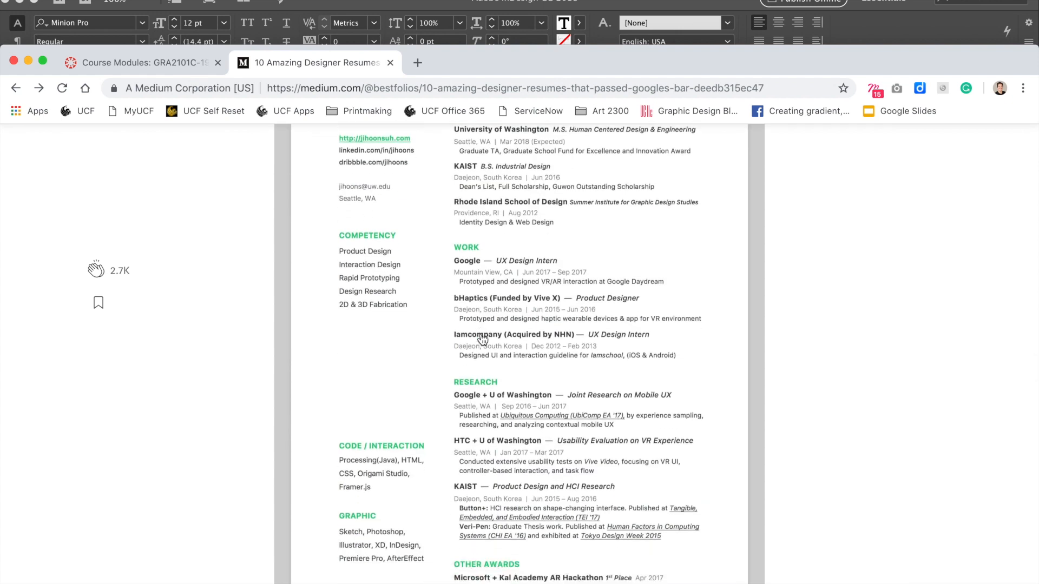
{"action": "scroll", "coordinate": [482, 339], "scroll_direction": "up", "scroll_amount": 1}
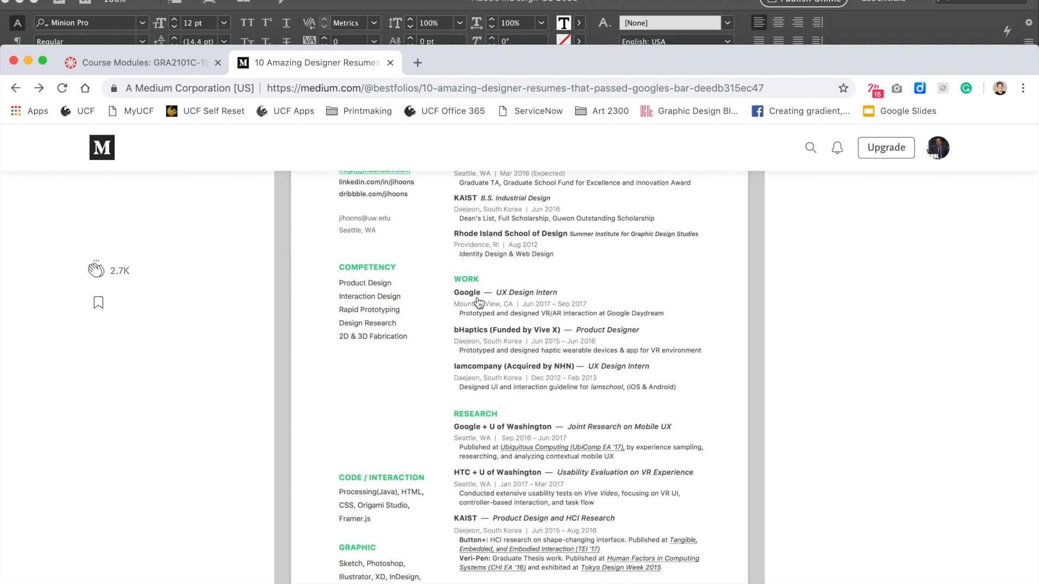
{"action": "scroll", "coordinate": [480, 303], "scroll_direction": "up", "scroll_amount": 1}
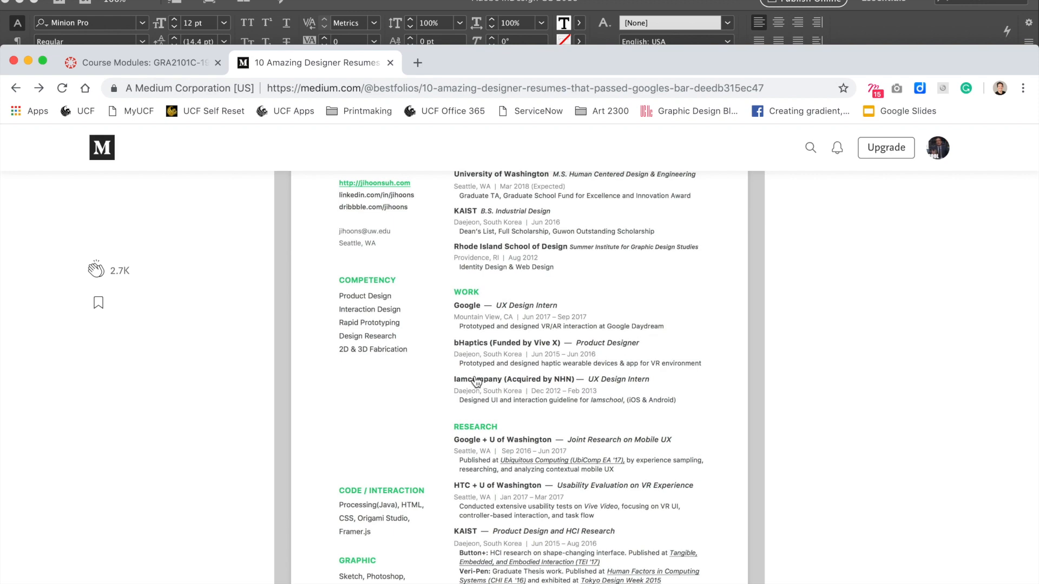
{"action": "key", "text": "F3"}
{"action": "left_click", "coordinate": [731, 414]}
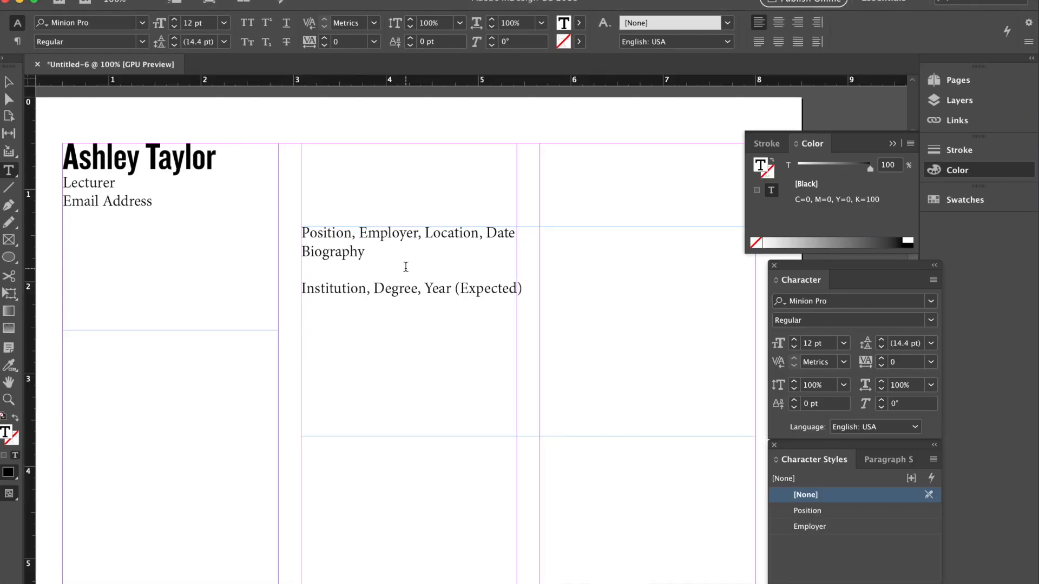
{"action": "left_click", "coordinate": [386, 252]}
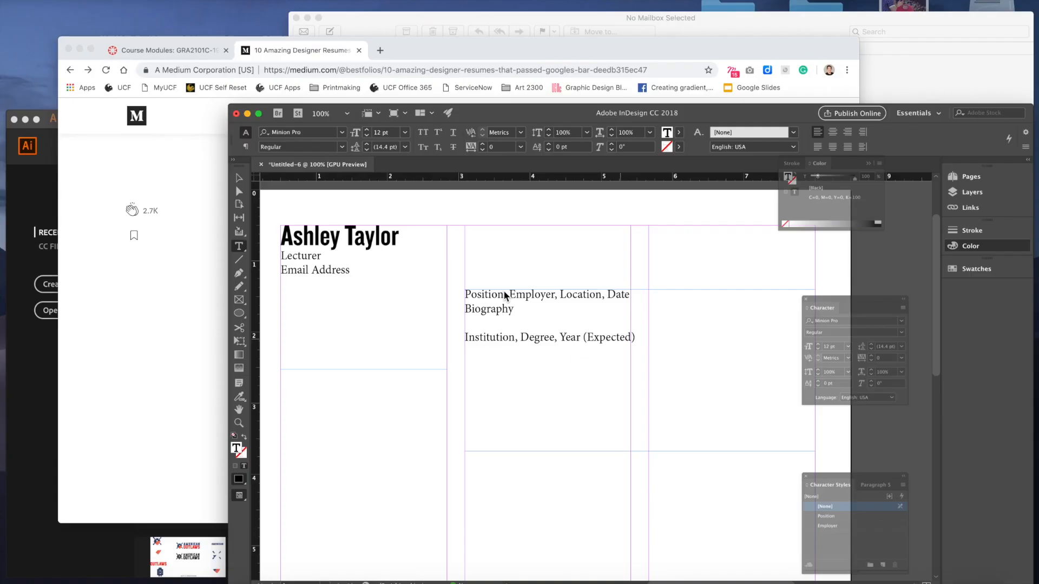
{"action": "key", "text": "F3"}
Review Chris Liu's sample resume in the Medium article, then return to the InDesign document.
{"action": "left_click", "coordinate": [374, 147]}
{"action": "scroll", "coordinate": [463, 248], "scroll_direction": "up", "scroll_amount": 3}
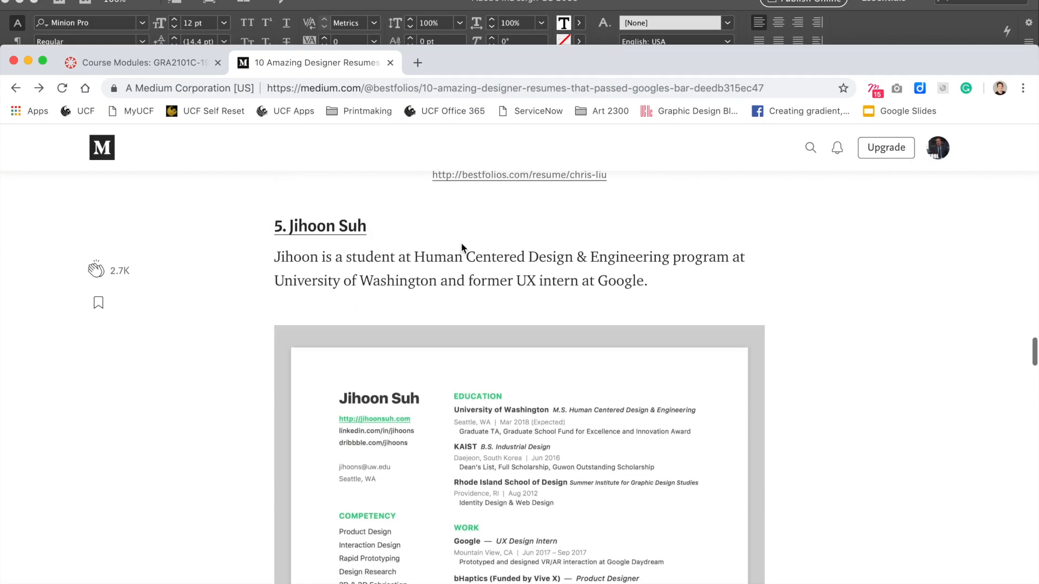
{"action": "scroll", "coordinate": [463, 247], "scroll_direction": "up", "scroll_amount": 8}
{"action": "scroll", "coordinate": [463, 247], "scroll_direction": "up", "scroll_amount": 2}
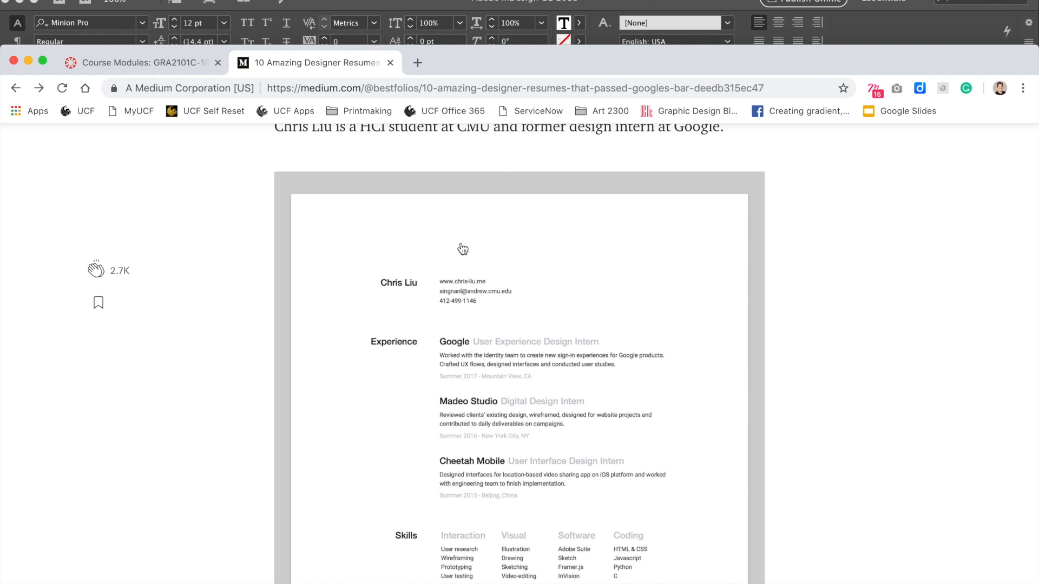
{"action": "scroll", "coordinate": [463, 249], "scroll_direction": "down", "scroll_amount": 3}
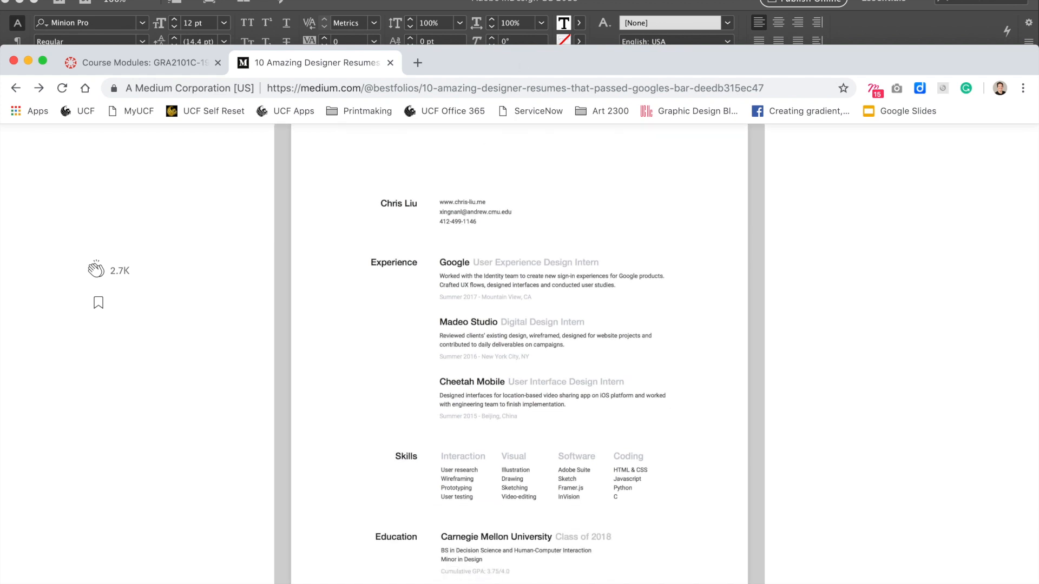
{"action": "key", "text": "super+Tab"}
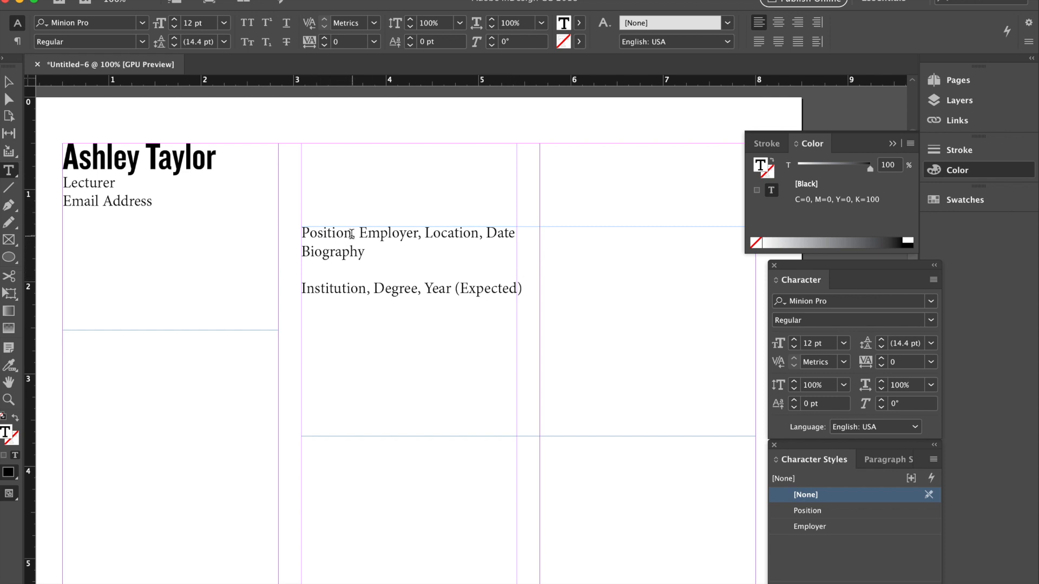
Set the word Position in Knockout HTF49-Liteweight and step its size up to 17 pt.
{"action": "left_click_drag", "start_coordinate": [353, 235], "coordinate": [274, 233]}
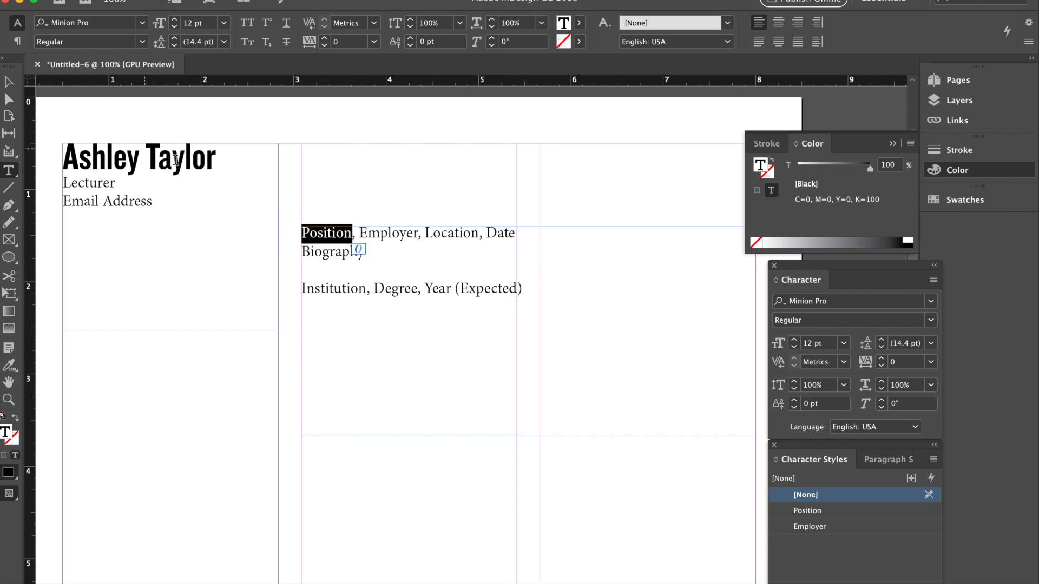
{"action": "left_click", "coordinate": [421, 235]}
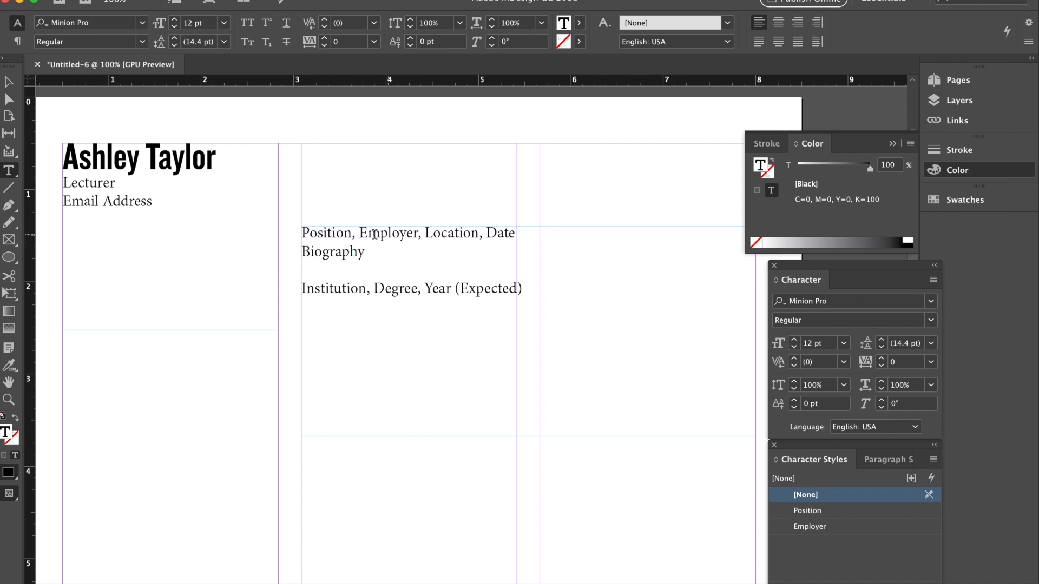
{"action": "double_click", "coordinate": [352, 234]}
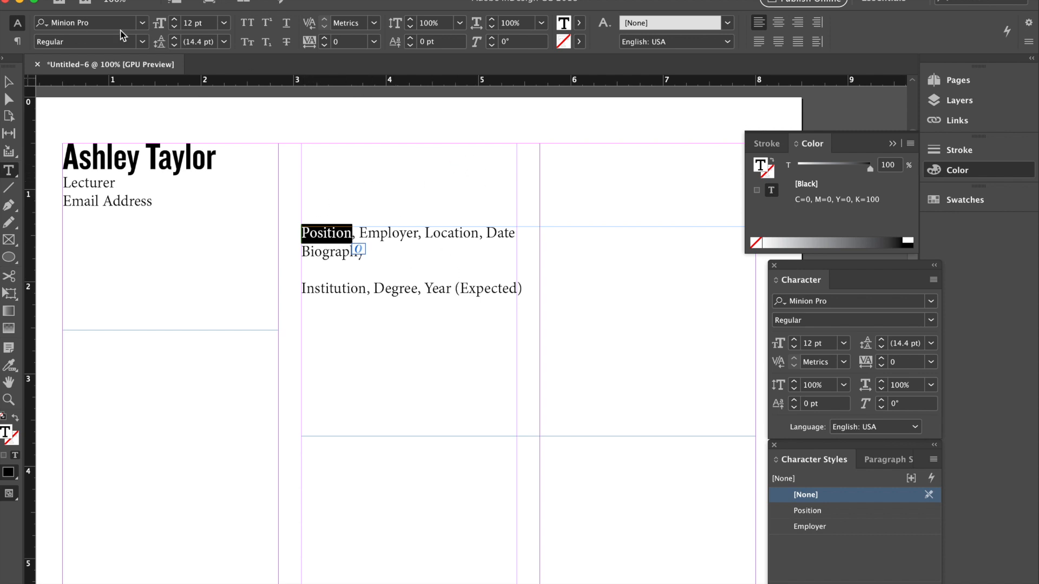
{"action": "left_click", "coordinate": [144, 24]}
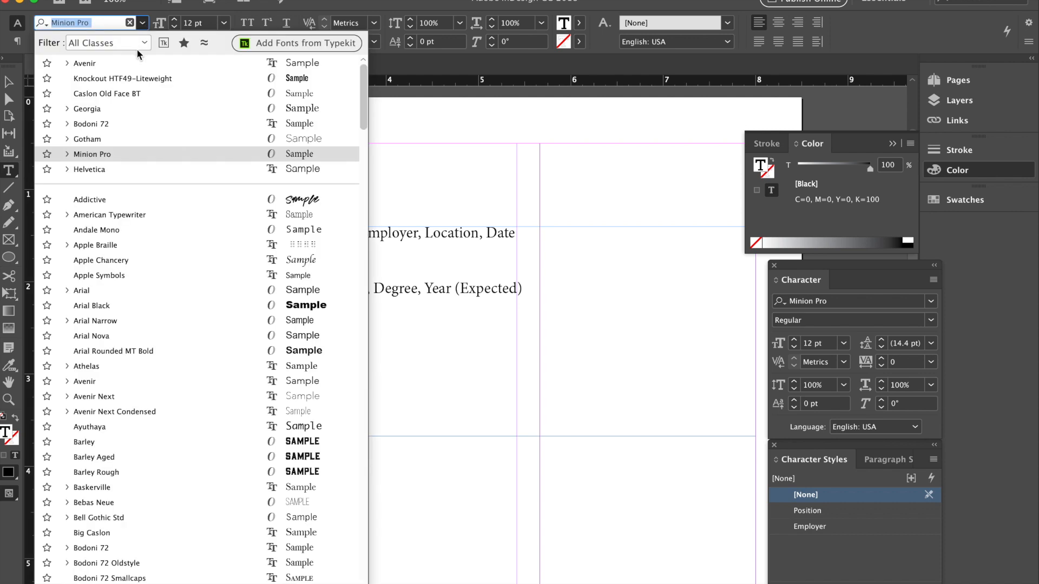
{"action": "left_click", "coordinate": [126, 79]}
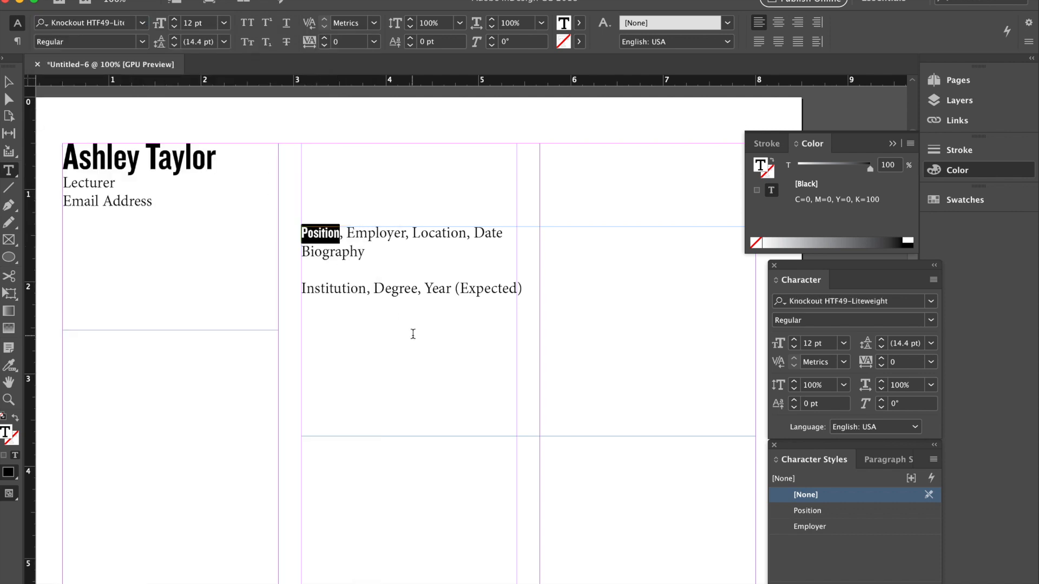
{"action": "left_click", "coordinate": [174, 19]}
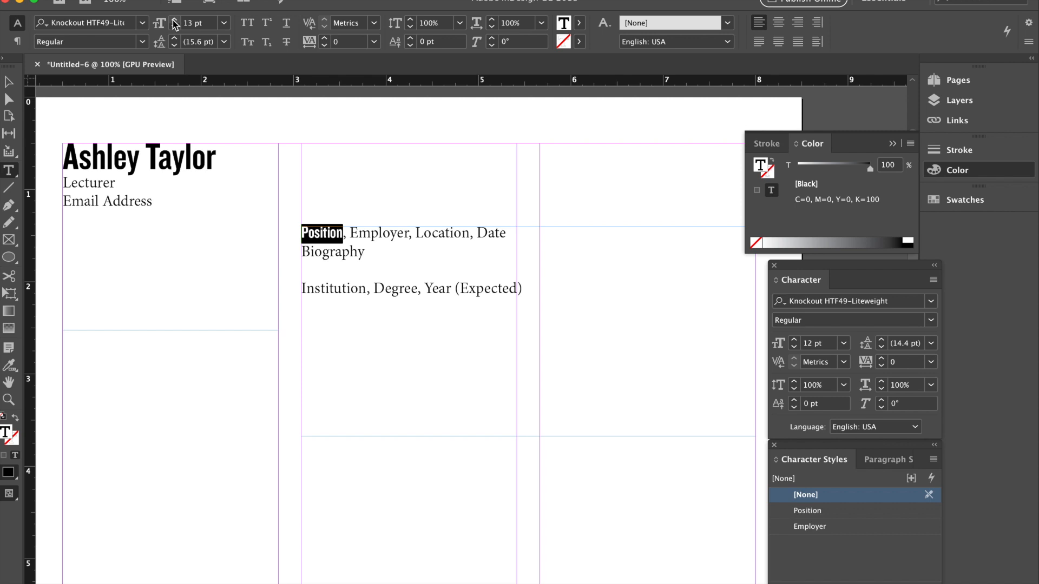
{"action": "left_click", "coordinate": [174, 19]}
{"action": "left_click", "coordinate": [174, 20]}
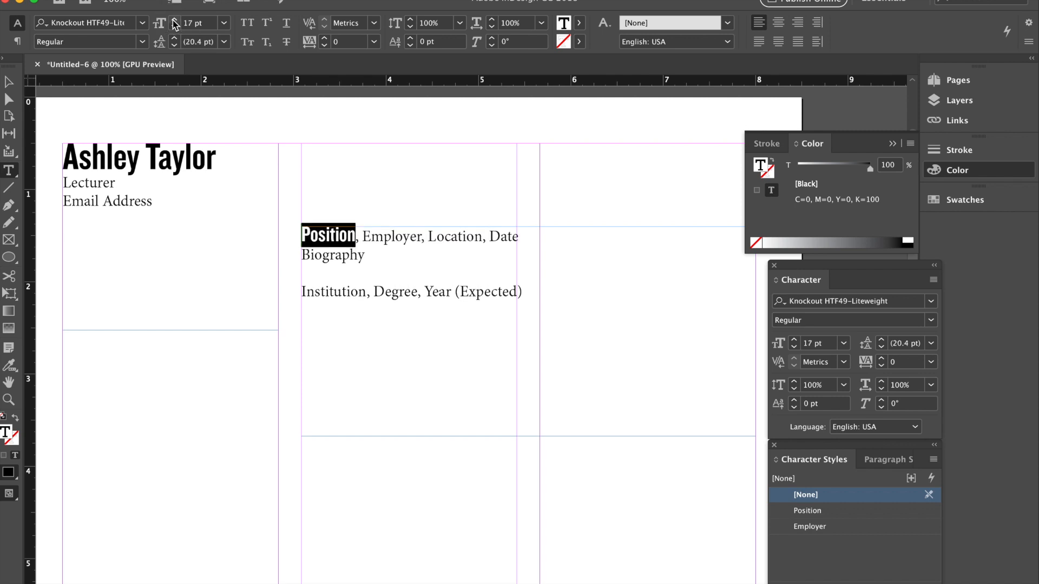
{"action": "left_click", "coordinate": [416, 239]}
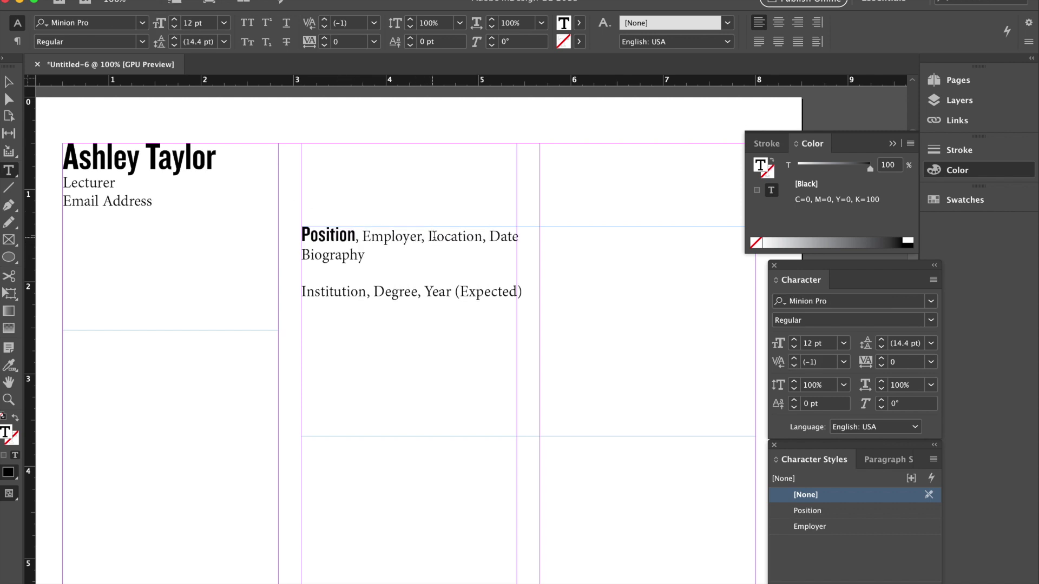
Make the word Employer Minion Pro Semibold.
{"action": "double_click", "coordinate": [416, 237]}
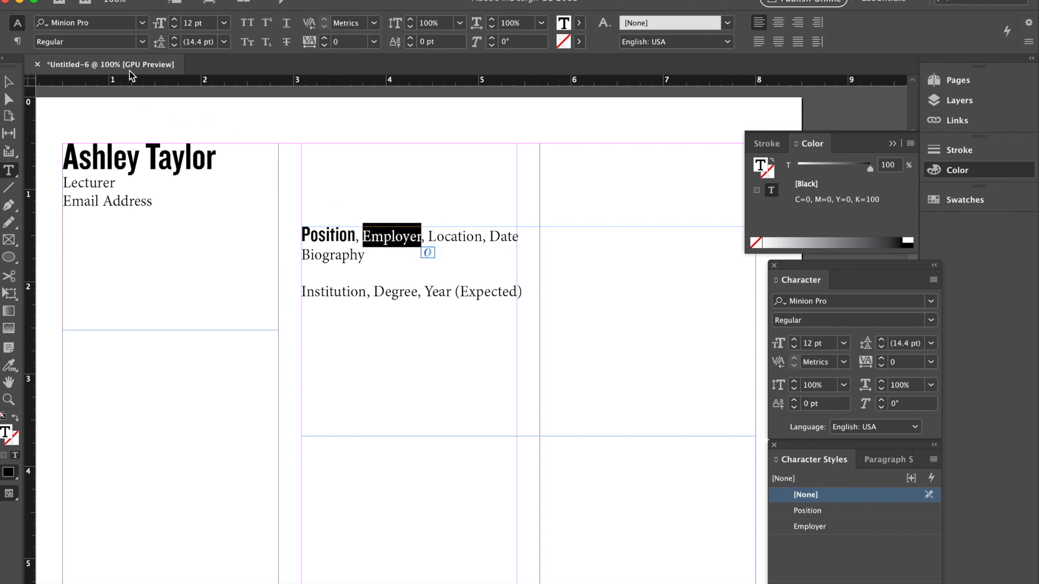
{"action": "left_click", "coordinate": [141, 42]}
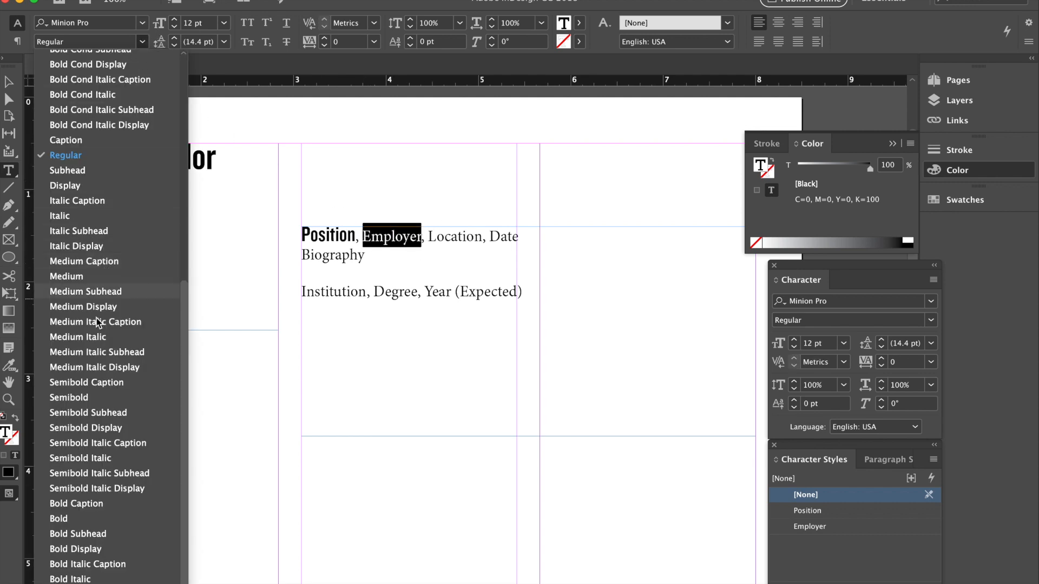
{"action": "left_click", "coordinate": [82, 397]}
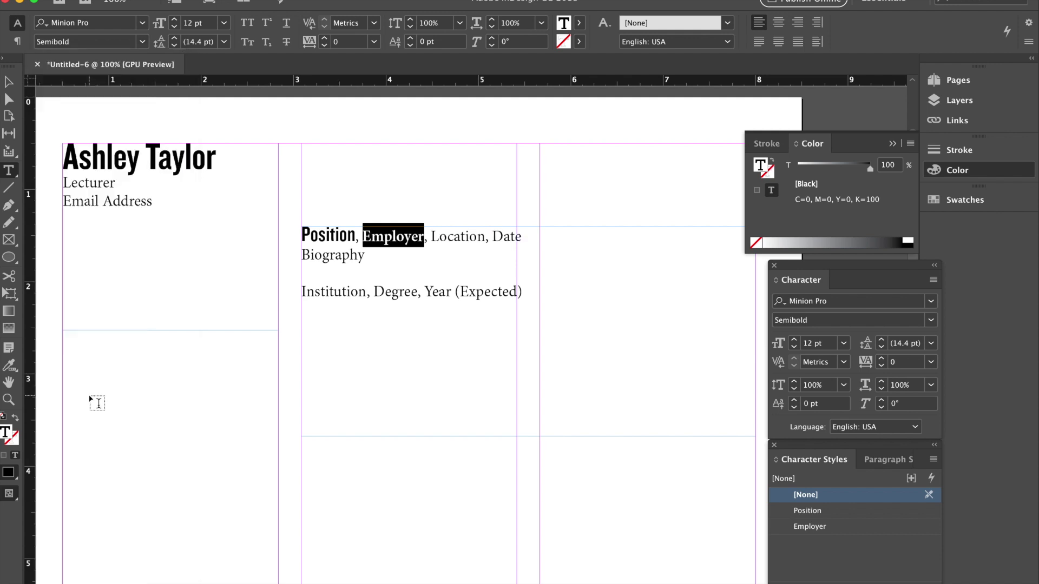
{"action": "left_click", "coordinate": [433, 237]}
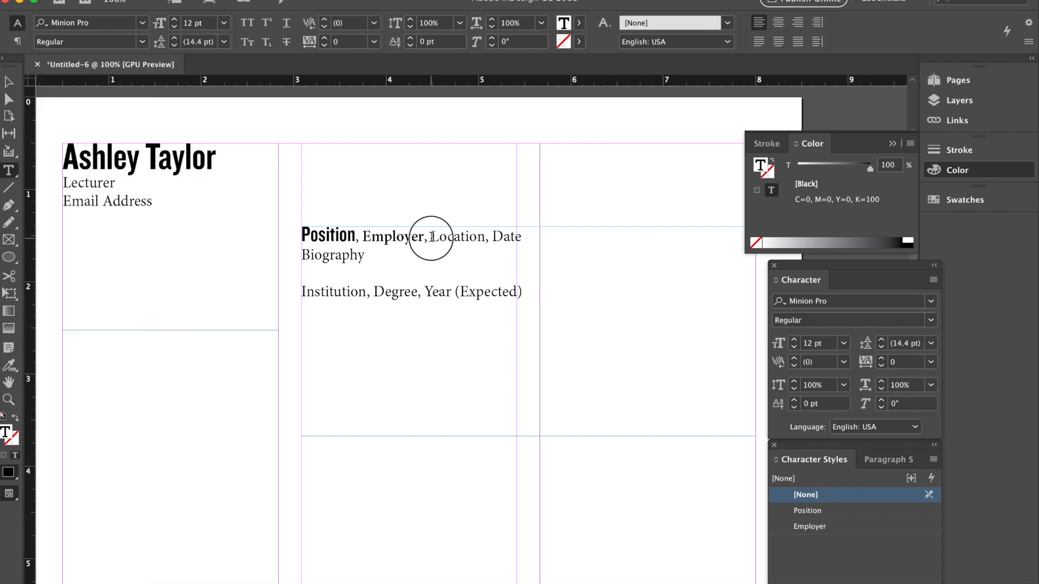
Shrink Location, Date to 9 pt and set its tracking to 50, then 25.
{"action": "left_click_drag", "start_coordinate": [431, 236], "coordinate": [528, 236]}
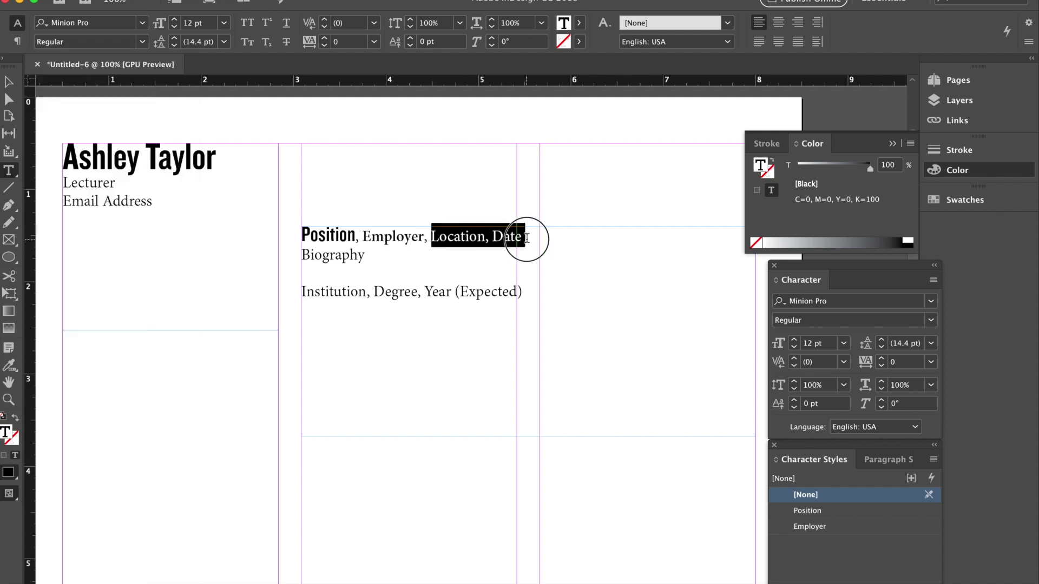
{"action": "left_click", "coordinate": [176, 26]}
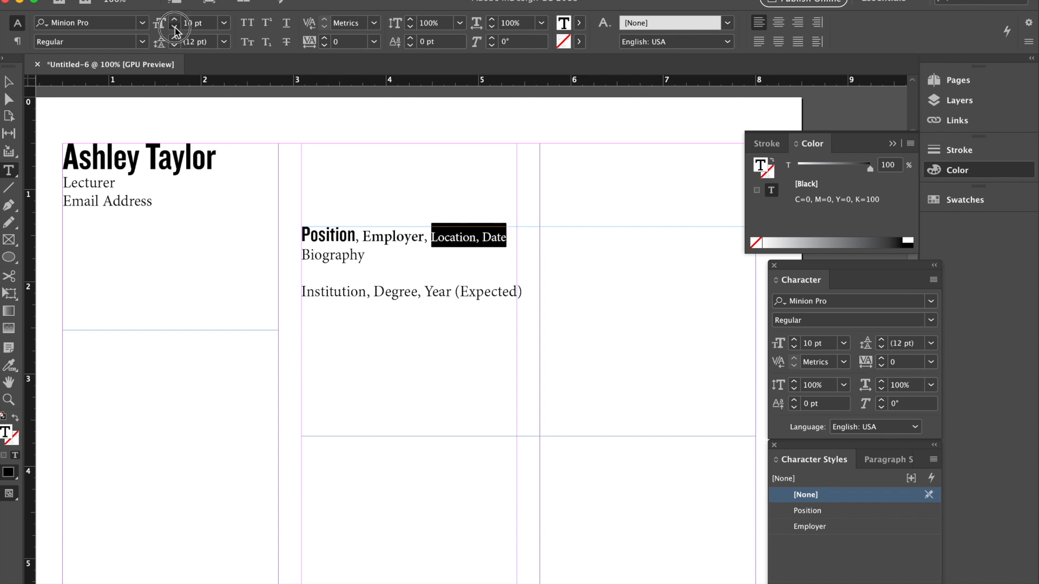
{"action": "left_click", "coordinate": [176, 27]}
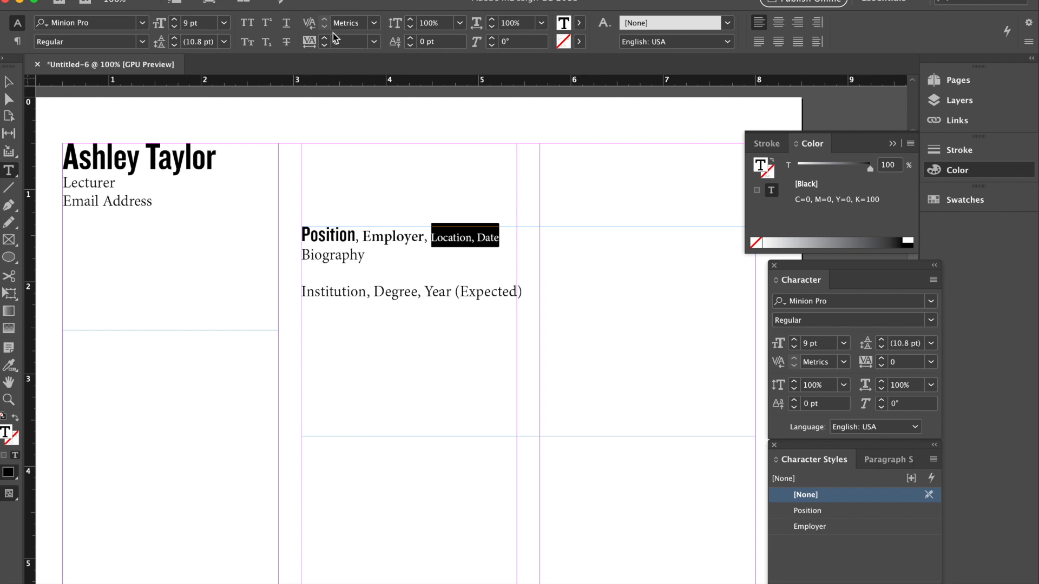
{"action": "left_click", "coordinate": [371, 42]}
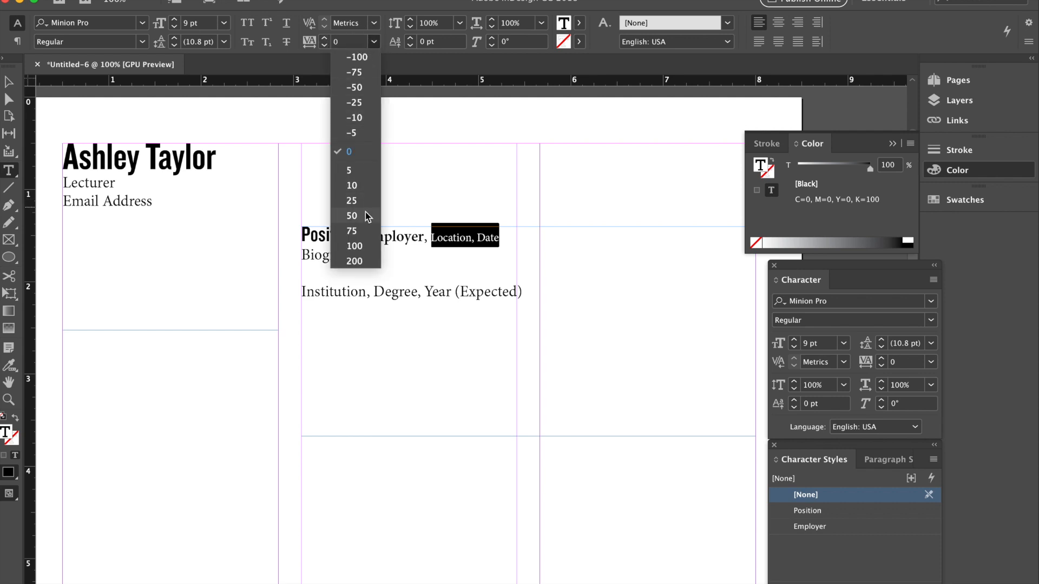
{"action": "left_click", "coordinate": [351, 216]}
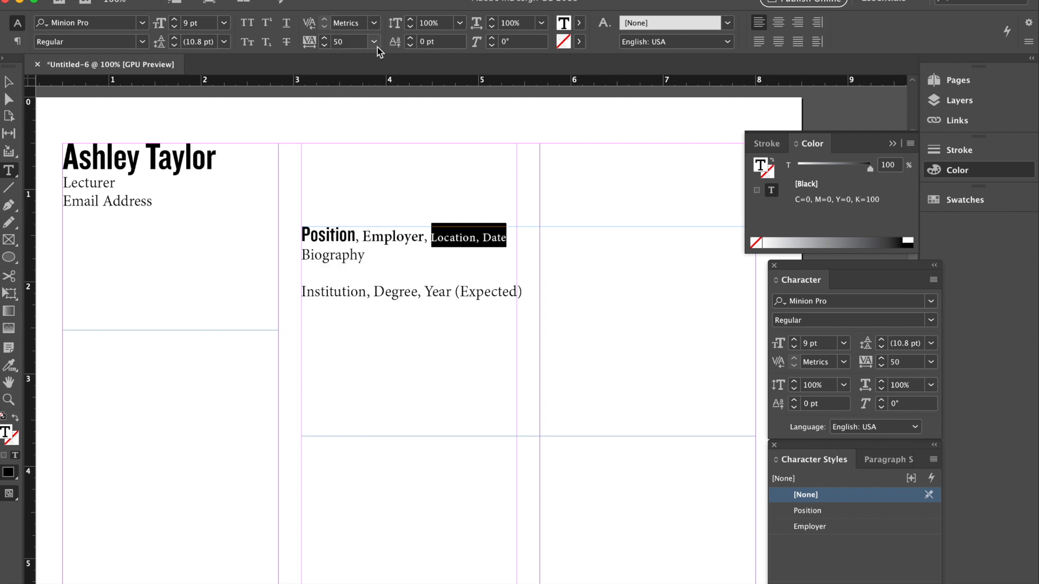
{"action": "left_click", "coordinate": [374, 42]}
{"action": "left_click", "coordinate": [353, 200]}
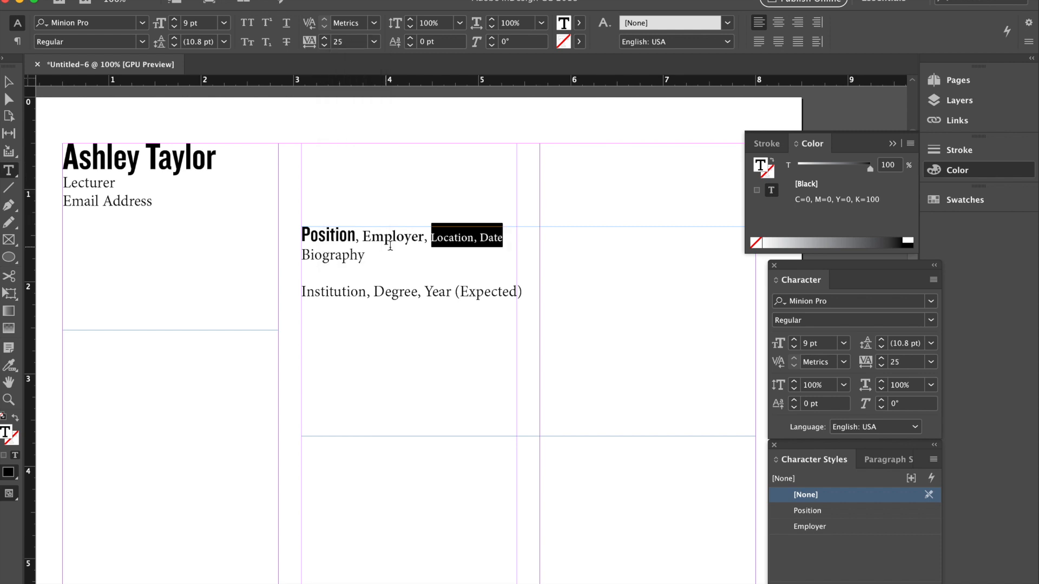
Set Employer's tracking to 50 and Position's tracking to 25.
{"action": "left_click_drag", "start_coordinate": [425, 237], "coordinate": [363, 236]}
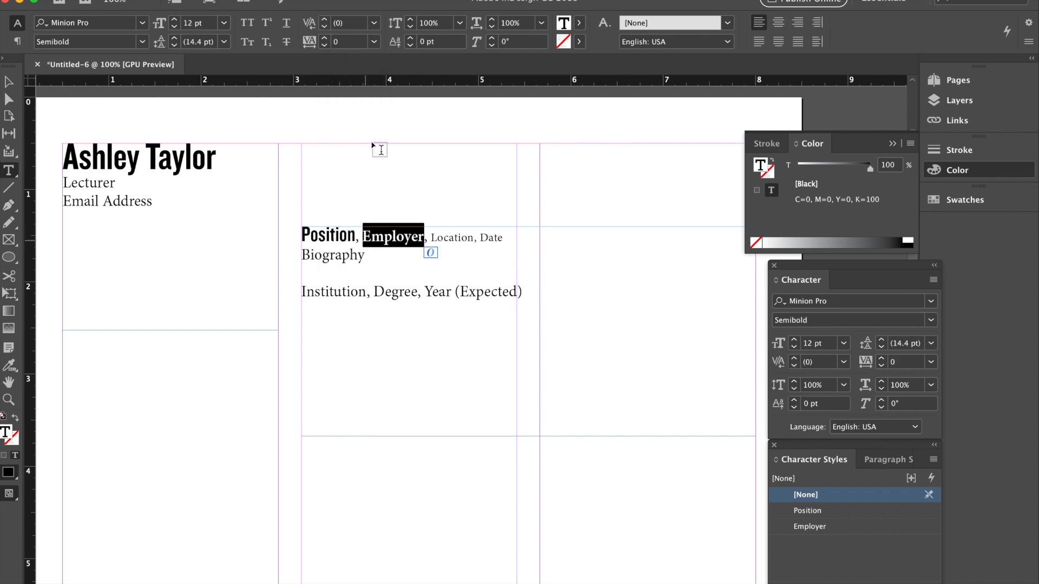
{"action": "left_click", "coordinate": [375, 42]}
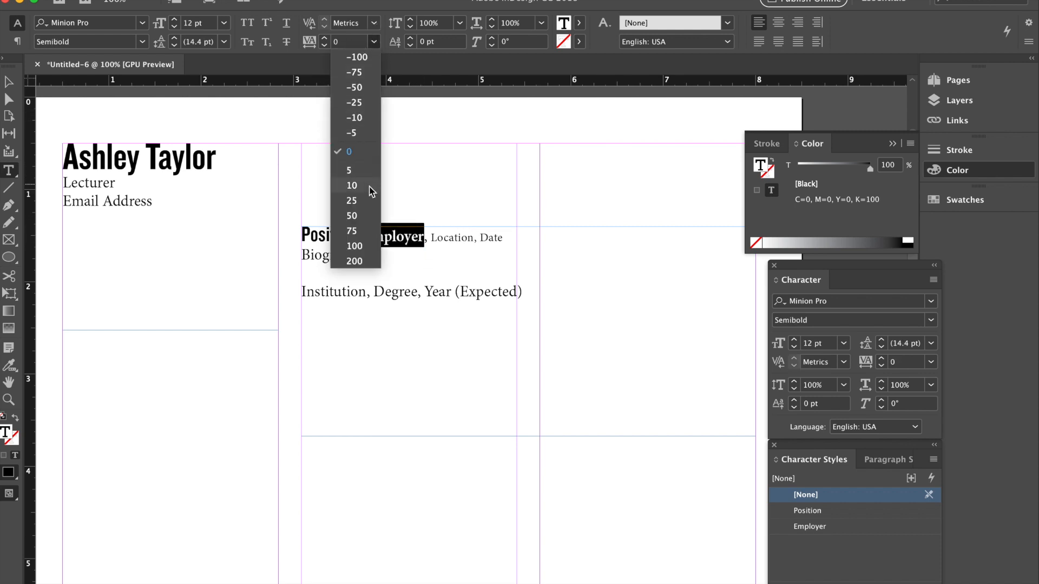
{"action": "left_click", "coordinate": [353, 216]}
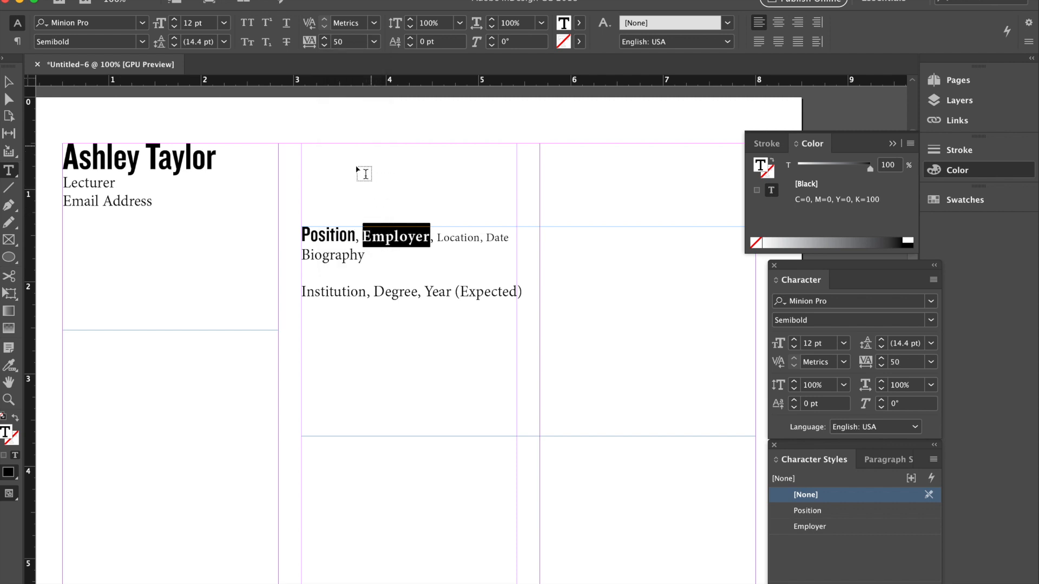
{"action": "double_click", "coordinate": [328, 235]}
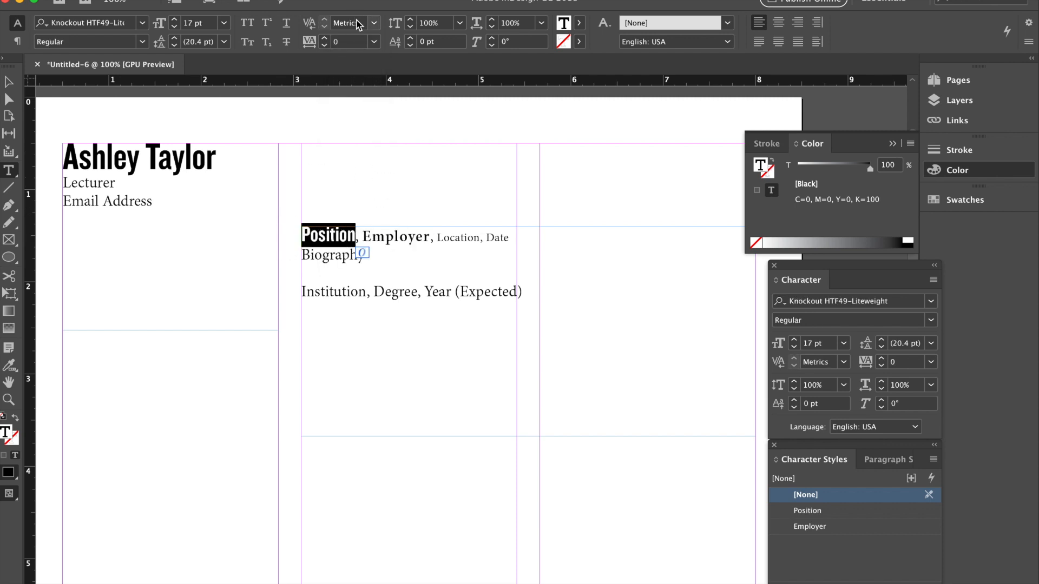
{"action": "left_click", "coordinate": [374, 42]}
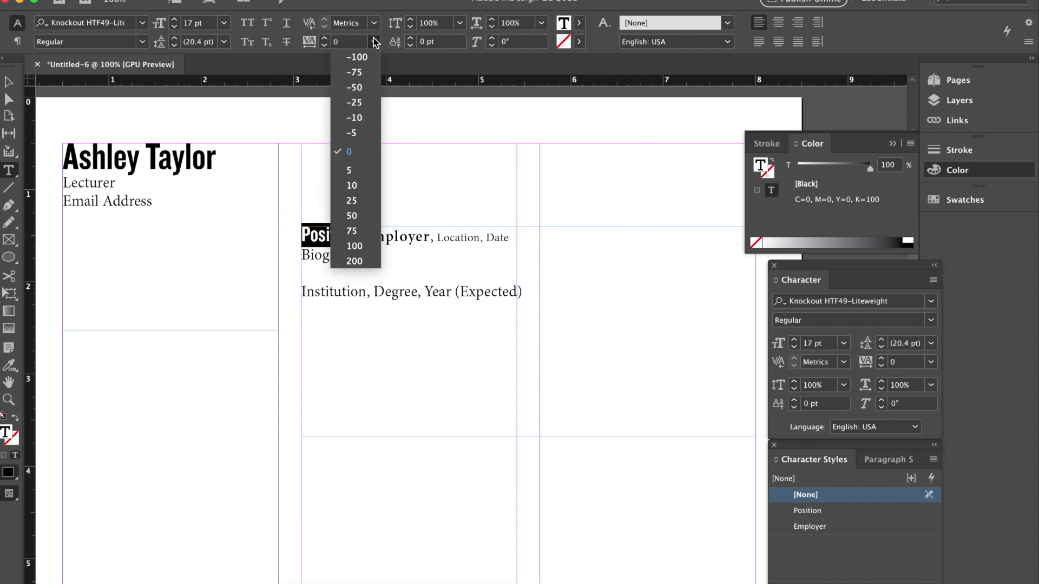
{"action": "left_click", "coordinate": [365, 200]}
{"action": "left_click", "coordinate": [362, 238]}
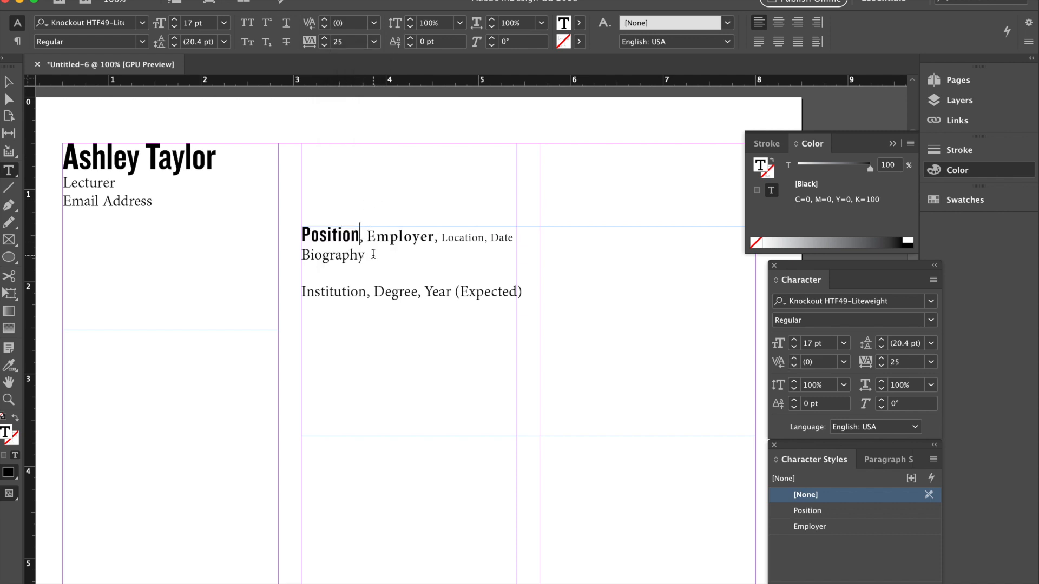
Change Location, Date to the Avenir Medium font.
{"action": "left_click_drag", "start_coordinate": [372, 255], "coordinate": [284, 256]}
{"action": "left_click", "coordinate": [416, 254]}
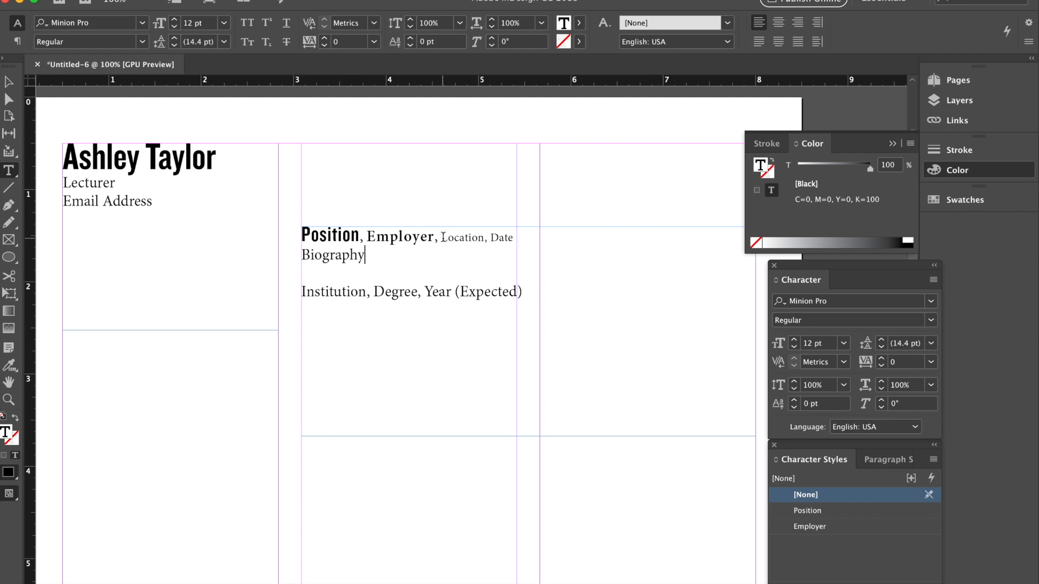
{"action": "left_click_drag", "start_coordinate": [440, 238], "coordinate": [536, 238]}
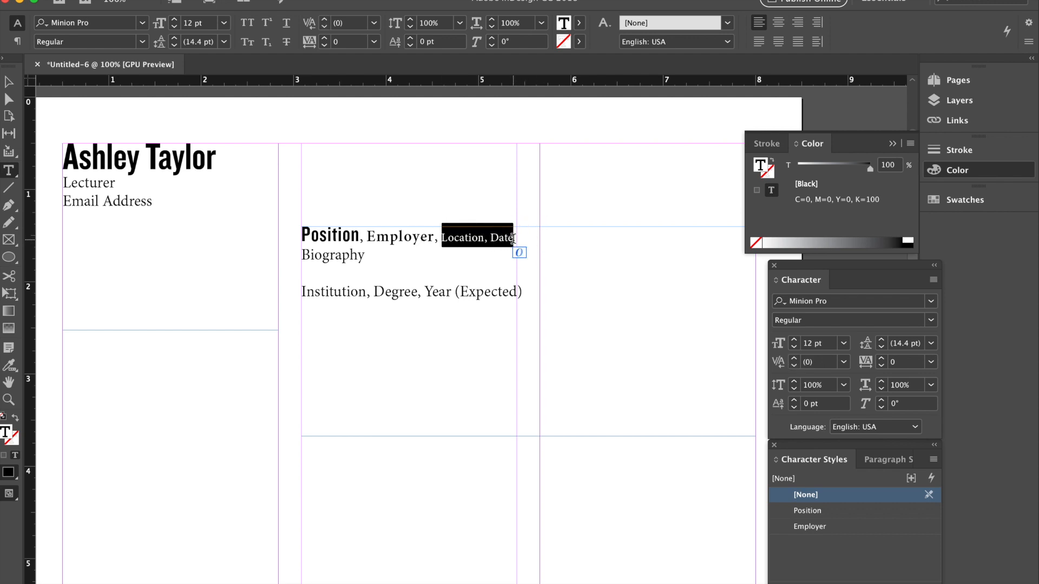
{"action": "key", "text": "ctrl+shift+1"}
{"action": "left_click", "coordinate": [367, 237]}
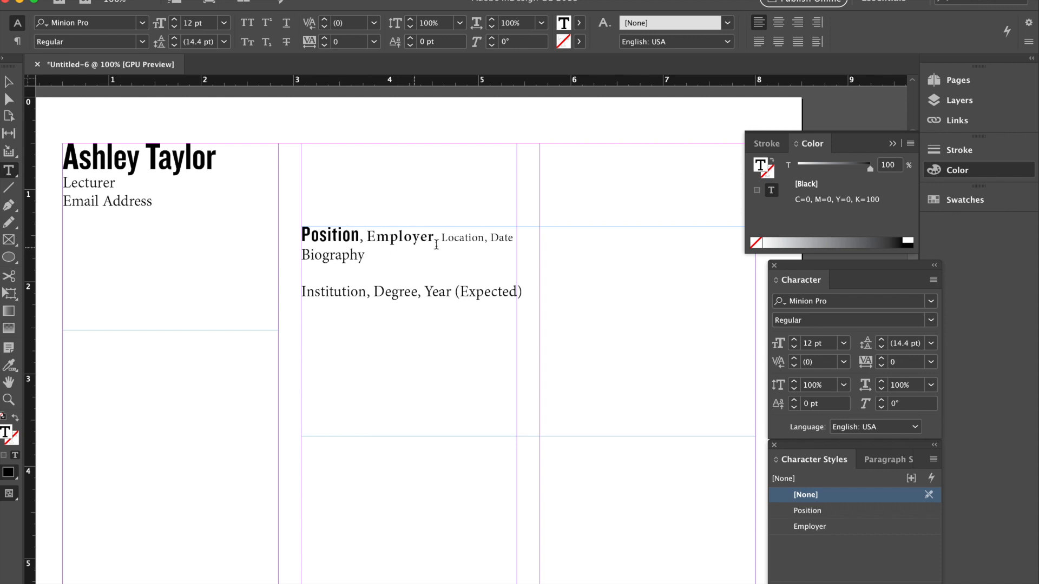
{"action": "left_click_drag", "start_coordinate": [442, 238], "coordinate": [513, 236]}
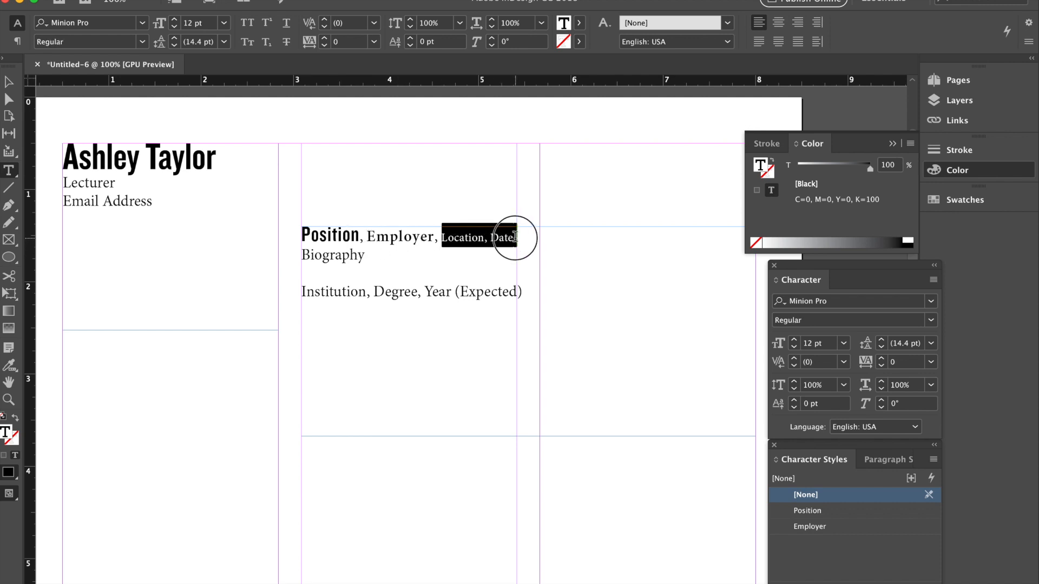
{"action": "left_click", "coordinate": [88, 23]}
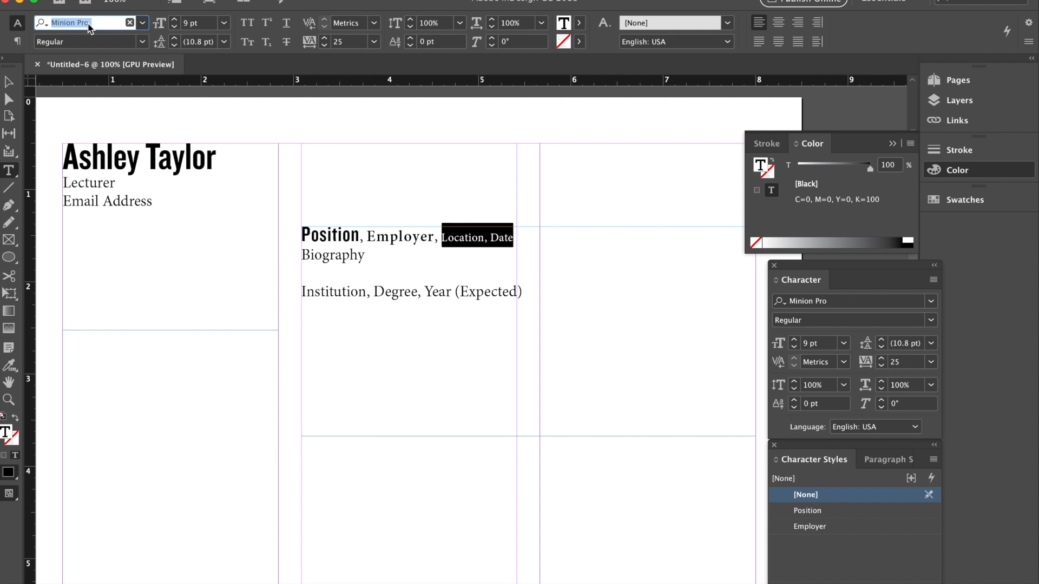
{"action": "type", "text": "aven"}
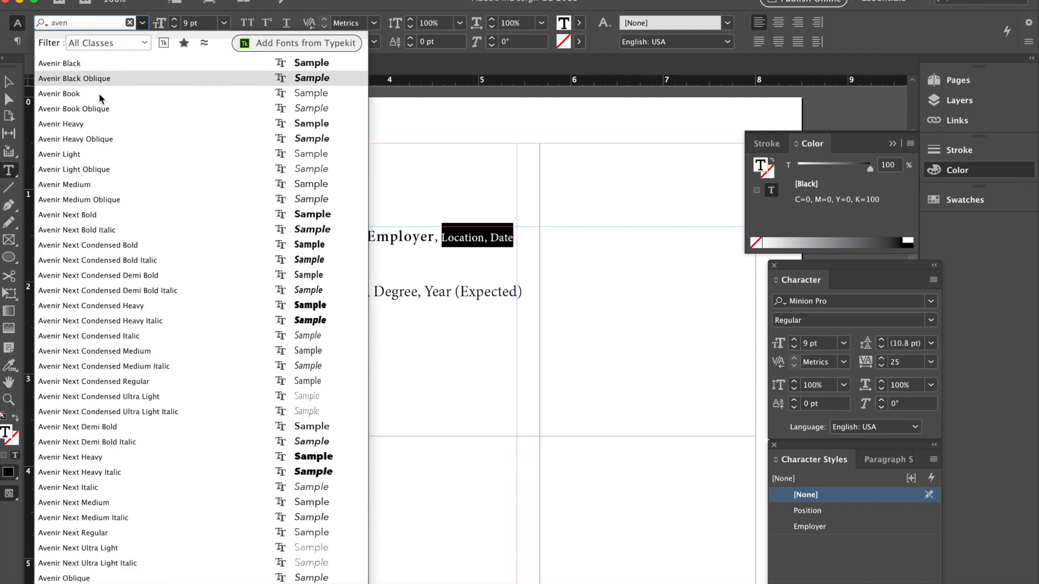
{"action": "left_click", "coordinate": [97, 184]}
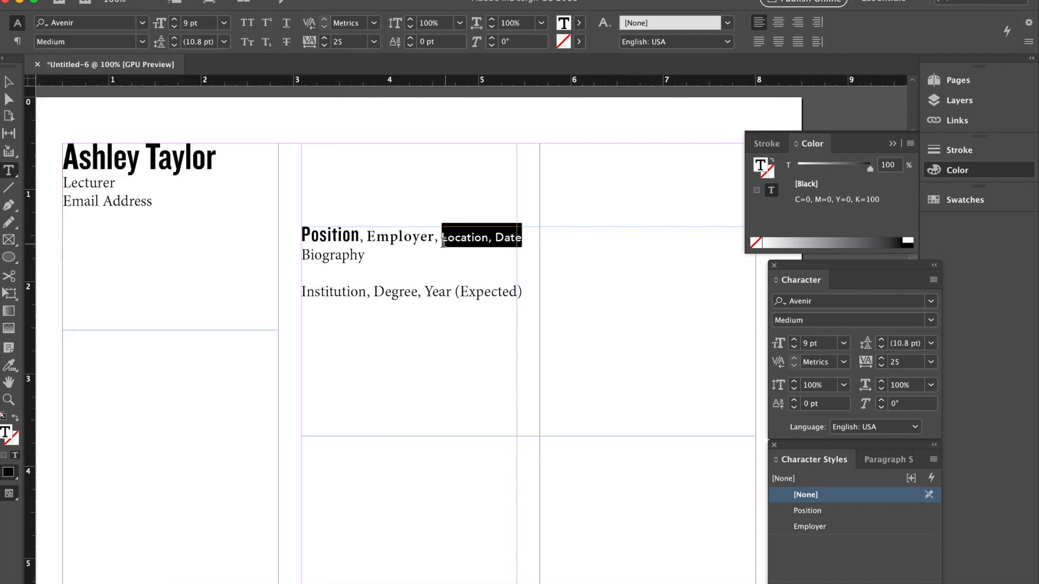
{"action": "left_click", "coordinate": [409, 238]}
{"action": "scroll", "coordinate": [409, 238], "scroll_direction": "up", "scroll_amount": 3}
Tighten Location, Date tracking to -10 and switch it to Avenir Book.
{"action": "key", "text": "ctrl+equal"}
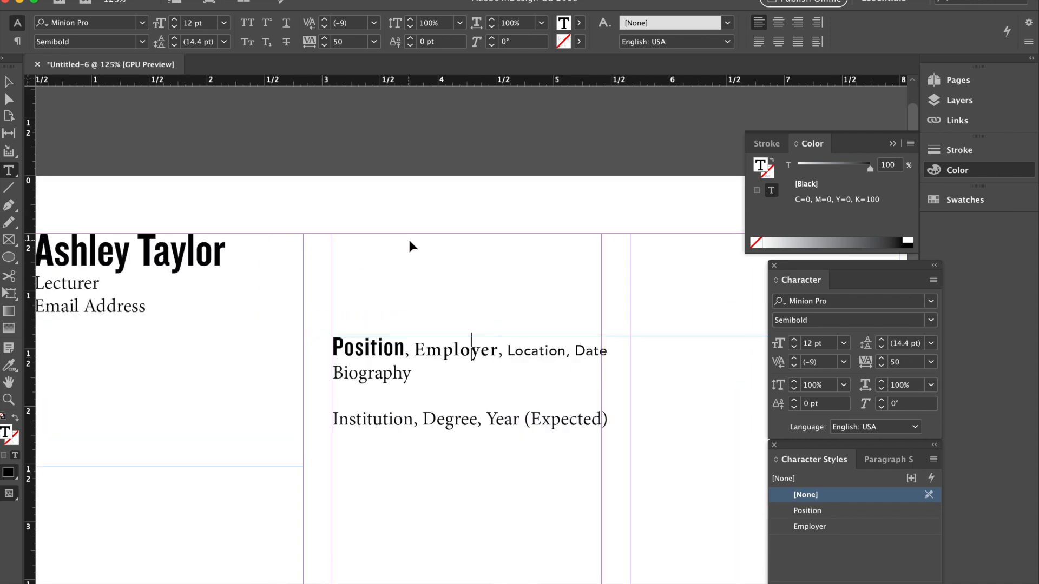
{"action": "key", "text": "ctrl+equal"}
{"action": "scroll", "coordinate": [416, 247], "scroll_direction": "down", "scroll_amount": 2}
{"action": "mouse_move", "coordinate": [497, 288]}
{"action": "left_mouse_down"}
{"action": "mouse_move", "coordinate": [366, 287]}
{"action": "mouse_move", "coordinate": [375, 287]}
{"action": "left_mouse_up"}
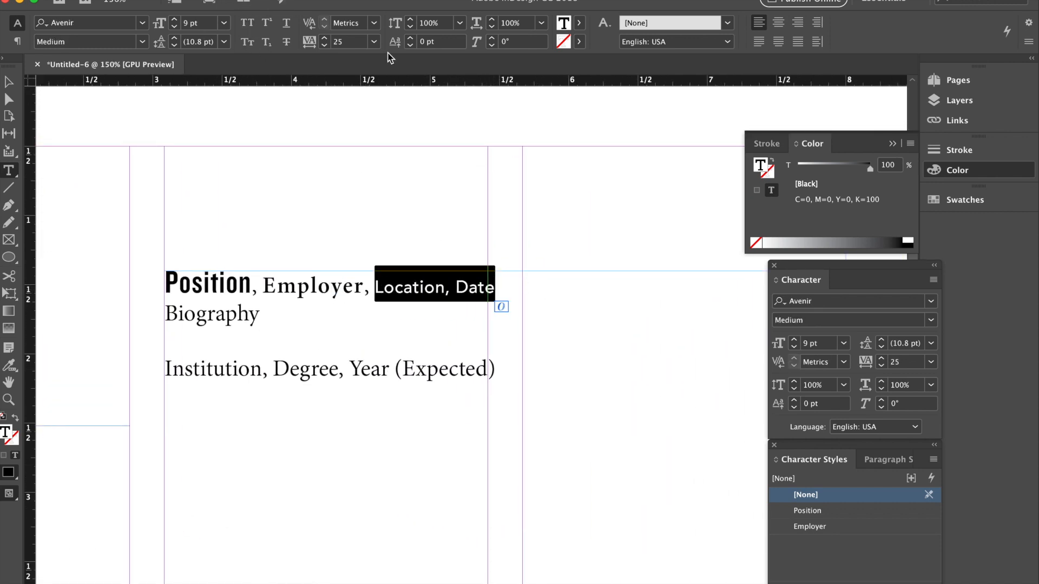
{"action": "left_click", "coordinate": [375, 42]}
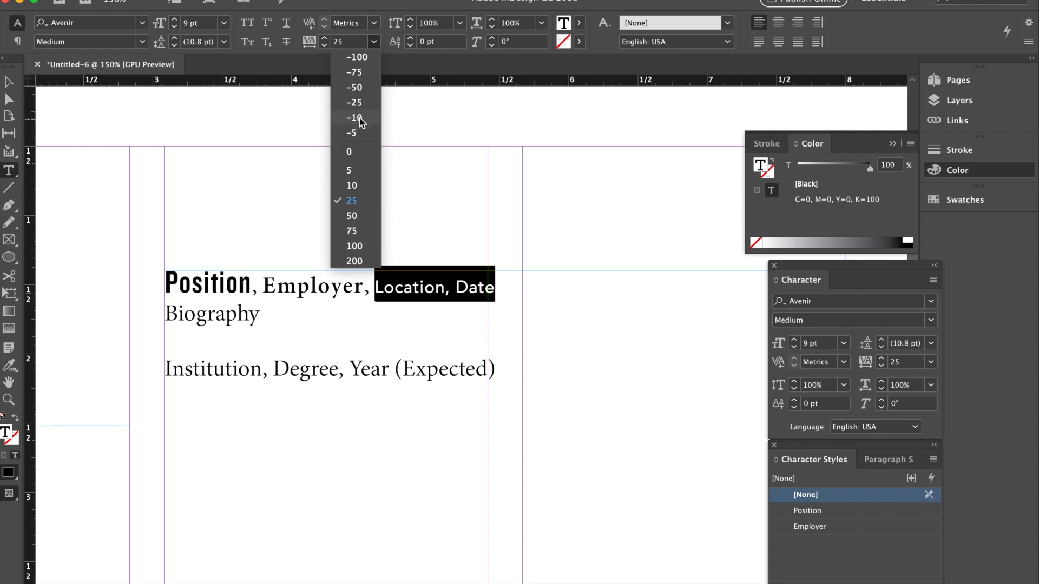
{"action": "left_click", "coordinate": [360, 119]}
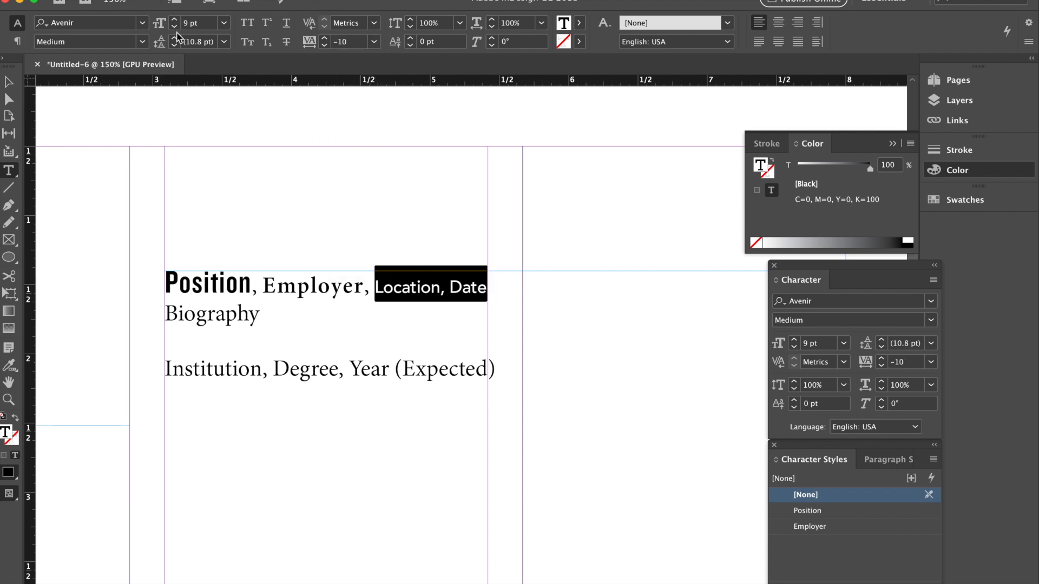
{"action": "left_click", "coordinate": [141, 41]}
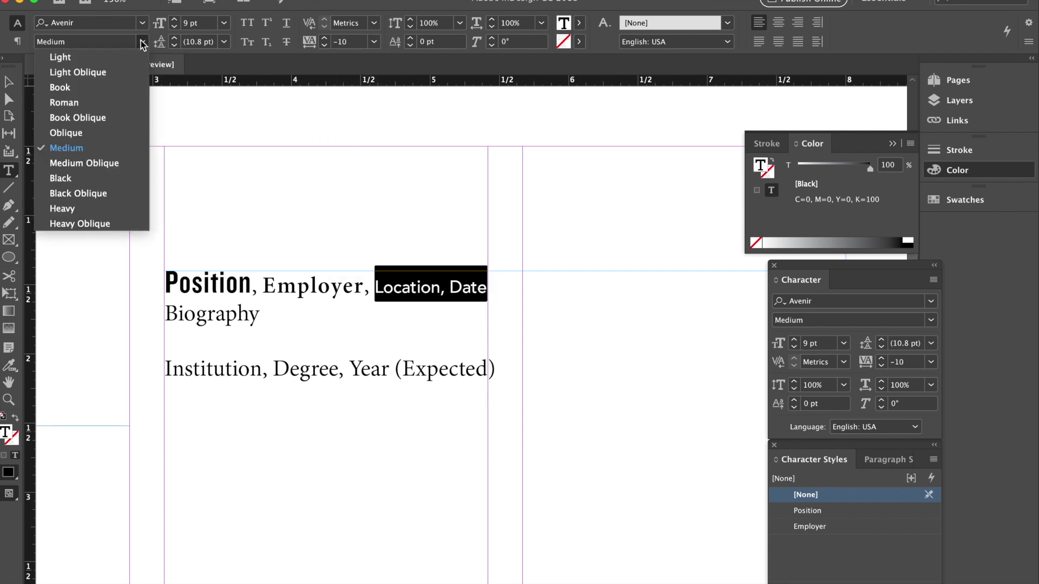
{"action": "left_click", "coordinate": [109, 91]}
{"action": "key", "text": "Escape"}
{"action": "left_click", "coordinate": [181, 143]}
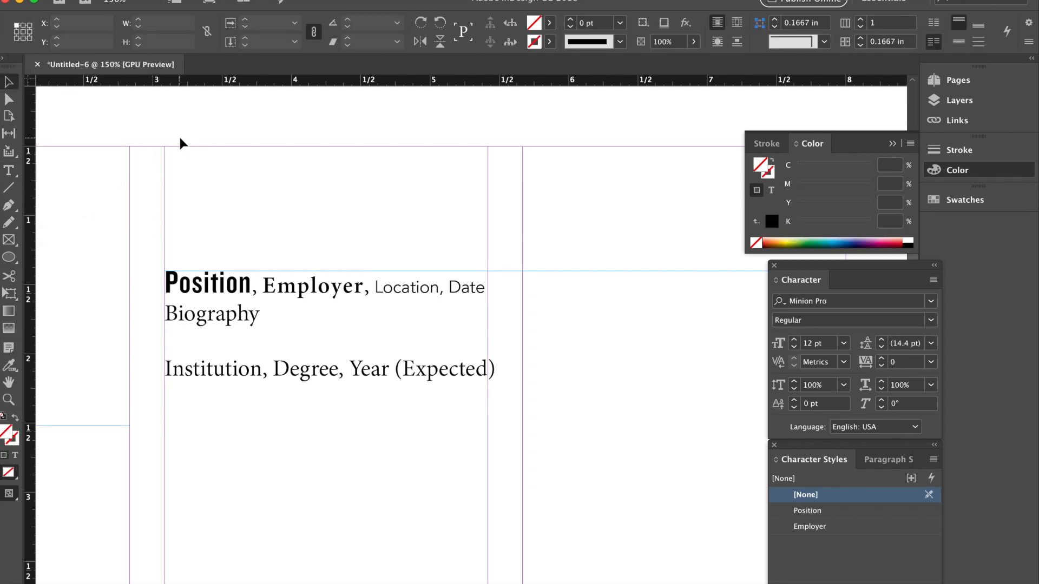
Bring Employer's tracking back down to 0.
{"action": "key", "text": "ctrl+minus"}
{"action": "key", "text": "ctrl+minus"}
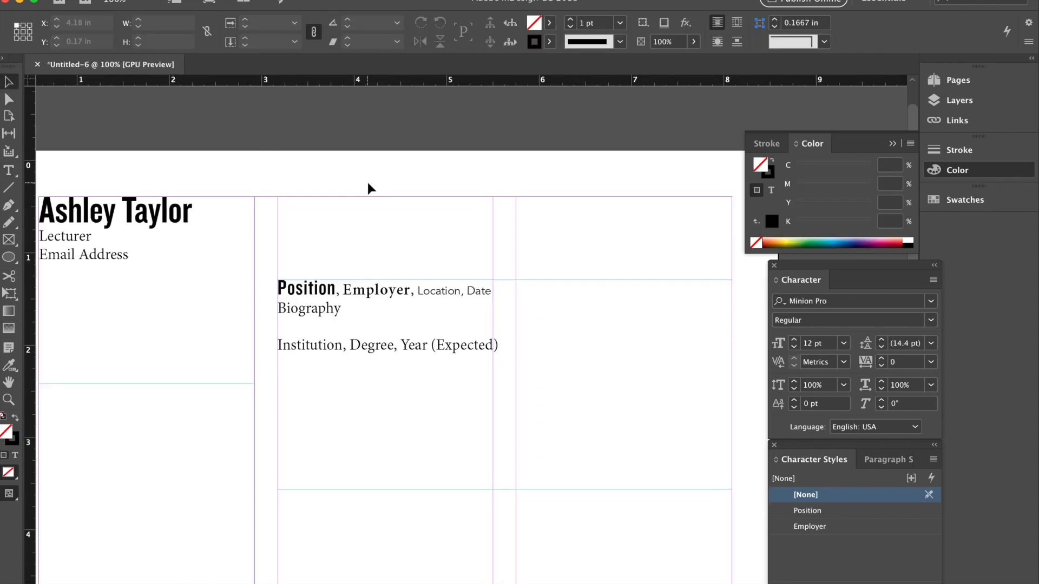
{"action": "key", "text": "ctrl+equal"}
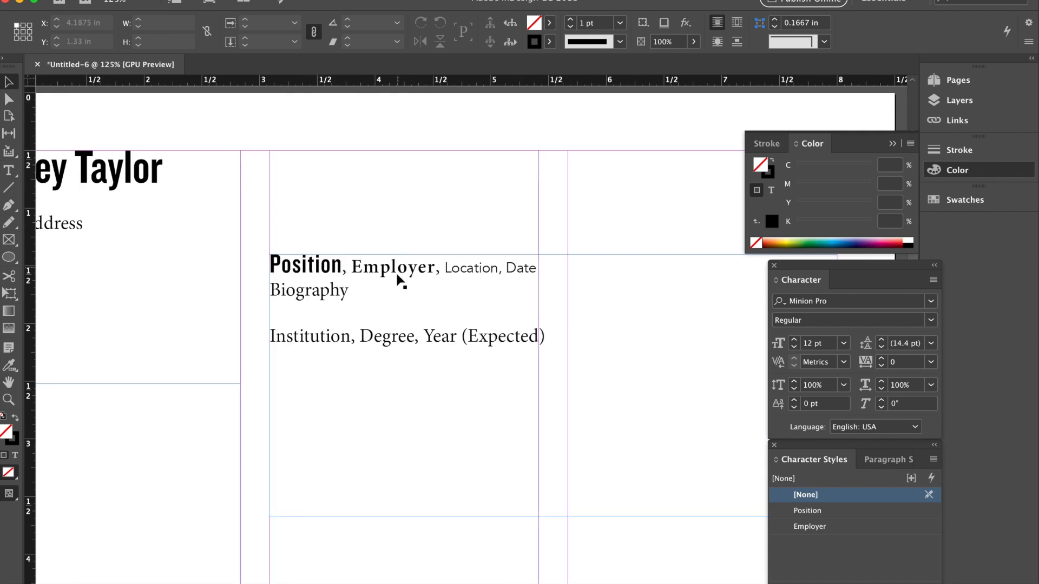
{"action": "double_click", "coordinate": [398, 276]}
{"action": "left_click_drag", "start_coordinate": [436, 268], "coordinate": [351, 269]}
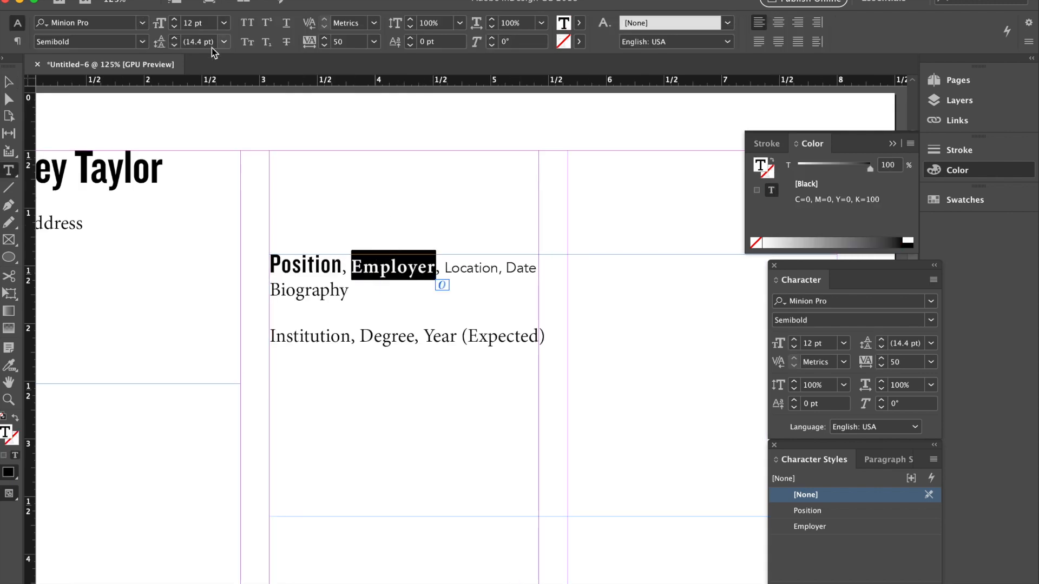
{"action": "left_click", "coordinate": [323, 46]}
{"action": "left_click", "coordinate": [324, 45]}
{"action": "left_click", "coordinate": [324, 45]}
{"action": "left_click", "coordinate": [325, 46]}
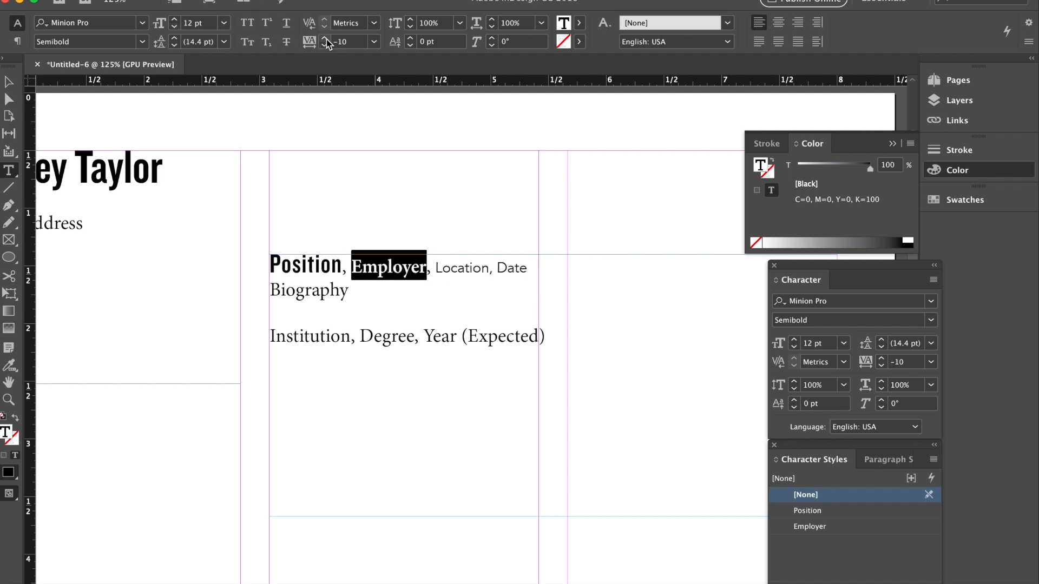
{"action": "left_click", "coordinate": [325, 37]}
Resize the word Biography to 10 pt Minion Pro.
{"action": "left_click", "coordinate": [531, 341]}
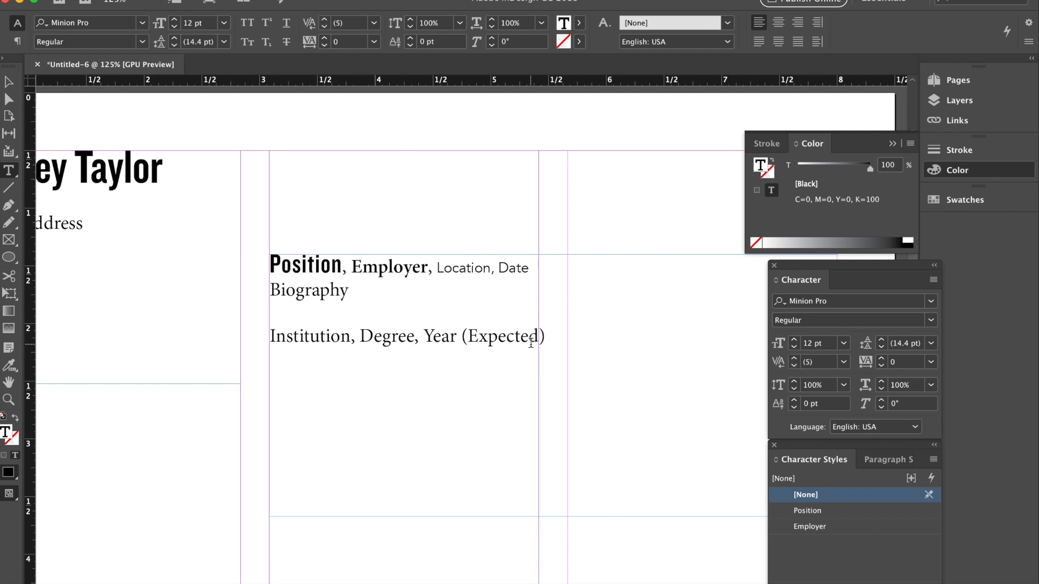
{"action": "left_click_drag", "start_coordinate": [351, 292], "coordinate": [226, 290]}
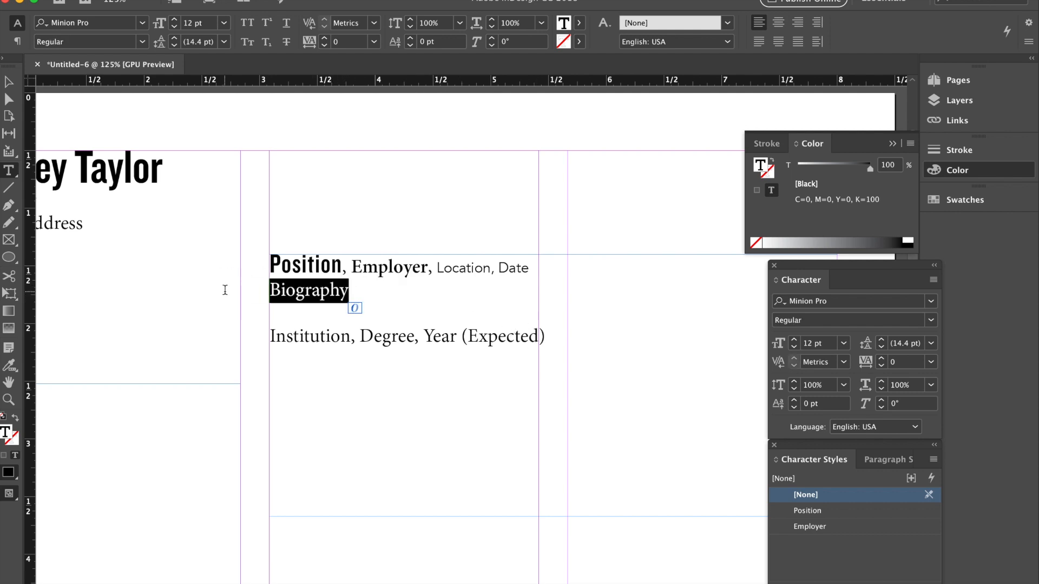
{"action": "left_click", "coordinate": [174, 27]}
{"action": "left_click", "coordinate": [175, 27]}
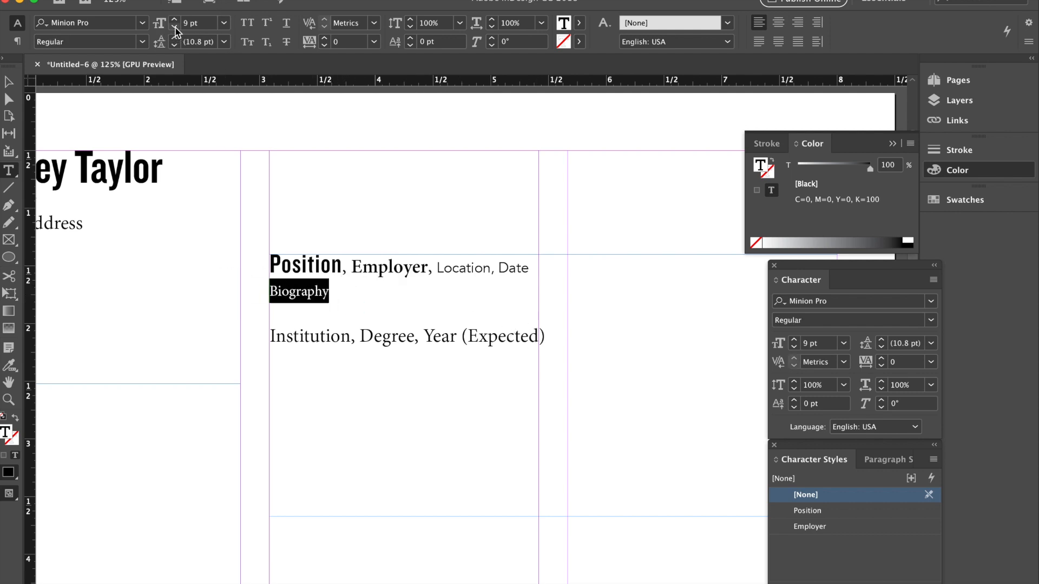
{"action": "left_click", "coordinate": [174, 22]}
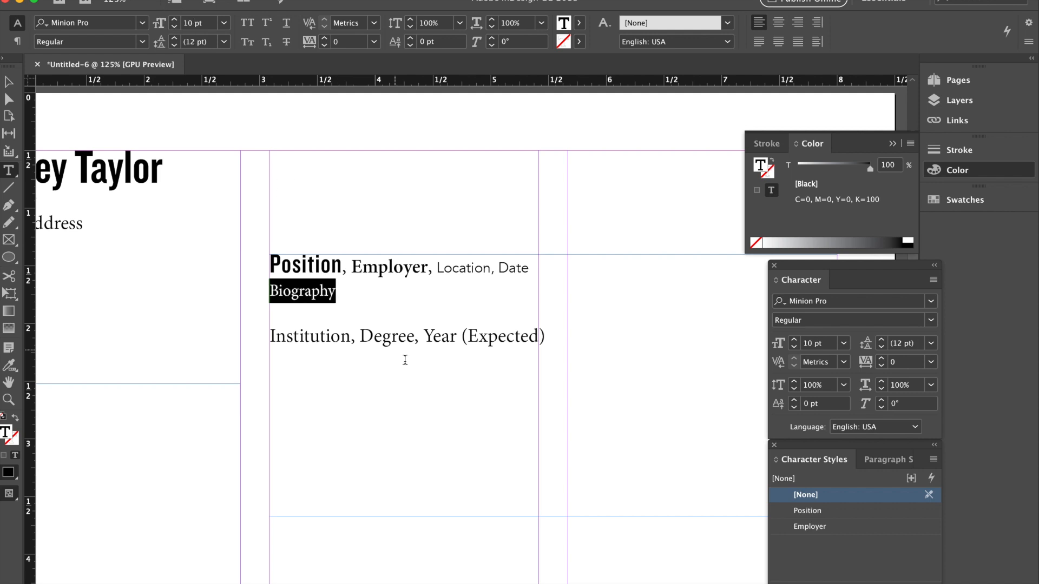
{"action": "left_click", "coordinate": [402, 340]}
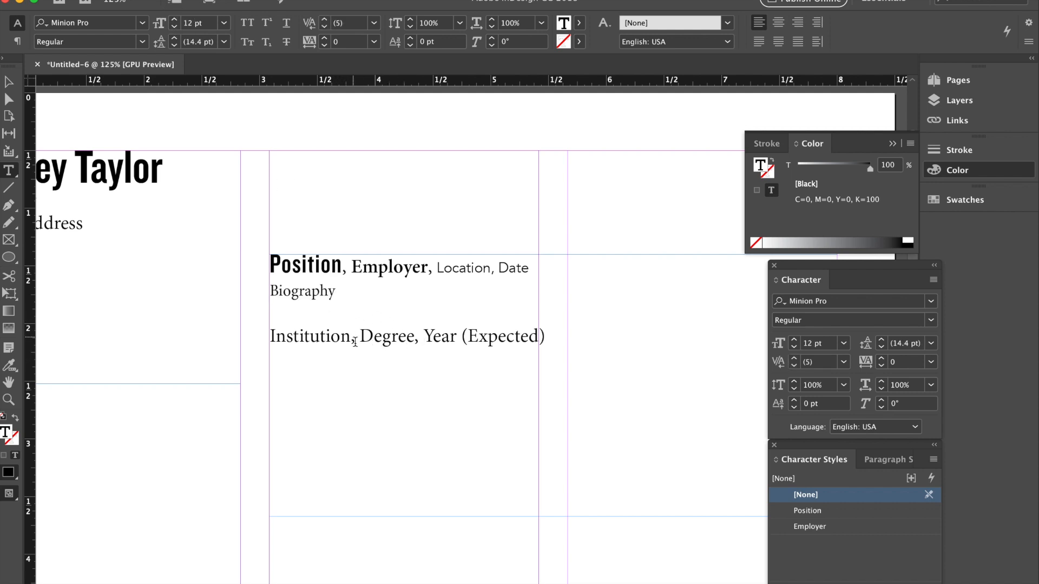
Replace the placeholder education line with 'Lecturer, University of Central Florida, Orlando FL'.
{"action": "left_click_drag", "start_coordinate": [271, 337], "coordinate": [583, 342]}
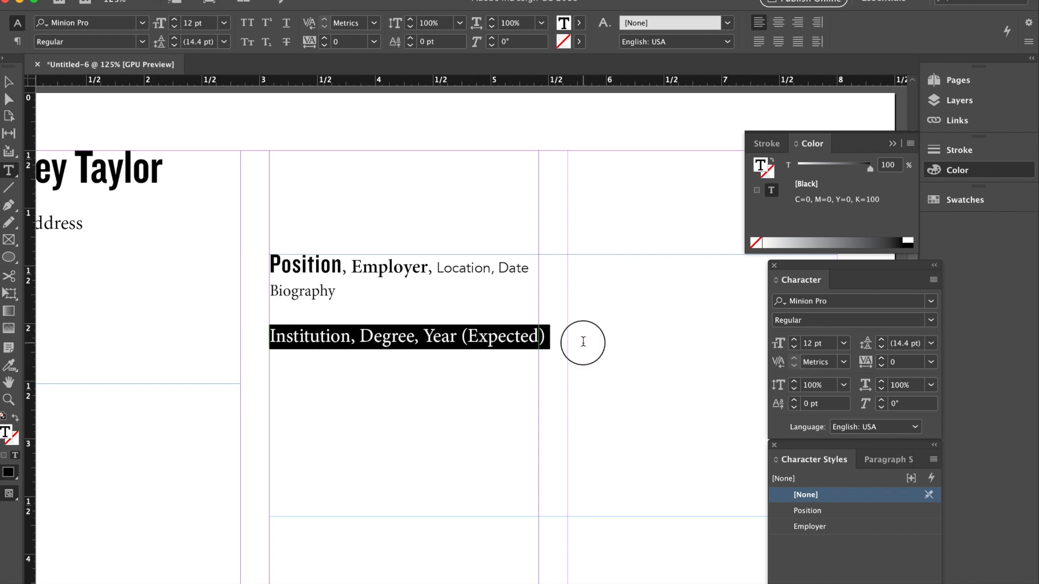
{"action": "key", "text": "BackSpace"}
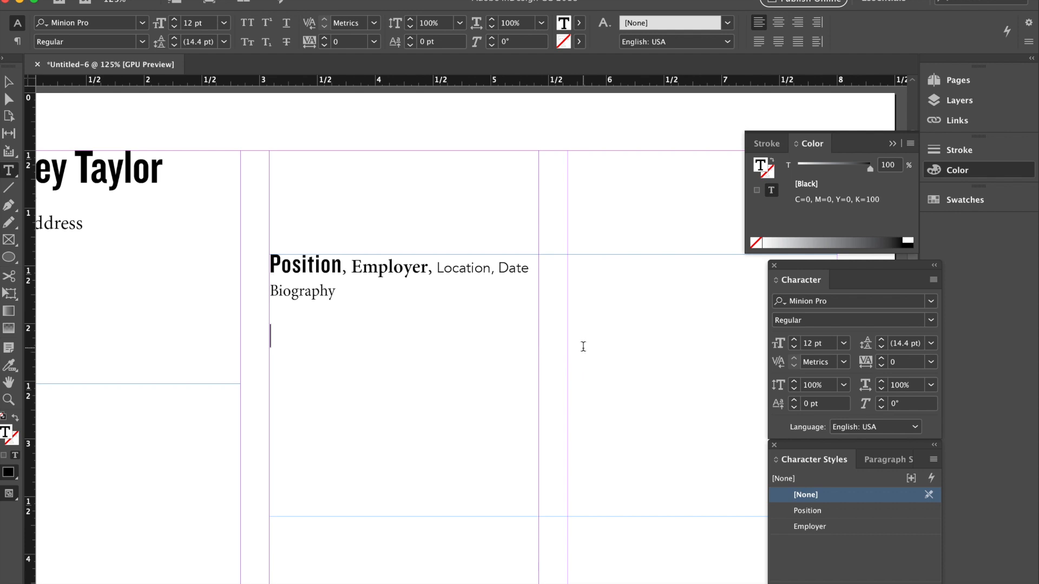
{"action": "type", "text": "U"}
{"action": "key", "text": "BackSpace"}
{"action": "type", "text": "Lecture"}
{"action": "type", "text": "rm"}
{"action": "key", "text": "BackSpace"}
{"action": "type", "text": "Unio"}
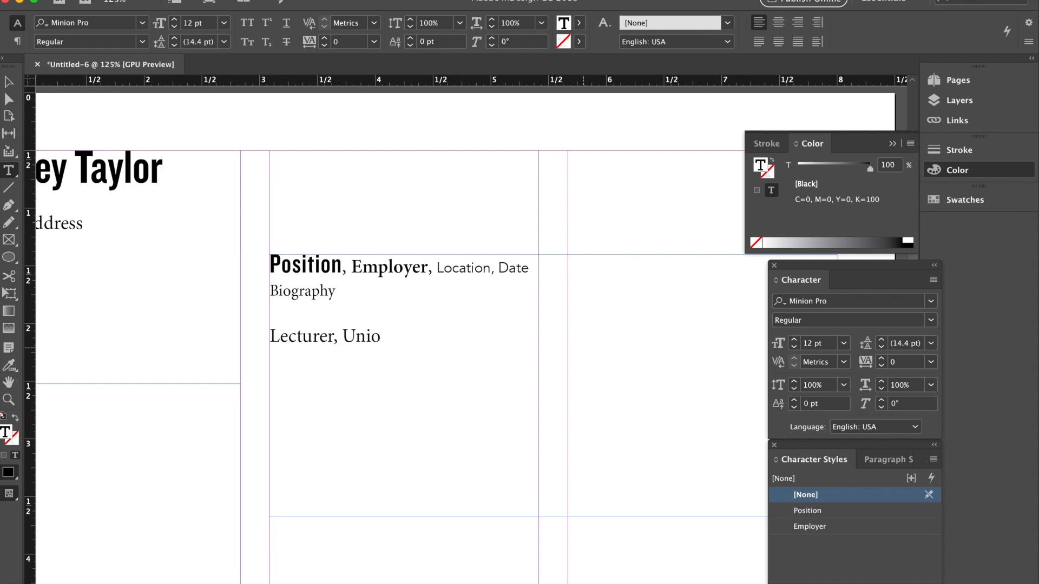
{"action": "type", "text": "ver"}
{"action": "key", "text": "BackSpace"}
{"action": "key", "text": "BackSpace"}
{"action": "key", "text": "BackSpace"}
{"action": "key", "text": "BackSpace"}
{"action": "type", "text": "versit"}
{"action": "type", "text": "y of Central Fl"}
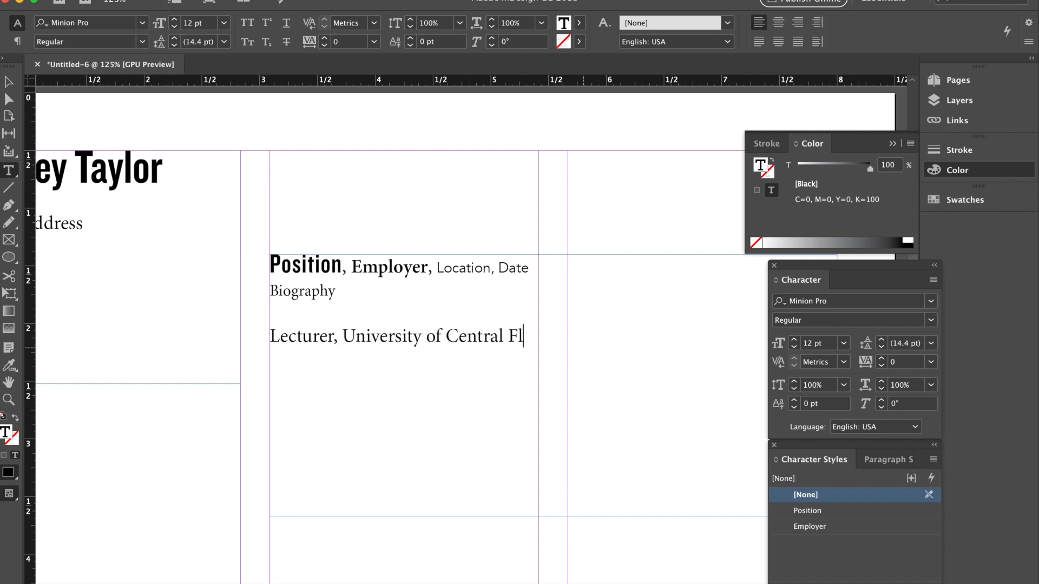
{"action": "type", "text": "oirda"}
{"action": "key", "text": "BackSpace"}
{"action": "key", "text": "BackSpace"}
{"action": "key", "text": "BackSpace"}
{"action": "key", "text": "BackSpace"}
{"action": "type", "text": "rida, O"}
{"action": "type", "text": "rlando FL"}
{"action": "scroll", "coordinate": [487, 325], "scroll_direction": "right", "scroll_amount": 3}
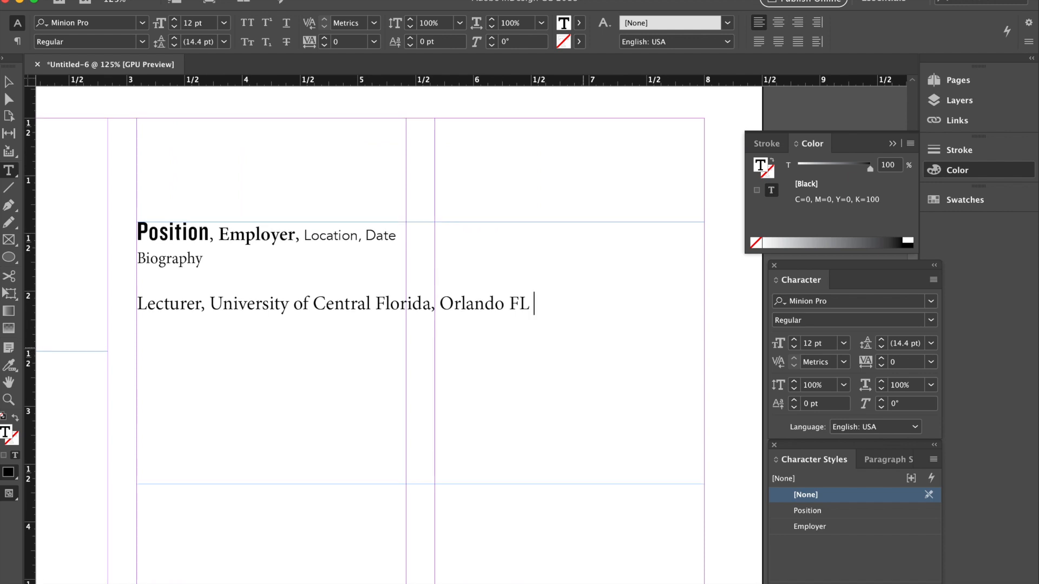
{"action": "type", "text": "201"}
{"action": "type", "text": "7-2019"}
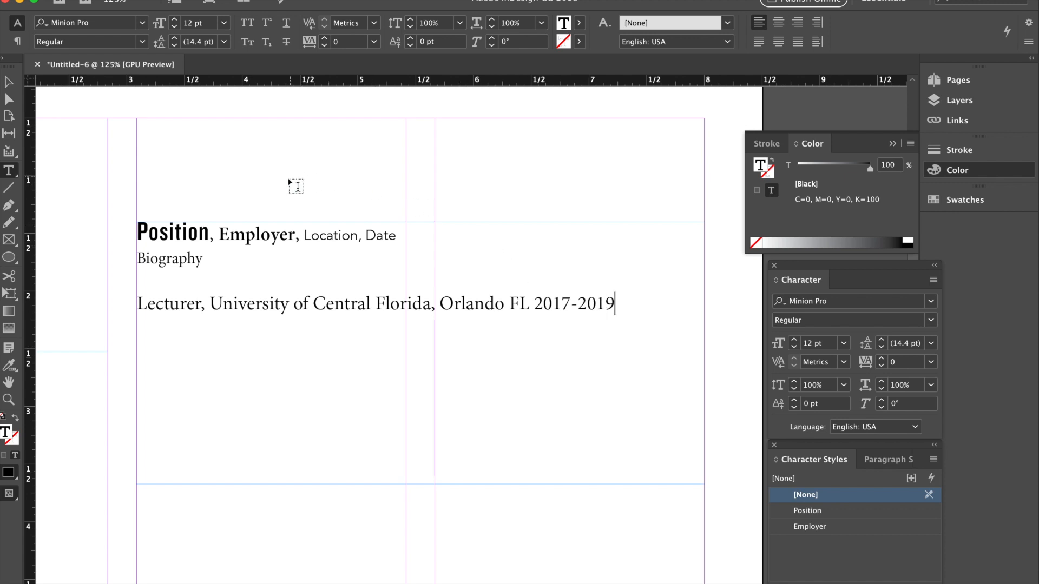
Correct the Lecturer entry's dates to read '2018 - present'.
{"action": "key", "text": "BackSpace"}
{"action": "key", "text": "BackSpace"}
{"action": "key", "text": "BackSpace"}
{"action": "key", "text": "BackSpace"}
{"action": "type", "text": "p"}
{"action": "key", "text": "BackSpace"}
{"action": "type", "text": "present"}
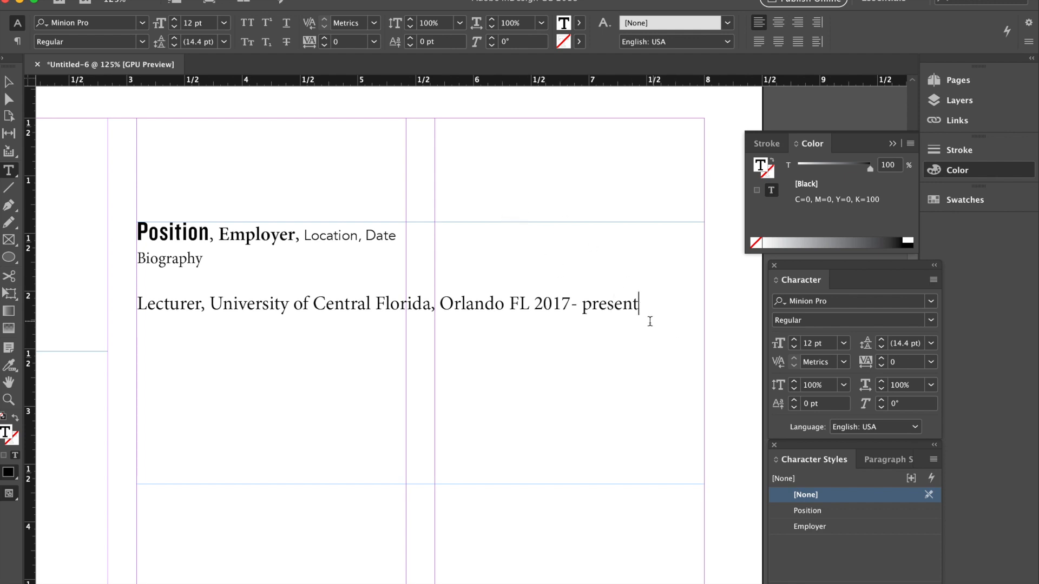
{"action": "left_click_drag", "start_coordinate": [641, 306], "coordinate": [532, 307]}
{"action": "key", "text": "BackSpace"}
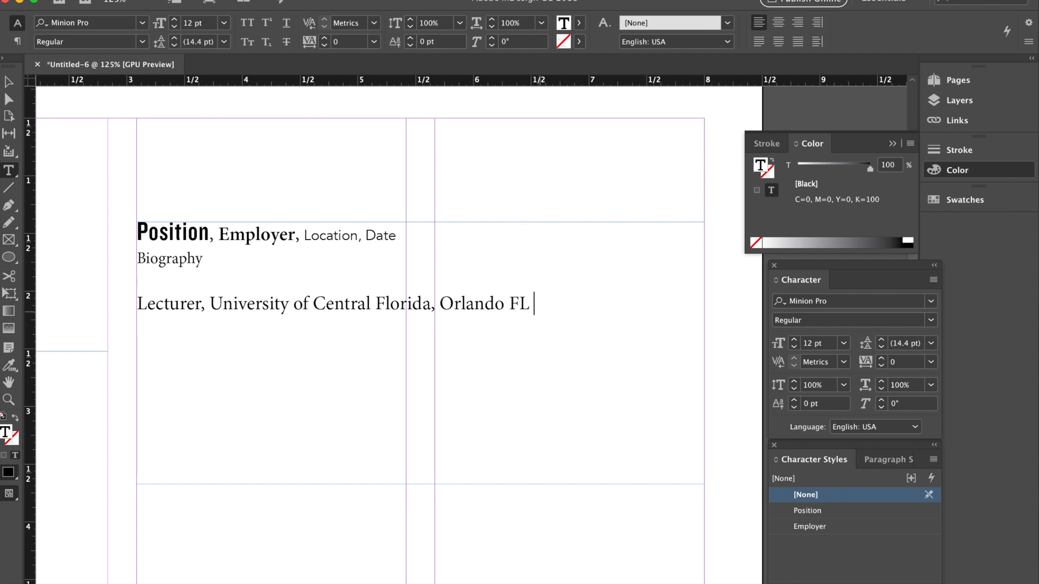
{"action": "type", "text": "2018 - pre"}
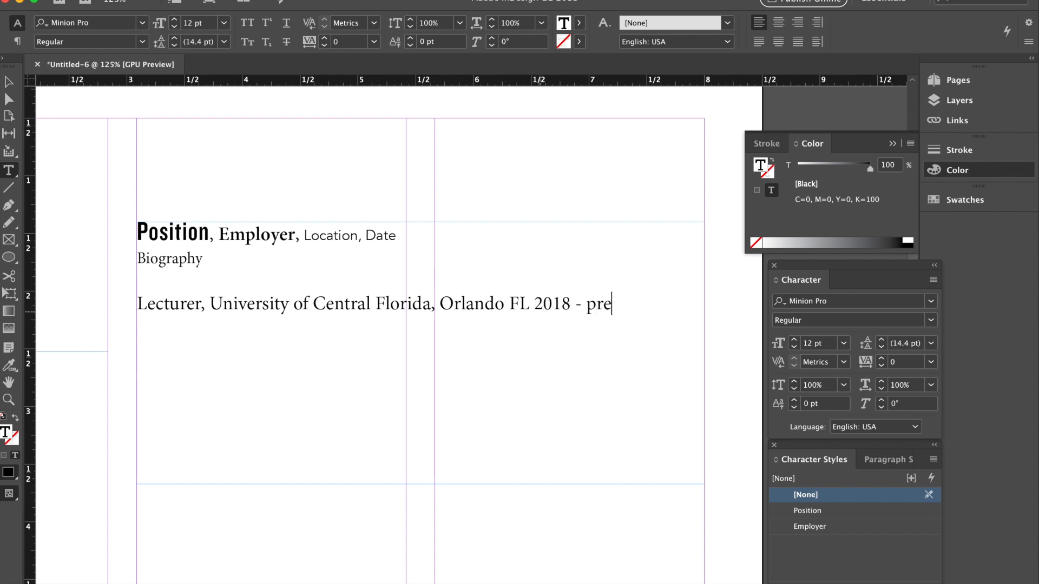
{"action": "type", "text": "sent"}
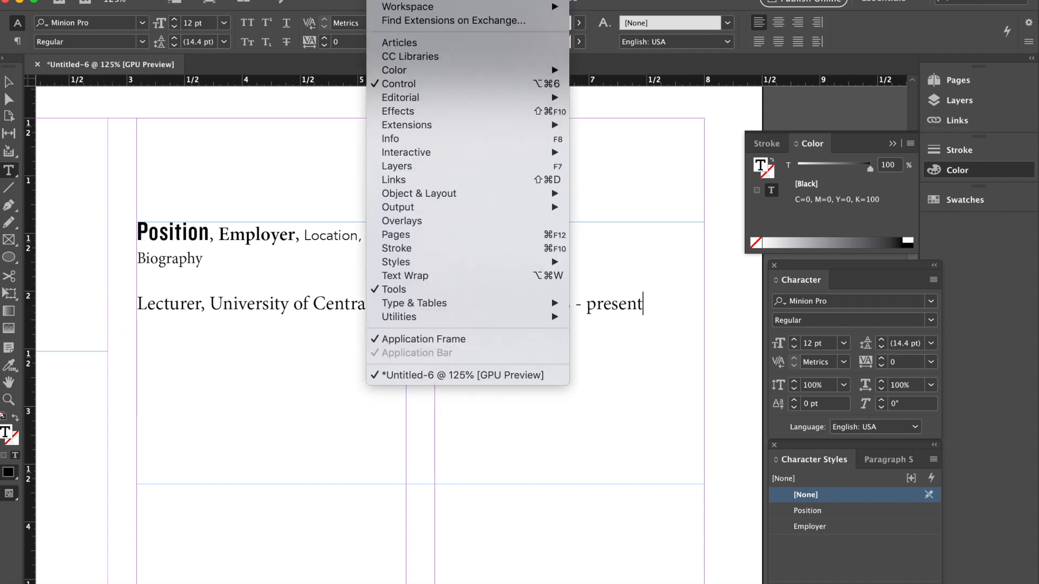
{"action": "mouse_move", "coordinate": [396, 261]}
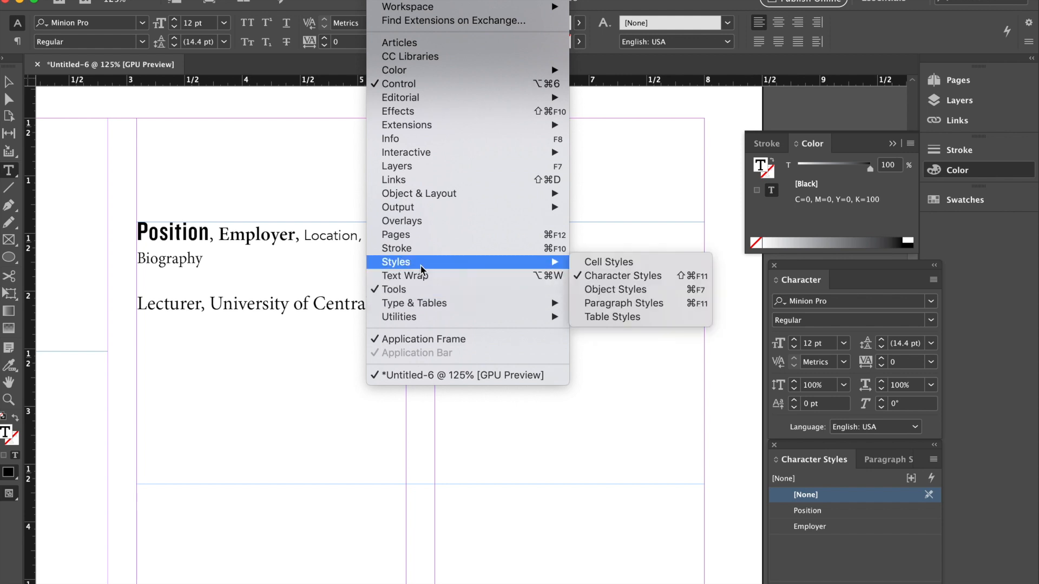
In the Character Styles panel, delete the Position and Employer styles so only [None] remains.
{"action": "left_click", "coordinate": [622, 276]}
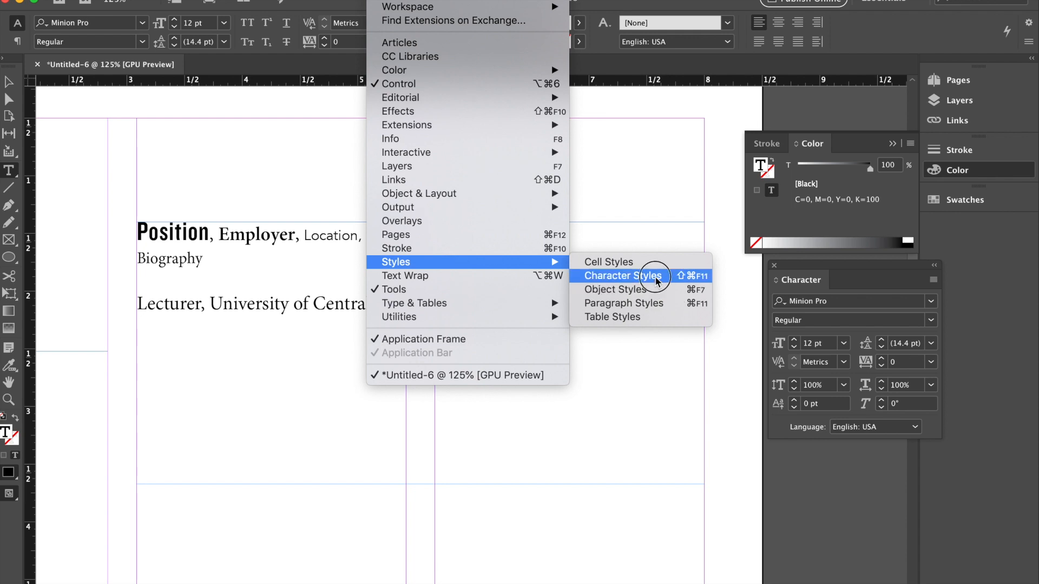
{"action": "left_click", "coordinate": [633, 276]}
{"action": "left_click_drag", "start_coordinate": [823, 449], "coordinate": [821, 391]}
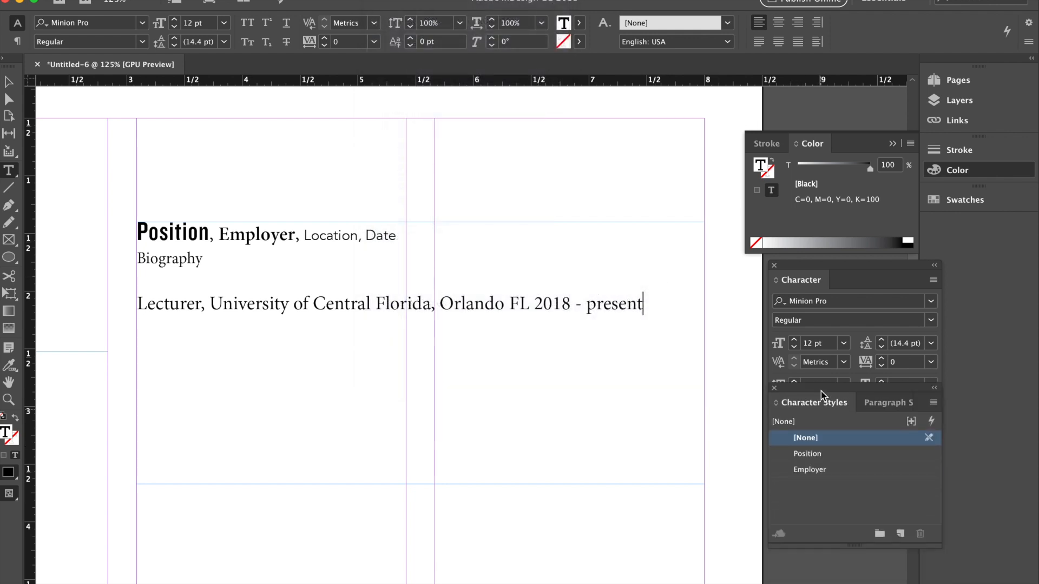
{"action": "left_click", "coordinate": [829, 454]}
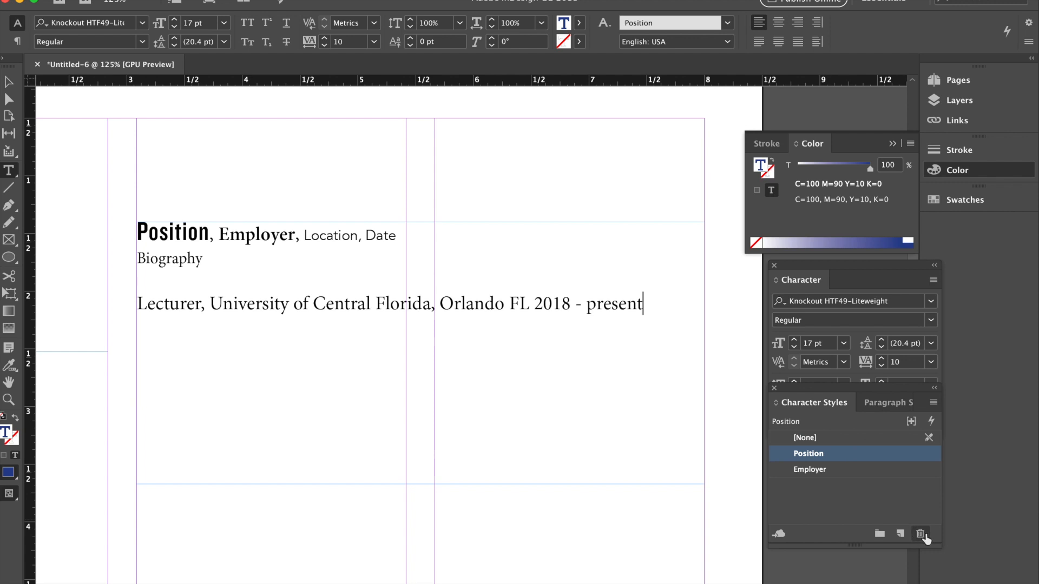
{"action": "left_click", "coordinate": [922, 537]}
{"action": "left_click", "coordinate": [870, 469]}
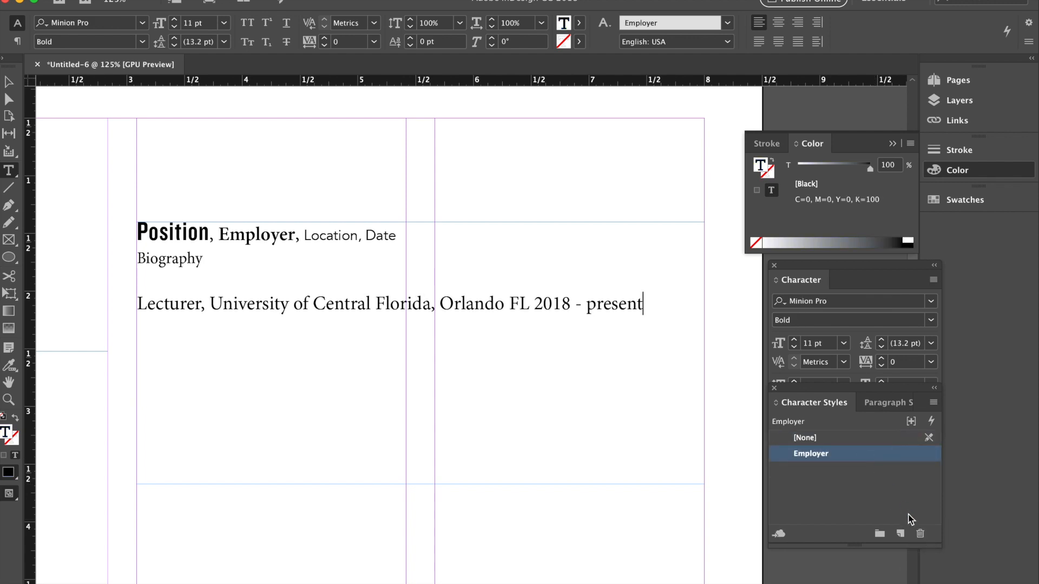
{"action": "left_click", "coordinate": [919, 535]}
{"action": "left_click", "coordinate": [248, 303]}
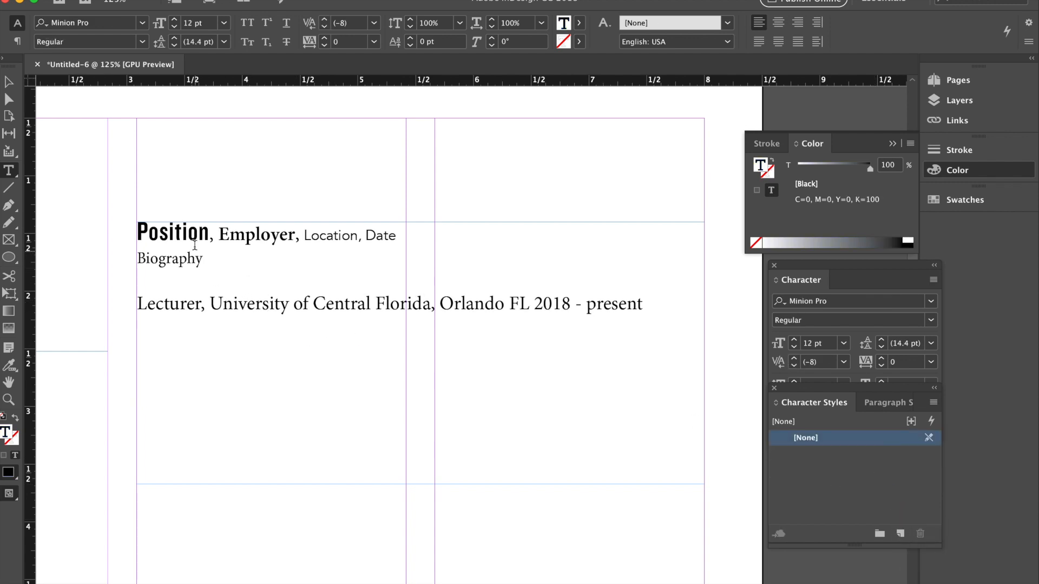
{"action": "double_click", "coordinate": [182, 233]}
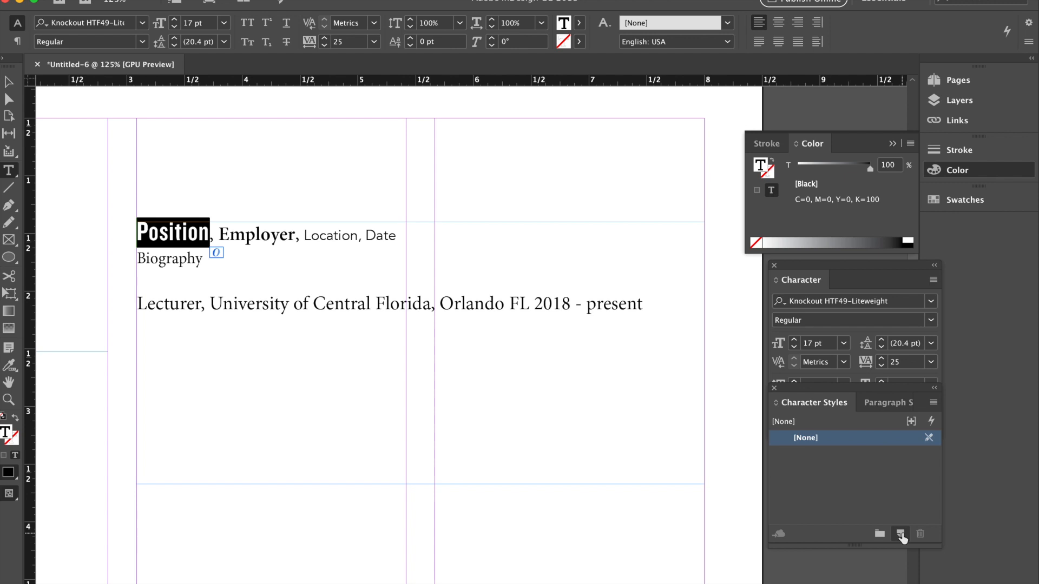
Create a character style named Position from the header word and lower its tracking to 20.
{"action": "left_click", "coordinate": [902, 535]}
{"action": "double_click", "coordinate": [832, 454]}
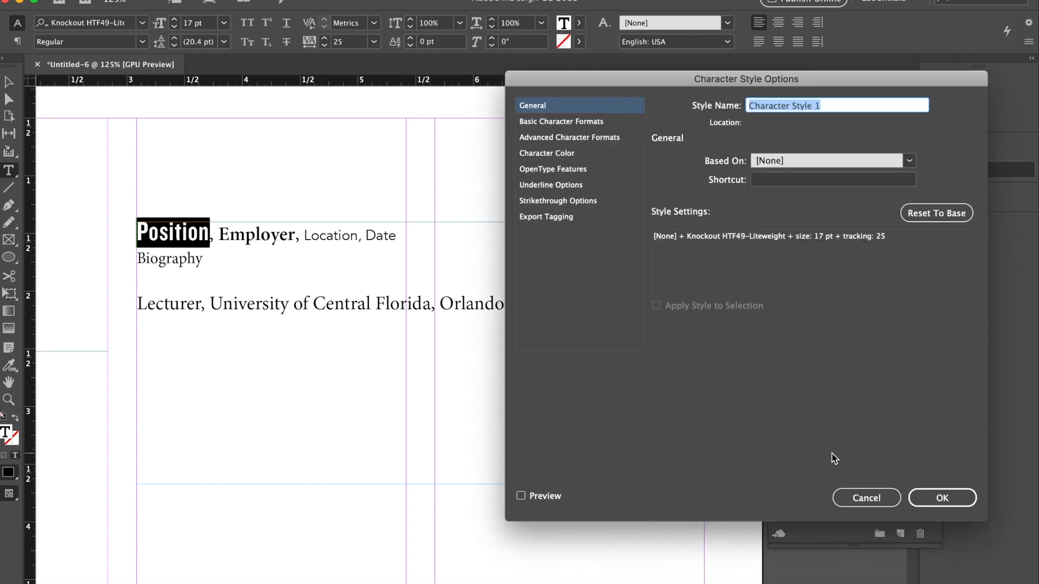
{"action": "type", "text": "Position"}
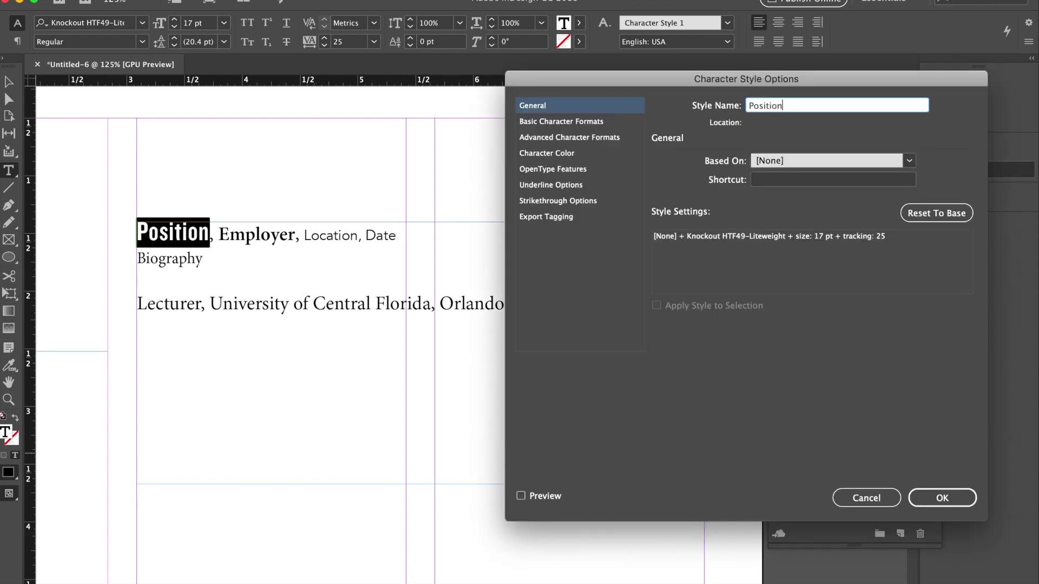
{"action": "key", "text": "Return"}
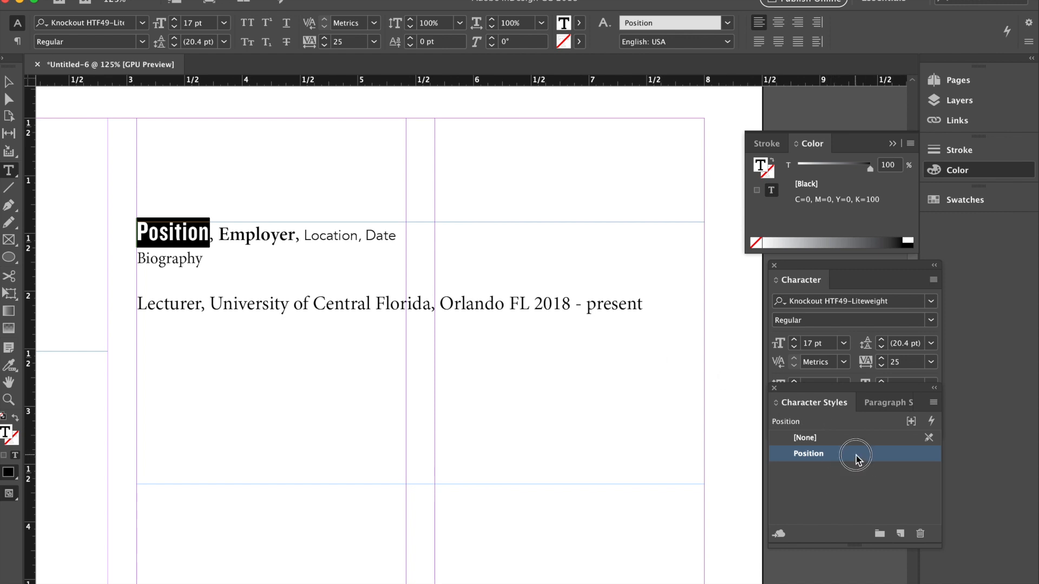
{"action": "double_click", "coordinate": [856, 455]}
{"action": "left_click", "coordinate": [552, 122]}
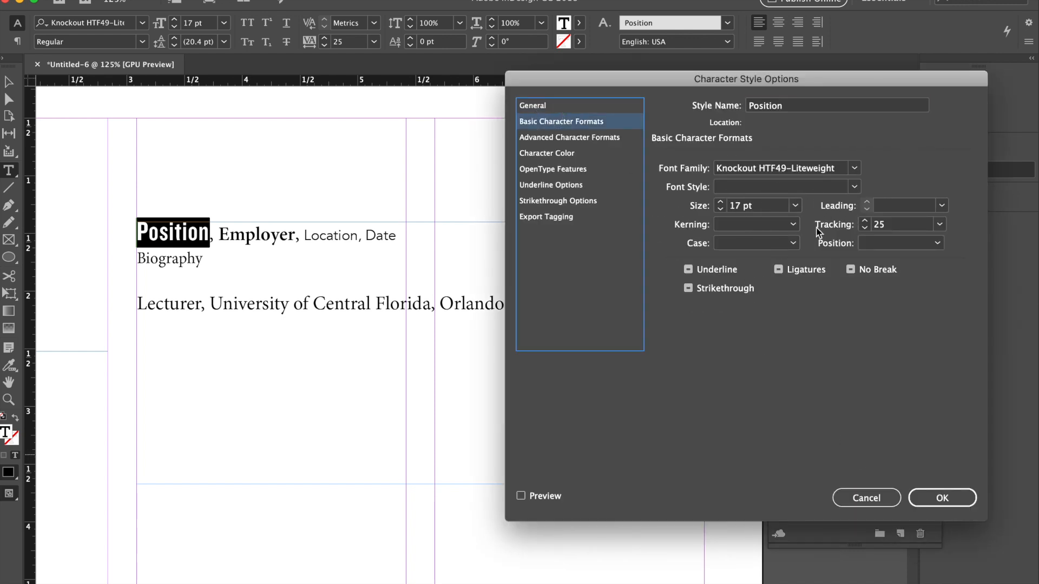
{"action": "left_click", "coordinate": [865, 230]}
{"action": "left_click", "coordinate": [865, 230]}
Confirm the Position style and apply it to the word Lecturer.
{"action": "left_click", "coordinate": [943, 498]}
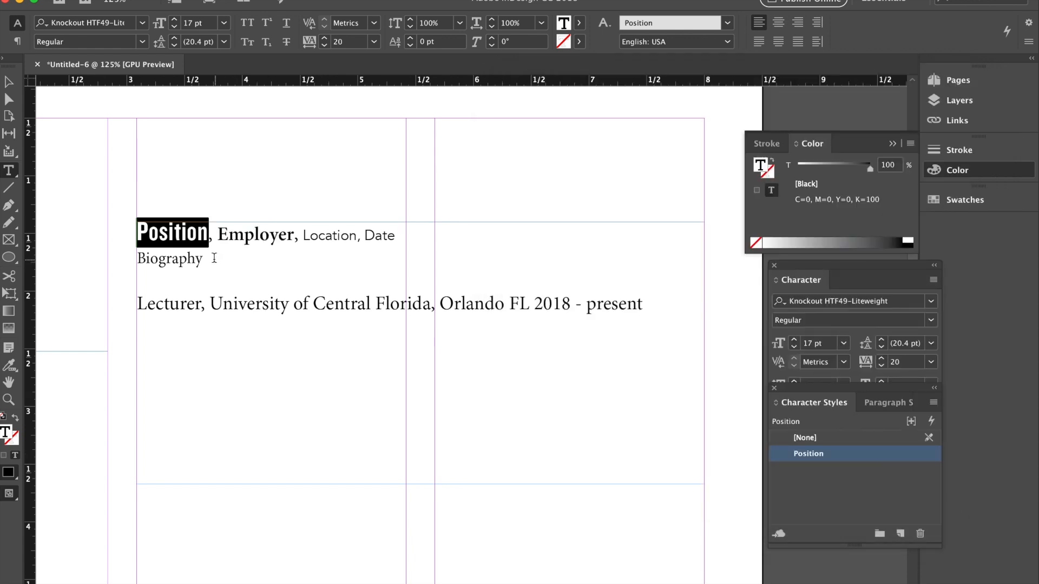
{"action": "left_click", "coordinate": [203, 303]}
{"action": "left_click_drag", "start_coordinate": [202, 303], "coordinate": [115, 303]}
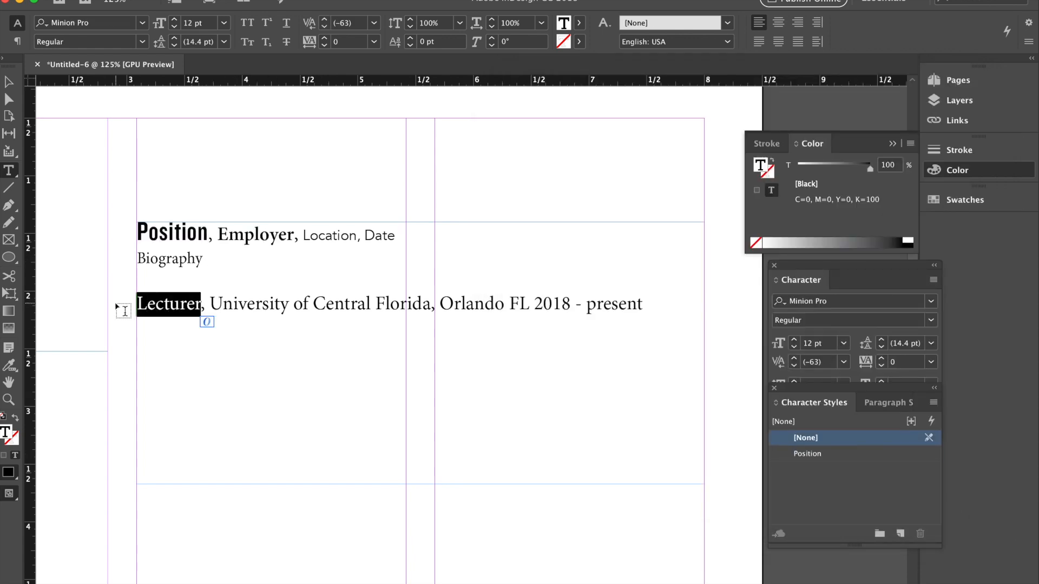
{"action": "left_click", "coordinate": [856, 454]}
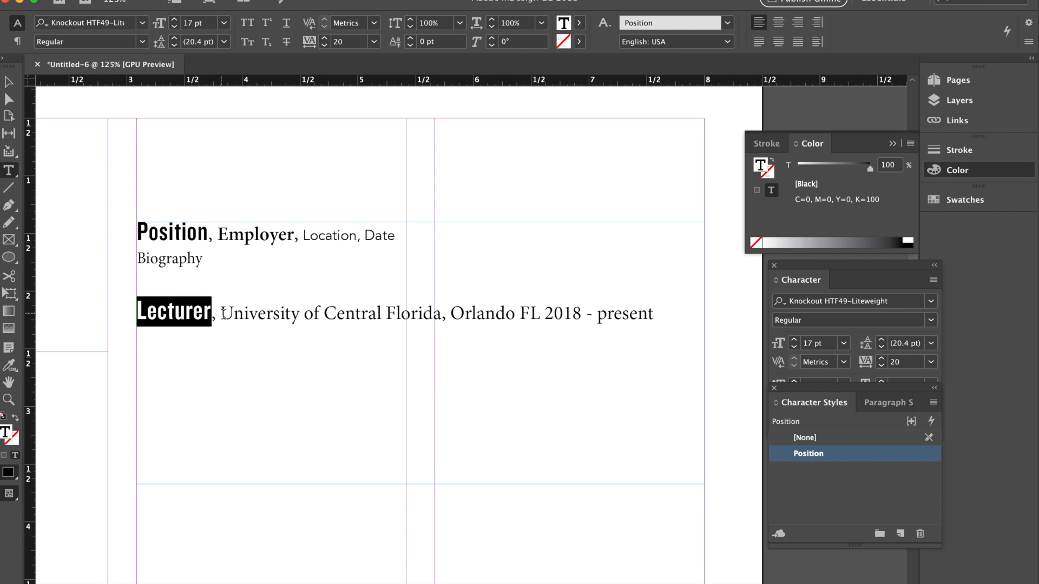
Undo the Position style accidentally applied to the whole text frame.
{"action": "left_click", "coordinate": [9, 81]}
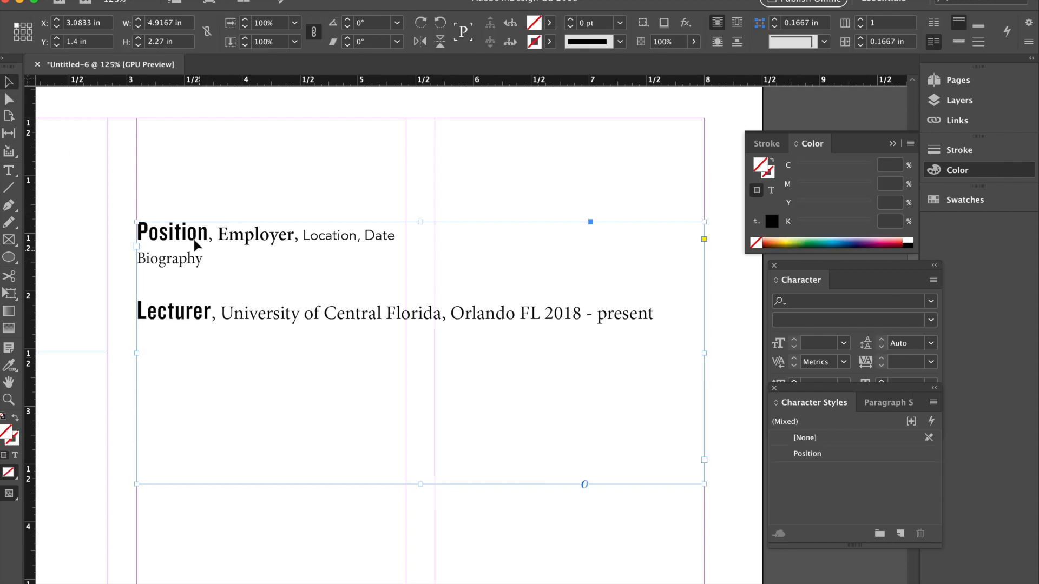
{"action": "double_click", "coordinate": [823, 456]}
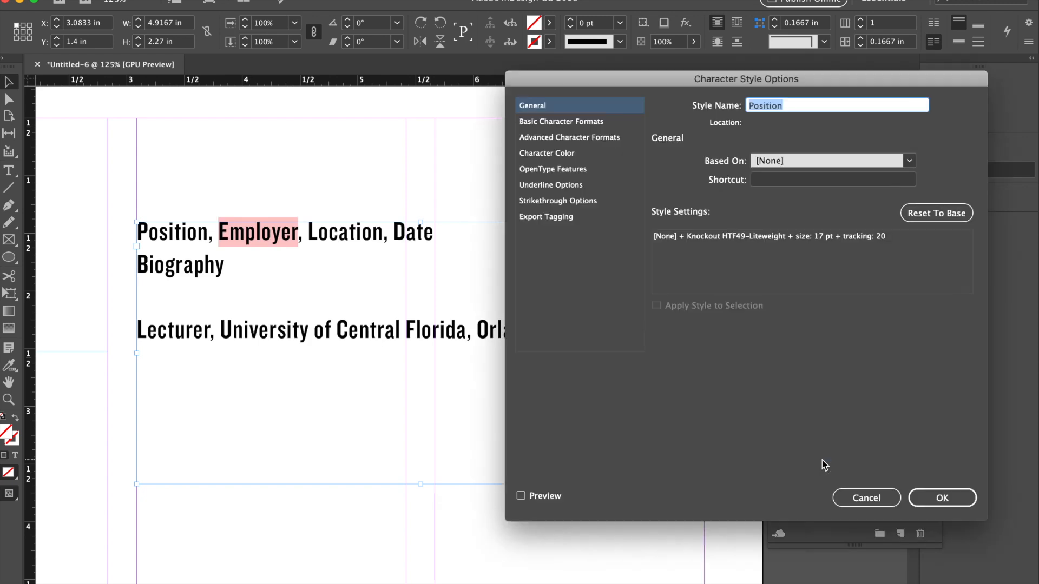
{"action": "left_click", "coordinate": [866, 498]}
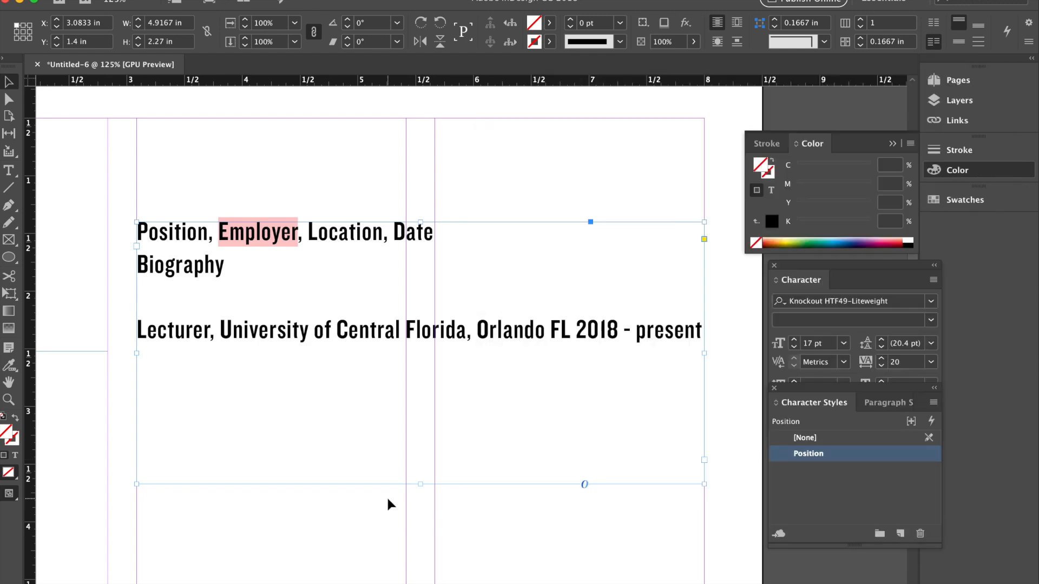
{"action": "key", "text": "super+z"}
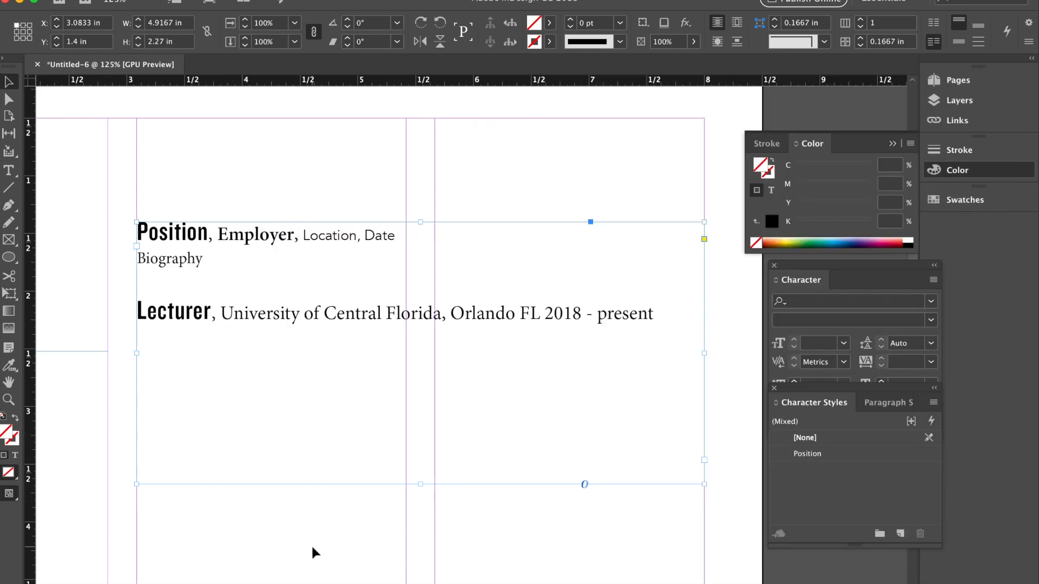
{"action": "left_click", "coordinate": [312, 544]}
Edit the Position character style to 18 pt size.
{"action": "double_click", "coordinate": [834, 460]}
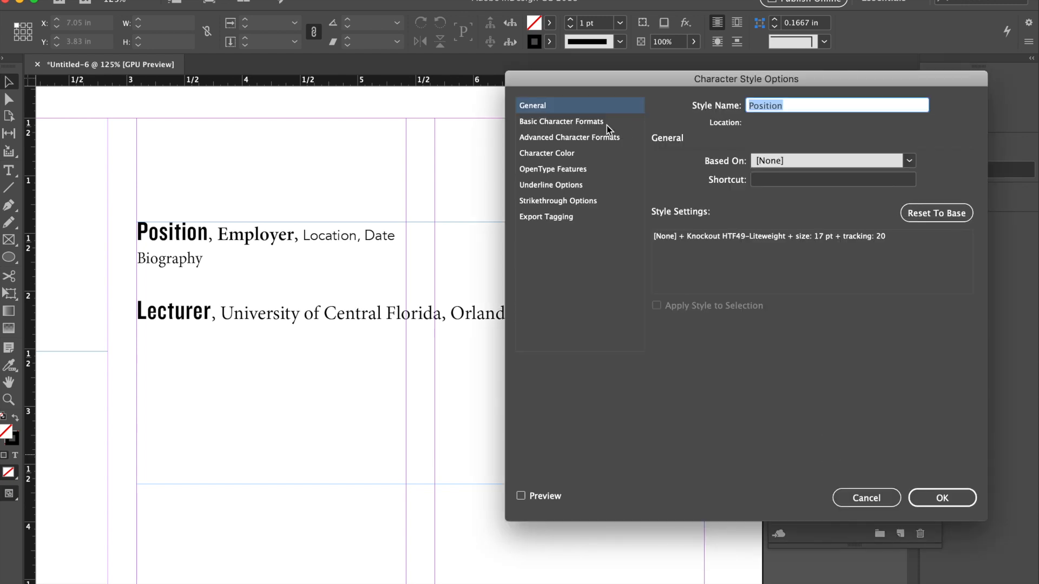
{"action": "left_click", "coordinate": [561, 122]}
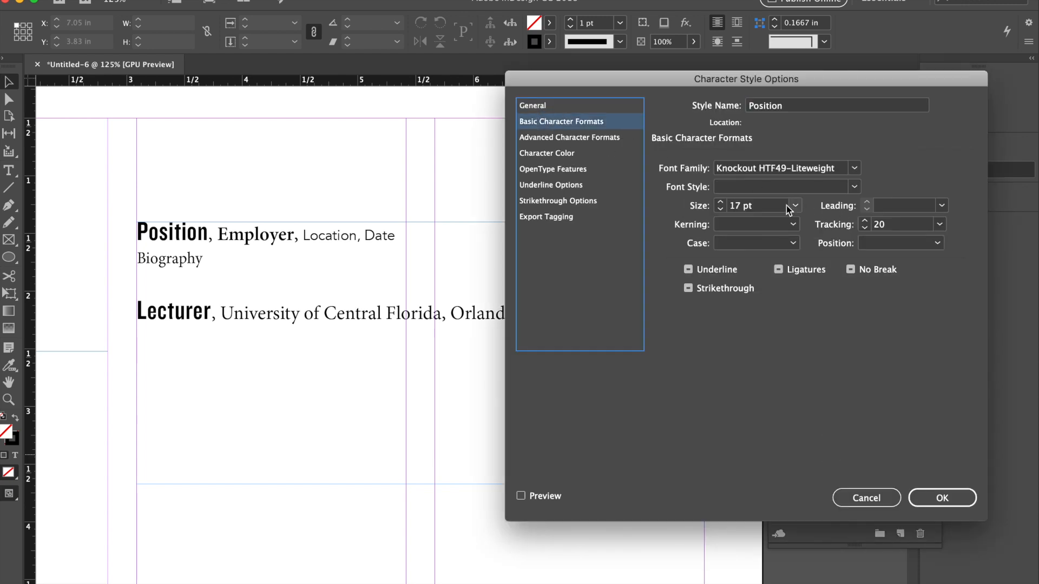
{"action": "left_click", "coordinate": [721, 202]}
{"action": "left_click", "coordinate": [942, 497]}
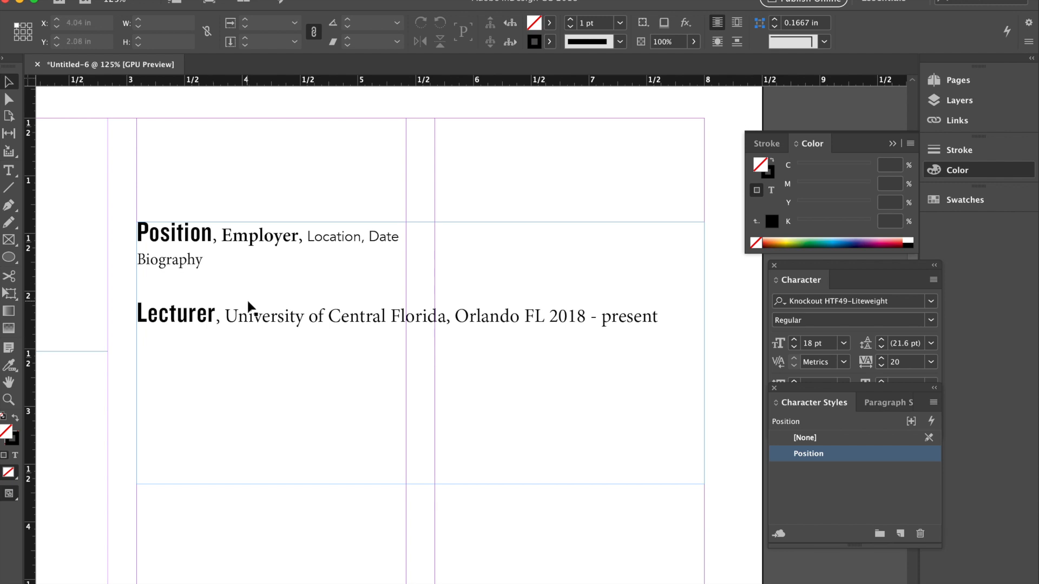
Save a new character style from the word Employer's formatting, initially named Employer.
{"action": "double_click", "coordinate": [251, 319]}
{"action": "left_click_drag", "start_coordinate": [449, 318], "coordinate": [226, 316]}
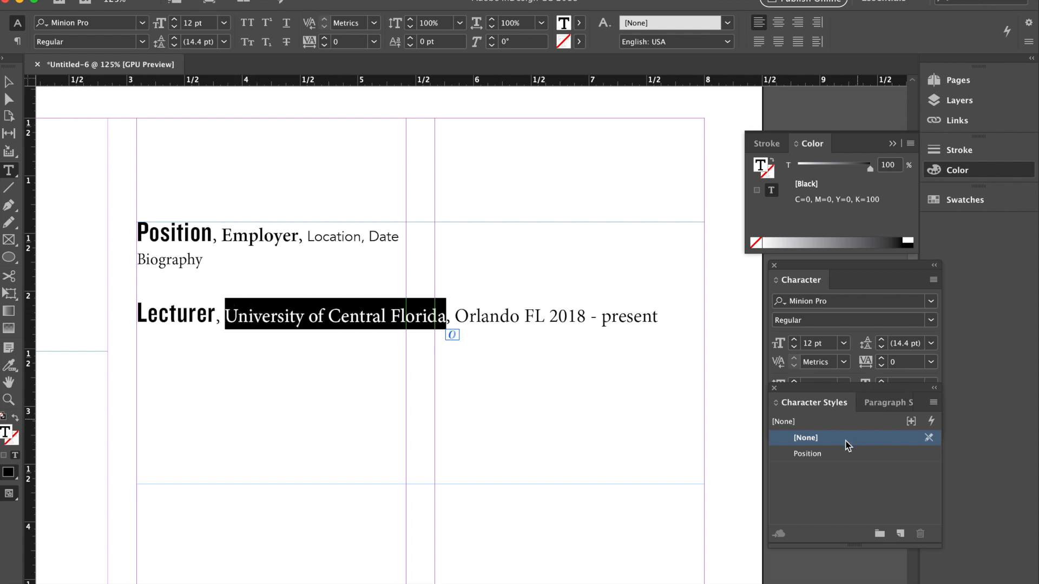
{"action": "left_click", "coordinate": [395, 409]}
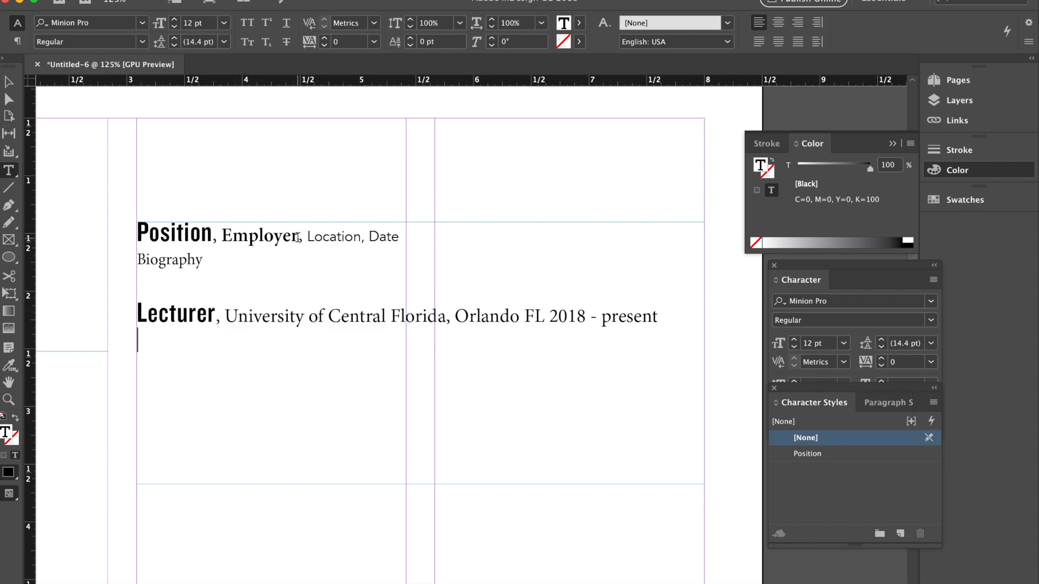
{"action": "left_click_drag", "start_coordinate": [301, 236], "coordinate": [222, 237]}
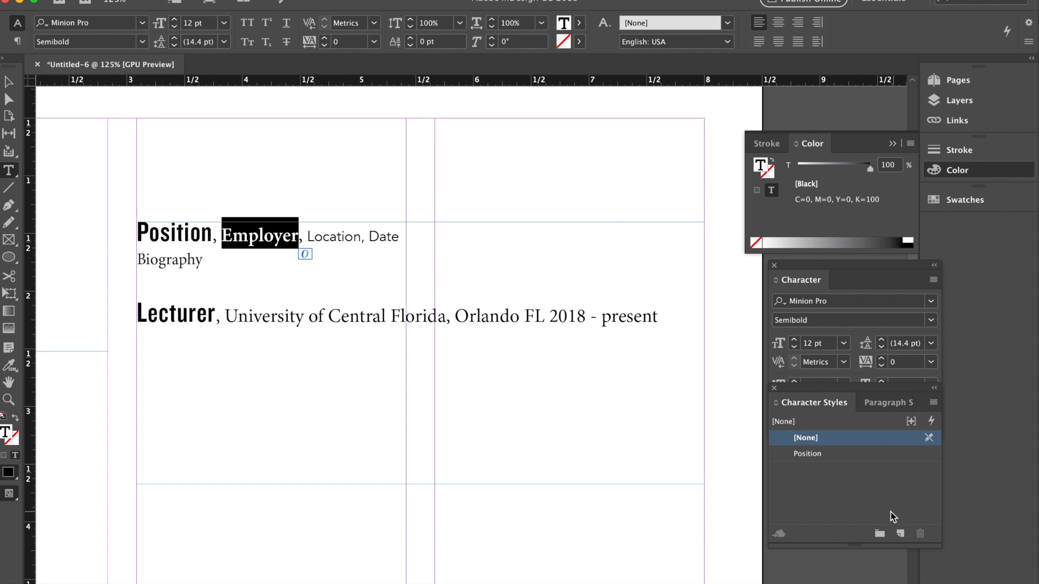
{"action": "left_click", "coordinate": [901, 533]}
{"action": "left_click", "coordinate": [837, 475]}
{"action": "double_click", "coordinate": [836, 477]}
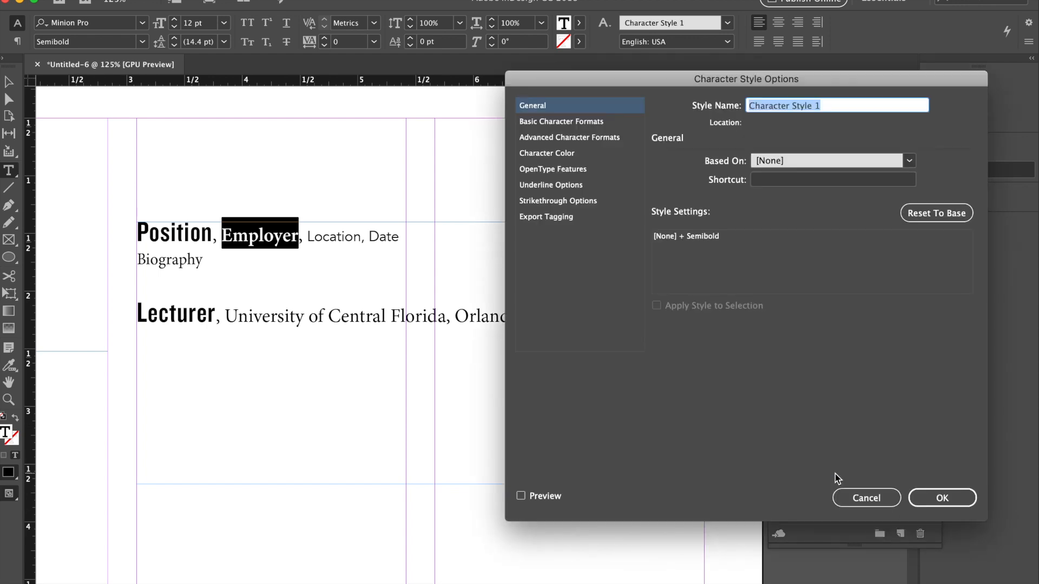
{"action": "type", "text": "Employ"}
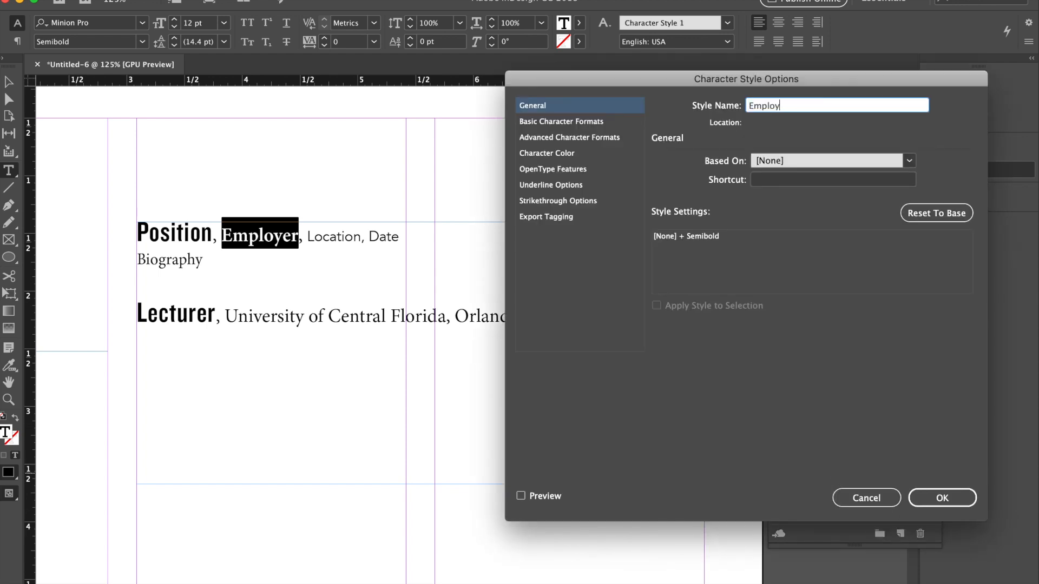
{"action": "type", "text": "r"}
{"action": "key", "text": "Return"}
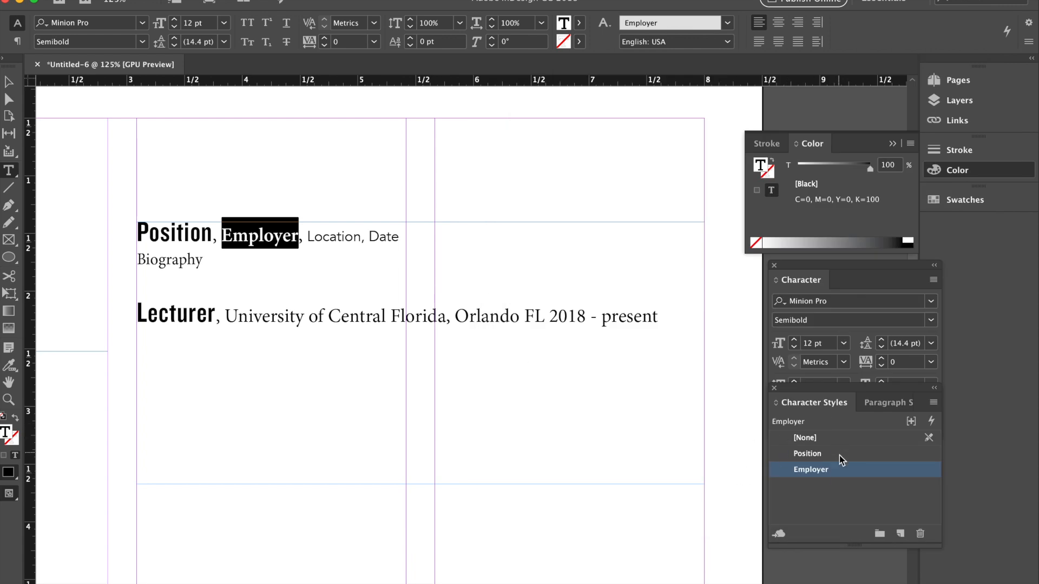
Rename the Position style to Main and the Employer style to Subheader.
{"action": "double_click", "coordinate": [813, 454]}
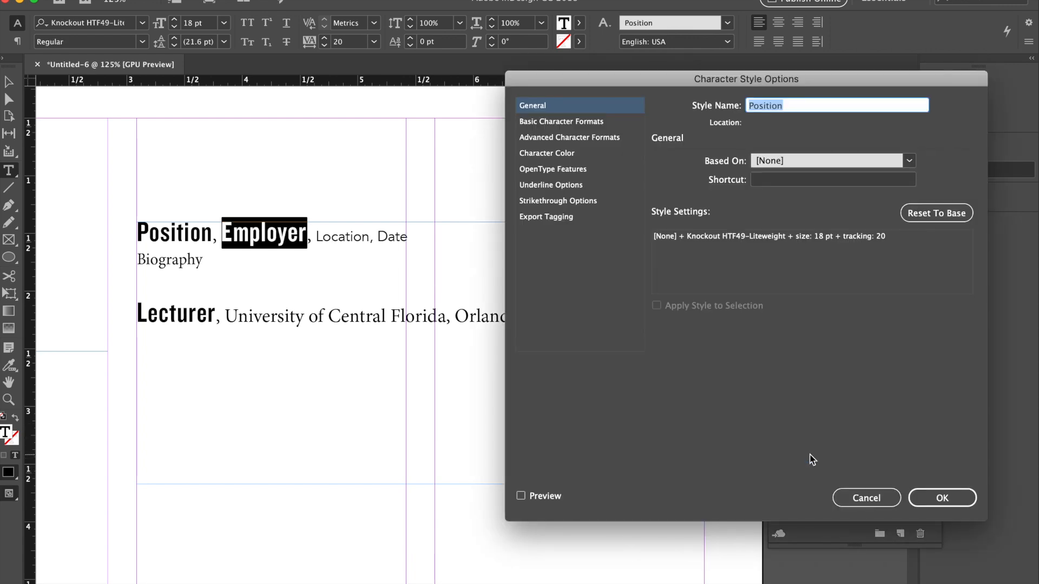
{"action": "type", "text": "Main"}
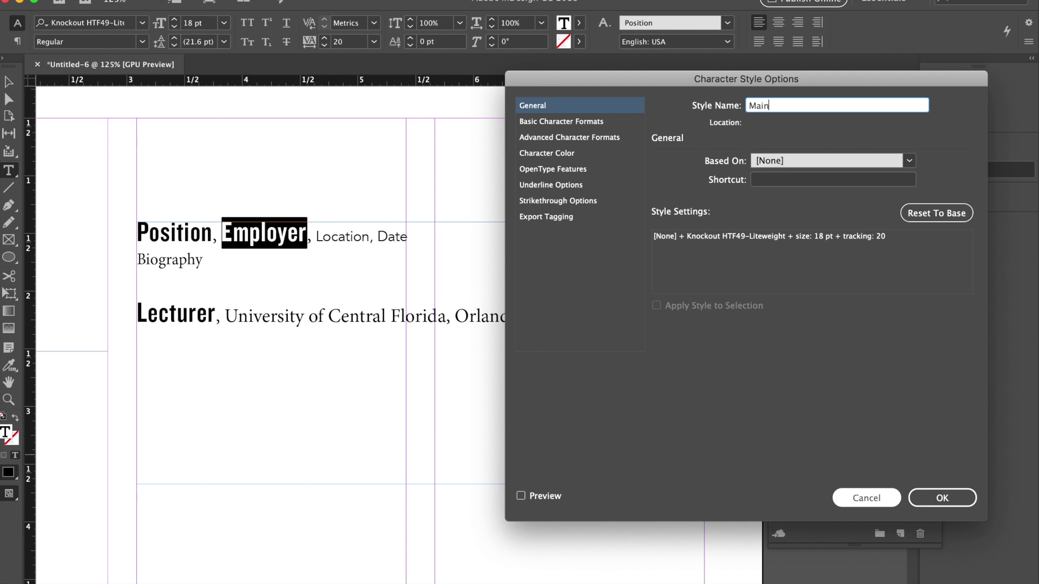
{"action": "key", "text": "Return"}
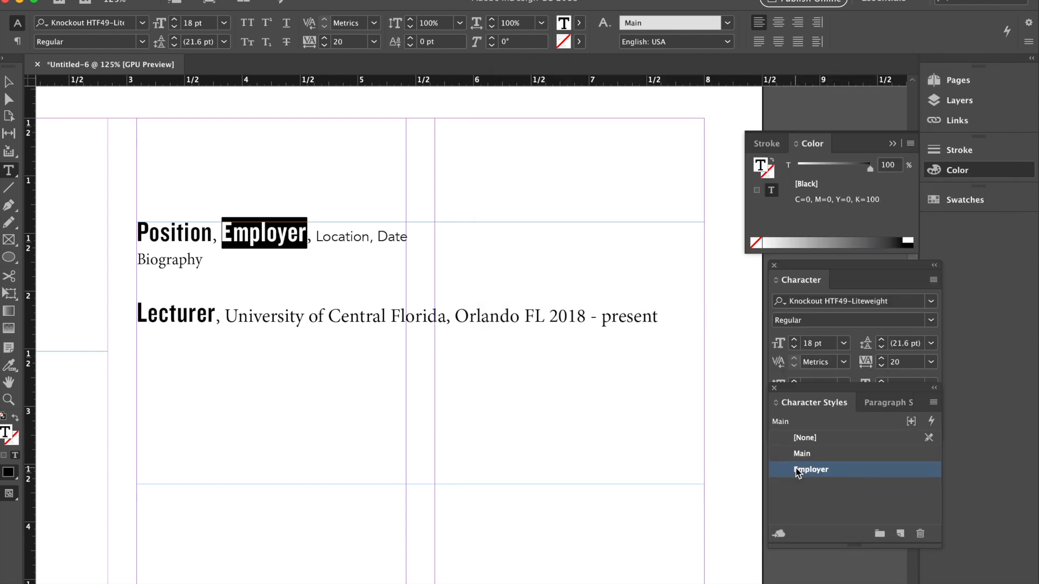
{"action": "double_click", "coordinate": [798, 472]}
{"action": "type", "text": "Sub"}
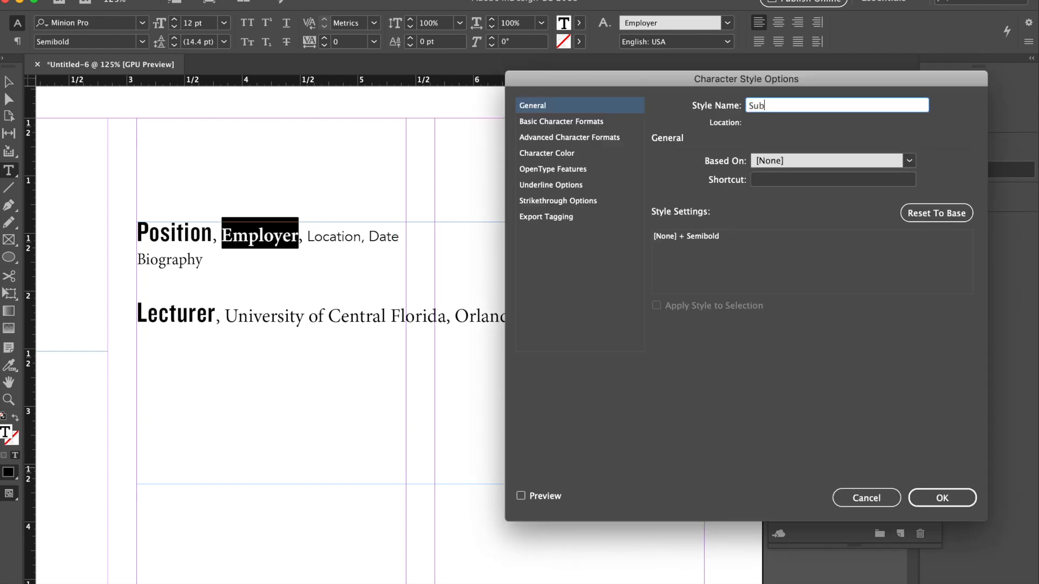
{"action": "type", "text": "r"}
{"action": "key", "text": "Return"}
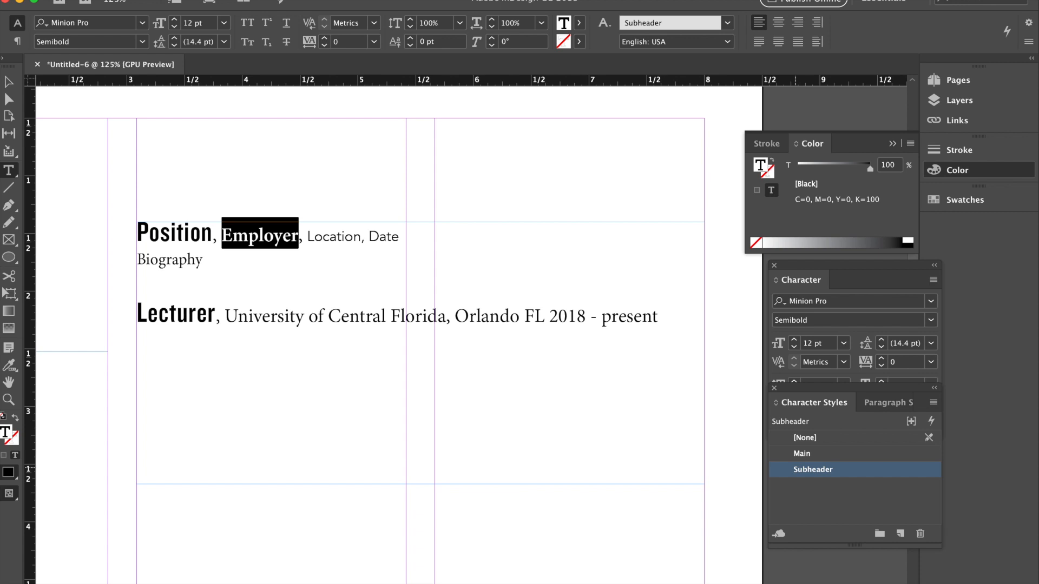
{"action": "left_click", "coordinate": [397, 397]}
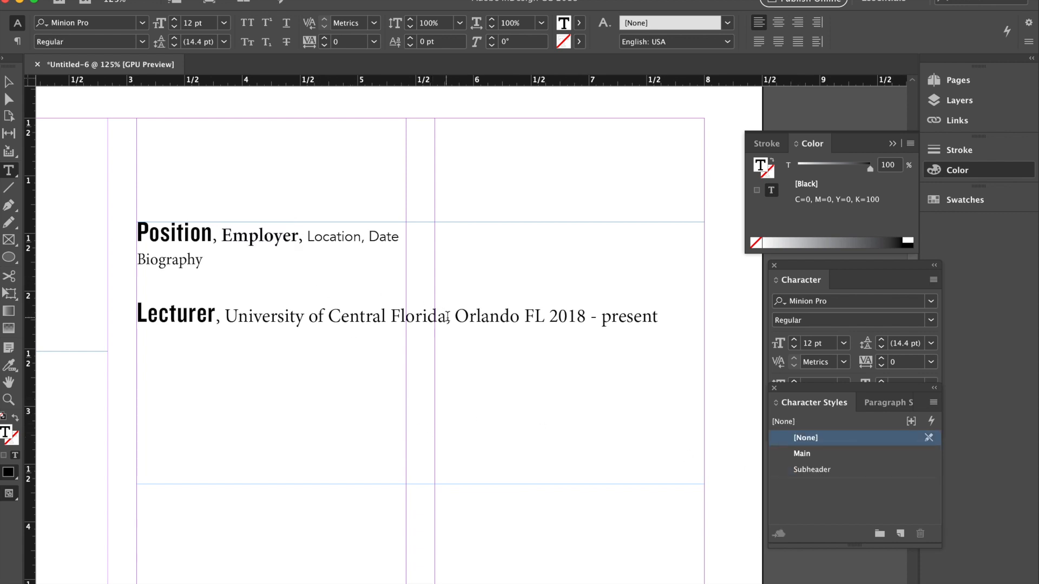
Apply Subheader to University of Central Florida and set the style's size to 14 pt.
{"action": "left_click_drag", "start_coordinate": [444, 319], "coordinate": [225, 317]}
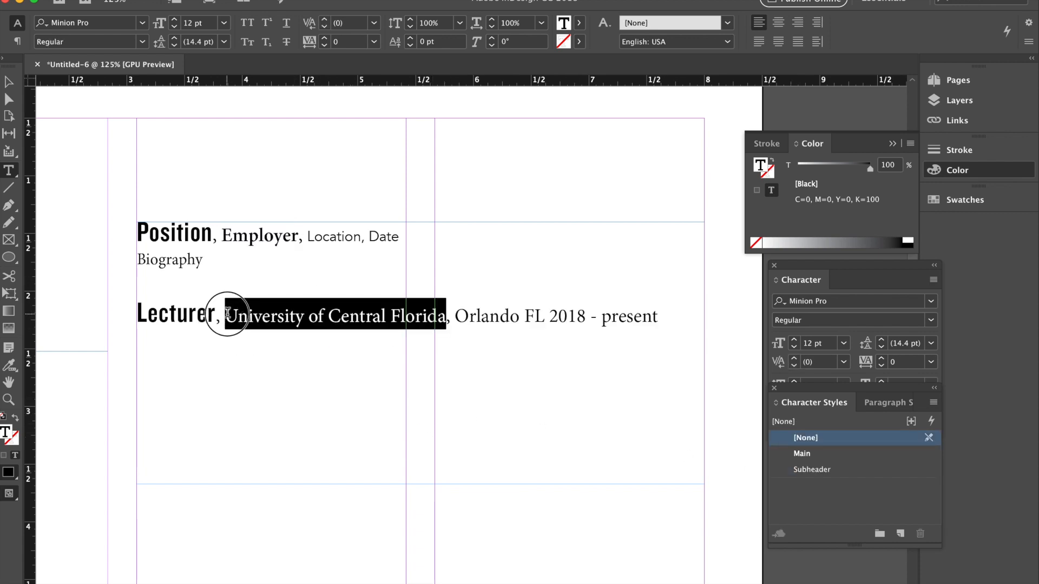
{"action": "left_click", "coordinate": [827, 471]}
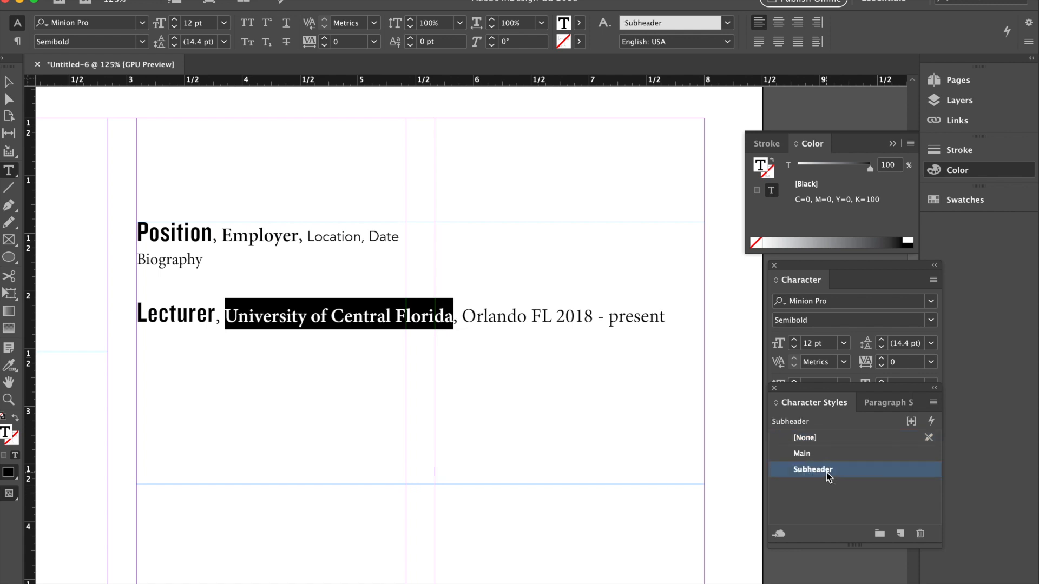
{"action": "left_click", "coordinate": [834, 471]}
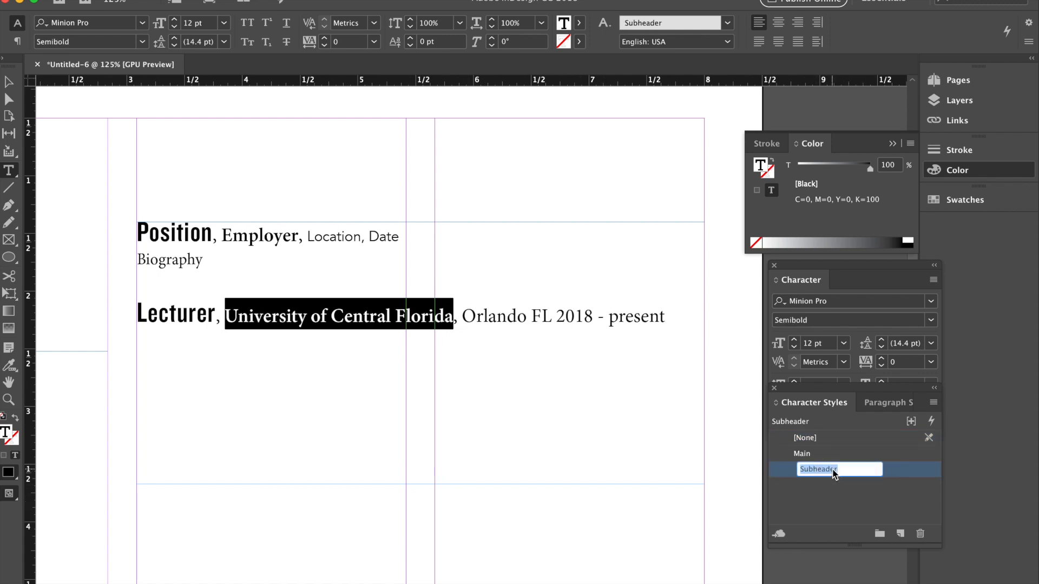
{"action": "double_click", "coordinate": [892, 473]}
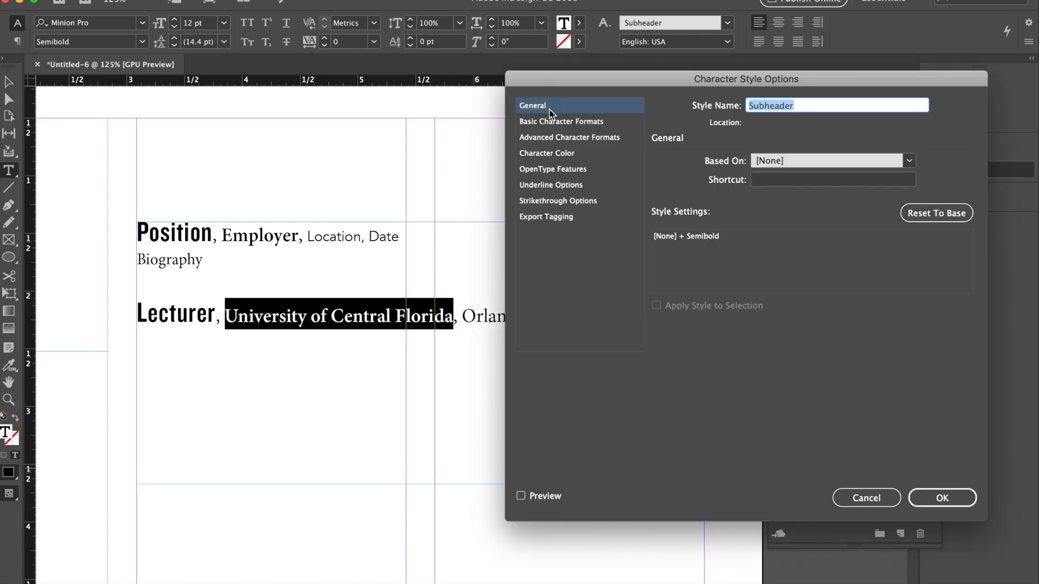
{"action": "left_click", "coordinate": [534, 123]}
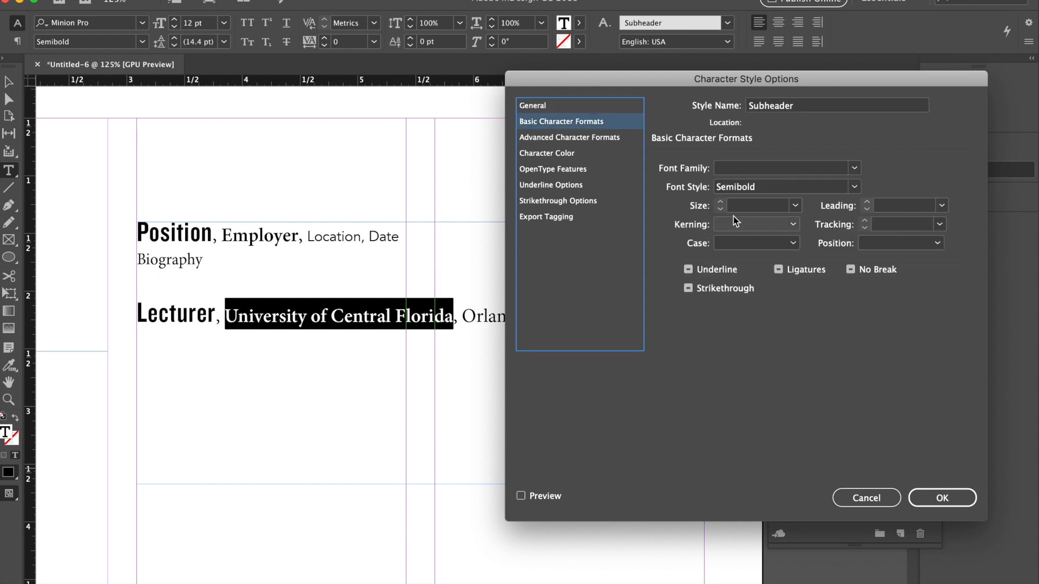
{"action": "left_click", "coordinate": [795, 207]}
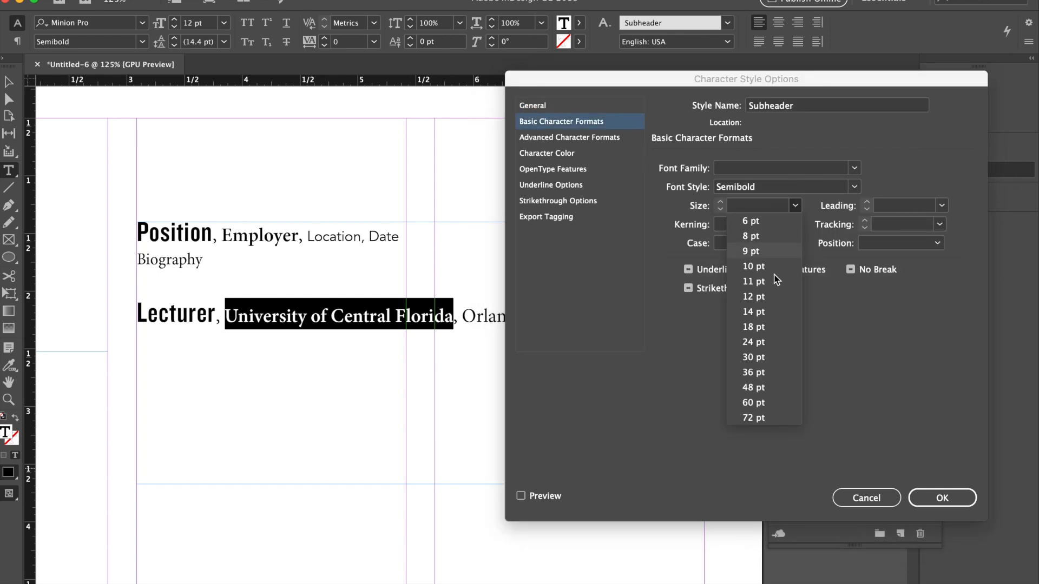
{"action": "left_click", "coordinate": [759, 312]}
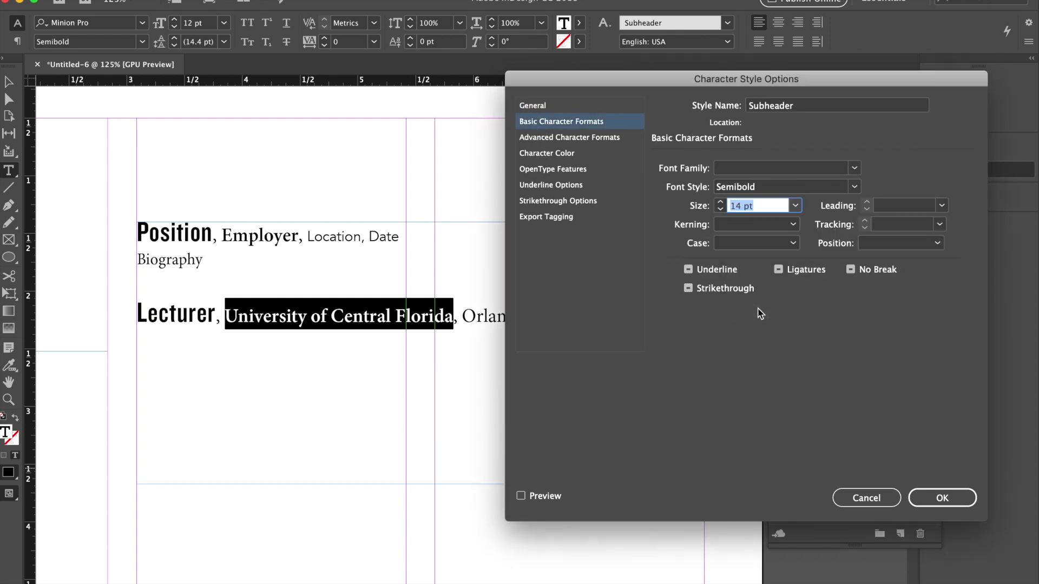
{"action": "left_click", "coordinate": [943, 498]}
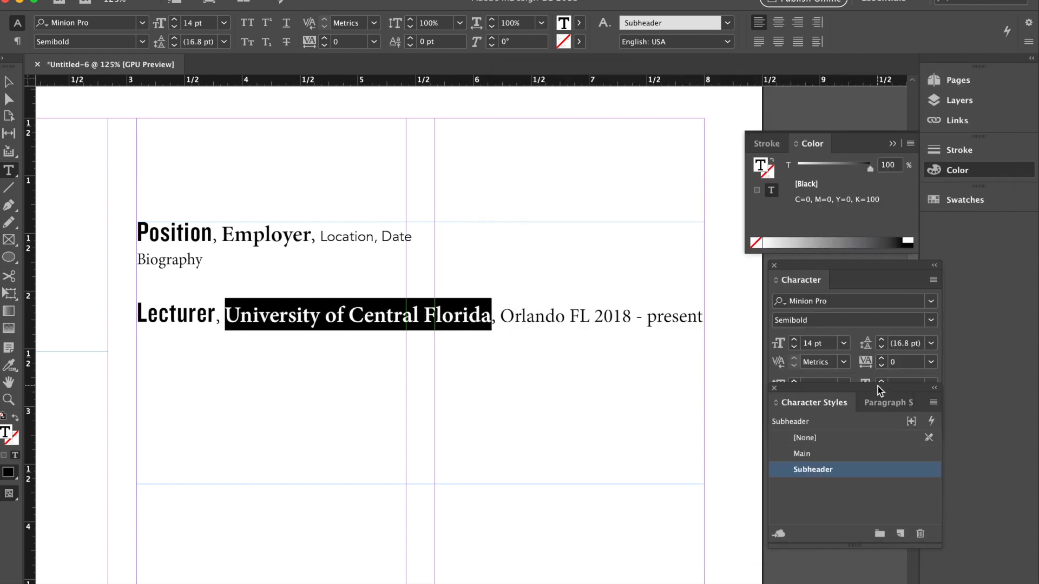
Reduce the Subheader style's size to 10 pt.
{"action": "double_click", "coordinate": [857, 470]}
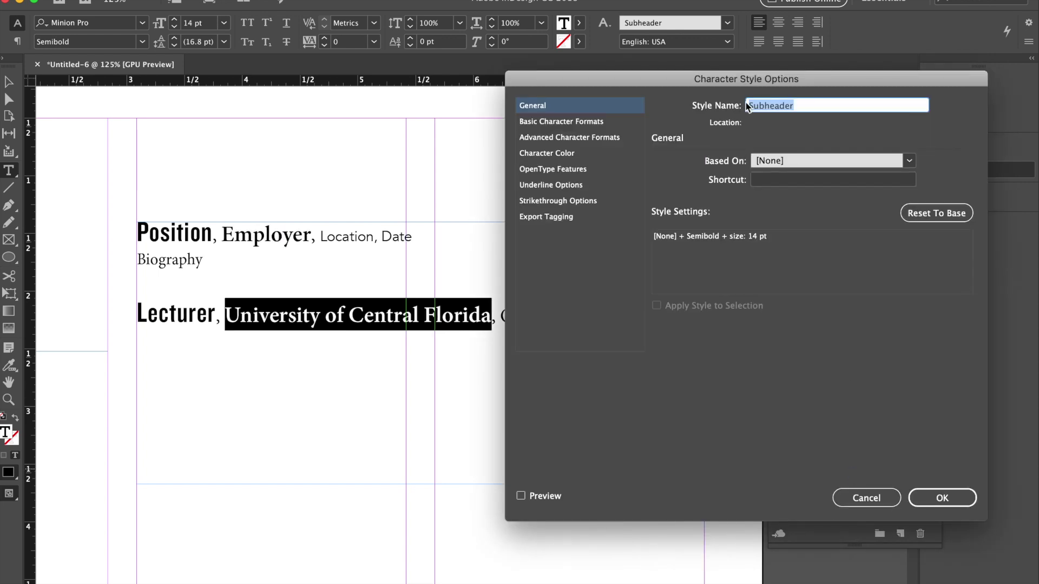
{"action": "left_click", "coordinate": [560, 122]}
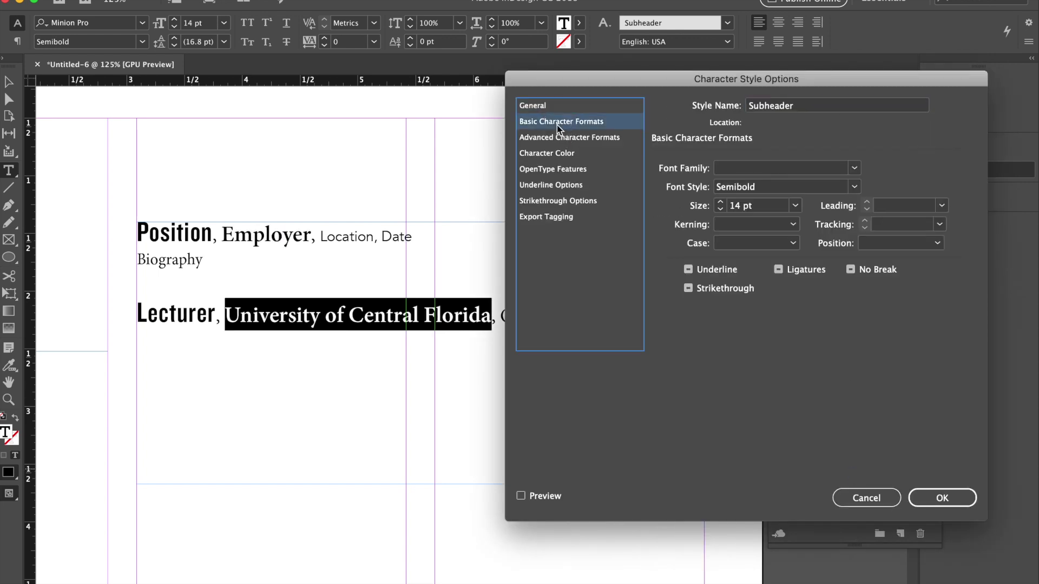
{"action": "left_click", "coordinate": [720, 210]}
{"action": "left_click", "coordinate": [942, 498]}
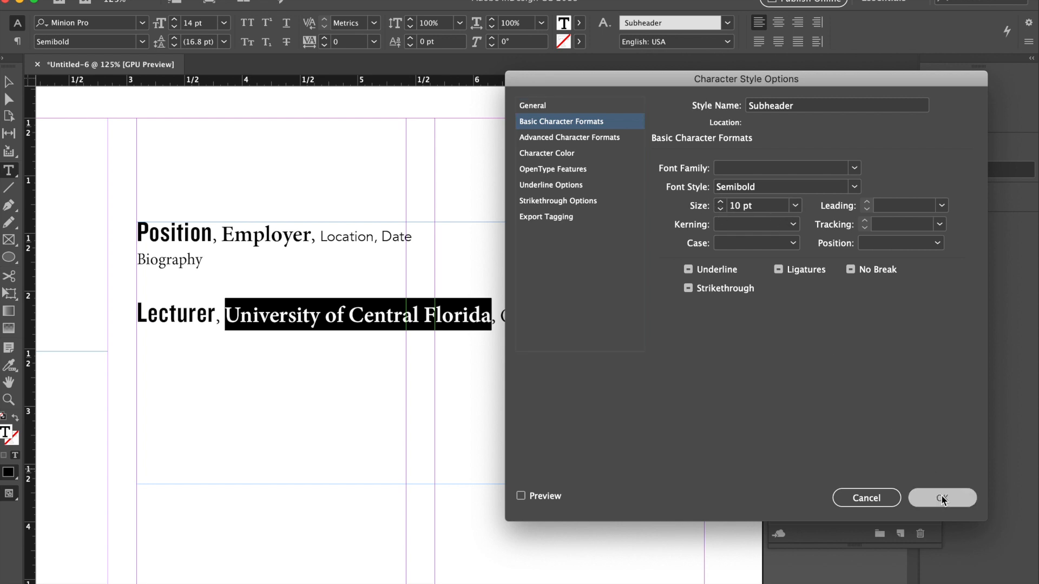
{"action": "left_click", "coordinate": [325, 316]}
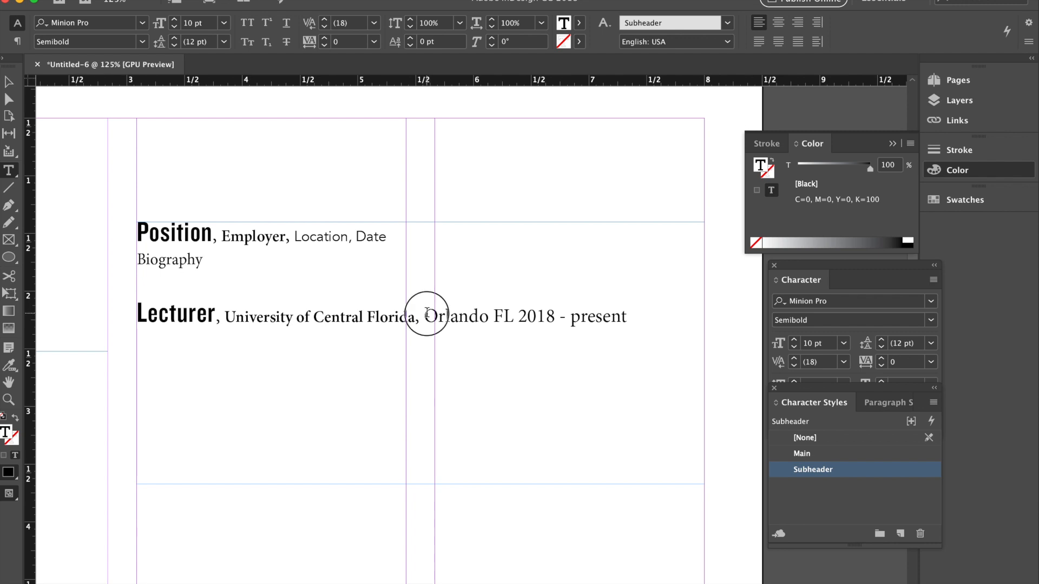
{"action": "left_click", "coordinate": [426, 316]}
Save a Small Sans Serif character style from the word Location's formatting.
{"action": "double_click", "coordinate": [297, 236]}
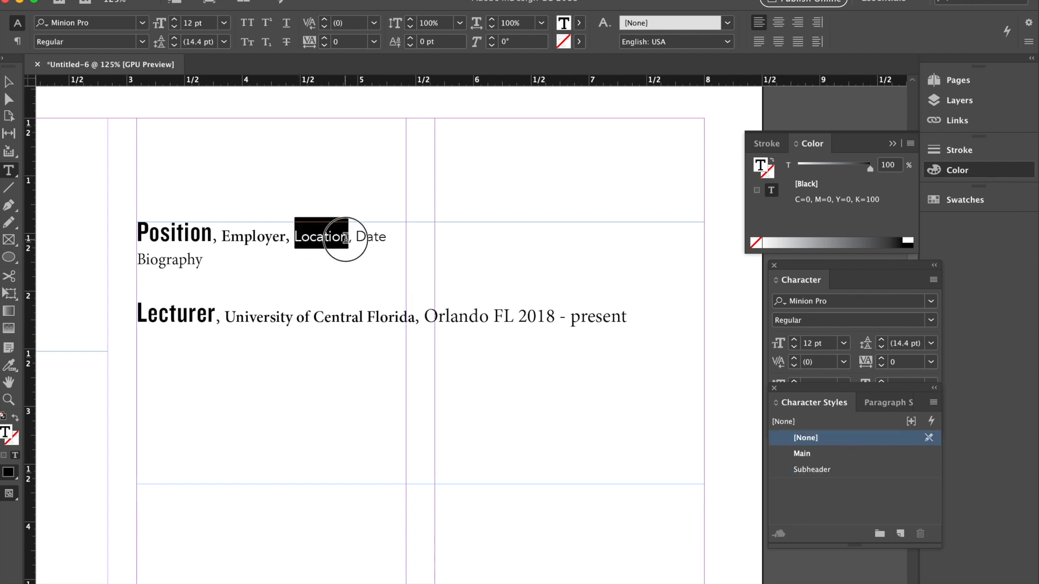
{"action": "left_click", "coordinate": [901, 534]}
{"action": "double_click", "coordinate": [845, 486]}
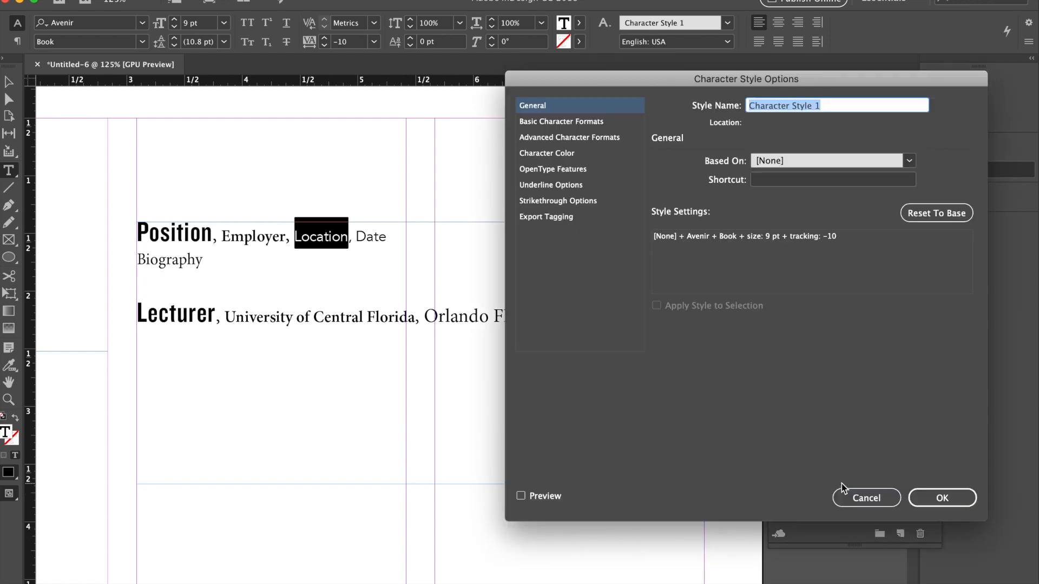
{"action": "key", "text": "BackSpace"}
{"action": "type", "text": "Small Sans Serif"}
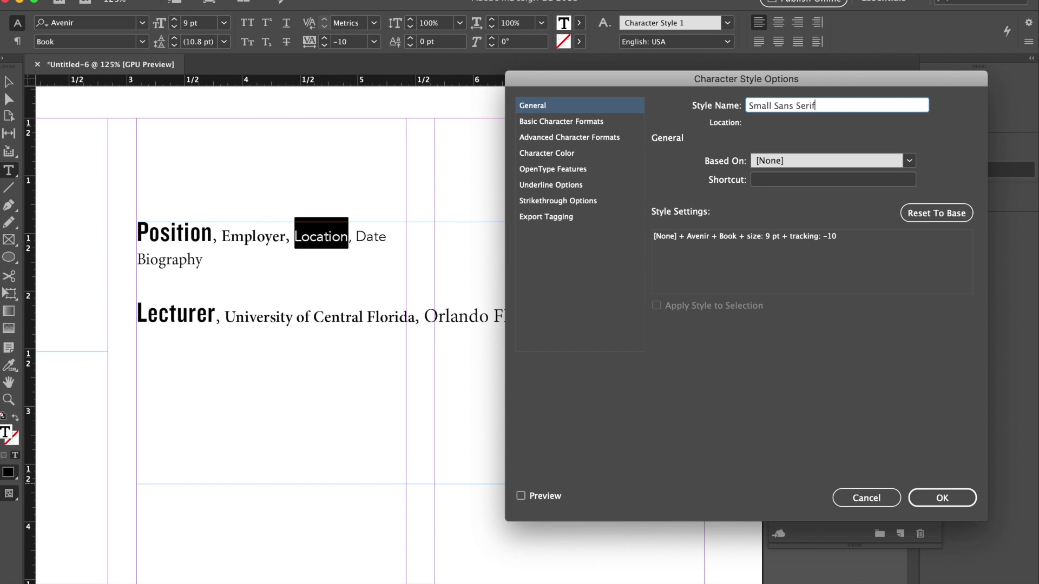
{"action": "key", "text": "Return"}
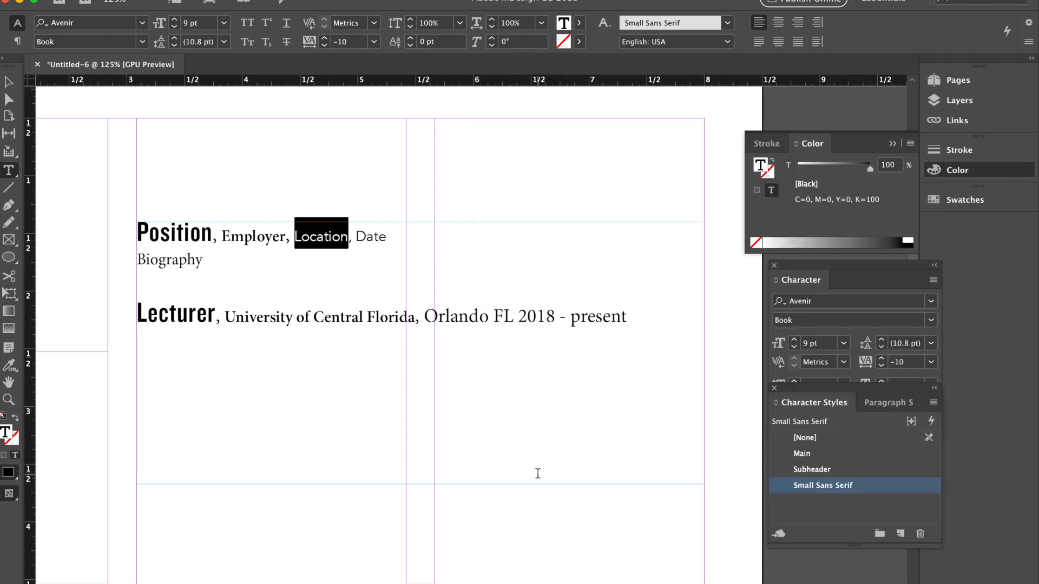
{"action": "left_click", "coordinate": [537, 473]}
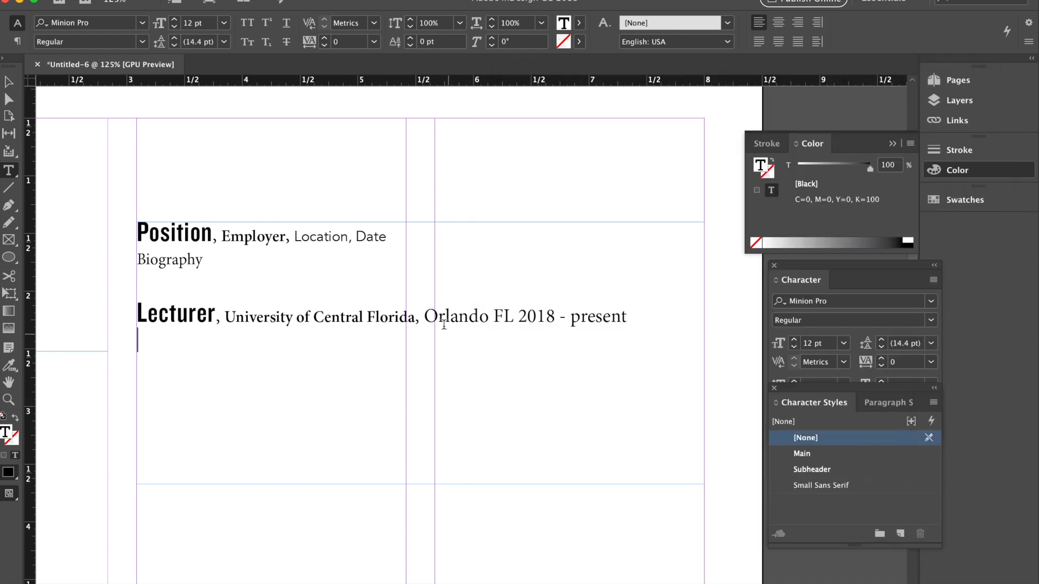
Apply Small Sans Serif to the Orlando through 2018 - present text.
{"action": "double_click", "coordinate": [428, 317]}
{"action": "left_click_drag", "start_coordinate": [424, 317], "coordinate": [641, 317]}
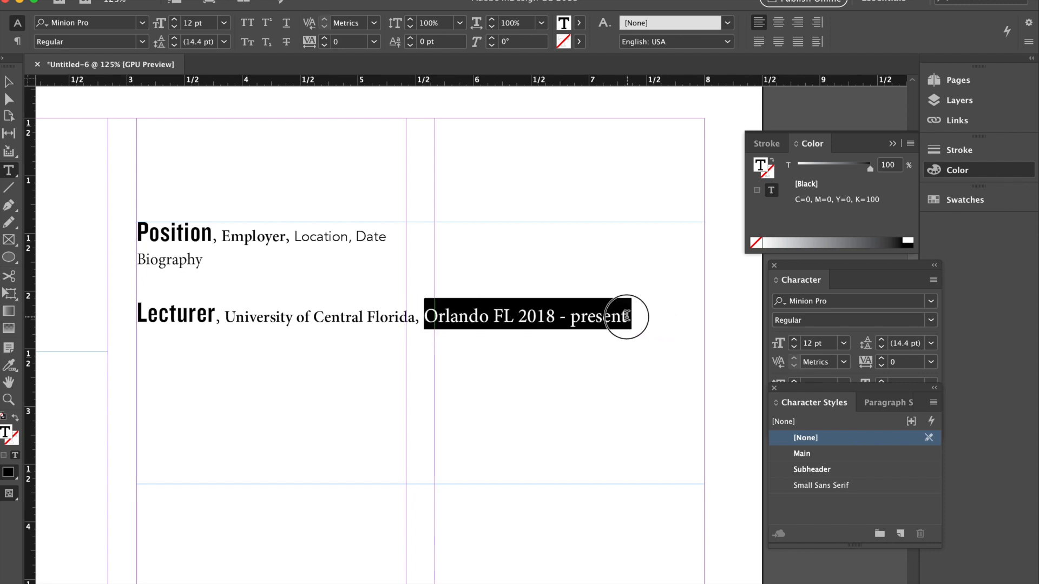
{"action": "left_click", "coordinate": [820, 485]}
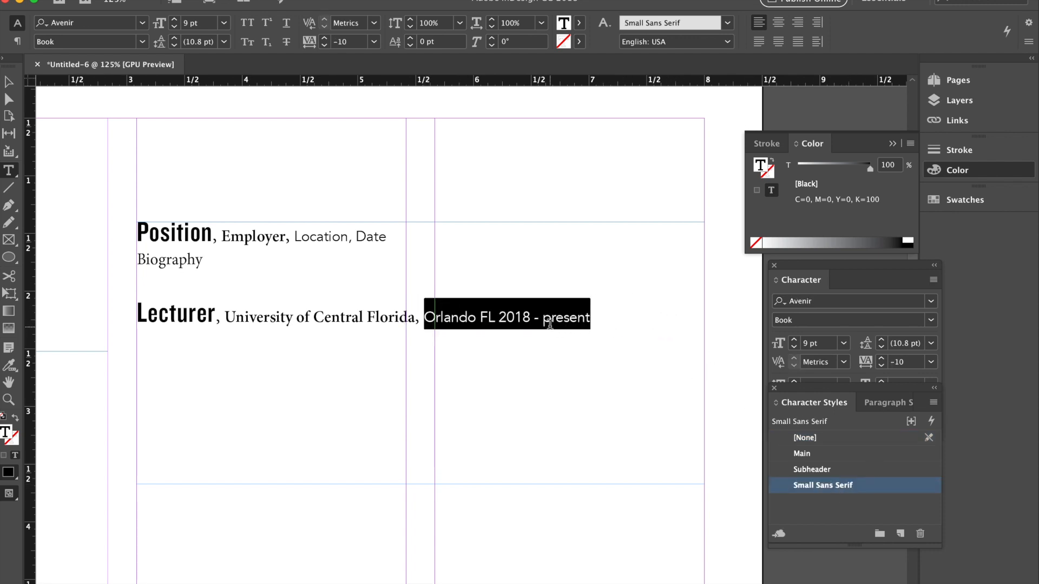
{"action": "left_click_drag", "start_coordinate": [597, 317], "coordinate": [505, 318]}
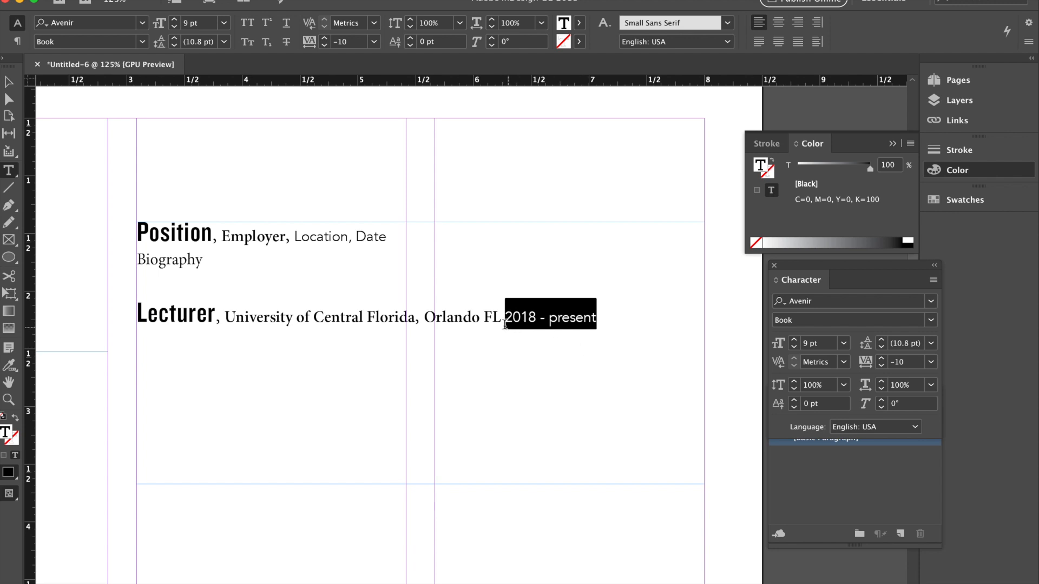
{"action": "left_click", "coordinate": [515, 316]}
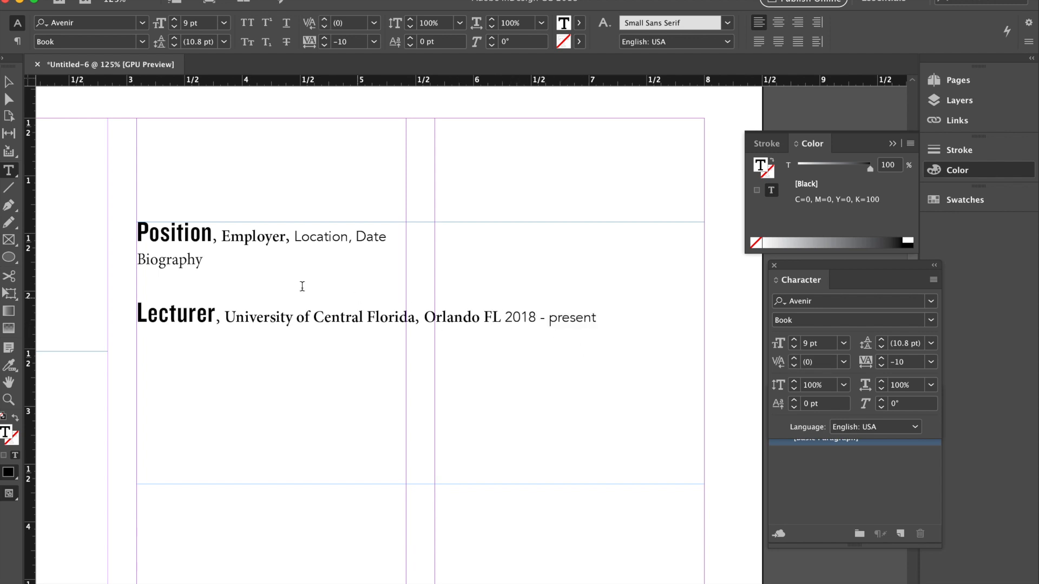
Shrink the 2018 - present dates to 7 pt and clear their formatting override.
{"action": "left_click_drag", "start_coordinate": [505, 317], "coordinate": [597, 316]}
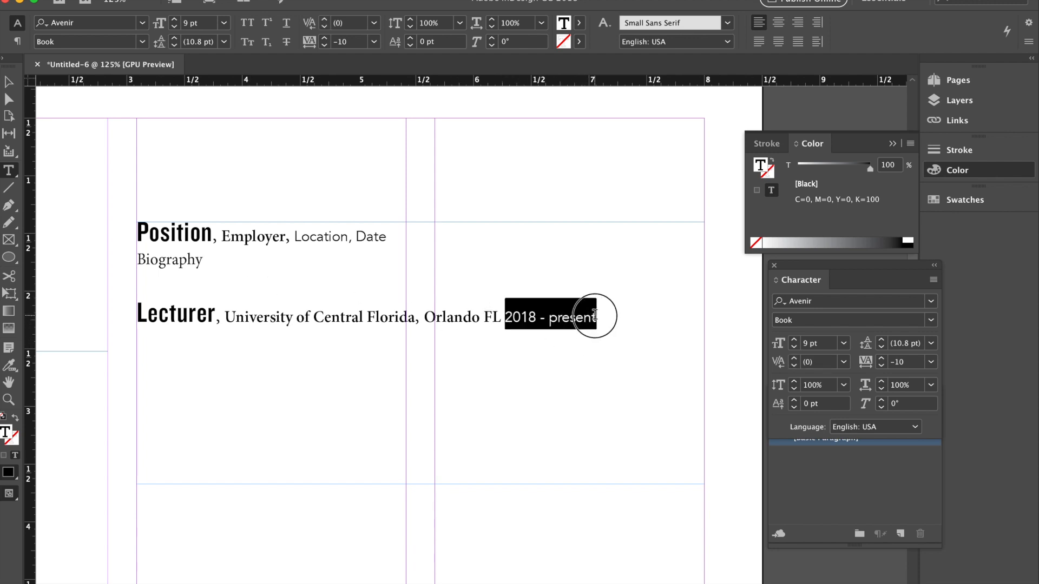
{"action": "left_click", "coordinate": [794, 340]}
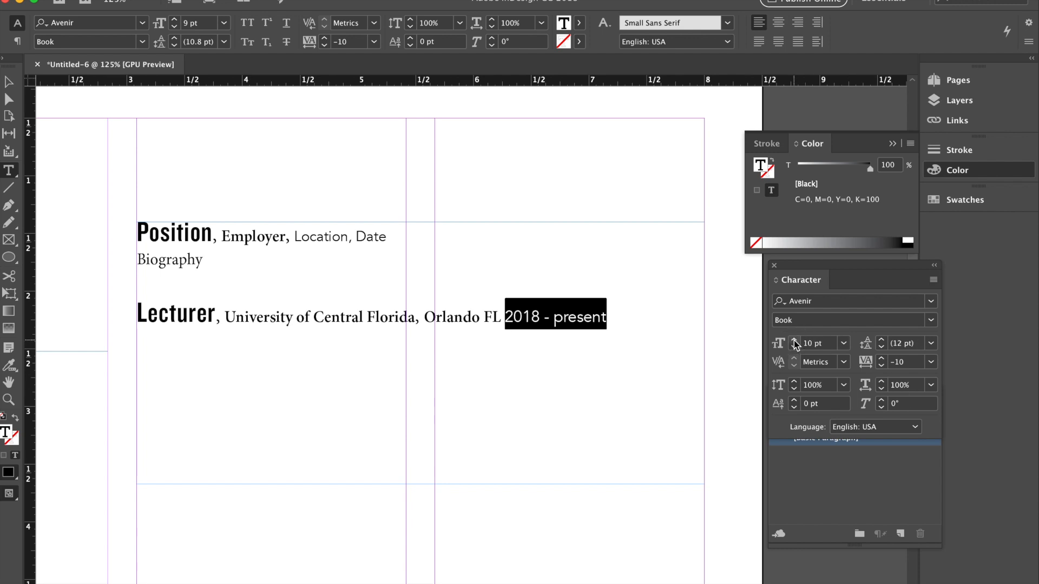
{"action": "left_click", "coordinate": [795, 347]}
{"action": "left_click", "coordinate": [795, 347]}
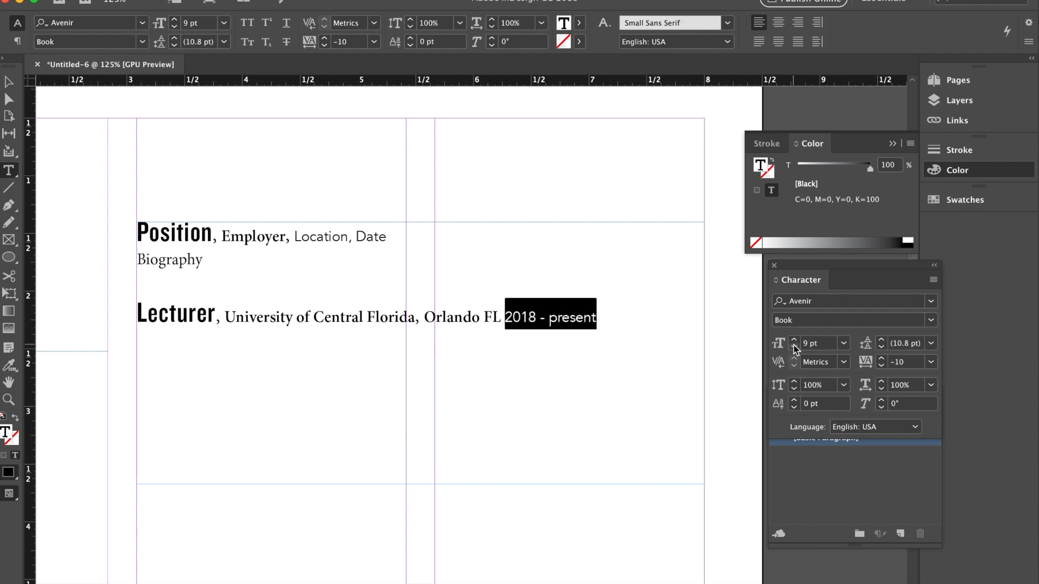
{"action": "left_click", "coordinate": [795, 347]}
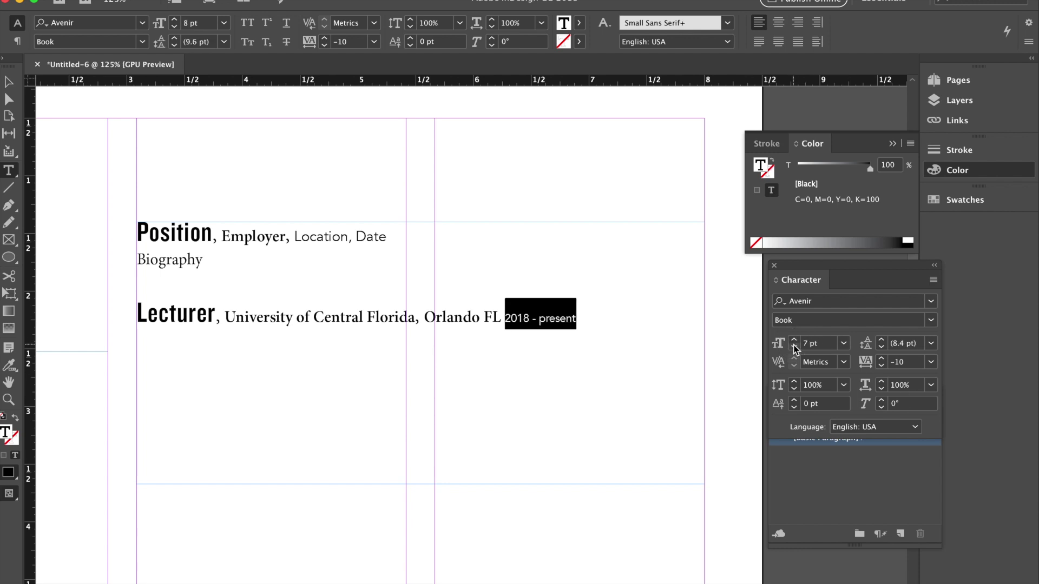
{"action": "left_click", "coordinate": [503, 318]}
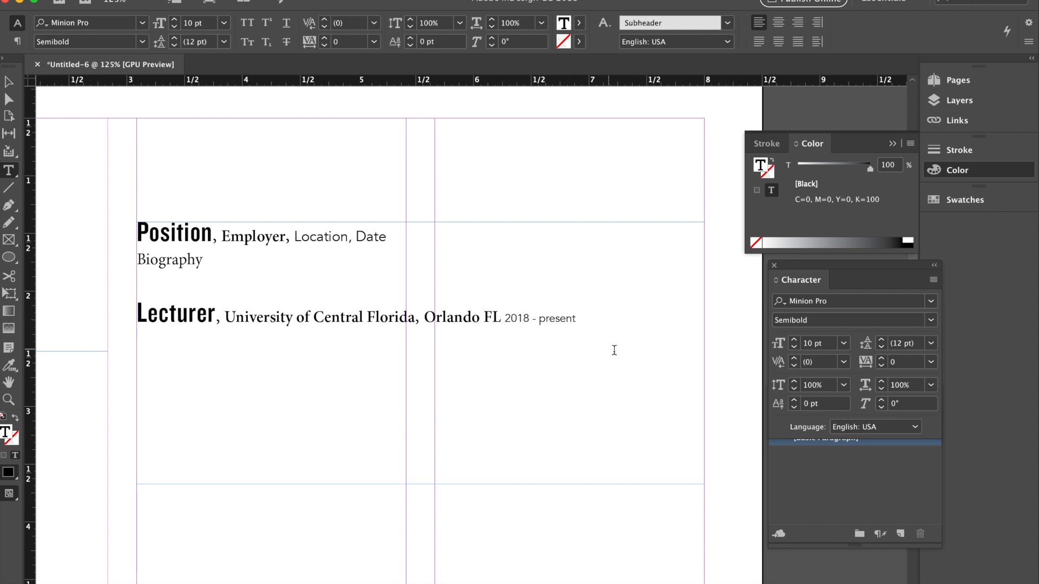
{"action": "type", "text": "|"}
{"action": "mouse_move", "coordinate": [580, 318]}
{"action": "left_mouse_down"}
{"action": "mouse_move", "coordinate": [503, 315]}
{"action": "mouse_move", "coordinate": [579, 319]}
{"action": "left_mouse_up"}
{"action": "left_click", "coordinate": [510, 316]}
{"action": "key", "text": "ctrl+shift+comma"}
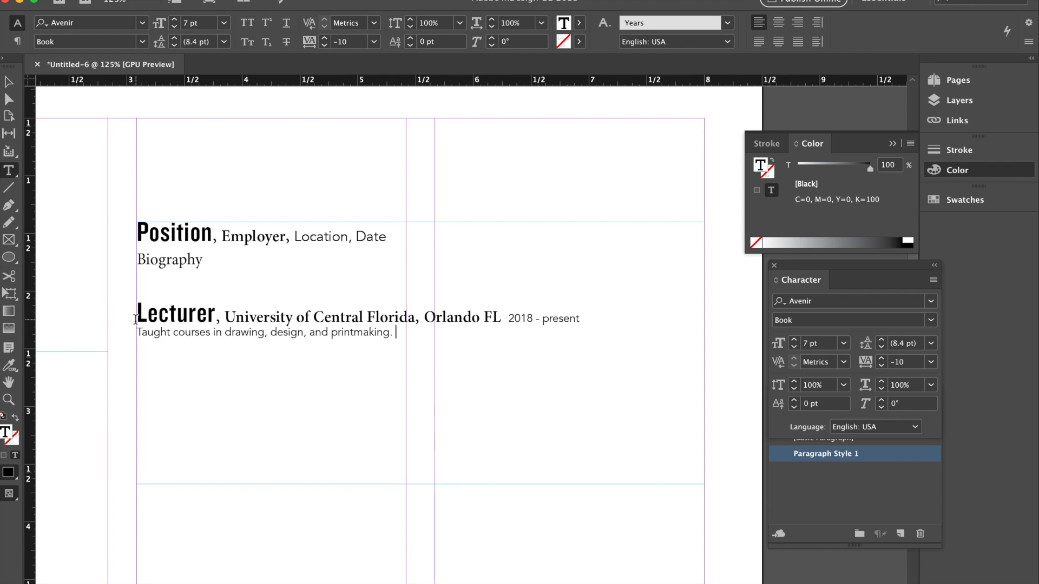
Browse Paragraph Style 1's settings for the course description line and reach its Tabs category.
{"action": "left_click_drag", "start_coordinate": [135, 333], "coordinate": [452, 334]}
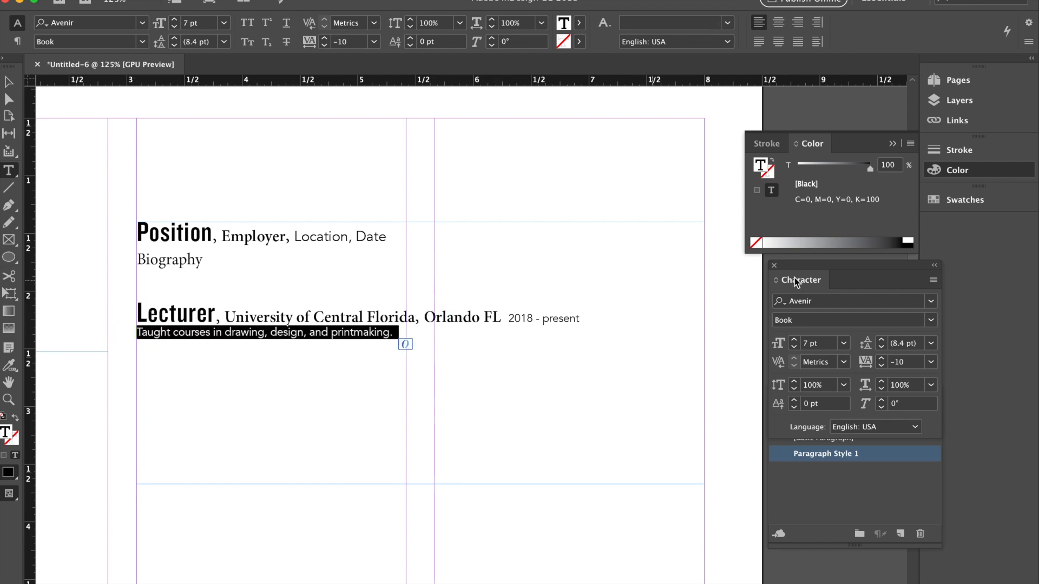
{"action": "left_click", "coordinate": [907, 425]}
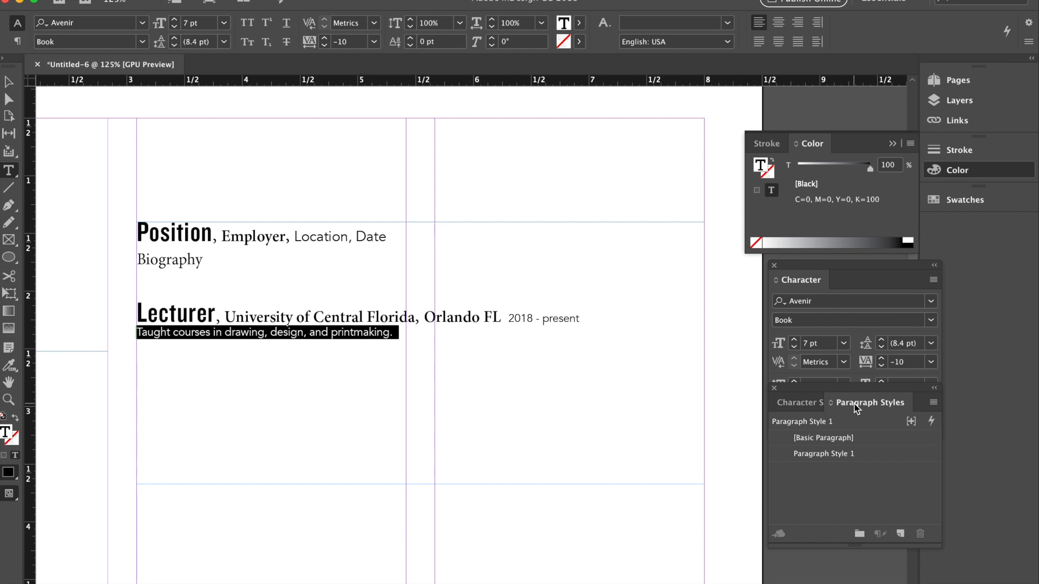
{"action": "double_click", "coordinate": [854, 455]}
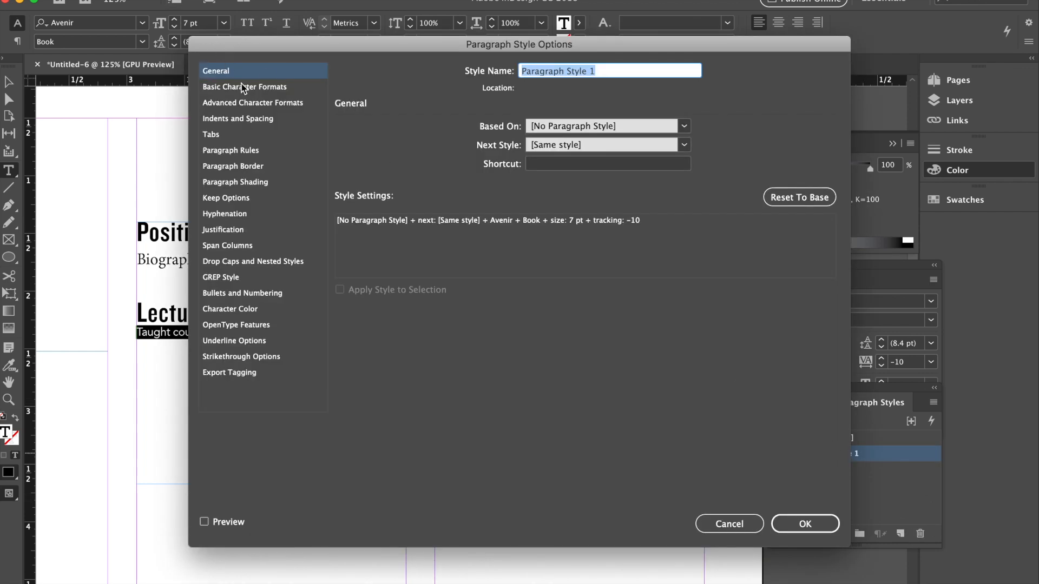
{"action": "left_click", "coordinate": [244, 88]}
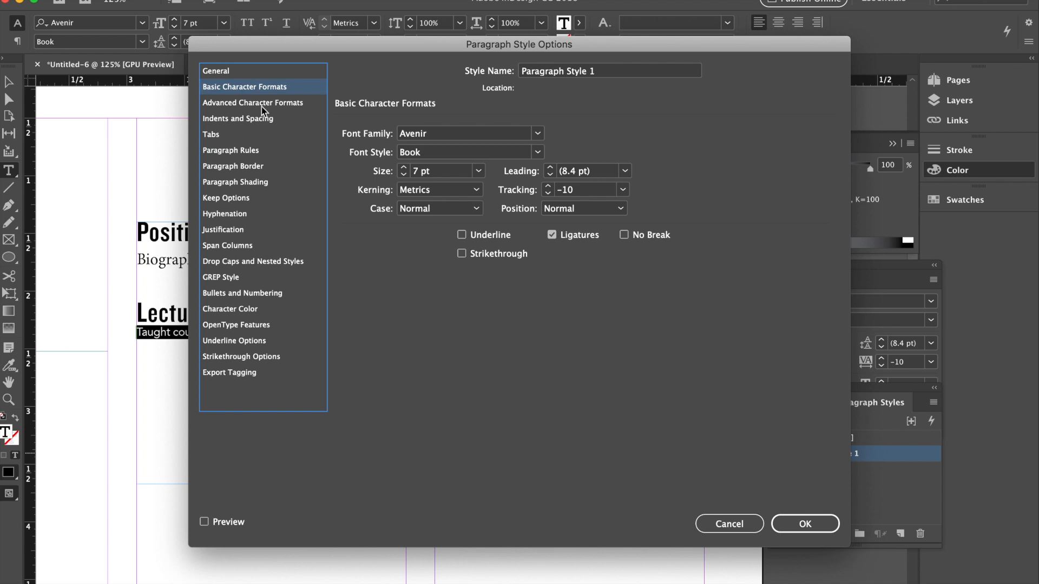
{"action": "left_click", "coordinate": [252, 106]}
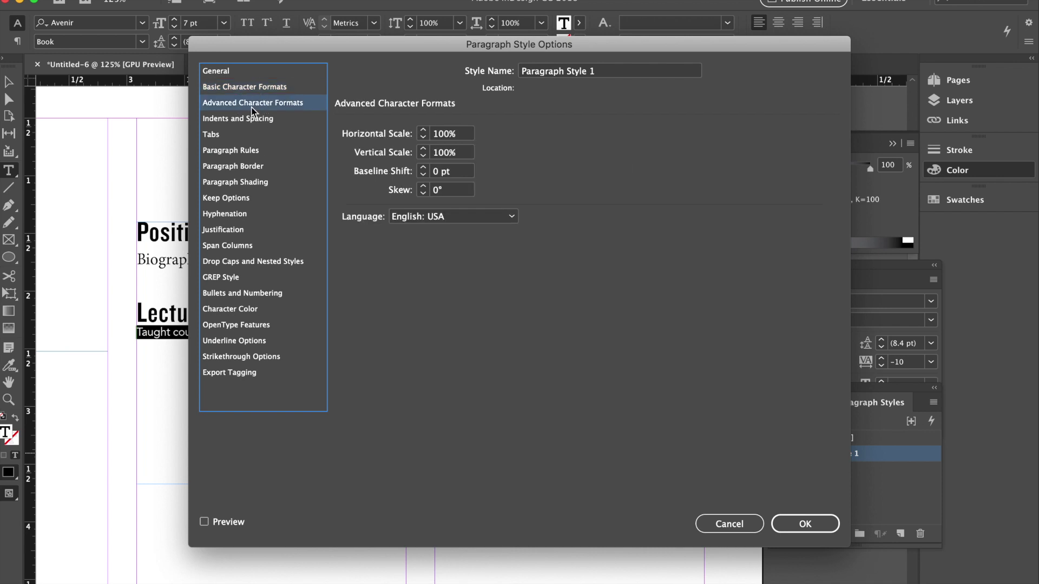
{"action": "left_click", "coordinate": [232, 214]}
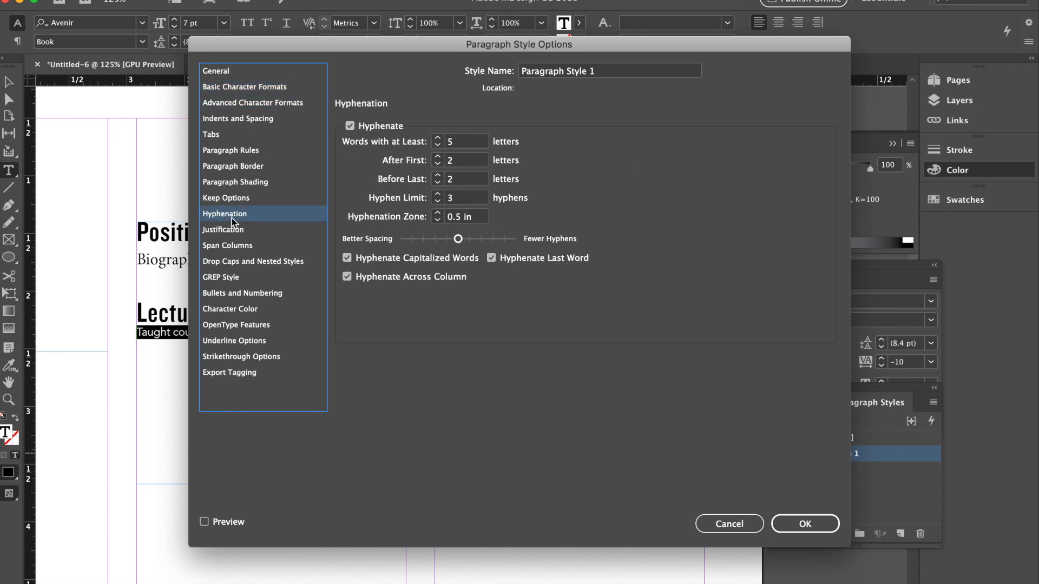
{"action": "left_click", "coordinate": [231, 264]}
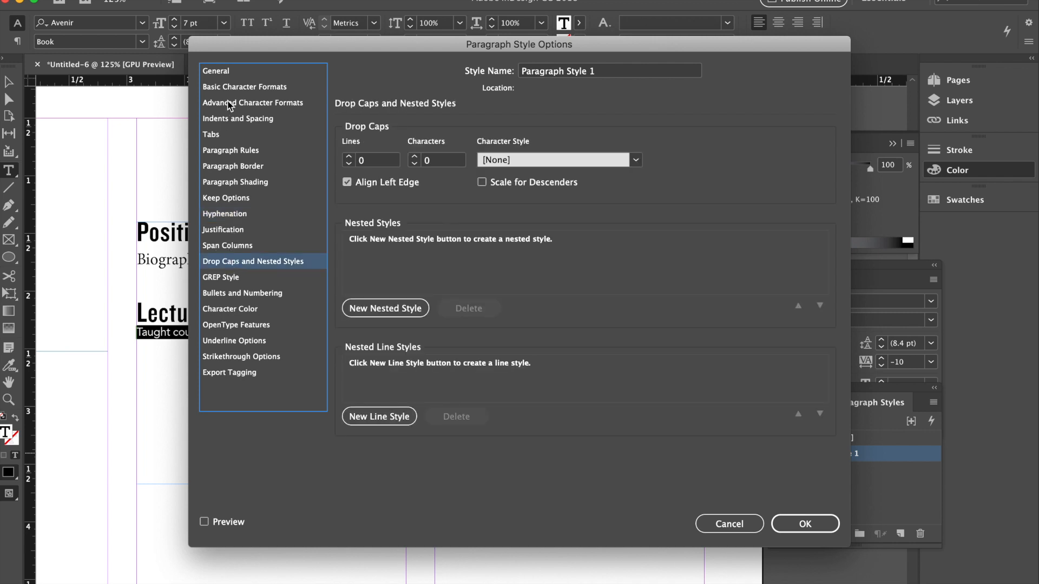
{"action": "left_click", "coordinate": [230, 150]}
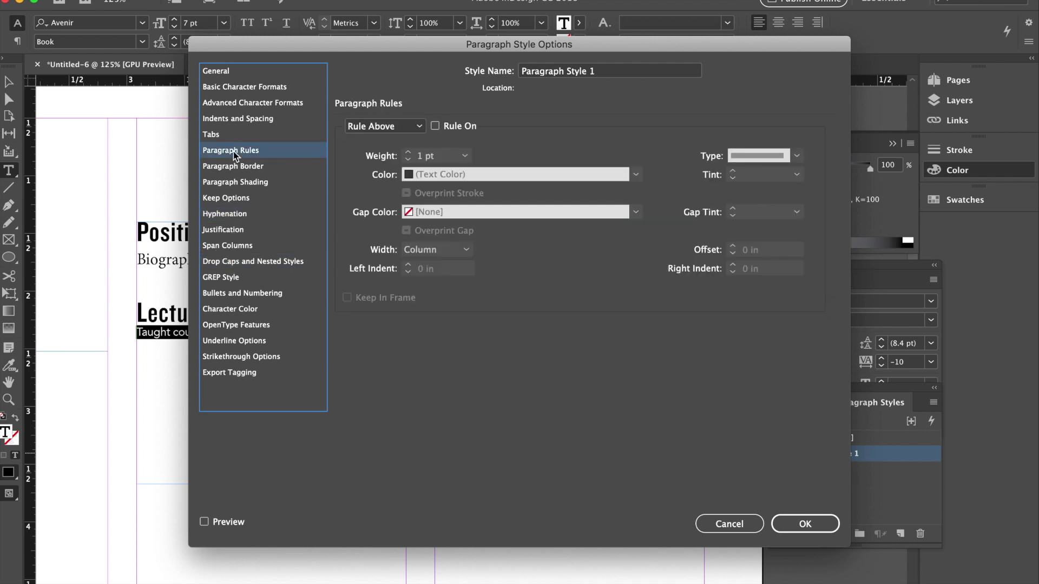
{"action": "left_click", "coordinate": [398, 127]}
{"action": "left_click", "coordinate": [565, 125]}
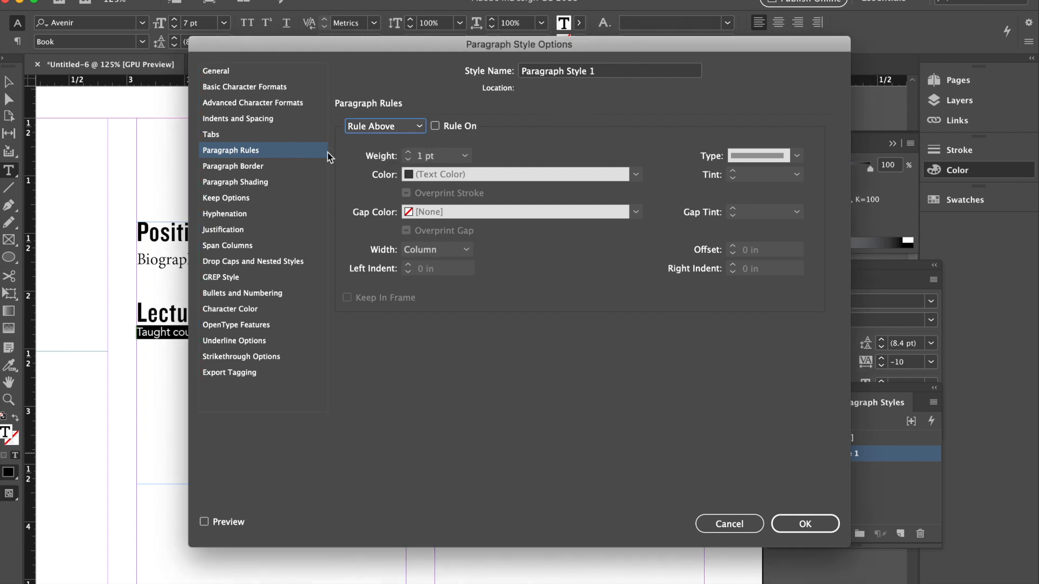
{"action": "left_click", "coordinate": [234, 136]}
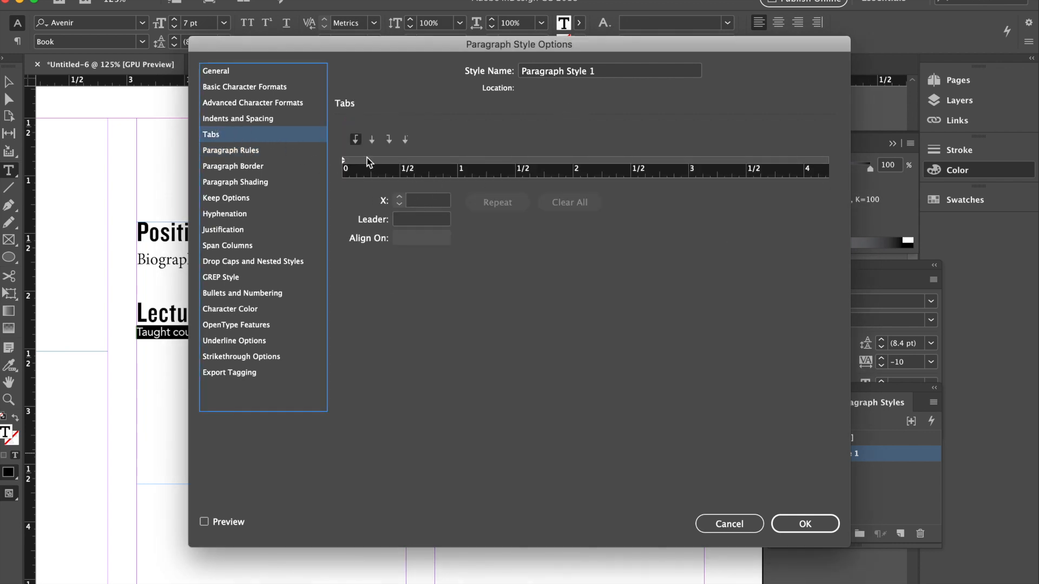
Add a tab stop to Paragraph Style 1 and settle it at about 0.24 in.
{"action": "left_click_drag", "start_coordinate": [344, 160], "coordinate": [361, 167]}
{"action": "left_click_drag", "start_coordinate": [345, 49], "coordinate": [487, 47]}
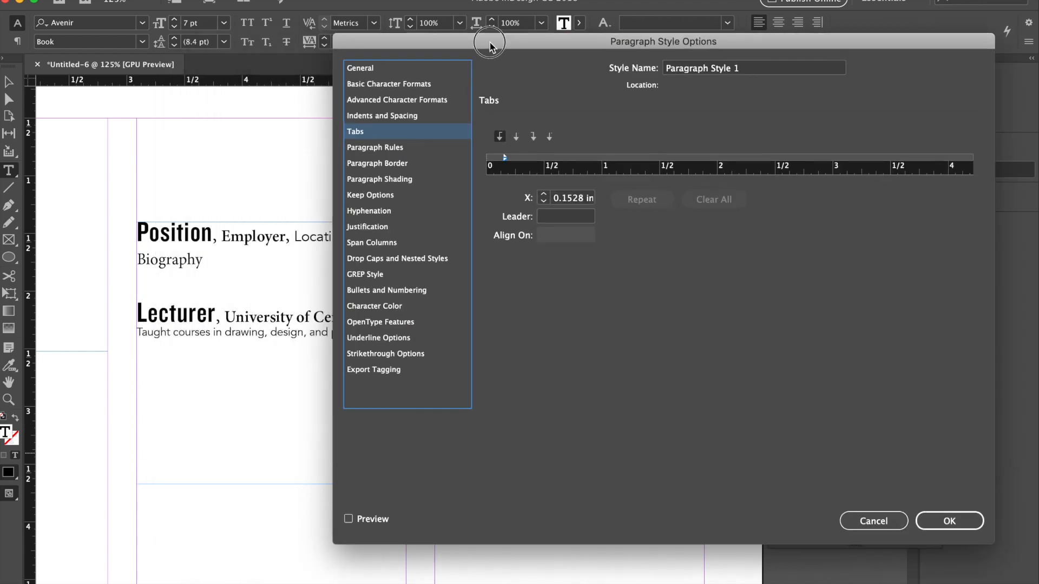
{"action": "left_click", "coordinate": [502, 163]}
{"action": "left_click_drag", "start_coordinate": [502, 163], "coordinate": [571, 168]}
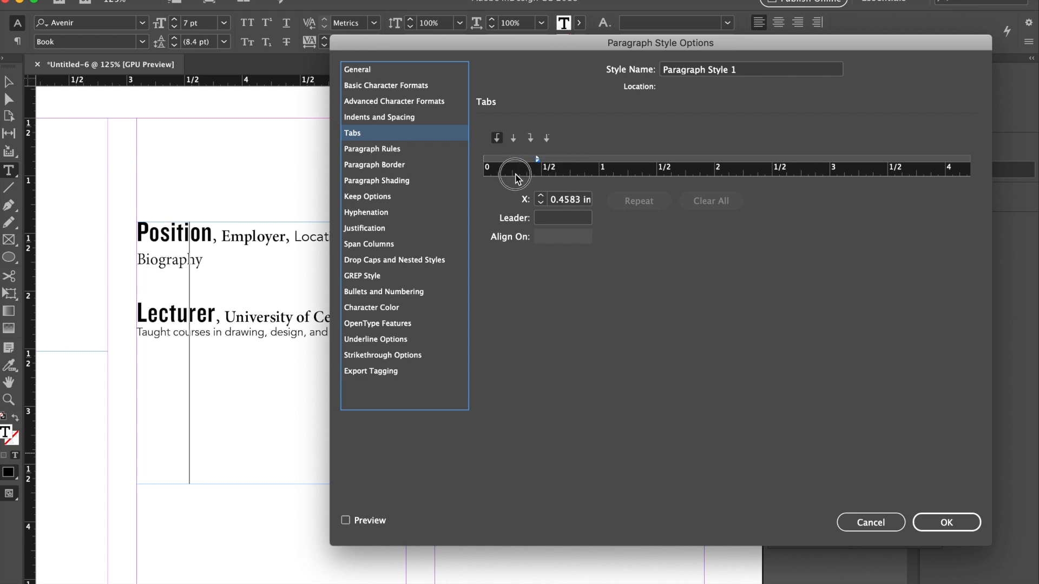
{"action": "left_click", "coordinate": [536, 160]}
{"action": "left_click_drag", "start_coordinate": [536, 159], "coordinate": [512, 161]}
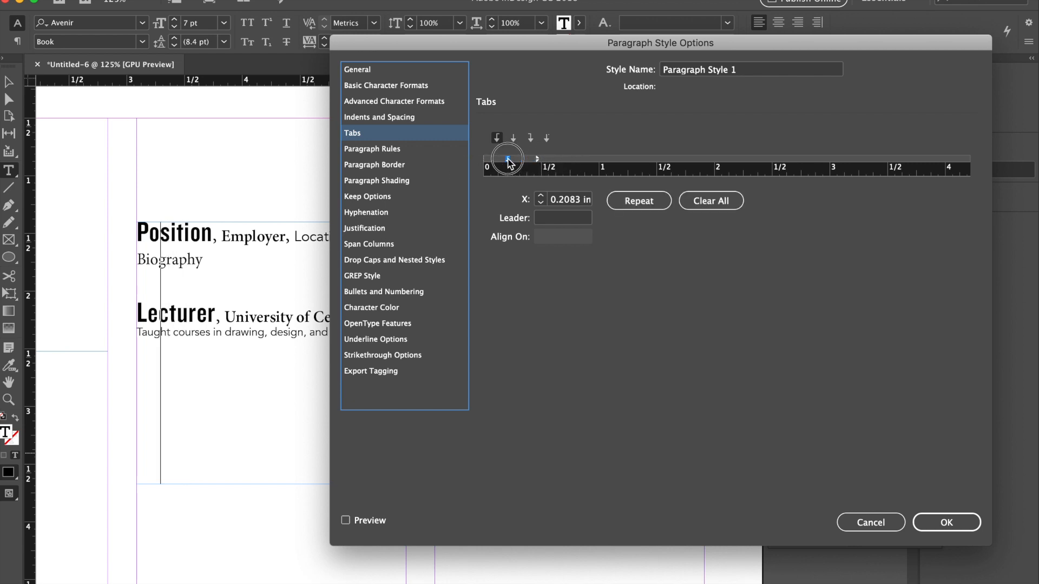
{"action": "left_click", "coordinate": [940, 525]}
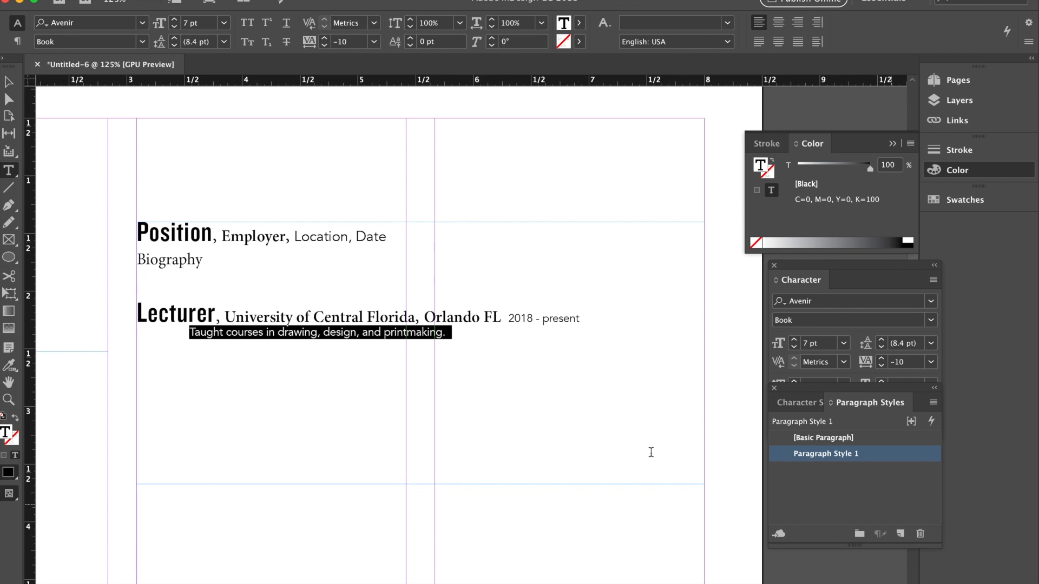
{"action": "left_click", "coordinate": [192, 334]}
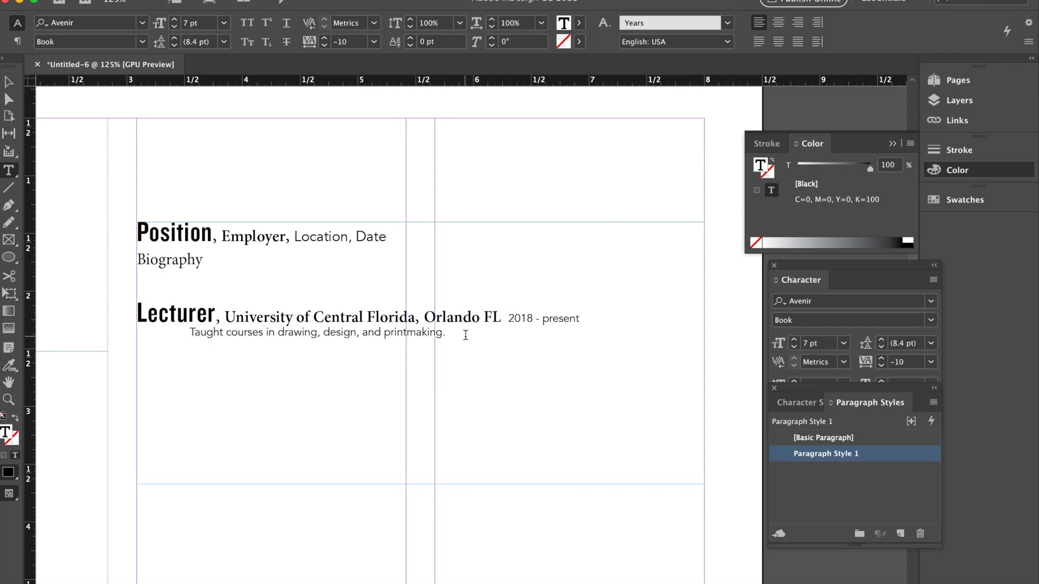
{"action": "left_click_drag", "start_coordinate": [465, 333], "coordinate": [192, 333]}
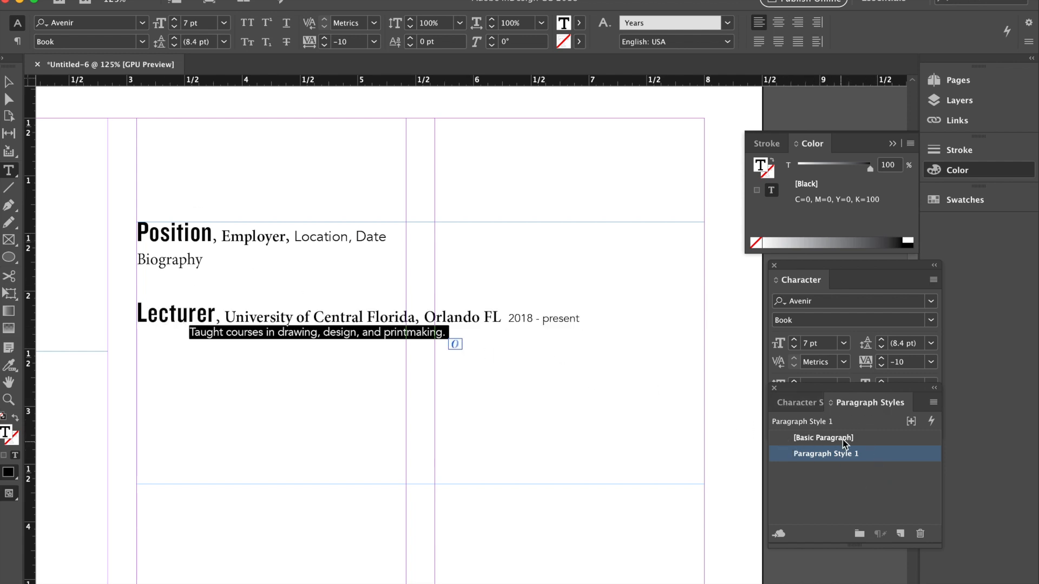
{"action": "left_click", "coordinate": [800, 411]}
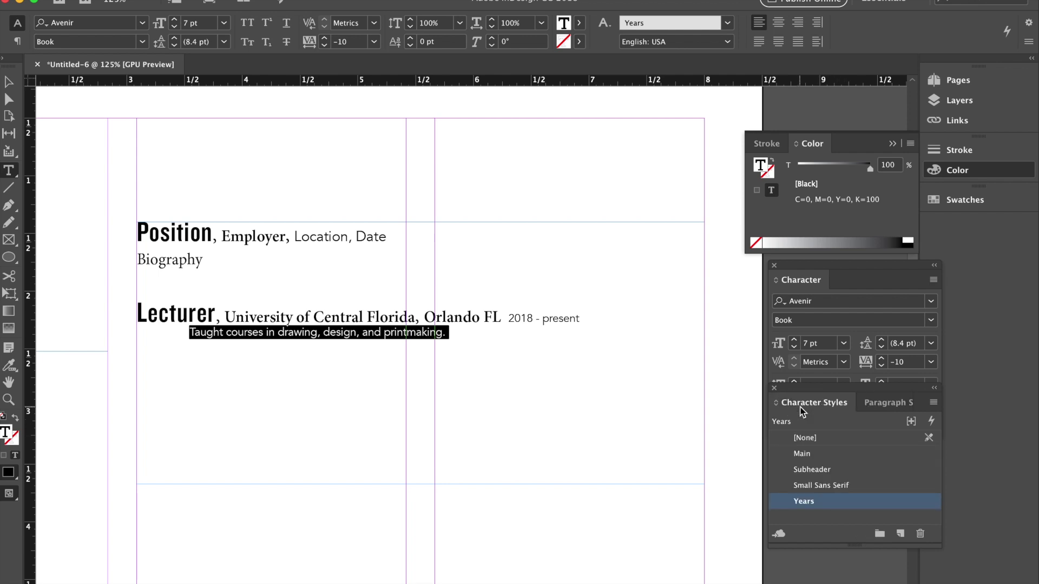
{"action": "double_click", "coordinate": [803, 503]}
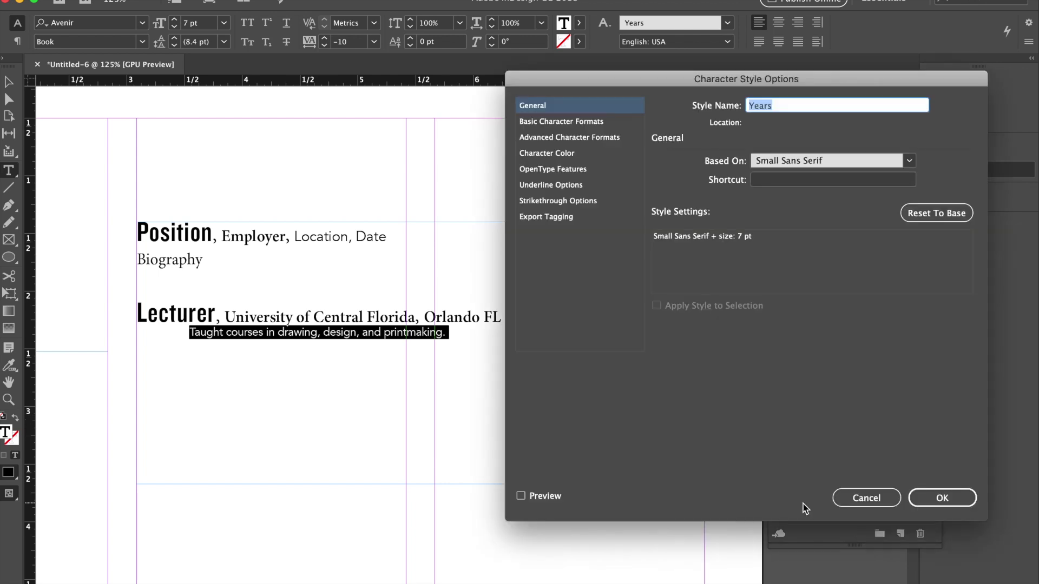
{"action": "left_click", "coordinate": [866, 497]}
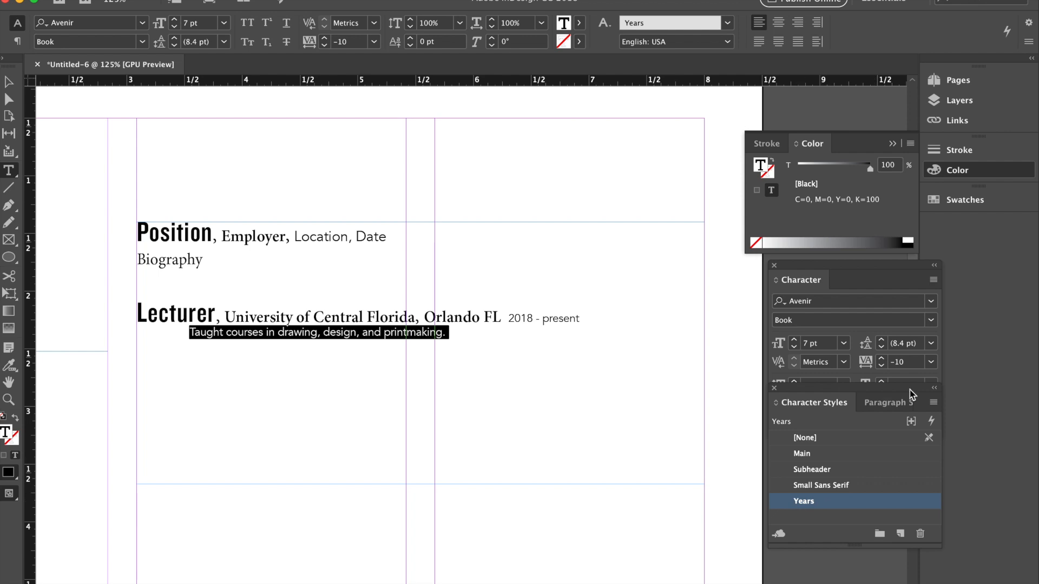
{"action": "left_click", "coordinate": [889, 401]}
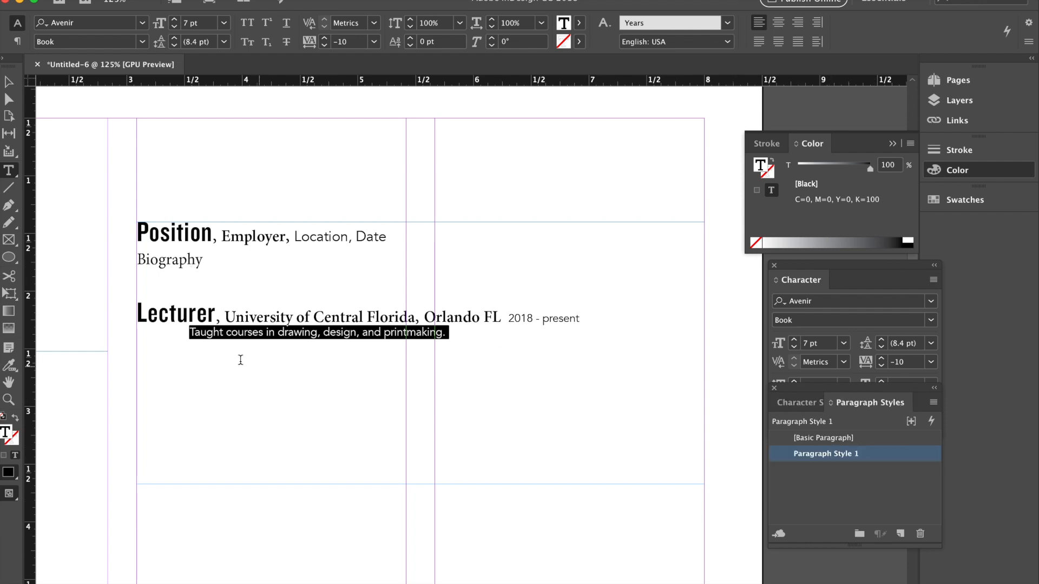
{"action": "left_click", "coordinate": [213, 338]}
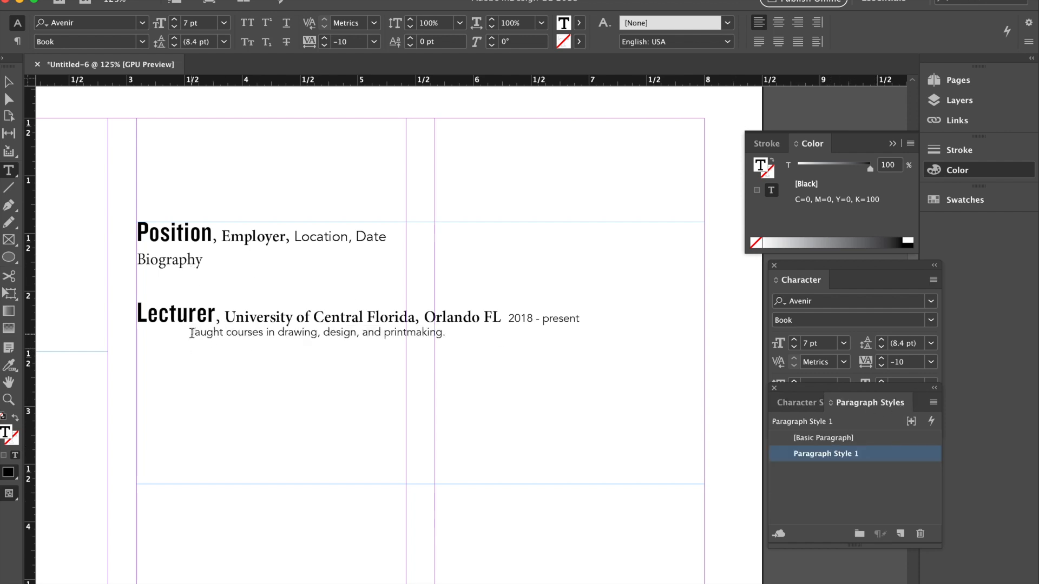
{"action": "left_click_drag", "start_coordinate": [191, 333], "coordinate": [447, 333]}
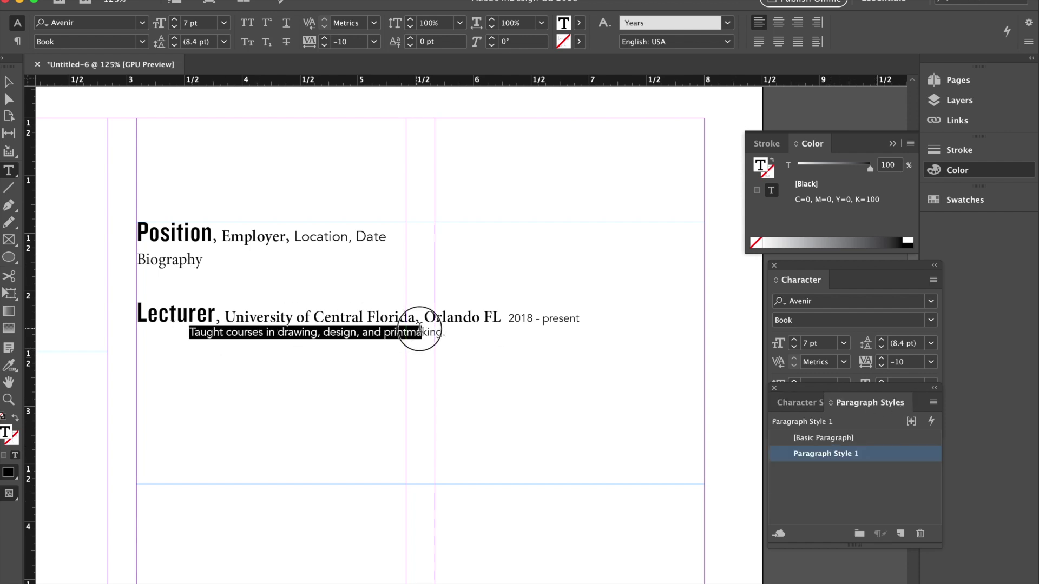
Raise Paragraph Style 1's line spacing to 10 pt.
{"action": "double_click", "coordinate": [813, 454]}
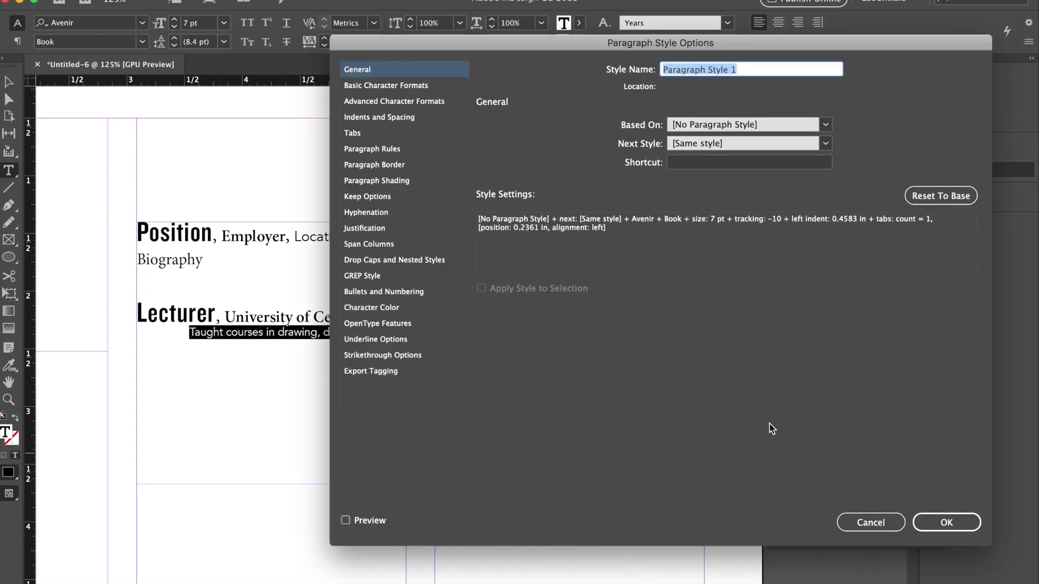
{"action": "left_click", "coordinate": [370, 88]}
{"action": "left_click", "coordinate": [368, 102]}
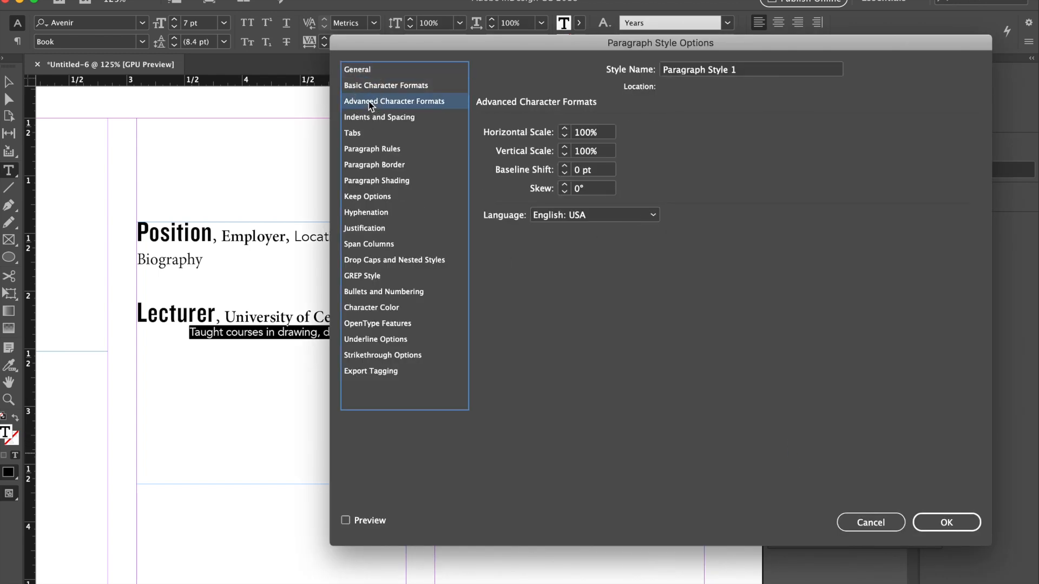
{"action": "left_click", "coordinate": [369, 89]}
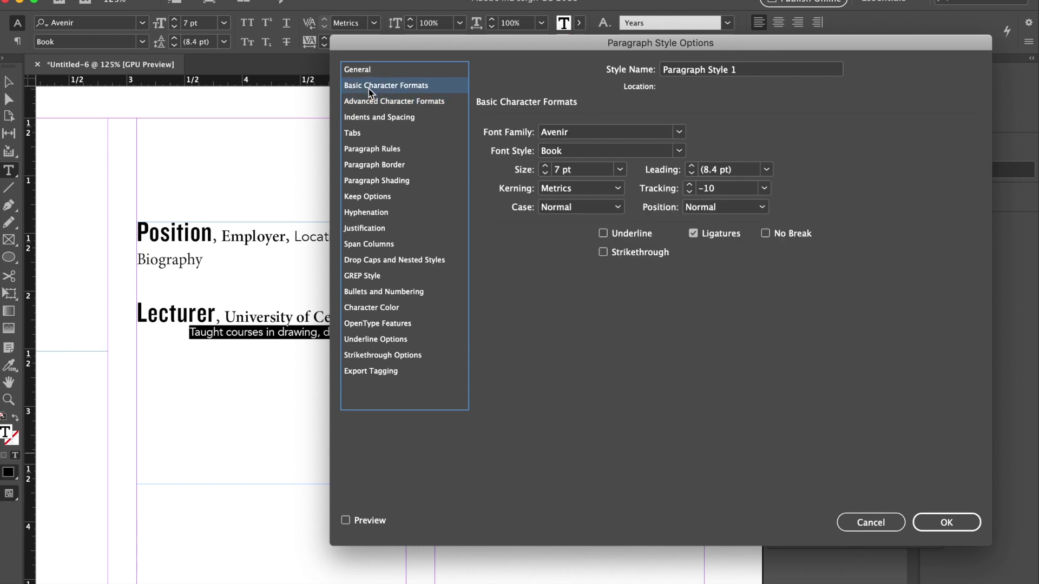
{"action": "left_click", "coordinate": [691, 165]}
{"action": "left_click", "coordinate": [690, 166]}
{"action": "left_click", "coordinate": [956, 524]}
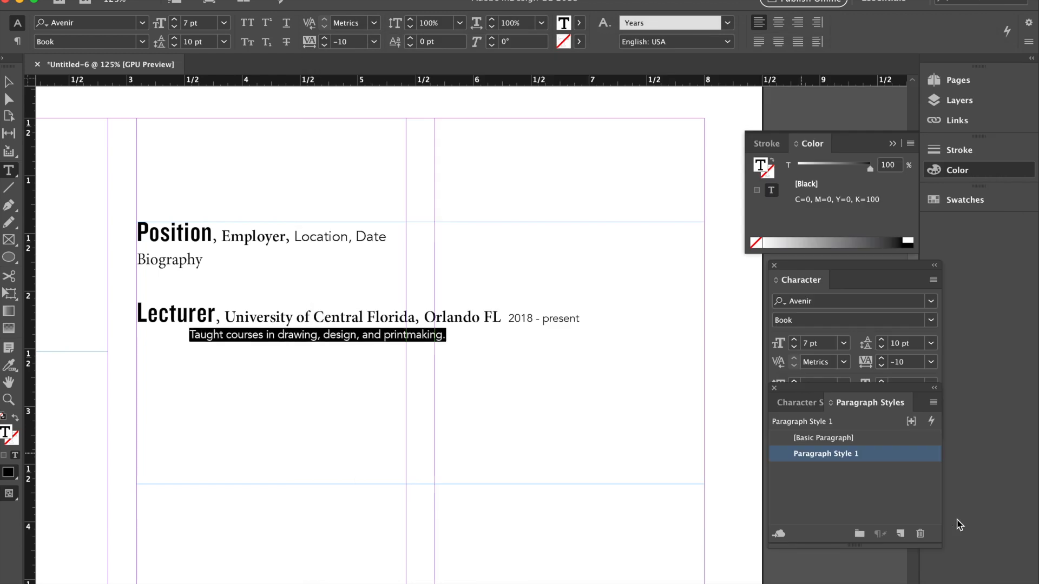
{"action": "left_click", "coordinate": [419, 341]}
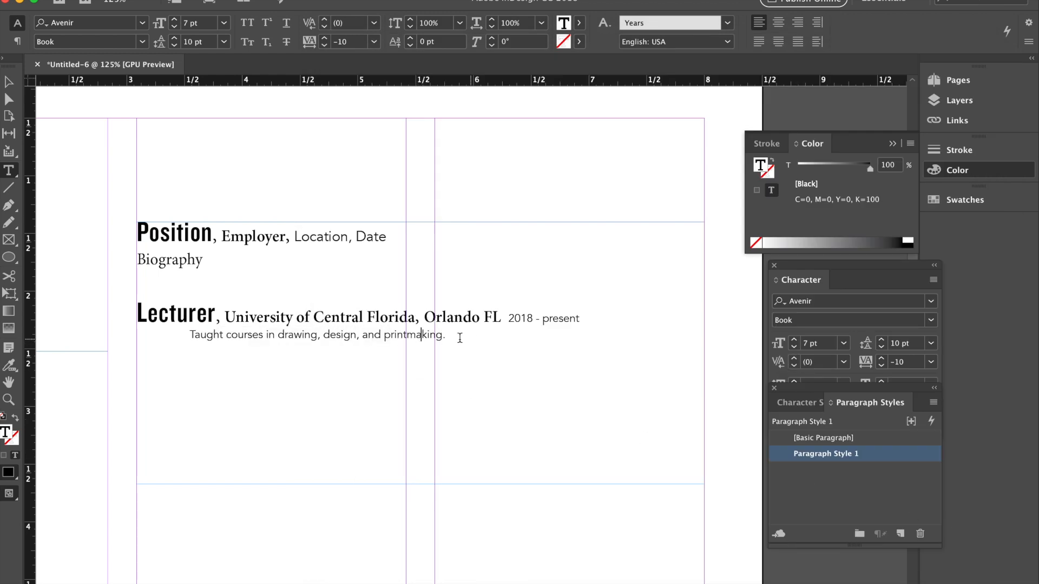
Move Paragraph Style 1's tab stop to the left edge so the description sits flush left.
{"action": "left_click_drag", "start_coordinate": [459, 336], "coordinate": [189, 335]}
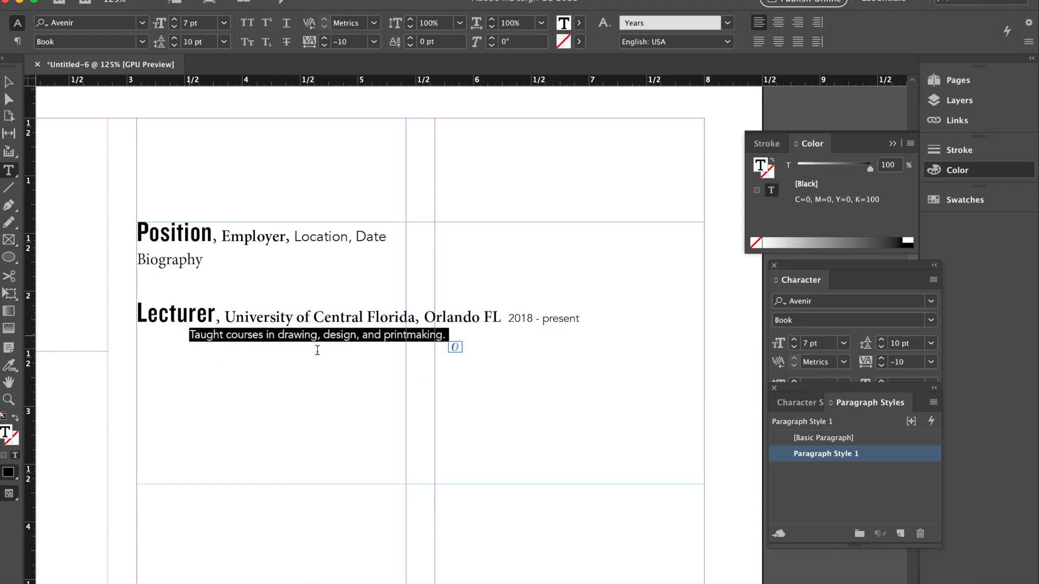
{"action": "double_click", "coordinate": [915, 459]}
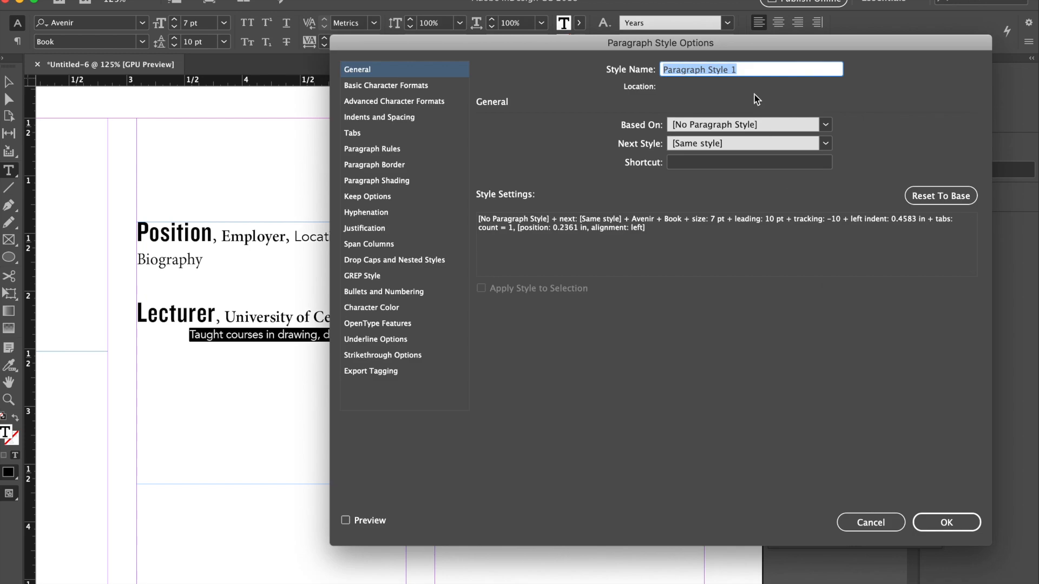
{"action": "left_click", "coordinate": [355, 133]}
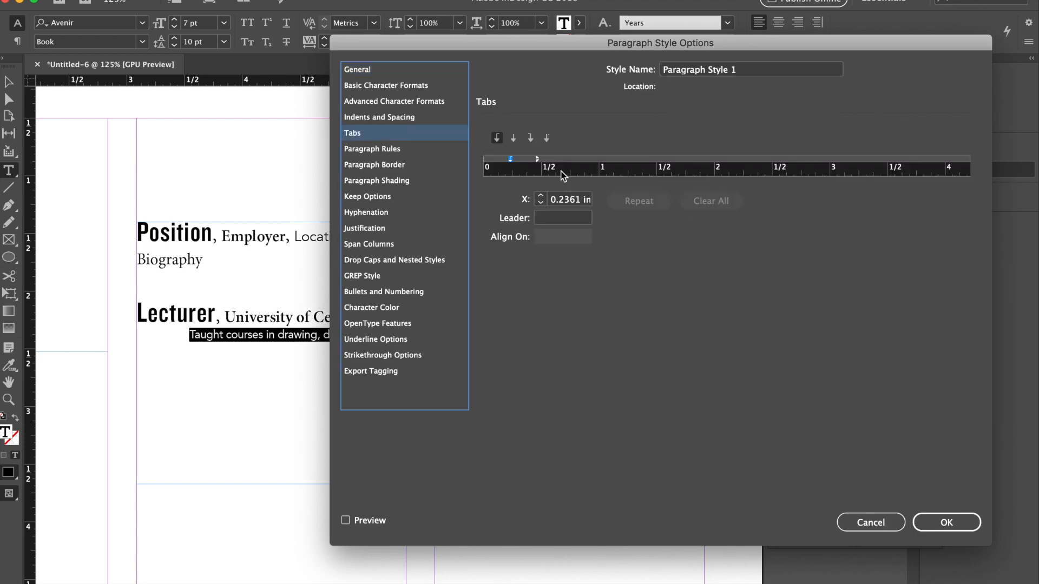
{"action": "left_click_drag", "start_coordinate": [537, 159], "coordinate": [475, 156]}
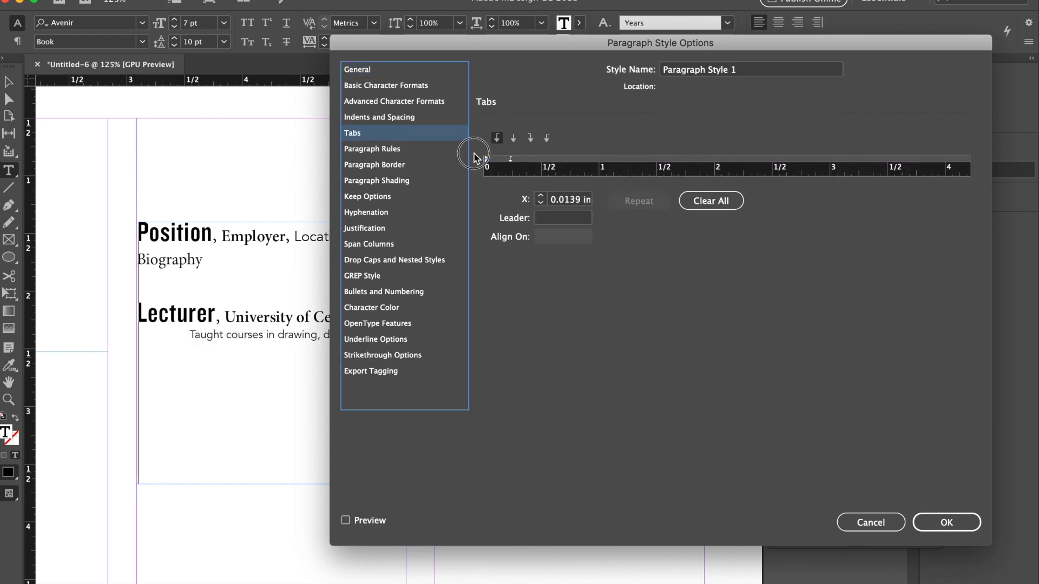
{"action": "left_click", "coordinate": [947, 522]}
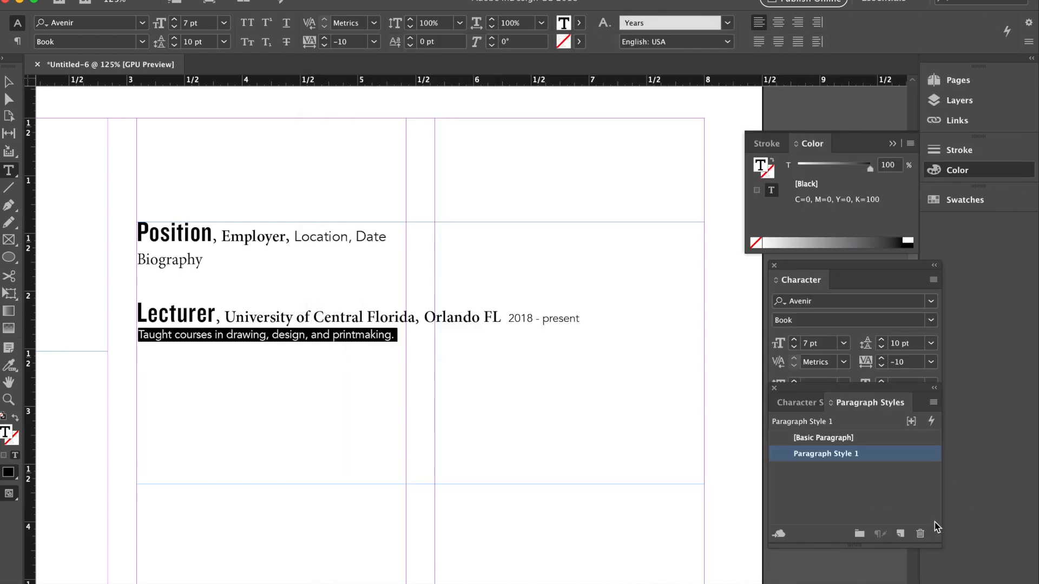
{"action": "left_click", "coordinate": [415, 426]}
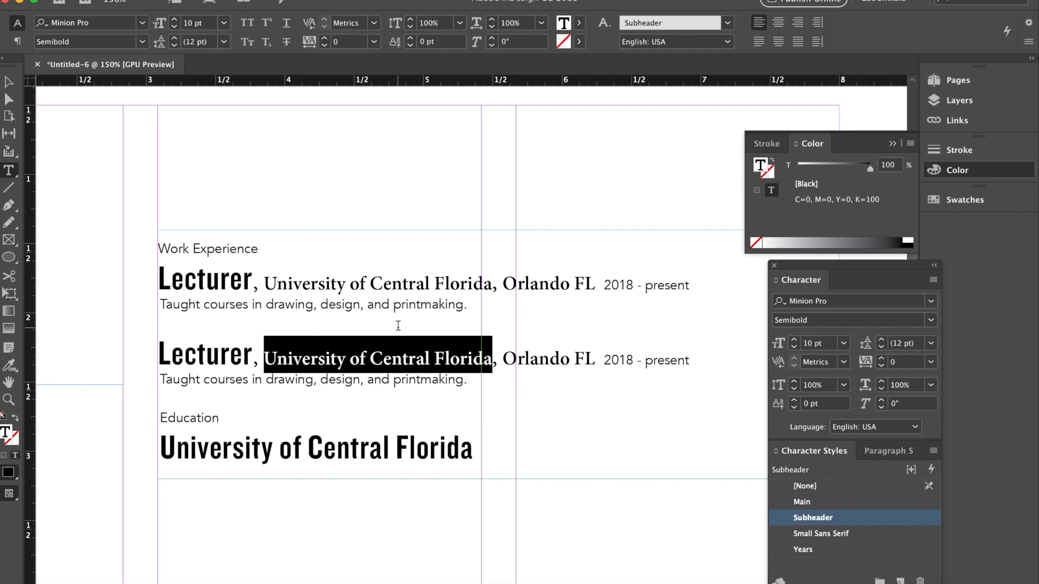
Widen the Taught courses description line's letter spacing and review the Years style.
{"action": "left_click", "coordinate": [450, 349]}
{"action": "scroll", "coordinate": [451, 350], "scroll_direction": "down", "scroll_amount": 1}
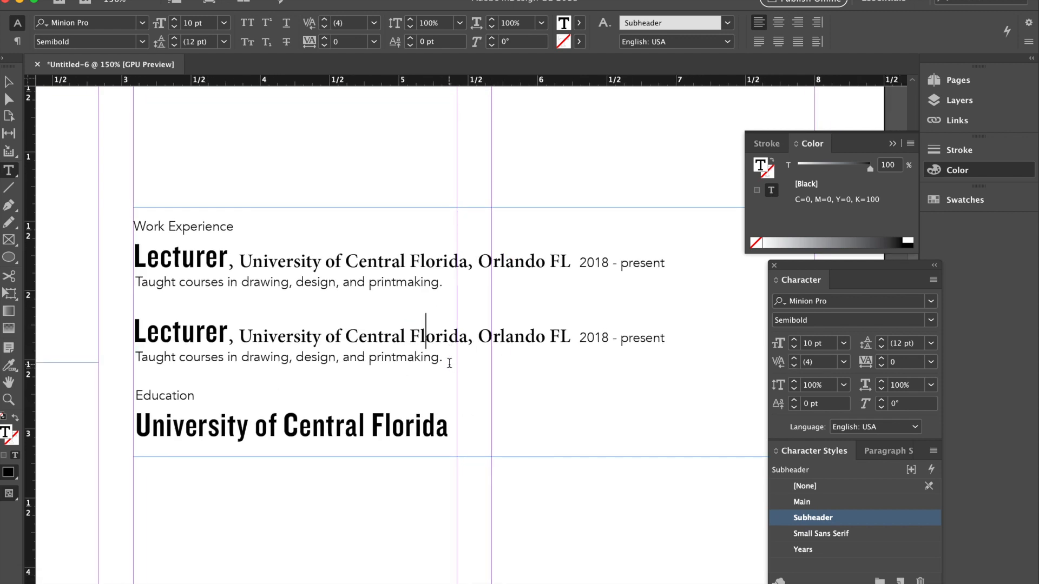
{"action": "left_click_drag", "start_coordinate": [449, 363], "coordinate": [112, 359]}
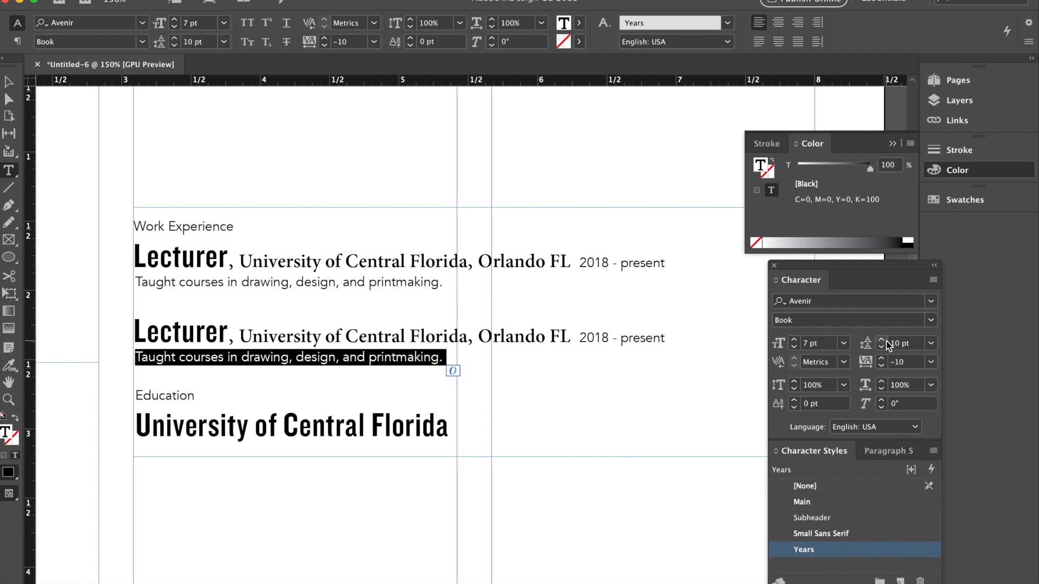
{"action": "left_click", "coordinate": [882, 358]}
{"action": "left_click", "coordinate": [882, 358]}
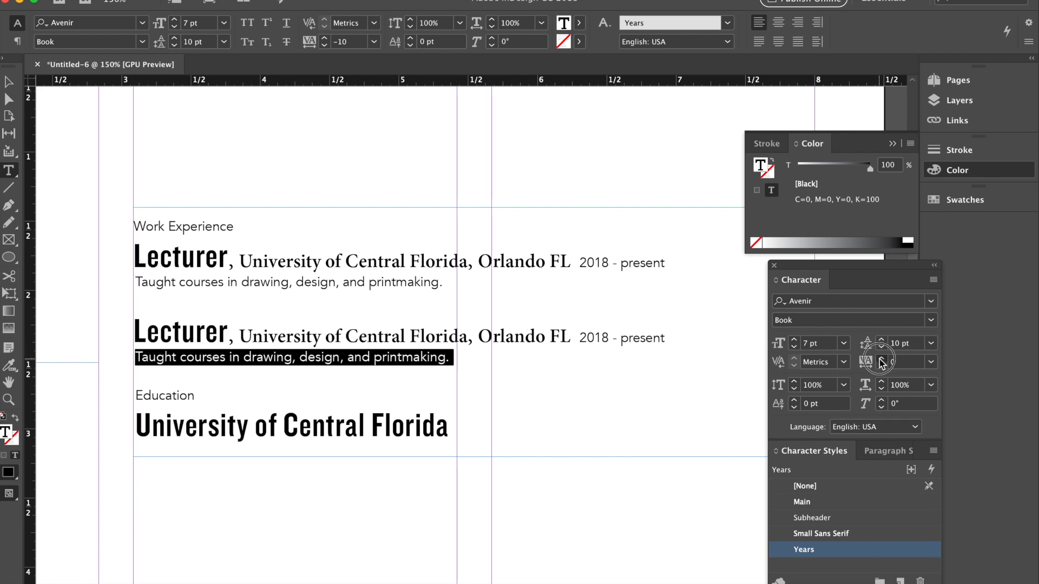
{"action": "left_click", "coordinate": [882, 358]}
{"action": "left_click", "coordinate": [882, 358]}
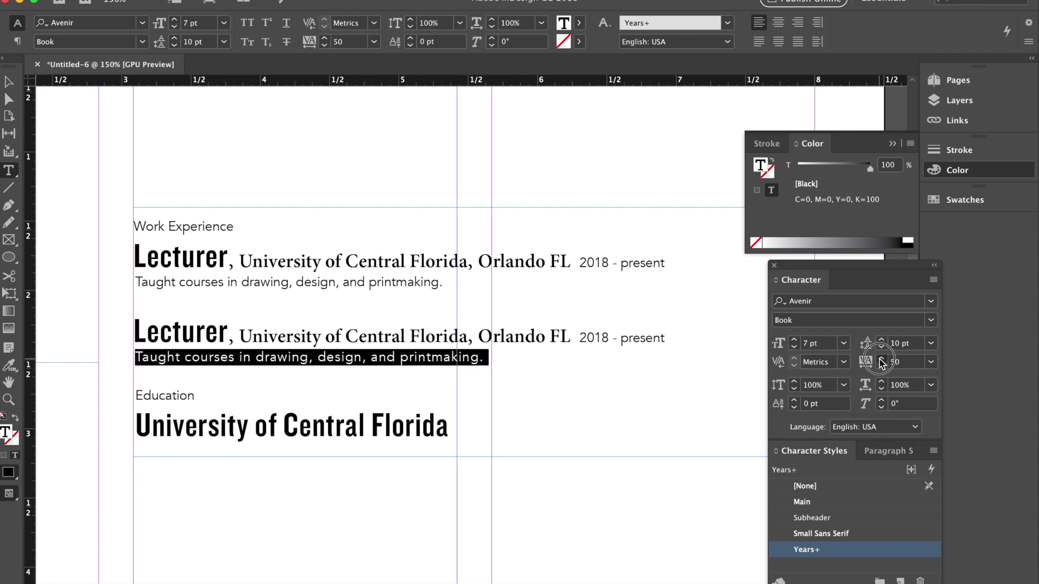
{"action": "left_click", "coordinate": [825, 565]}
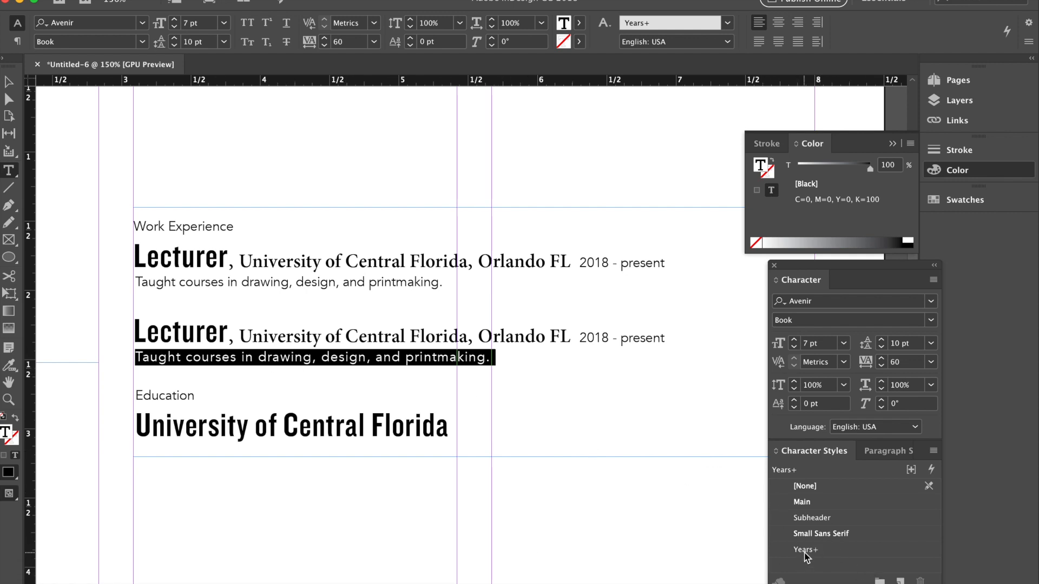
{"action": "double_click", "coordinate": [797, 556]}
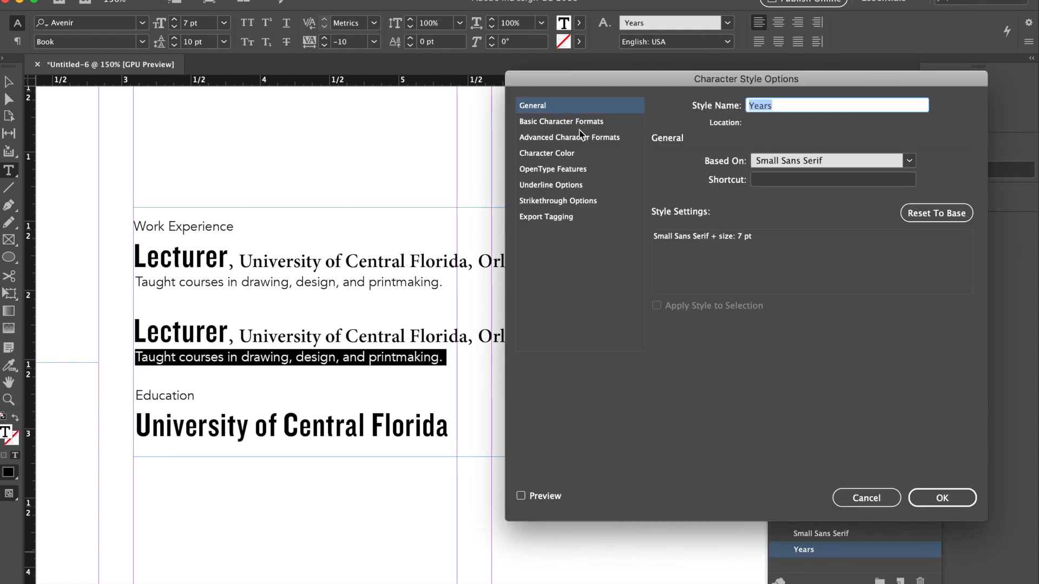
{"action": "left_click", "coordinate": [942, 498]}
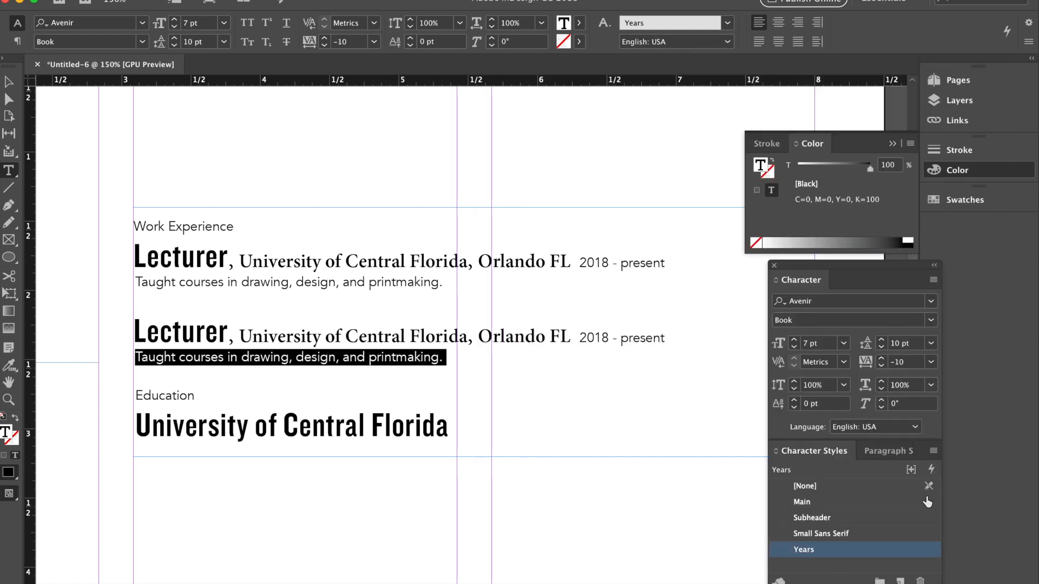
{"action": "left_click", "coordinate": [360, 358]}
{"action": "scroll", "coordinate": [360, 358], "scroll_direction": "down", "scroll_amount": 3}
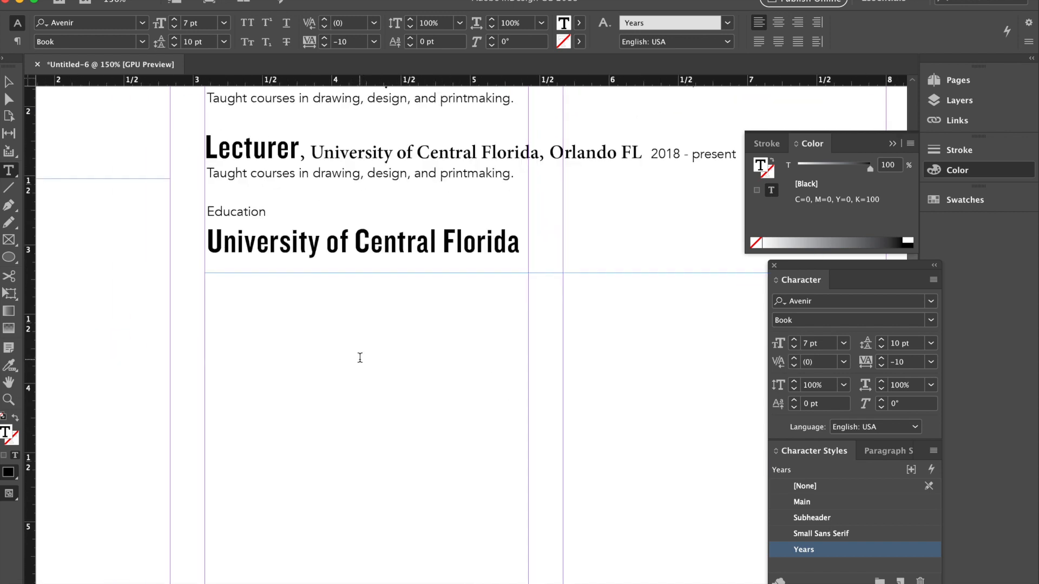
{"action": "scroll", "coordinate": [360, 358], "scroll_direction": "up", "scroll_amount": 2}
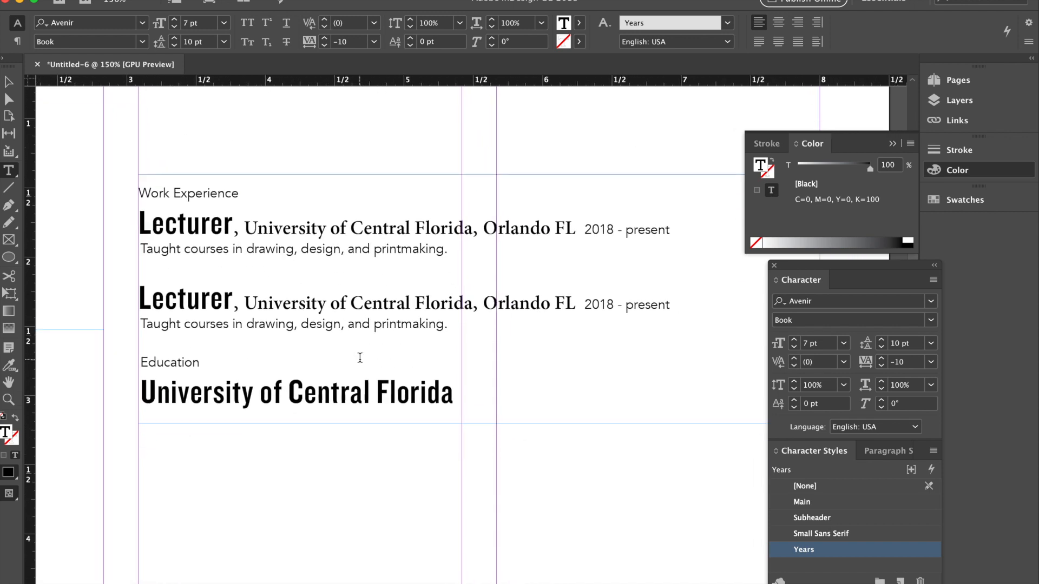
Add ', Graphic Design' and 'Orlando FL' after Florida, pushing Graphic Design onto its own line.
{"action": "triple_click", "coordinate": [449, 390]}
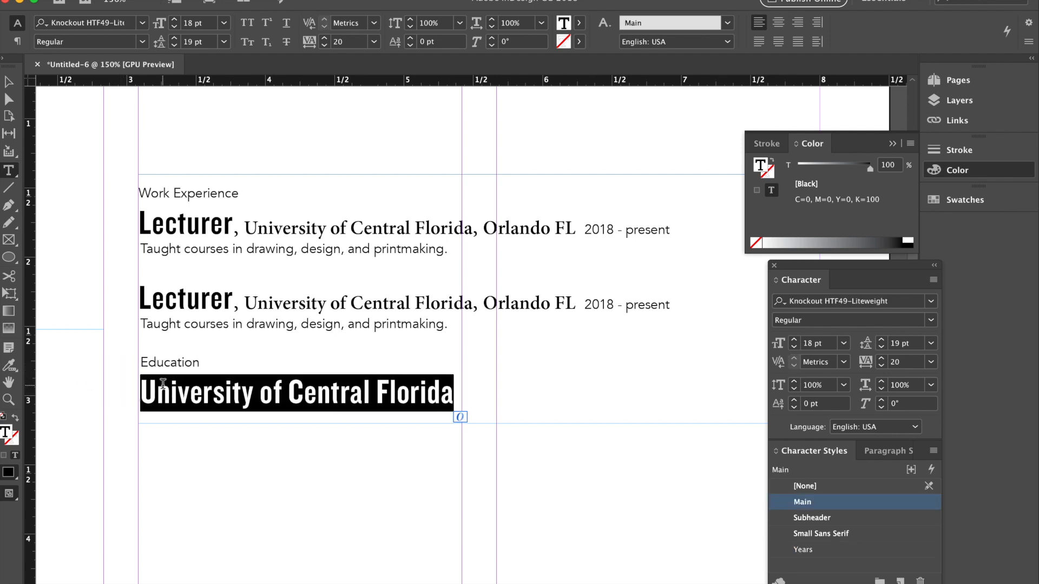
{"action": "left_click", "coordinate": [200, 363]}
{"action": "left_click", "coordinate": [453, 394]}
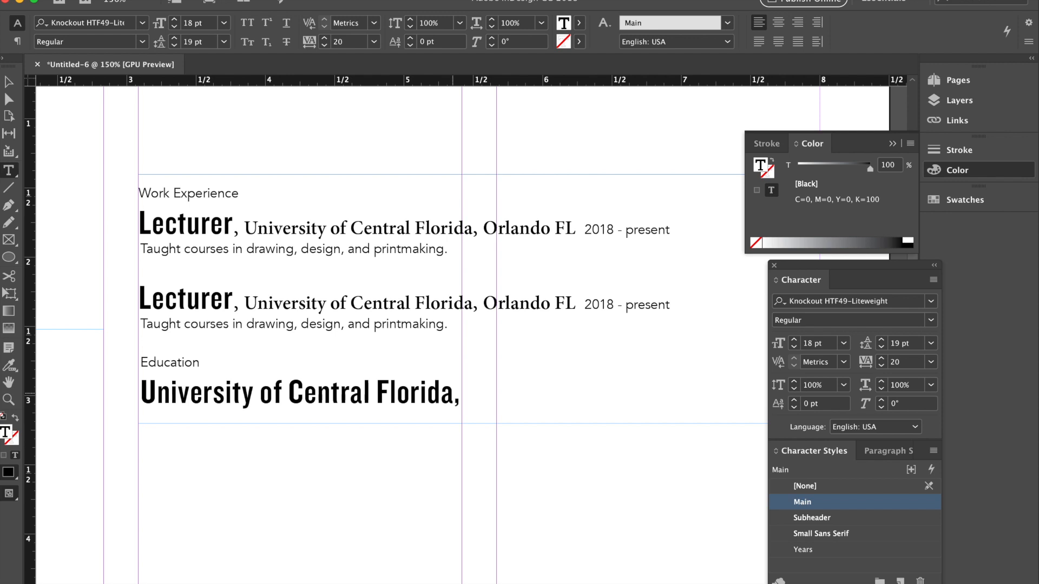
{"action": "scroll", "coordinate": [438, 325], "scroll_direction": "down", "scroll_amount": 1}
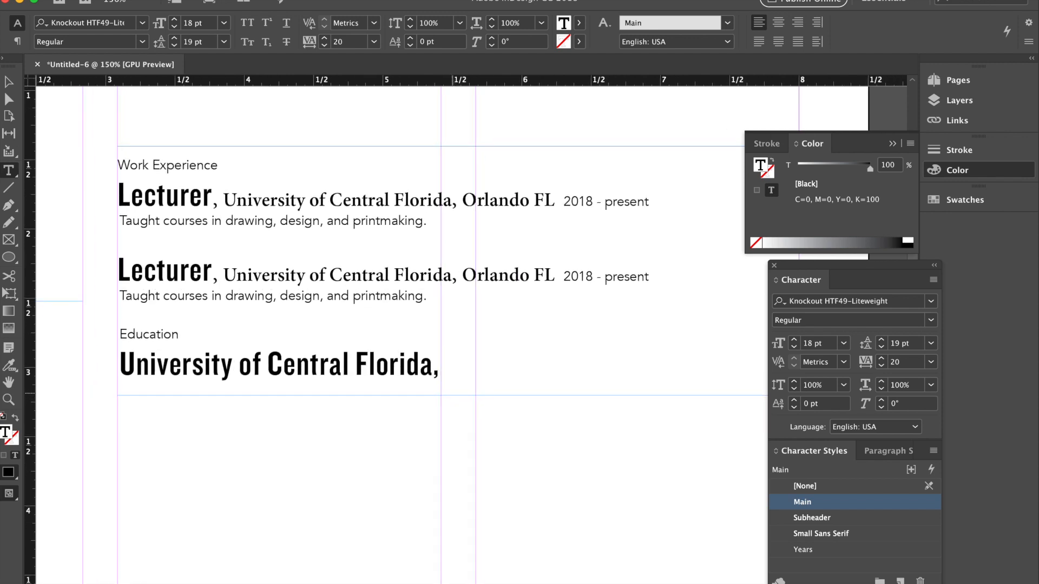
{"action": "type", "text": "Grao"}
{"action": "key", "text": "BackSpace"}
{"action": "type", "text": "ph"}
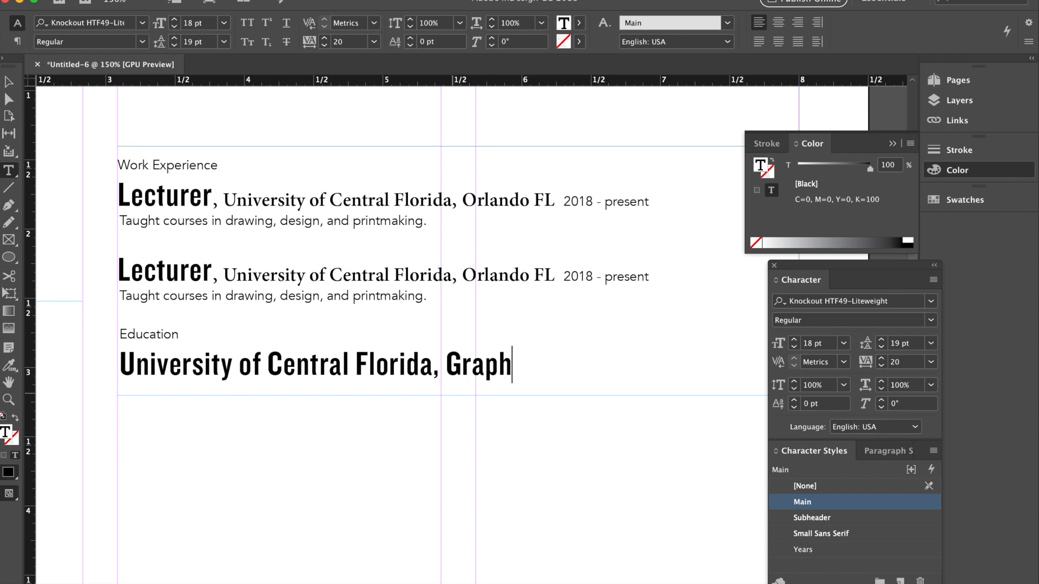
{"action": "type", "text": "ic Design"}
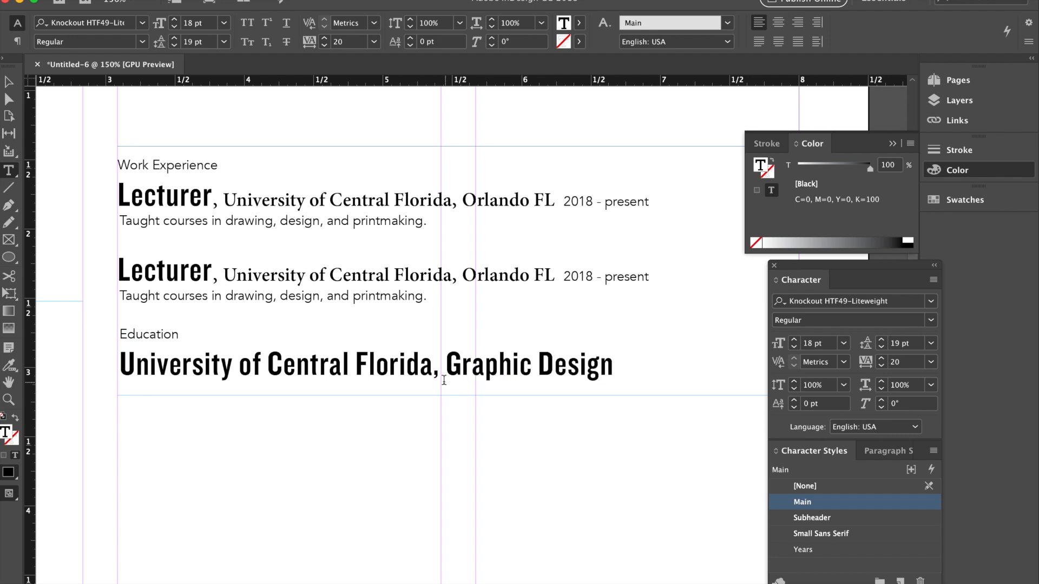
{"action": "left_click", "coordinate": [437, 366]}
{"action": "left_click", "coordinate": [446, 368]}
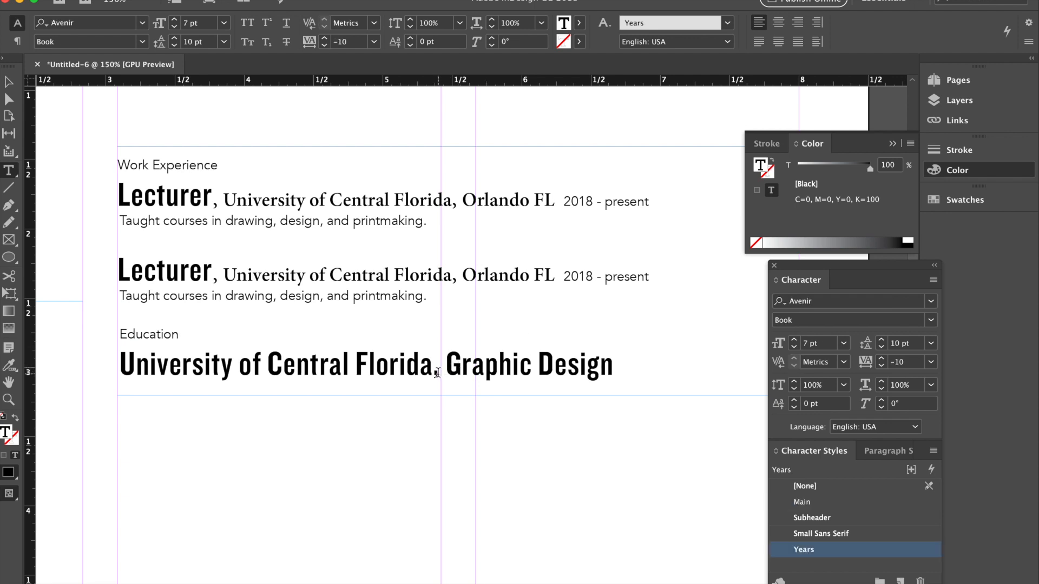
{"action": "type", "text": "Orland"}
{"action": "type", "text": "o FL"}
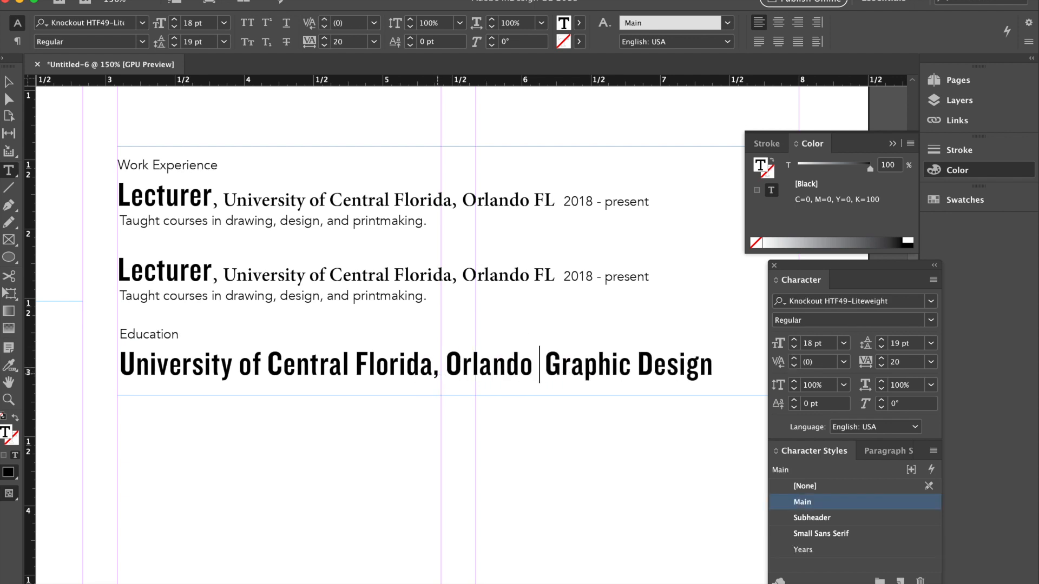
{"action": "left_click", "coordinate": [569, 369]}
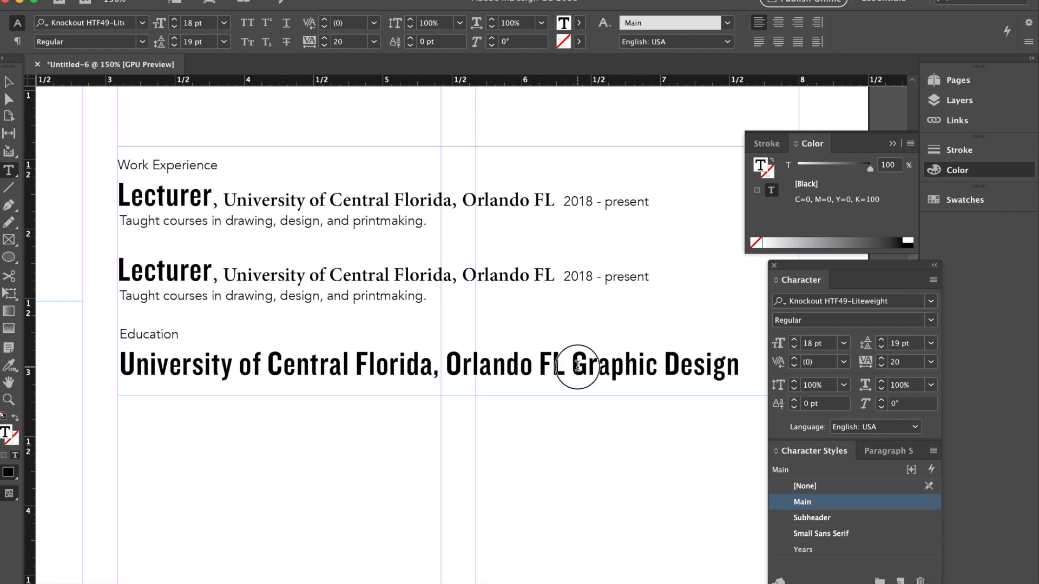
{"action": "key", "text": "Return"}
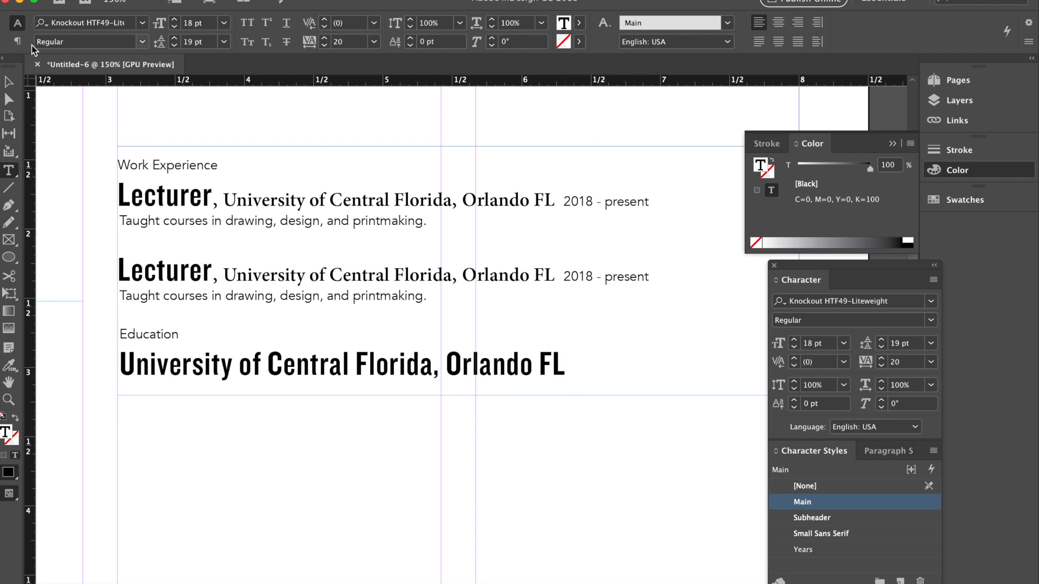
{"action": "left_click", "coordinate": [9, 82]}
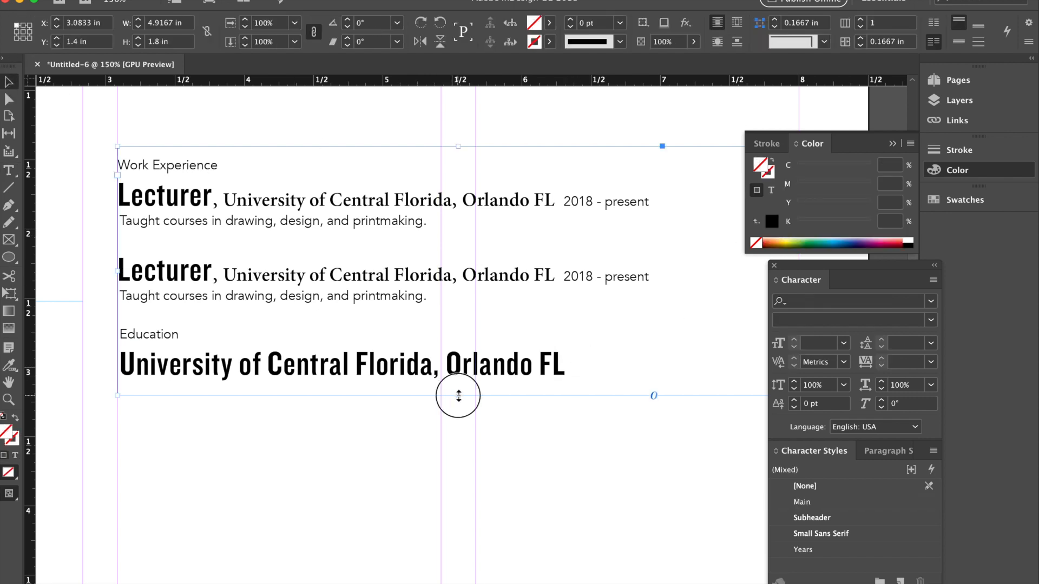
Complete the BFA Graphic Design 2011 line and move it above the university name.
{"action": "left_click_drag", "start_coordinate": [458, 395], "coordinate": [458, 461]}
{"action": "double_click", "coordinate": [280, 403]}
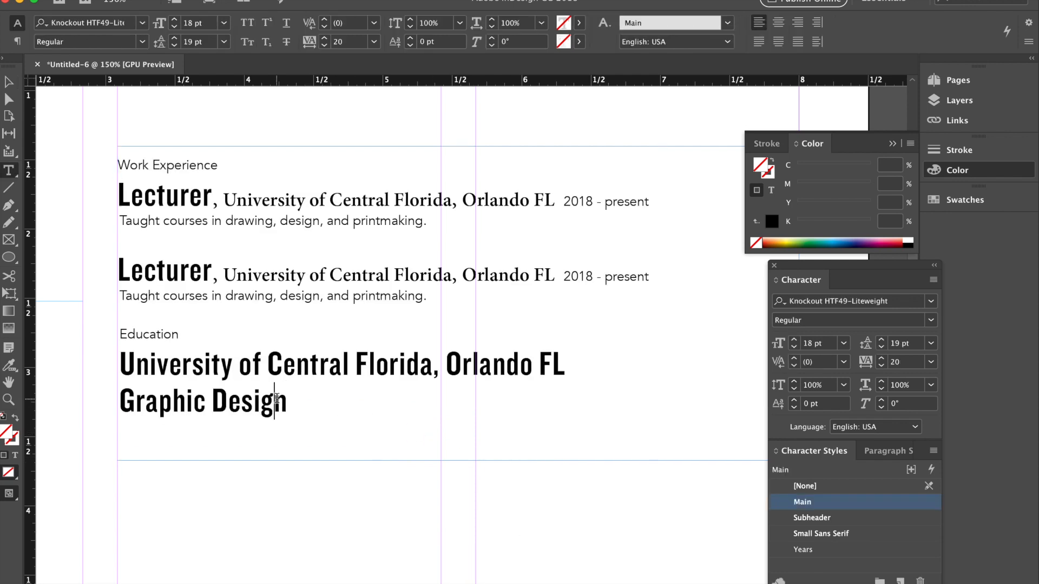
{"action": "left_click", "coordinate": [123, 399]}
{"action": "type", "text": "BFA"}
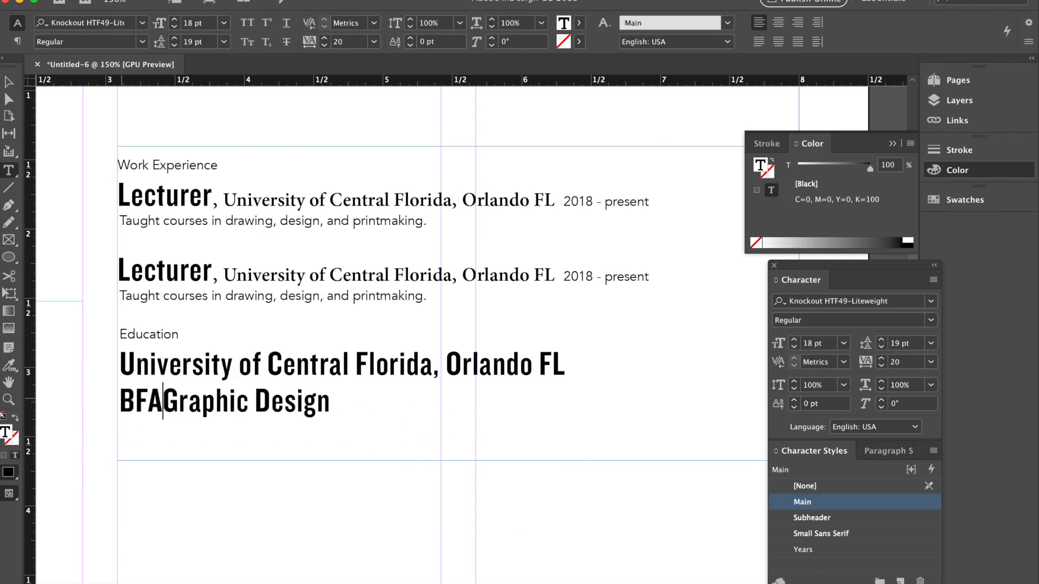
{"action": "left_click", "coordinate": [338, 399]}
{"action": "type", "text": "2011"}
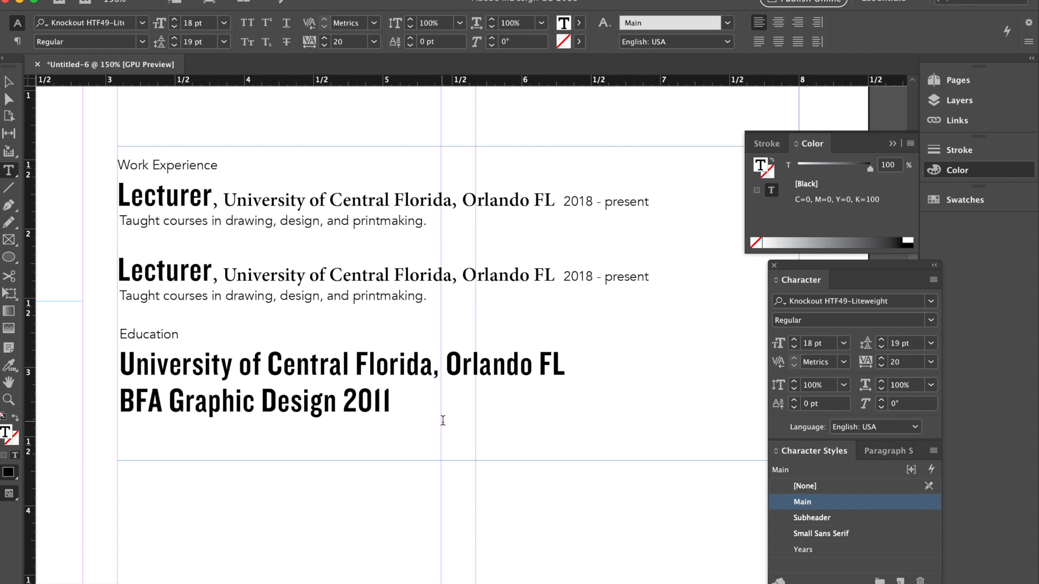
{"action": "left_click_drag", "start_coordinate": [398, 404], "coordinate": [120, 404]}
{"action": "key", "text": "ctrl+x"}
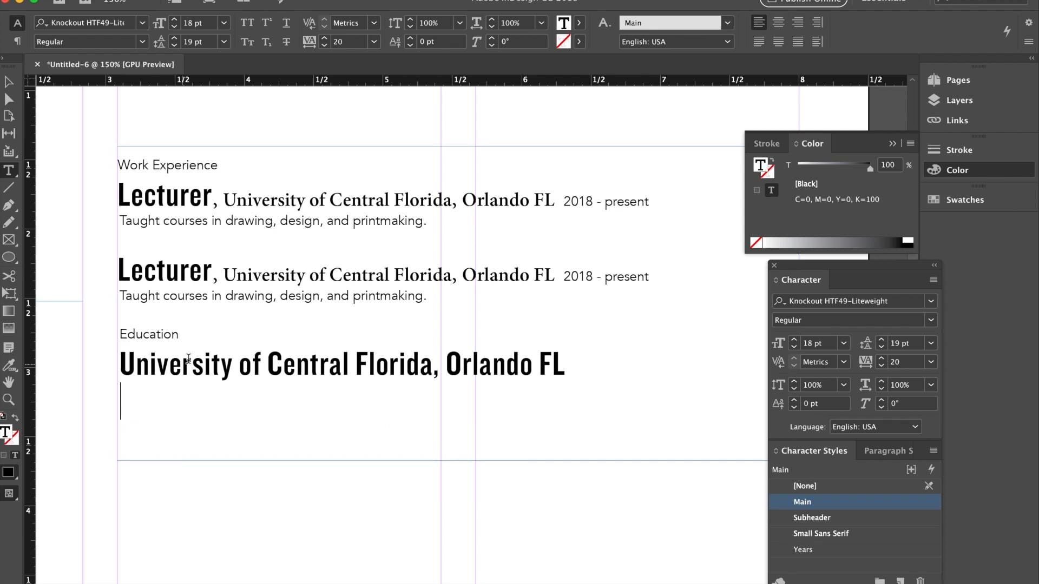
{"action": "left_click", "coordinate": [120, 365]}
{"action": "key", "text": "Return"}
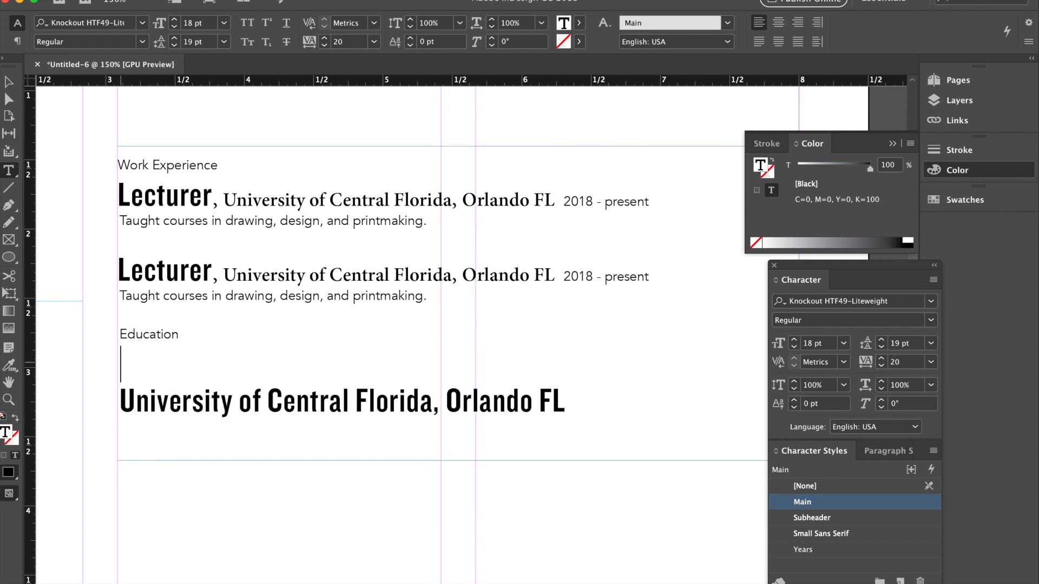
{"action": "key", "text": "ctrl+v"}
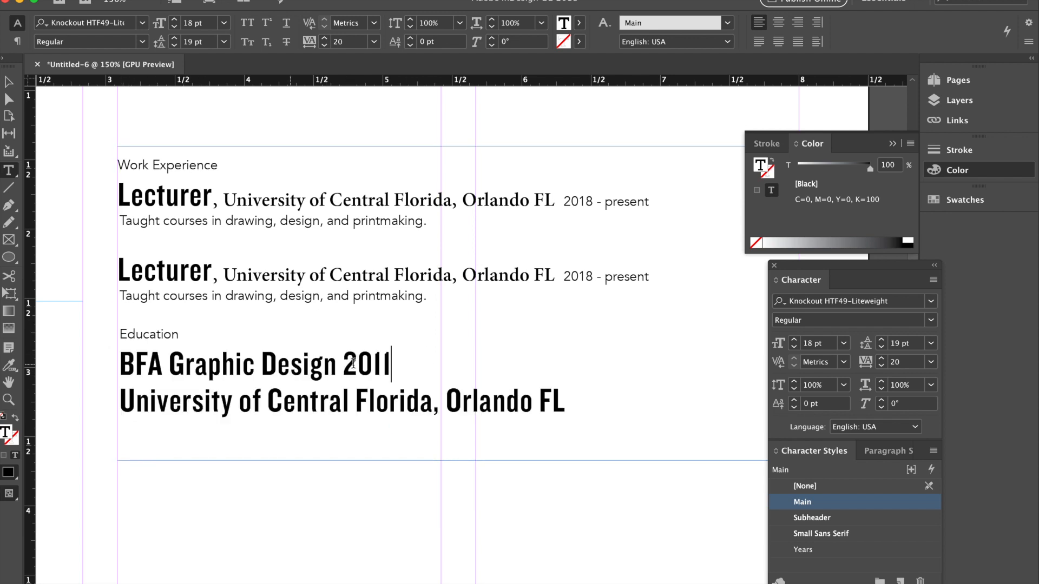
Apply the Small Sans Serif style to the year 2011.
{"action": "left_click", "coordinate": [333, 367]}
{"action": "type", "text": ","}
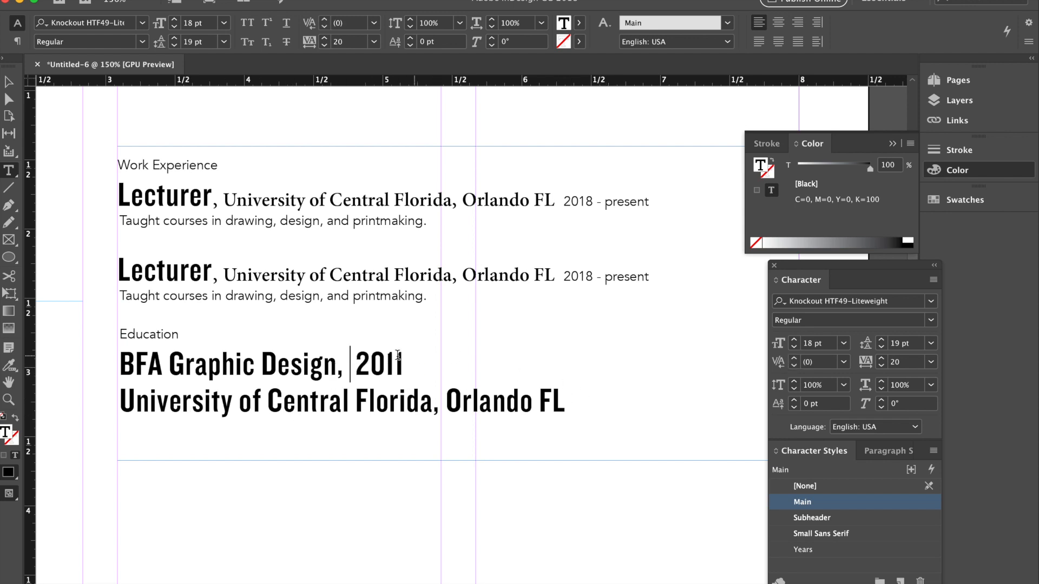
{"action": "left_click_drag", "start_coordinate": [355, 365], "coordinate": [433, 365]}
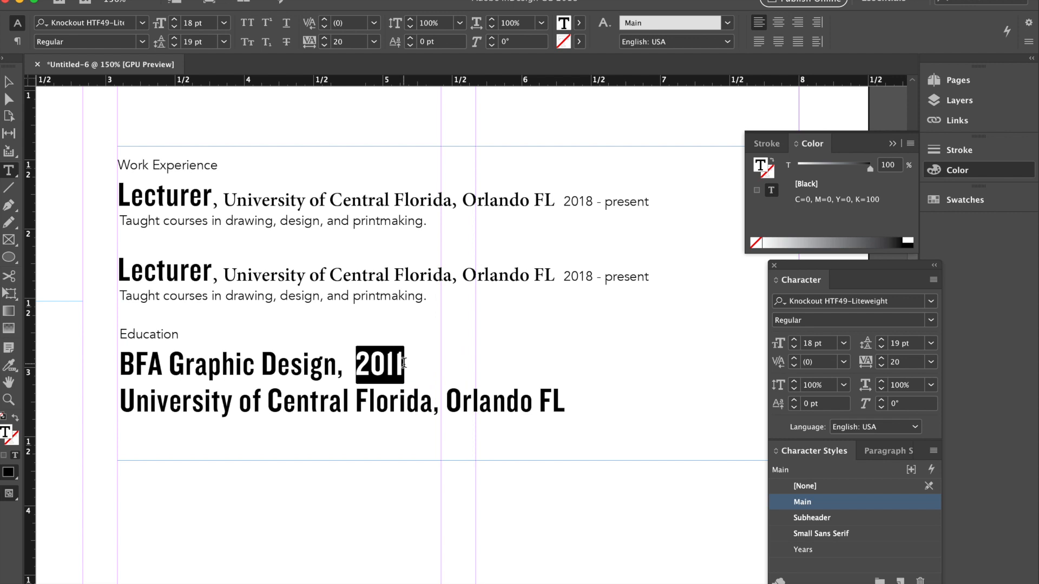
{"action": "left_click", "coordinate": [821, 534]}
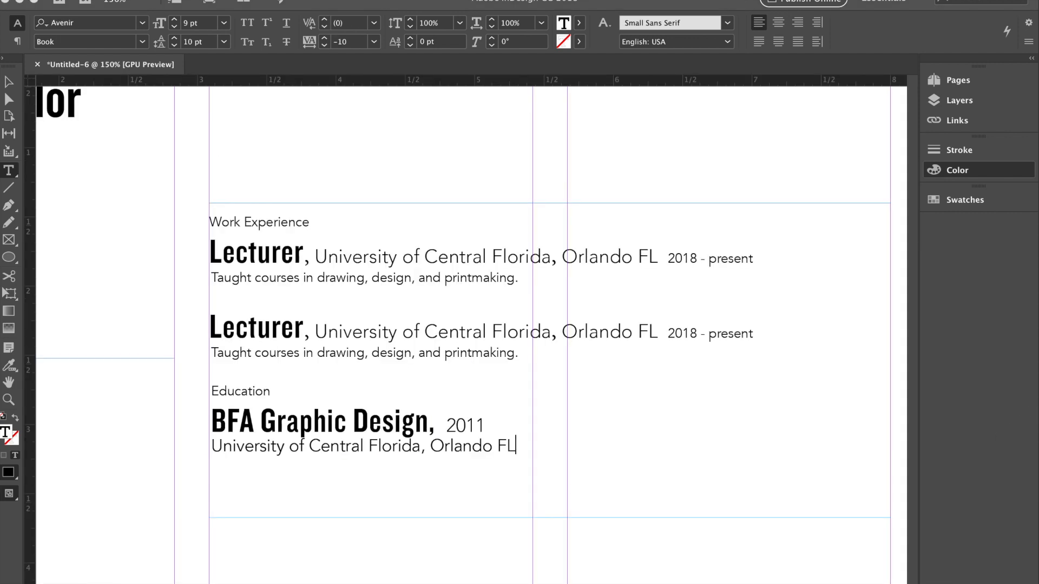
{"action": "key", "text": "Escape"}
{"action": "key", "text": "ctrl+minus"}
{"action": "key", "text": "ctrl+minus"}
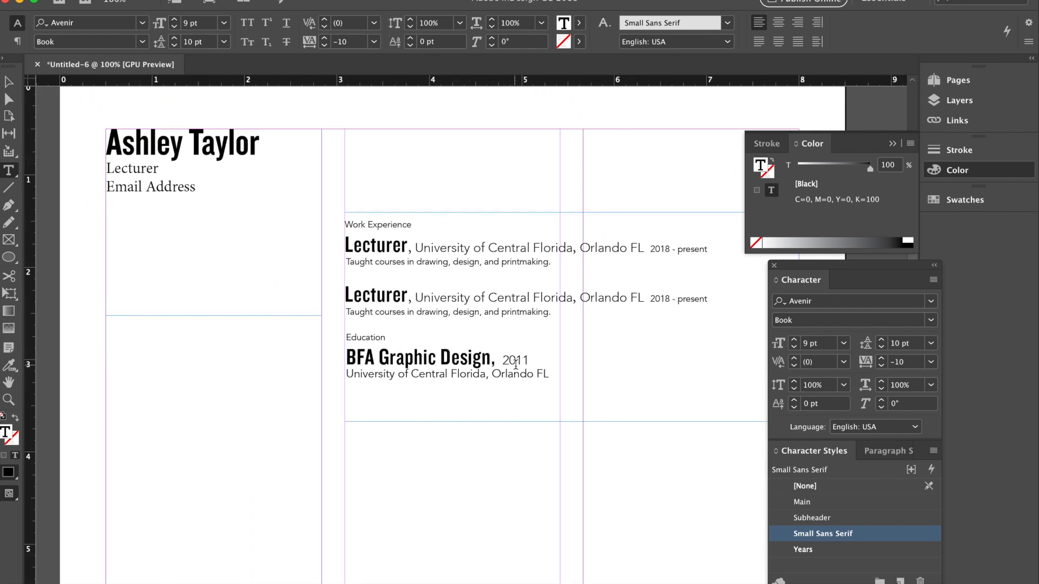
Add a new line after Orlando FL and select the name header text frame.
{"action": "left_click", "coordinate": [563, 374]}
{"action": "key", "text": "Return"}
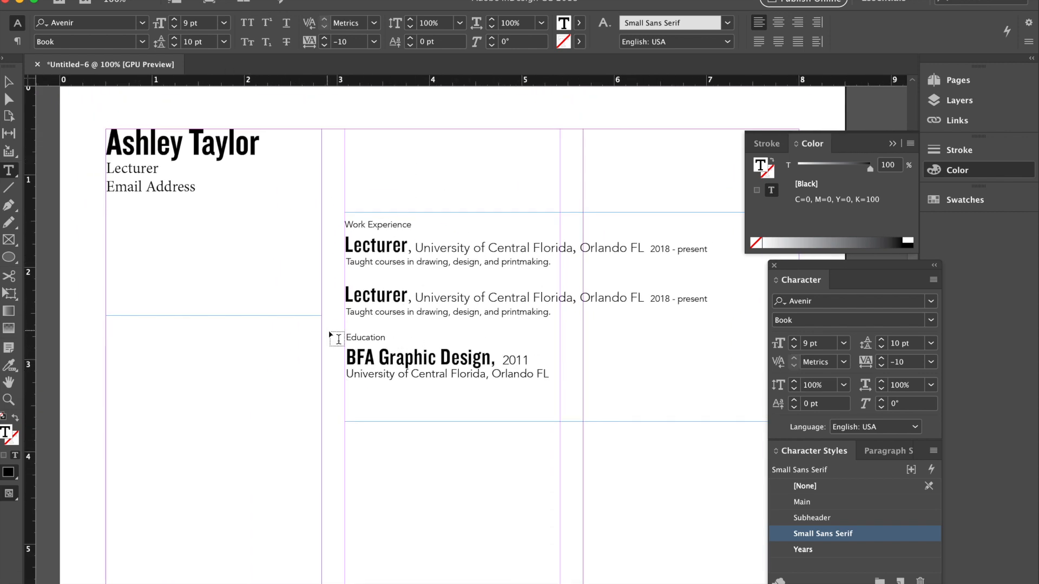
{"action": "scroll", "coordinate": [343, 340], "scroll_direction": "up", "scroll_amount": 1}
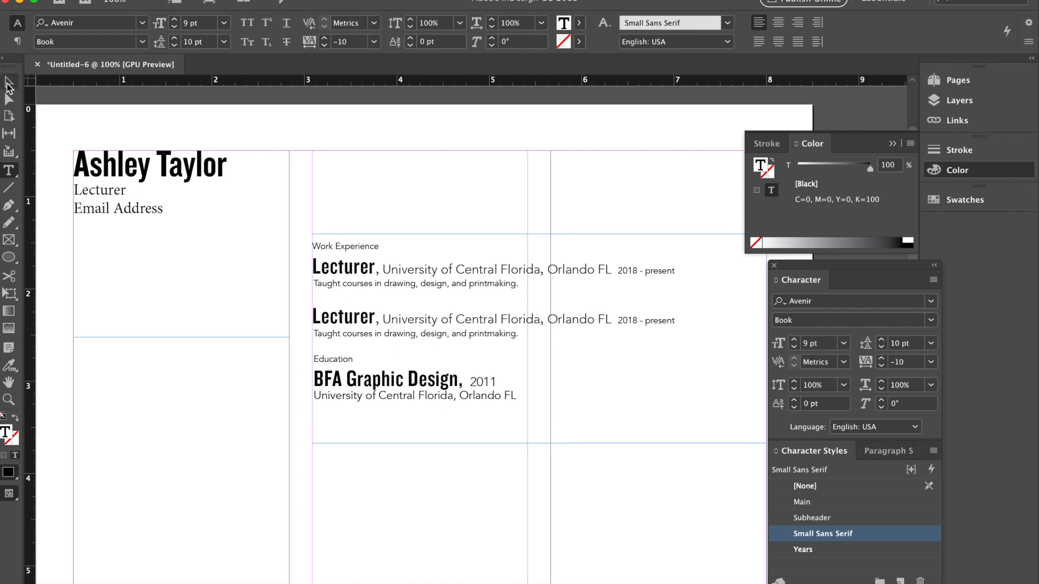
{"action": "key", "text": "Escape"}
{"action": "left_click", "coordinate": [251, 382]}
{"action": "left_click", "coordinate": [135, 210]}
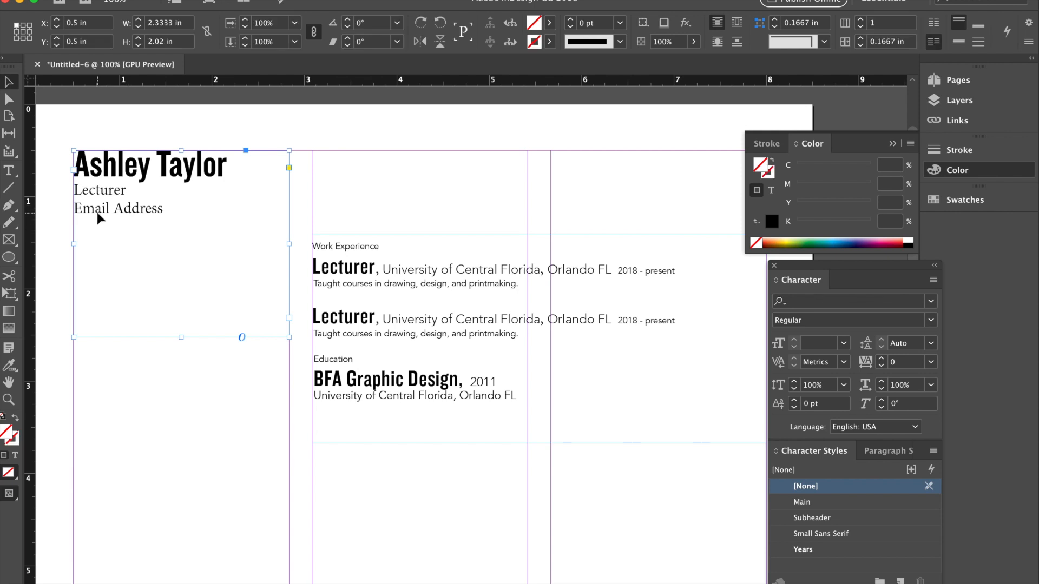
{"action": "scroll", "coordinate": [97, 212], "scroll_direction": "down", "scroll_amount": 5}
{"action": "scroll", "coordinate": [97, 212], "scroll_direction": "up", "scroll_amount": 6}
{"action": "scroll", "coordinate": [97, 212], "scroll_direction": "left", "scroll_amount": 2}
{"action": "left_click_drag", "start_coordinate": [127, 276], "coordinate": [159, 276]}
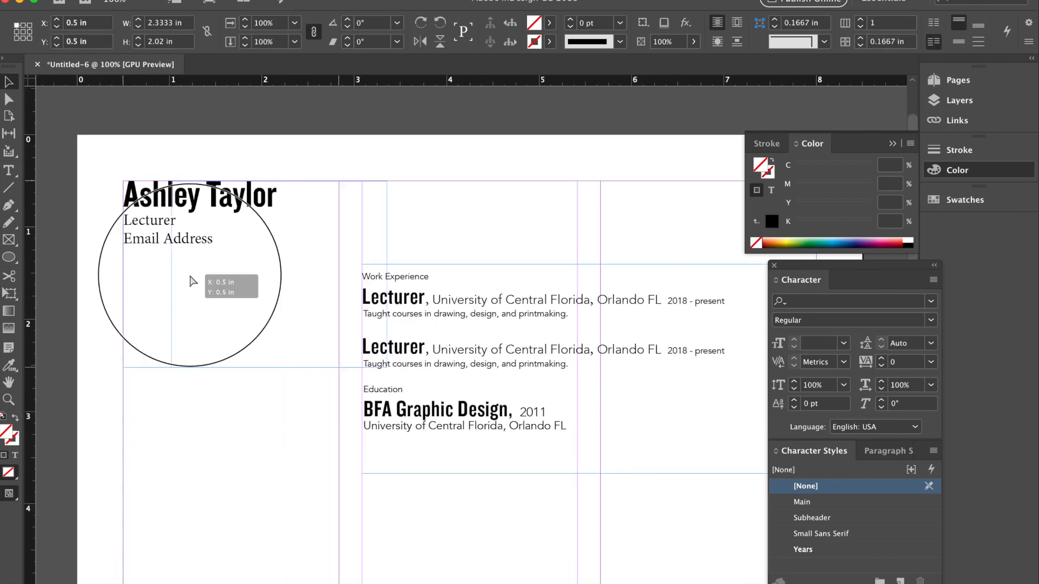
{"action": "key", "text": "ctrl+z"}
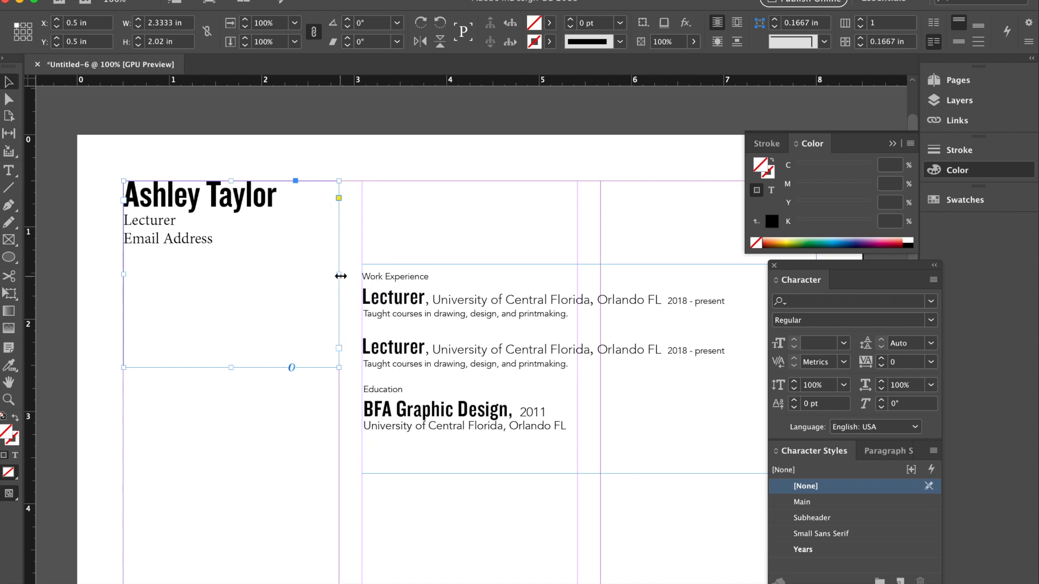
{"action": "left_click_drag", "start_coordinate": [339, 273], "coordinate": [297, 272]}
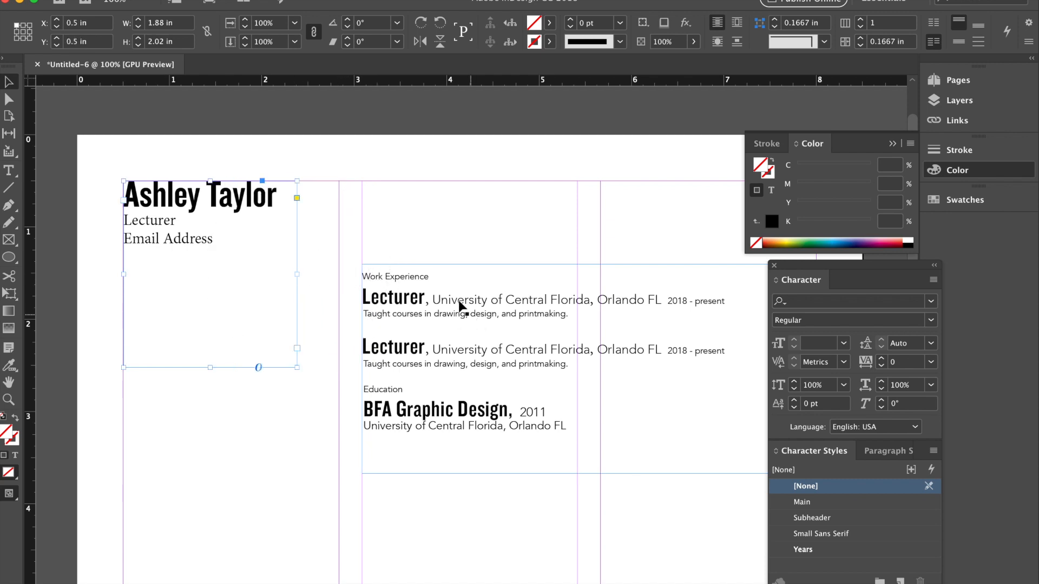
{"action": "left_click", "coordinate": [431, 241]}
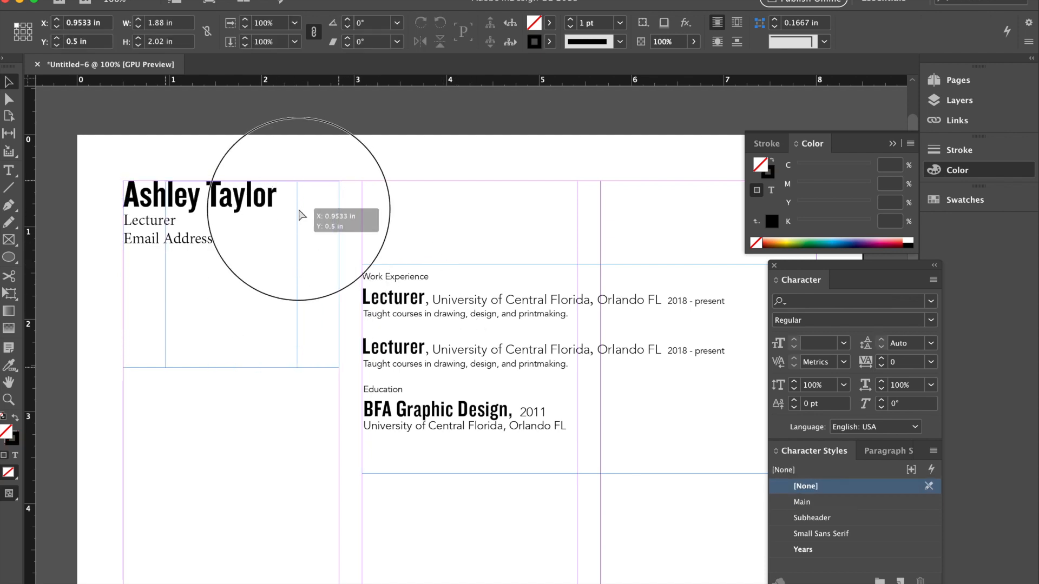
{"action": "key", "text": "ctrl+minus"}
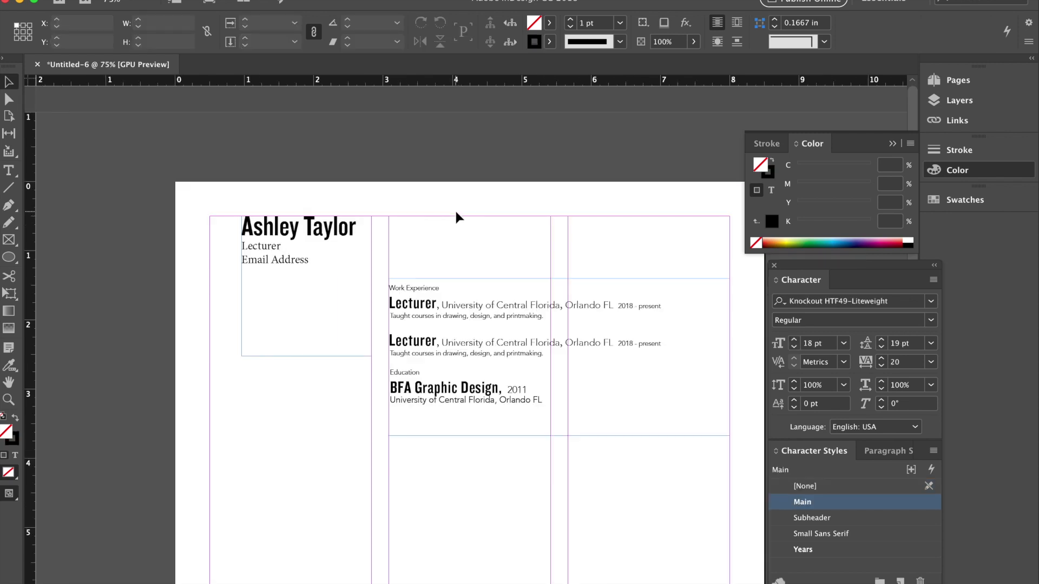
{"action": "scroll", "coordinate": [456, 209], "scroll_direction": "down", "scroll_amount": 3}
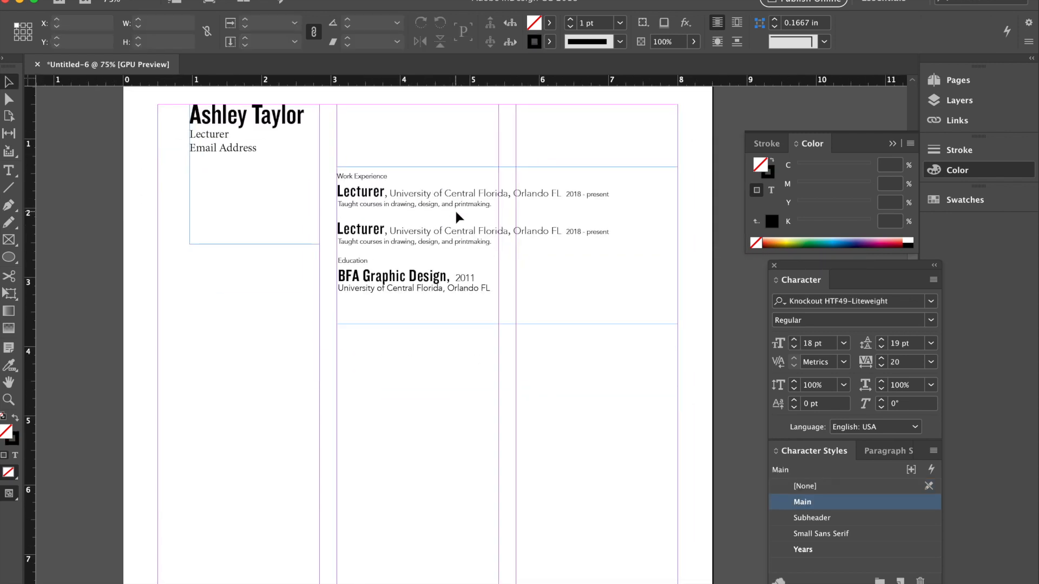
{"action": "left_click", "coordinate": [381, 285]}
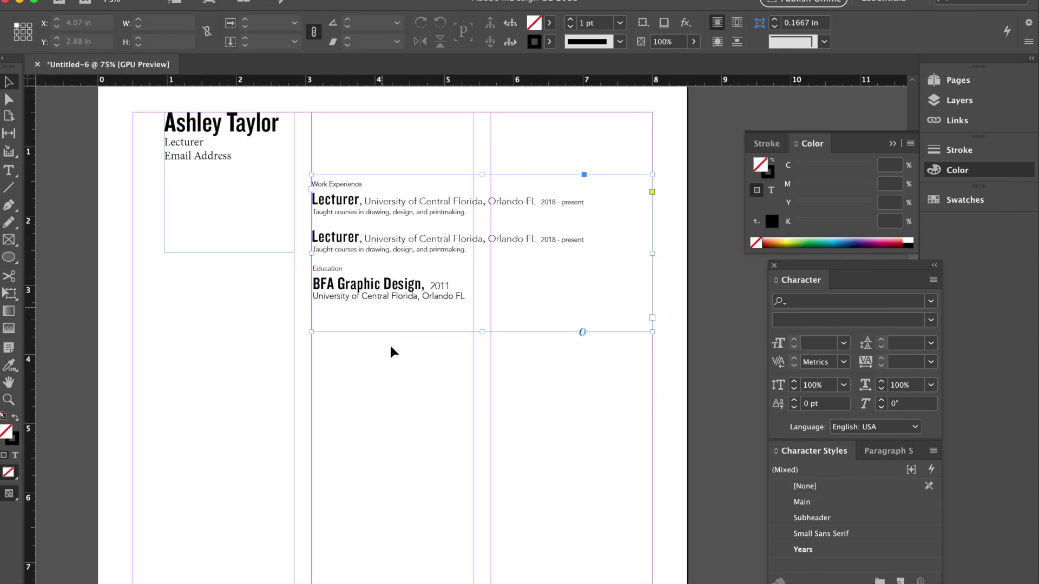
{"action": "left_click", "coordinate": [398, 425]}
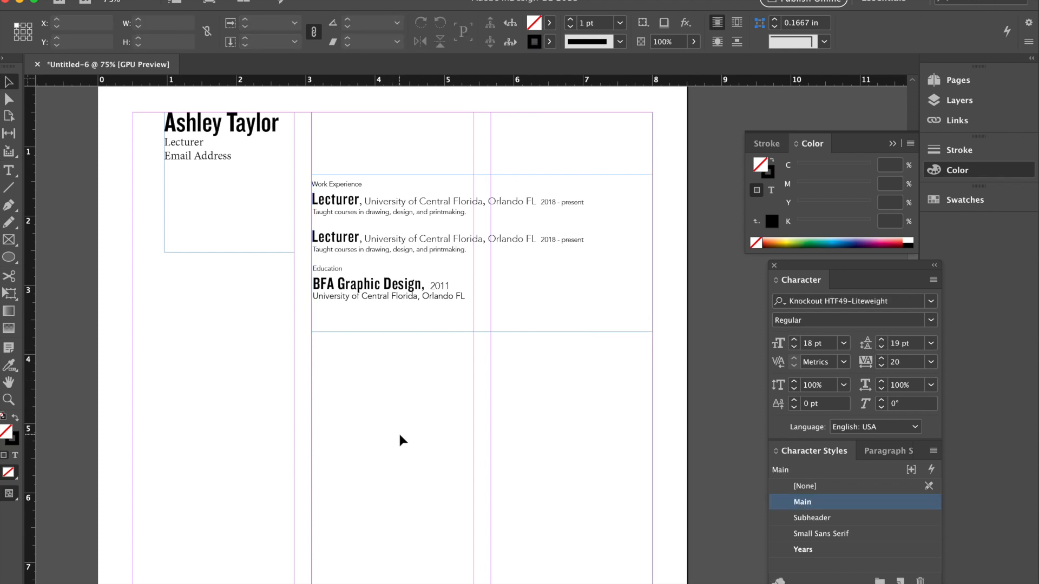
{"action": "key", "text": "ctrl+equal"}
{"action": "key", "text": "ctrl+equal"}
{"action": "scroll", "coordinate": [399, 432], "scroll_direction": "up", "scroll_amount": 5}
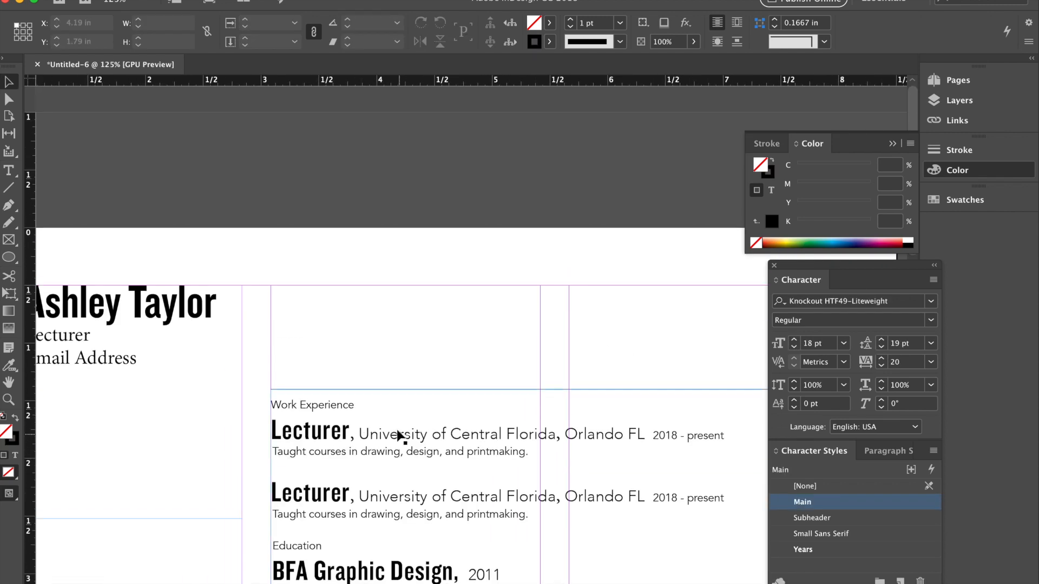
{"action": "scroll", "coordinate": [398, 431], "scroll_direction": "down", "scroll_amount": 3}
{"action": "left_click", "coordinate": [317, 427]}
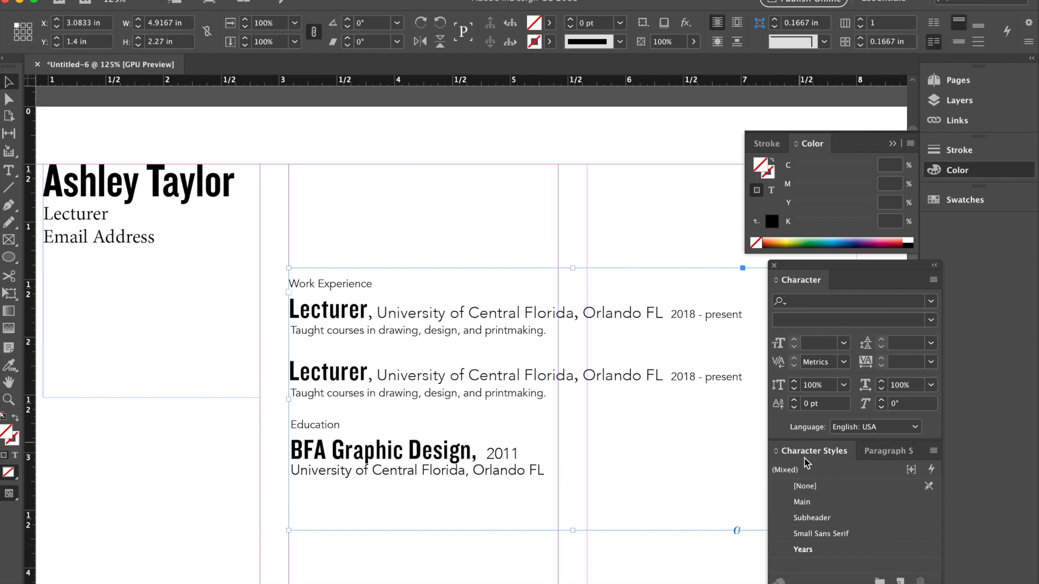
{"action": "left_click", "coordinate": [889, 450]}
{"action": "left_click", "coordinate": [800, 455]}
{"action": "scroll", "coordinate": [544, 401], "scroll_direction": "down", "scroll_amount": 5}
{"action": "scroll", "coordinate": [543, 401], "scroll_direction": "up", "scroll_amount": 5}
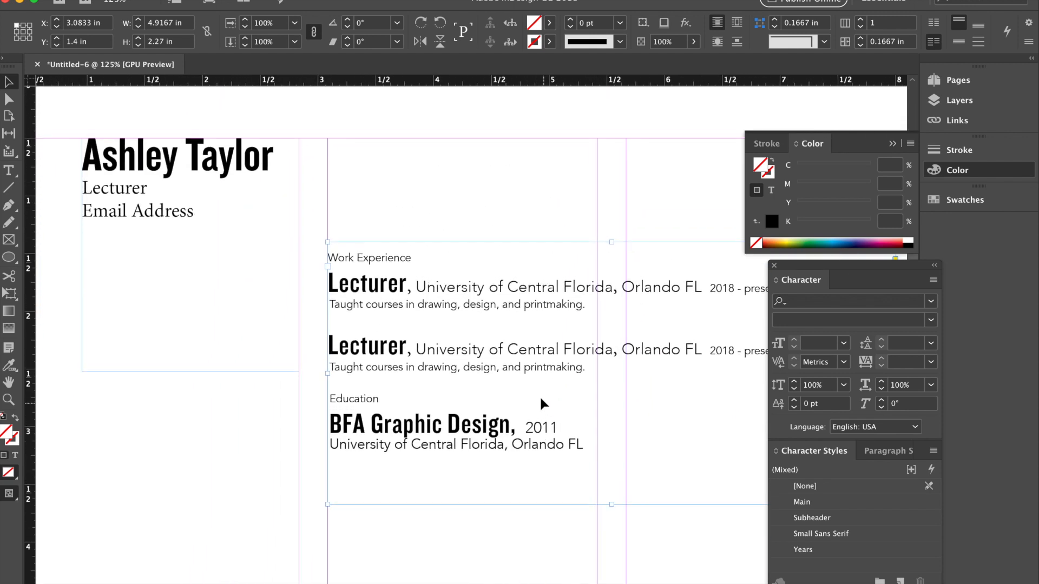
{"action": "scroll", "coordinate": [539, 395], "scroll_direction": "left", "scroll_amount": 3}
{"action": "scroll", "coordinate": [503, 381], "scroll_direction": "down", "scroll_amount": 2}
{"action": "scroll", "coordinate": [503, 381], "scroll_direction": "right", "scroll_amount": 1}
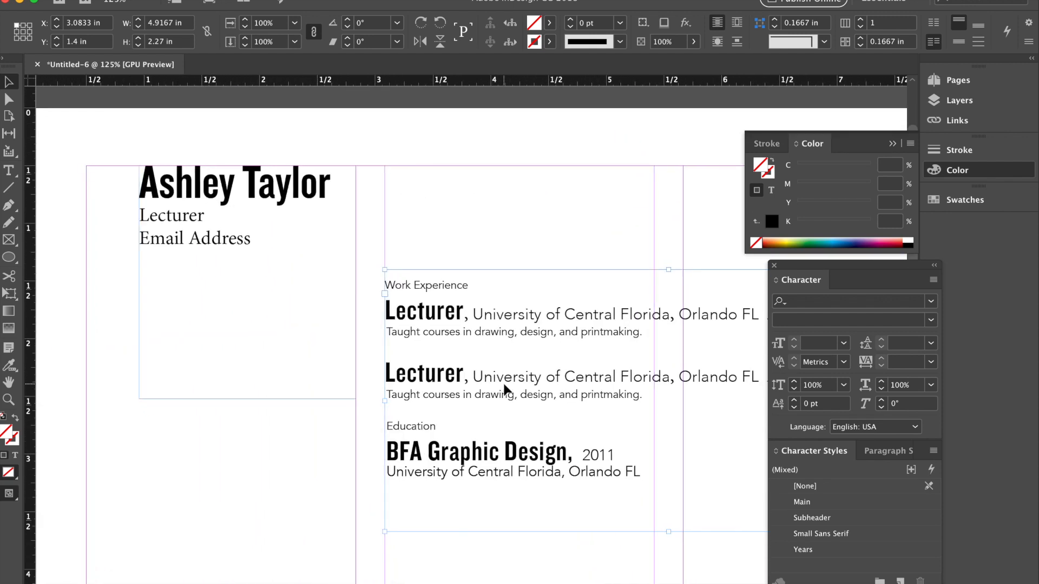
{"action": "scroll", "coordinate": [504, 384], "scroll_direction": "down", "scroll_amount": 1}
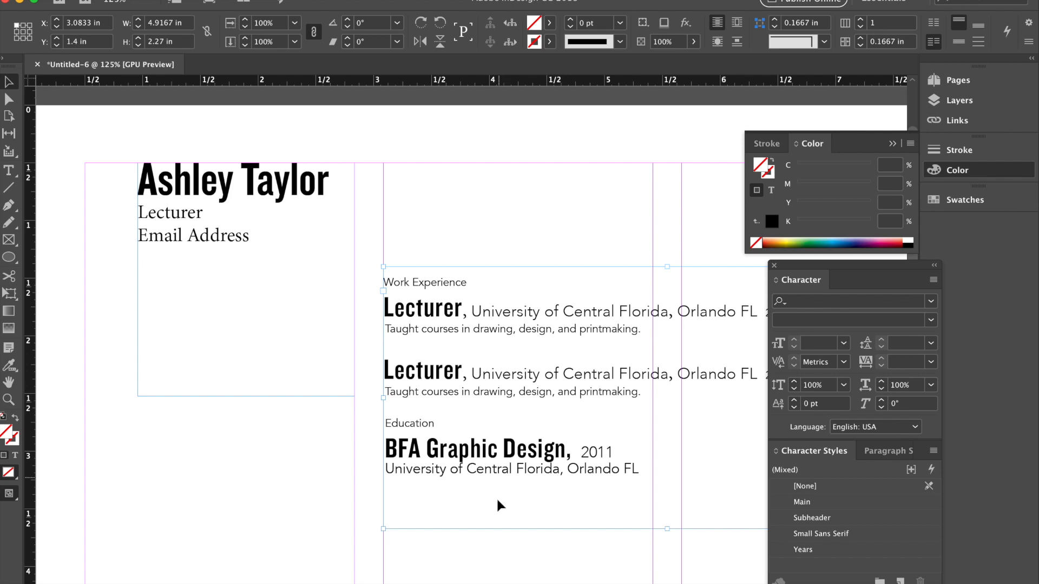
{"action": "left_click", "coordinate": [9, 258]}
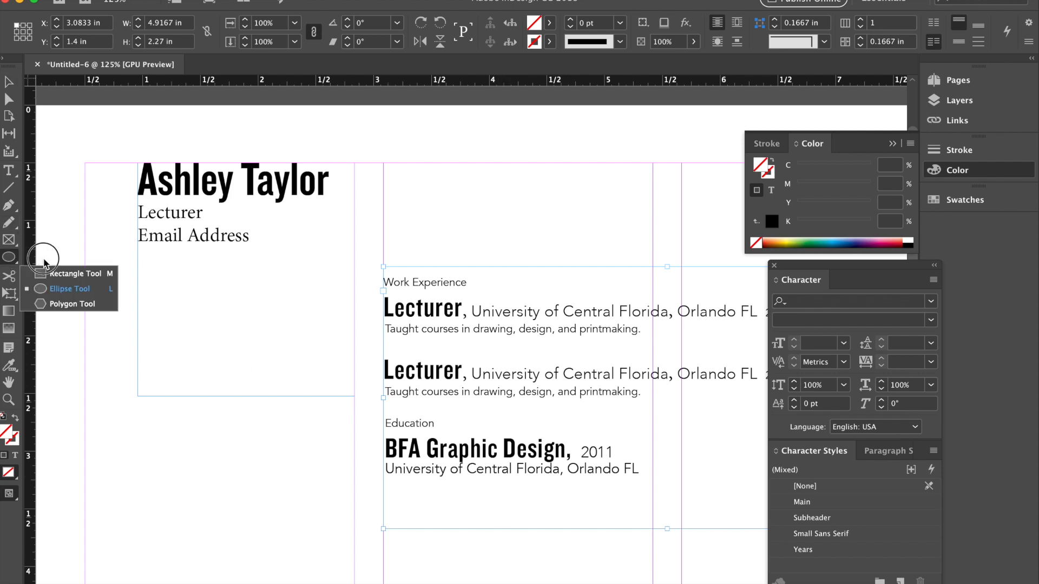
{"action": "left_click", "coordinate": [69, 290]}
{"action": "left_click_drag", "start_coordinate": [128, 326], "coordinate": [266, 418]}
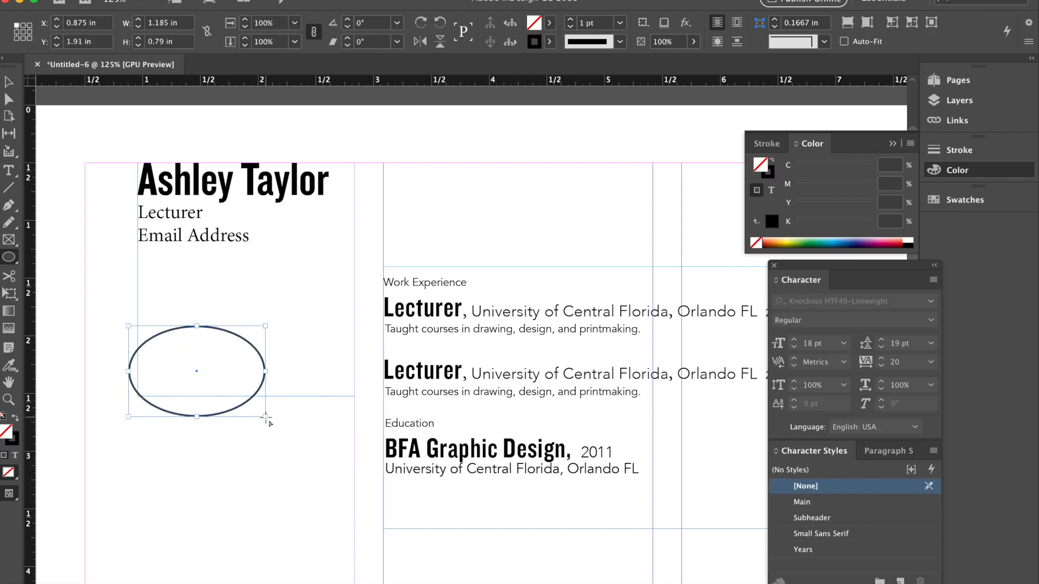
{"action": "key", "text": "super+z"}
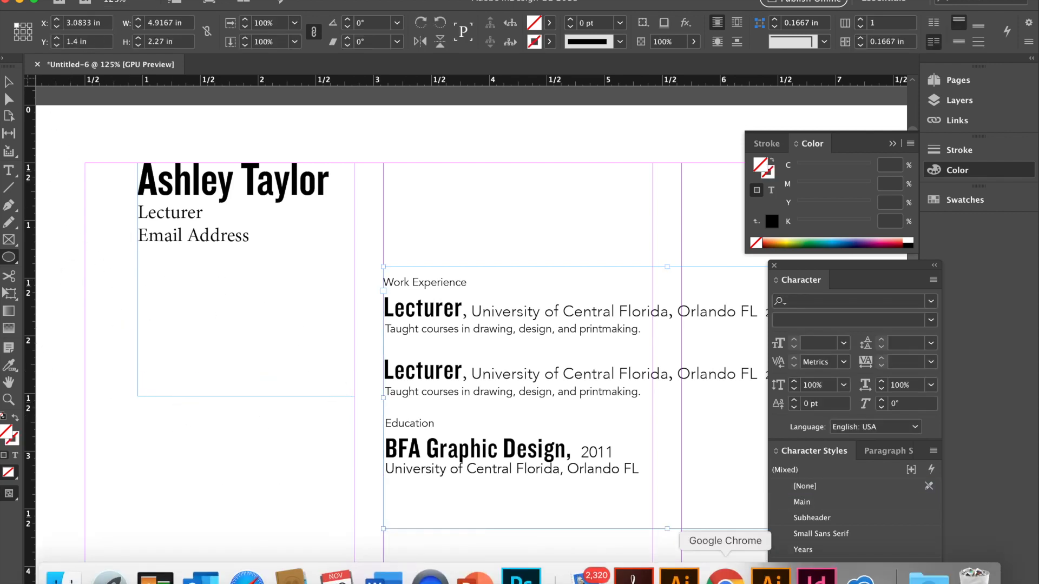
Launch Illustrator and open videotitles.ai from the Recent files.
{"action": "left_click", "coordinate": [680, 577]}
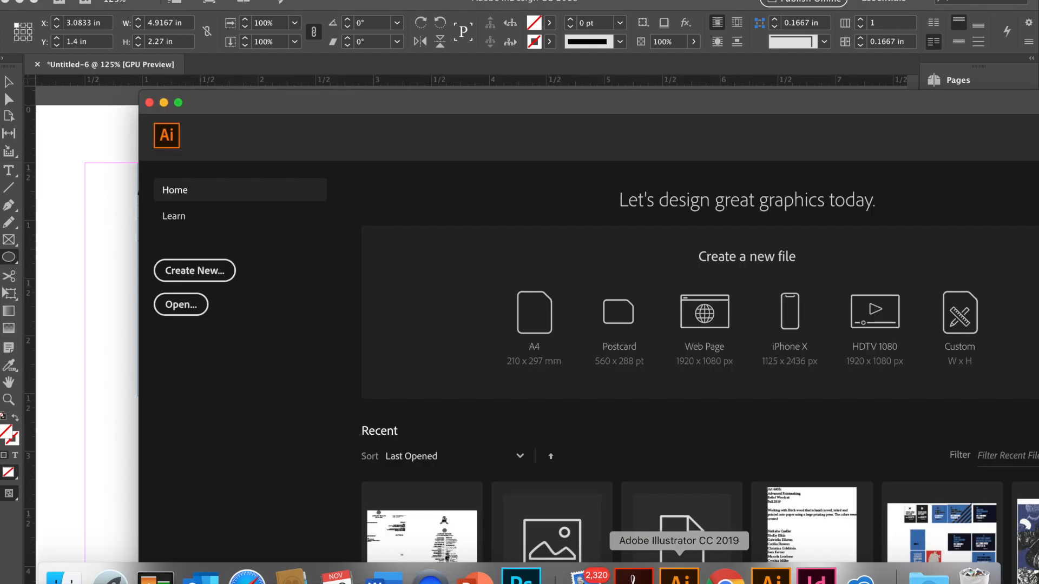
{"action": "left_click_drag", "start_coordinate": [556, 106], "coordinate": [398, 4]}
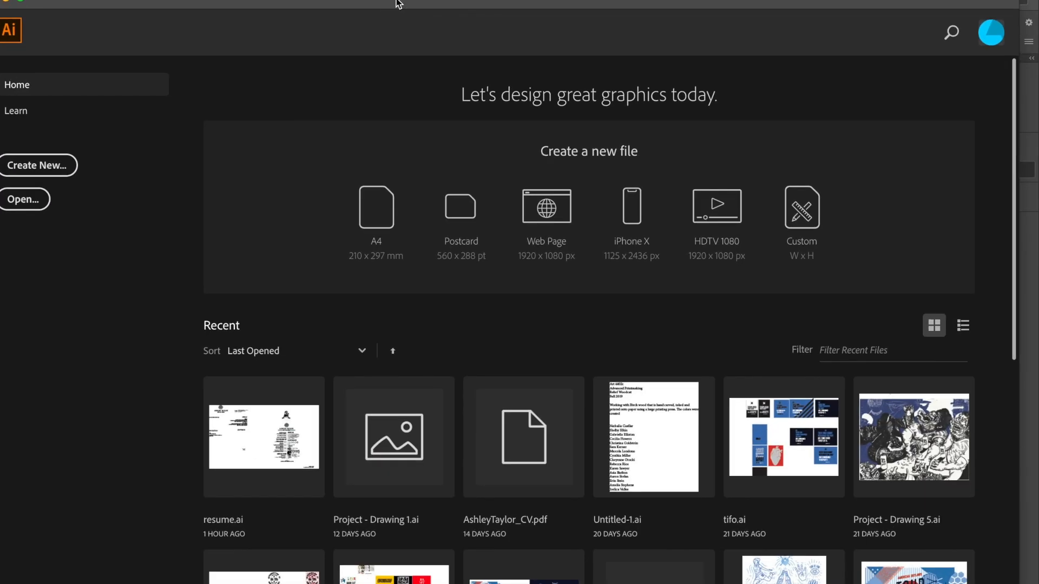
{"action": "scroll", "coordinate": [293, 278], "scroll_direction": "down", "scroll_amount": 5}
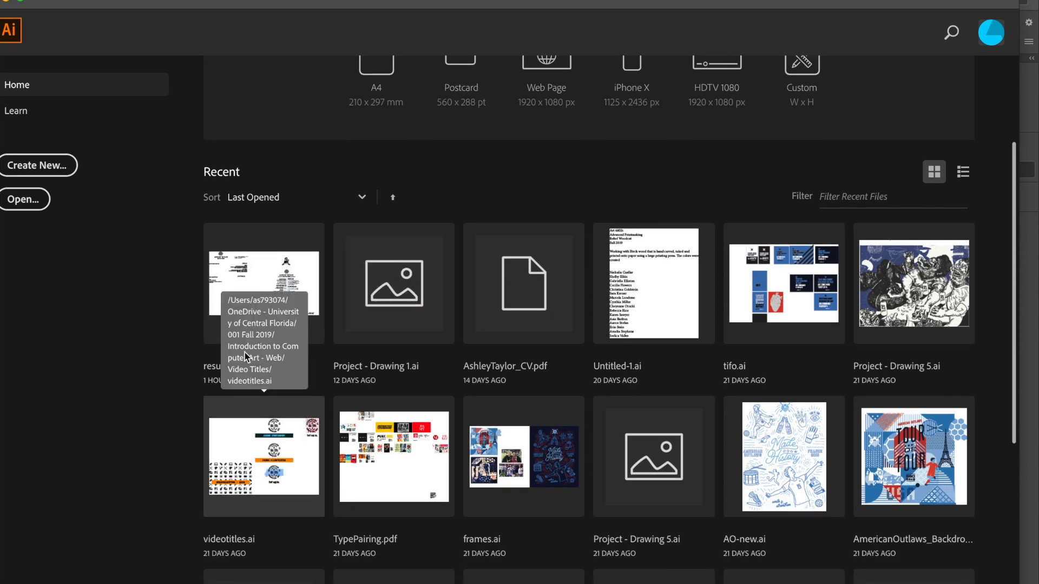
{"action": "left_click", "coordinate": [284, 464]}
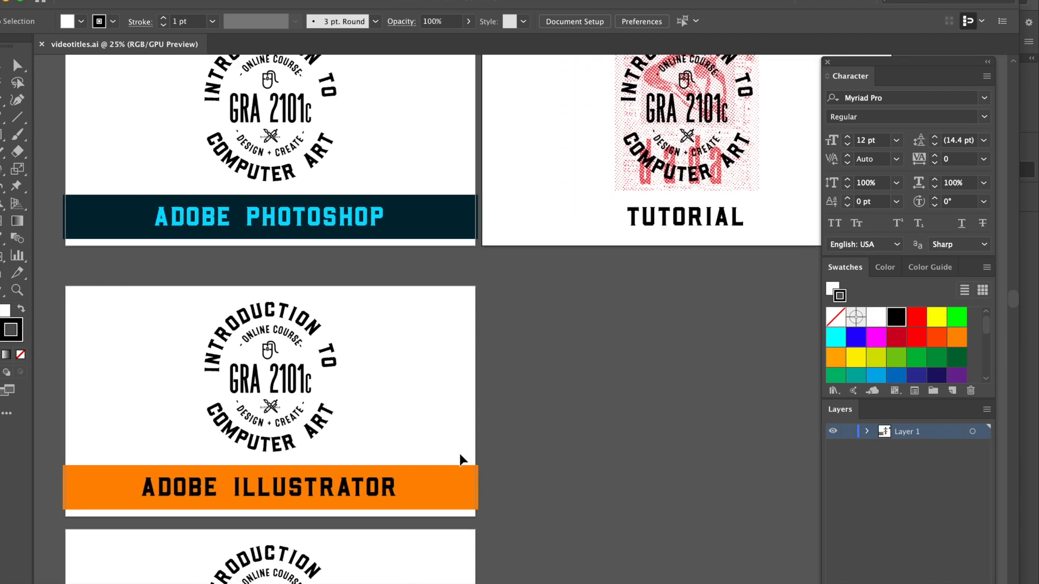
Select the GRA 2101c logo group, then return to the InDesign résumé.
{"action": "left_click", "coordinate": [313, 383]}
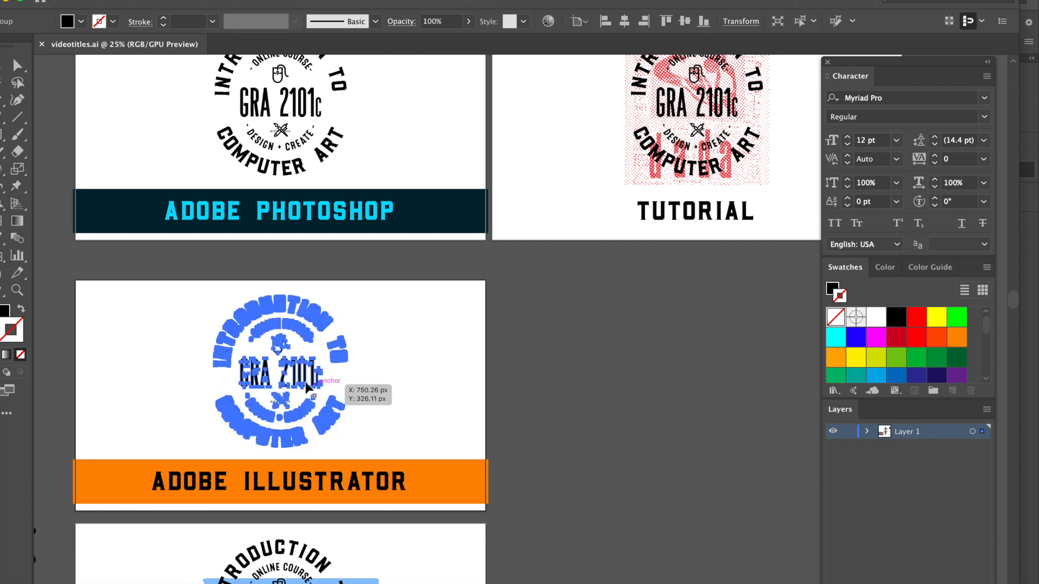
{"action": "key", "text": "super+n"}
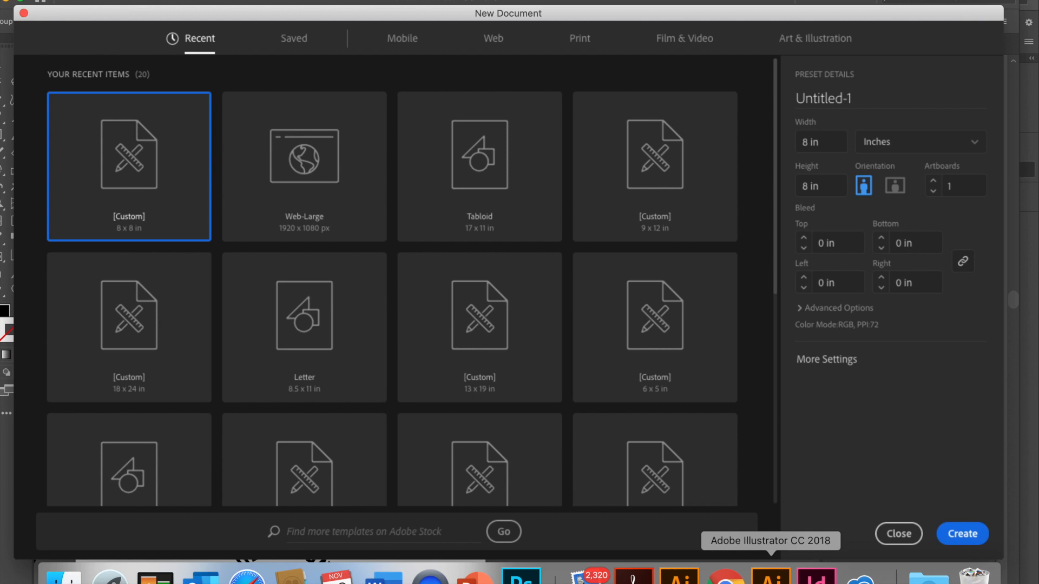
{"action": "left_click", "coordinate": [817, 579]}
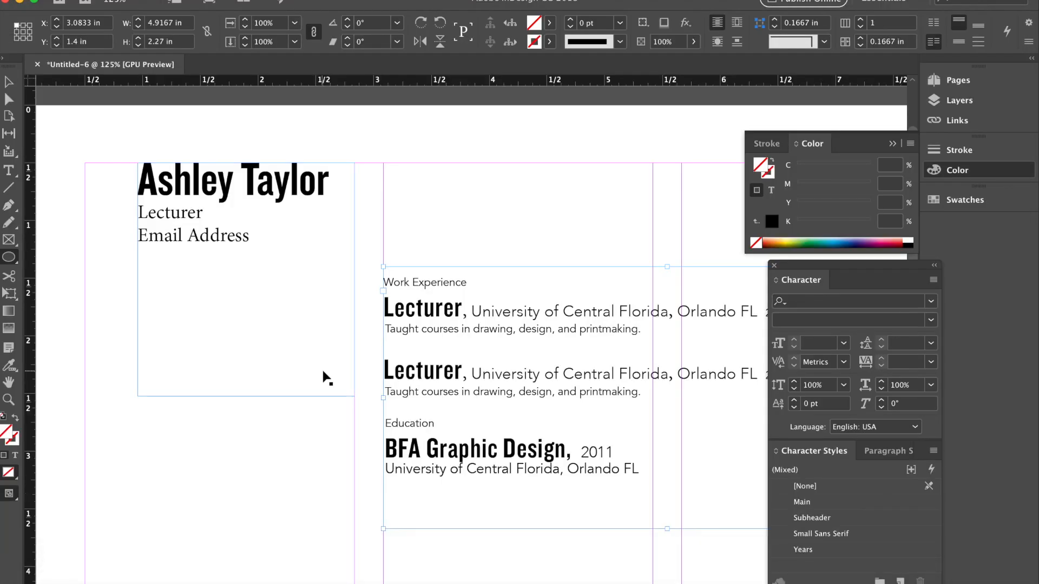
Paste the course logo onto the page and undo a stray ellipse drawn over it.
{"action": "key", "text": "super+v"}
{"action": "key", "text": "super+minus"}
{"action": "key", "text": "super+minus"}
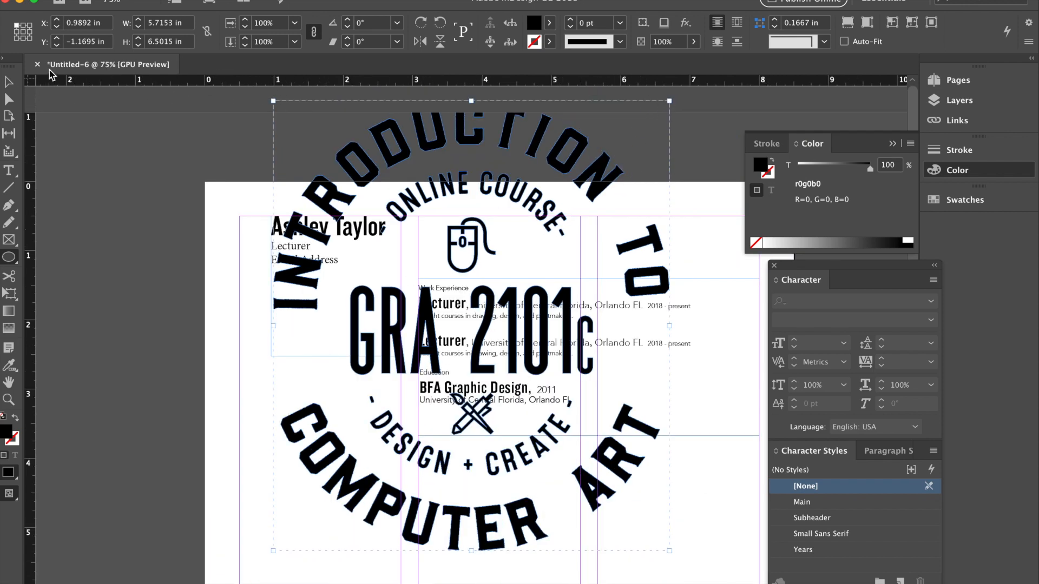
{"action": "left_click", "coordinate": [9, 81]}
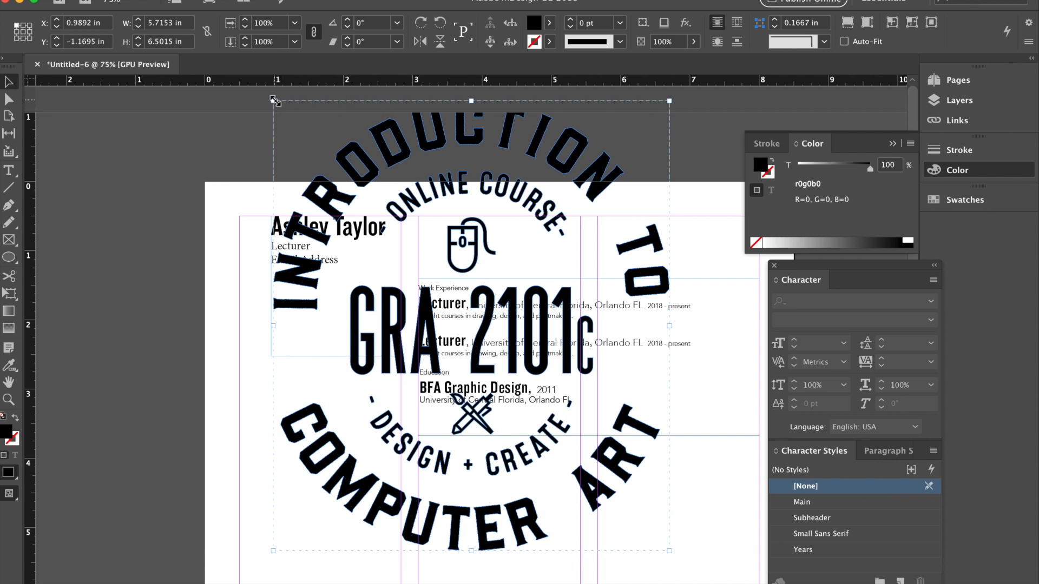
{"action": "left_click_drag", "start_coordinate": [586, 330], "coordinate": [683, 423]}
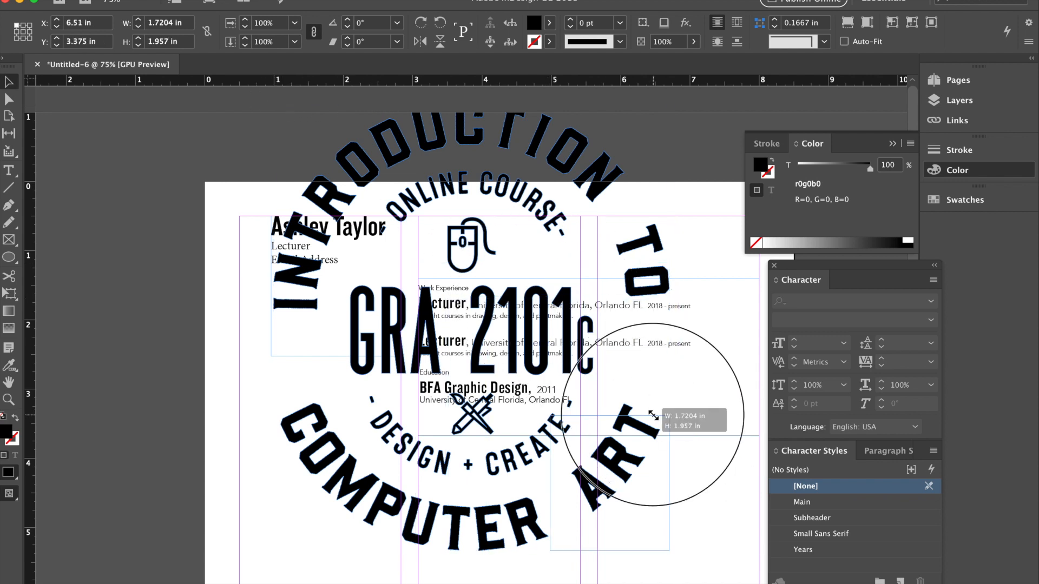
{"action": "key", "text": "ctrl+z"}
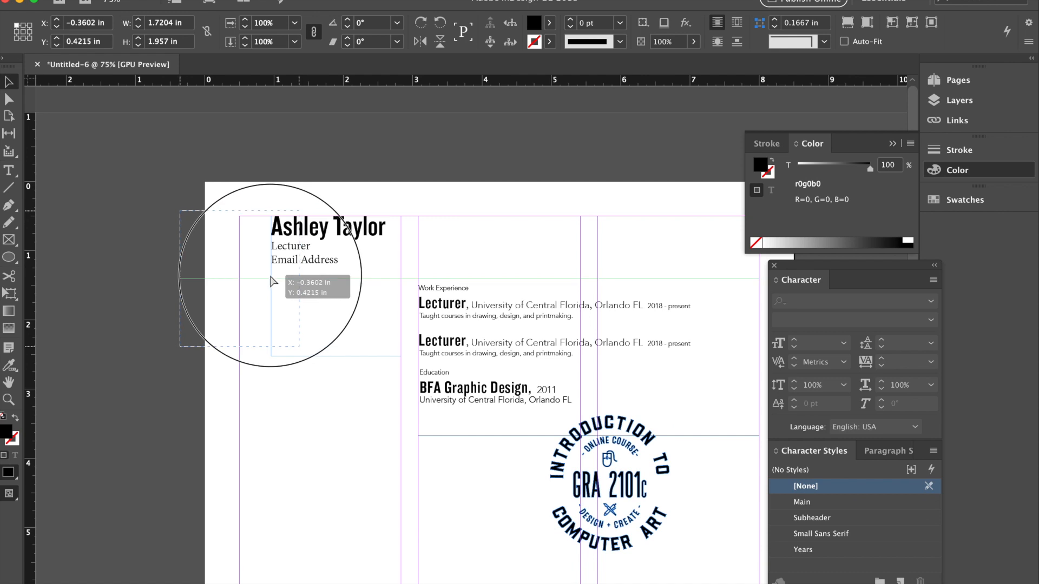
Move the logo to the top left near the name, then delete it from the page.
{"action": "mouse_move", "coordinate": [638, 487]}
{"action": "left_mouse_down"}
{"action": "mouse_move", "coordinate": [269, 265]}
{"action": "mouse_move", "coordinate": [304, 351]}
{"action": "left_mouse_up"}
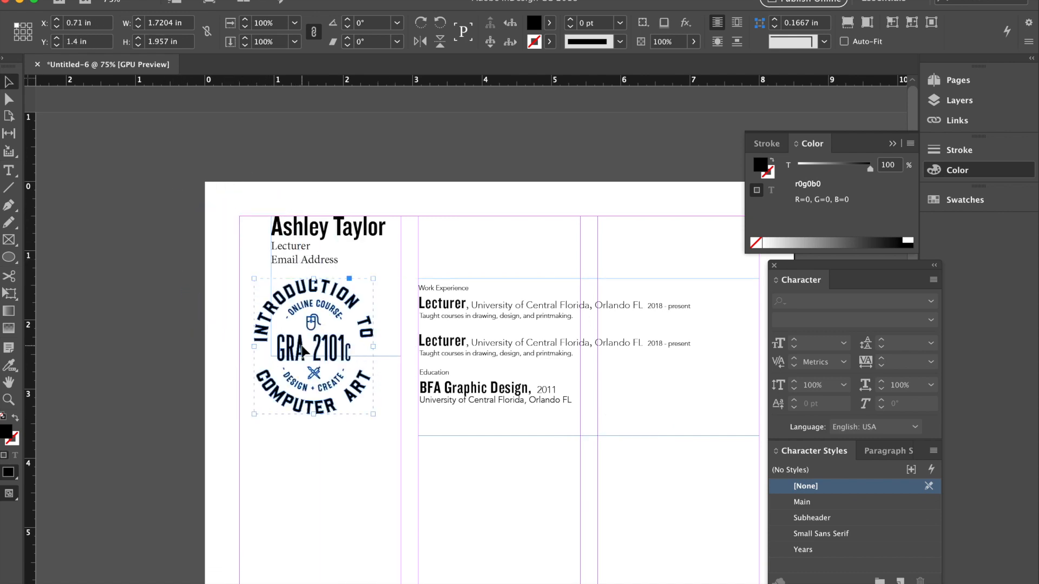
{"action": "key", "text": "Delete"}
{"action": "scroll", "coordinate": [302, 344], "scroll_direction": "down", "scroll_amount": 1}
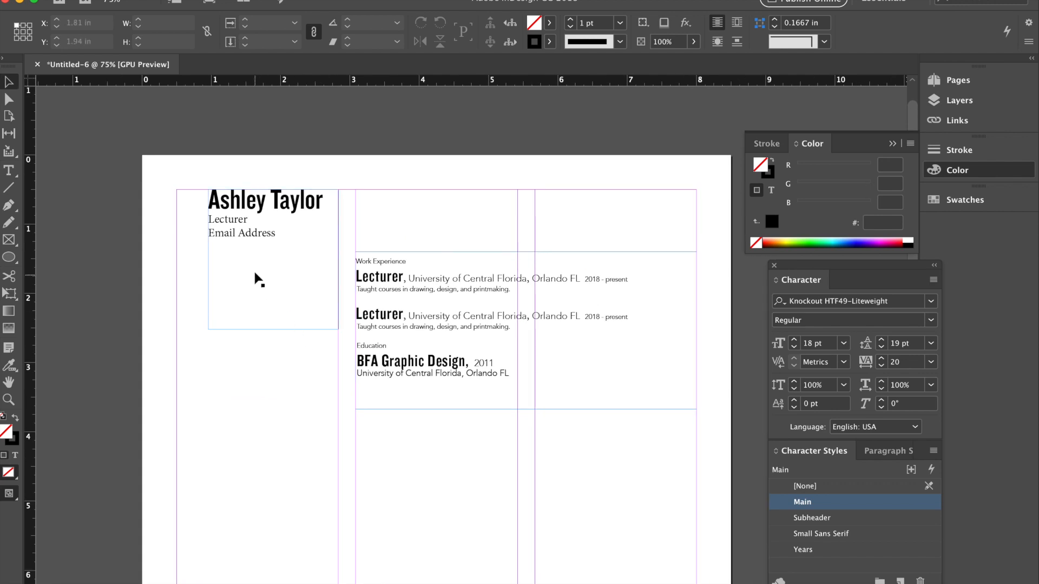
{"action": "left_click", "coordinate": [247, 244]}
Lower the name frame's top edge to align with the Work Experience section.
{"action": "left_click_drag", "start_coordinate": [273, 191], "coordinate": [287, 257]}
{"action": "left_click", "coordinate": [395, 170]}
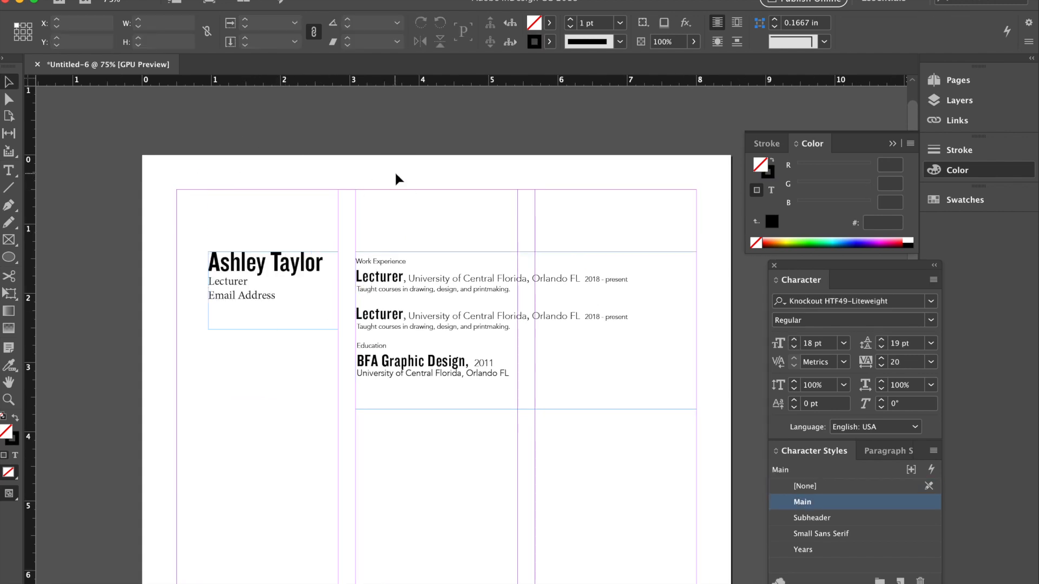
{"action": "scroll", "coordinate": [395, 170], "scroll_direction": "up", "scroll_amount": 1}
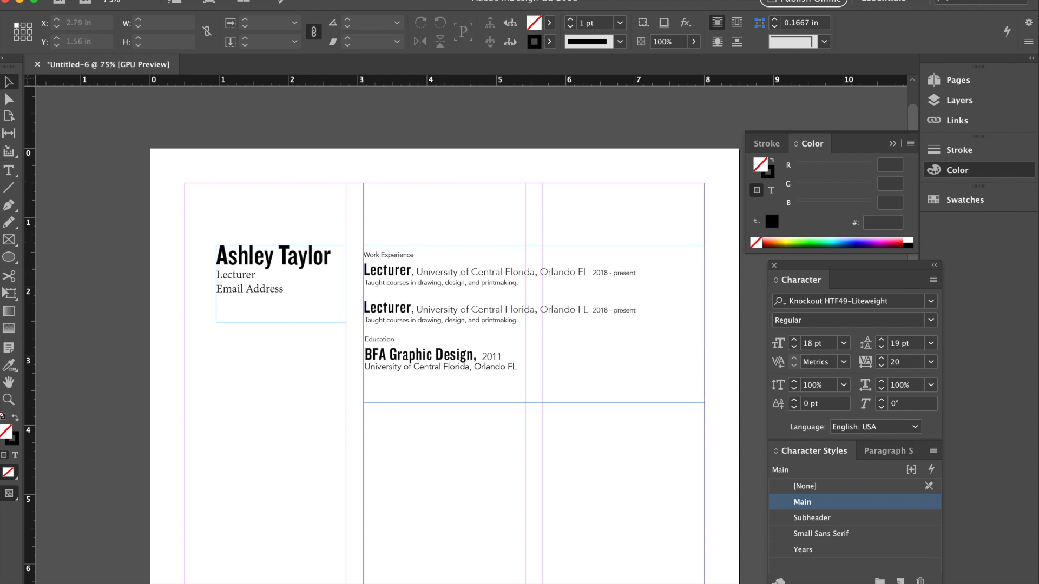
{"action": "scroll", "coordinate": [222, 152], "scroll_direction": "right", "scroll_amount": 2}
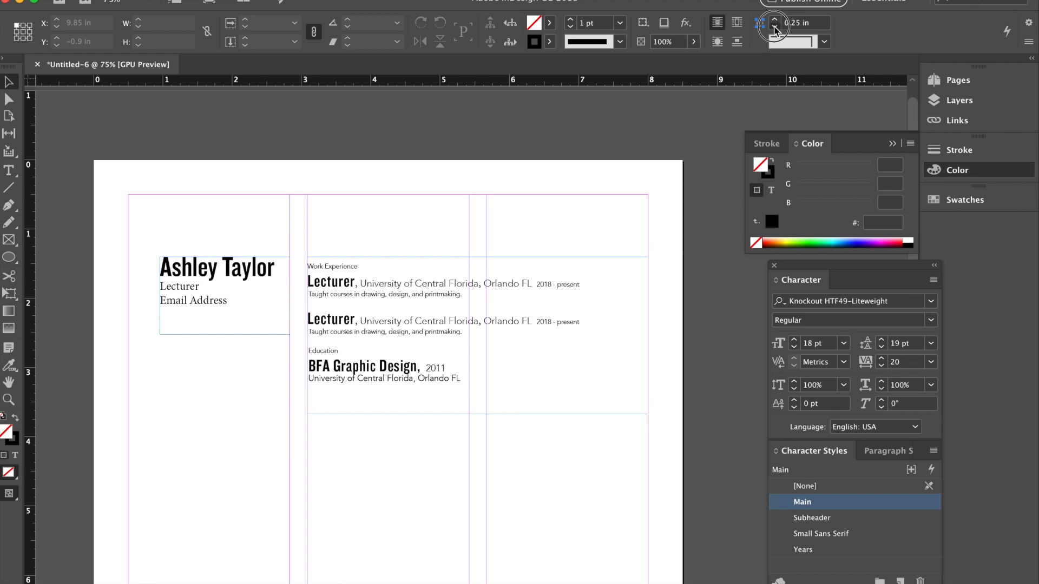
Set the control bar gutter to 0.125 in and glance at corner options without changes.
{"action": "left_click", "coordinate": [775, 30]}
{"action": "left_click", "coordinate": [825, 42]}
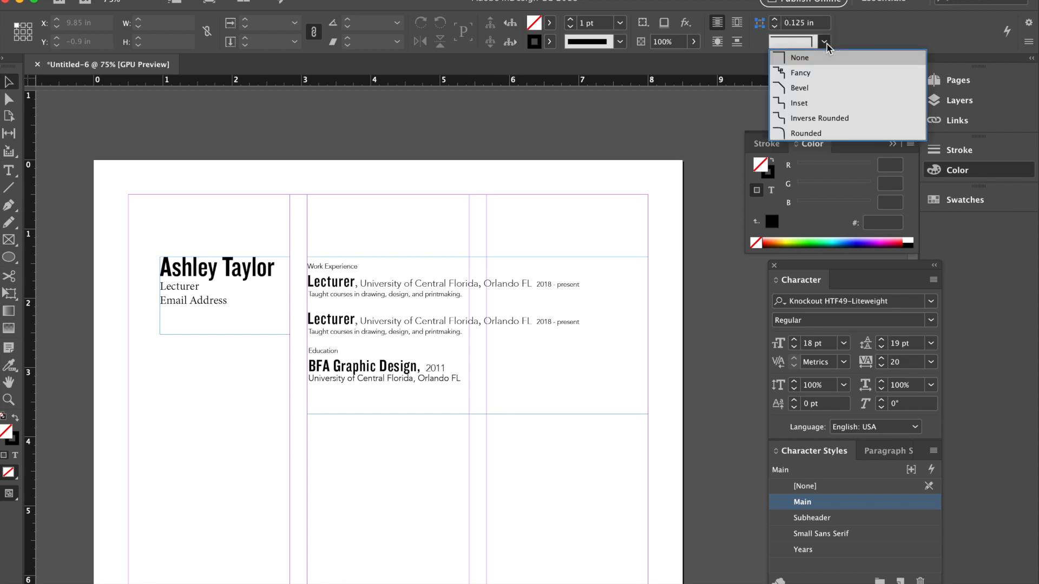
{"action": "left_click", "coordinate": [890, 40]}
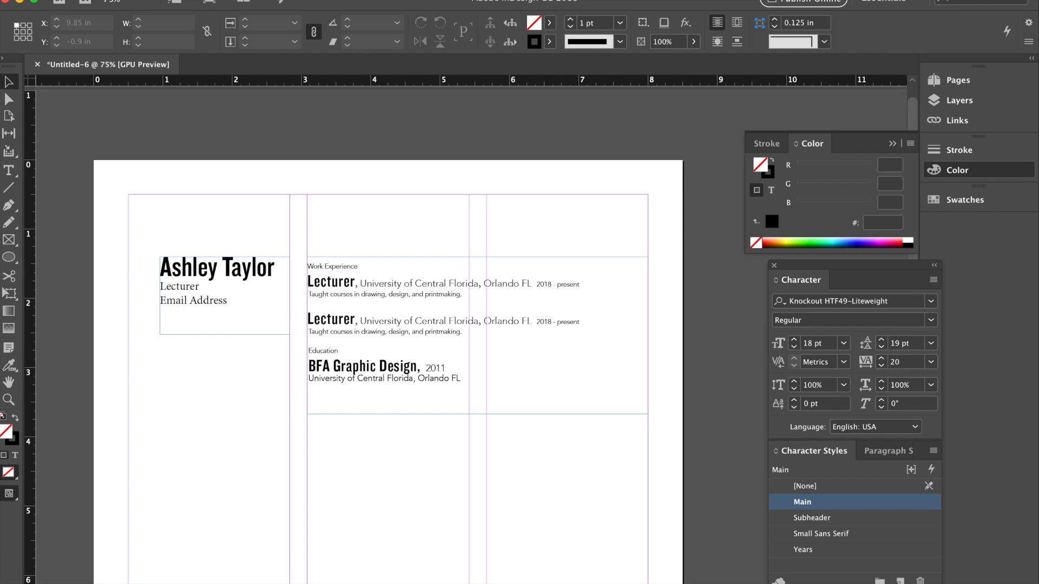
{"action": "left_click", "coordinate": [110, 1]}
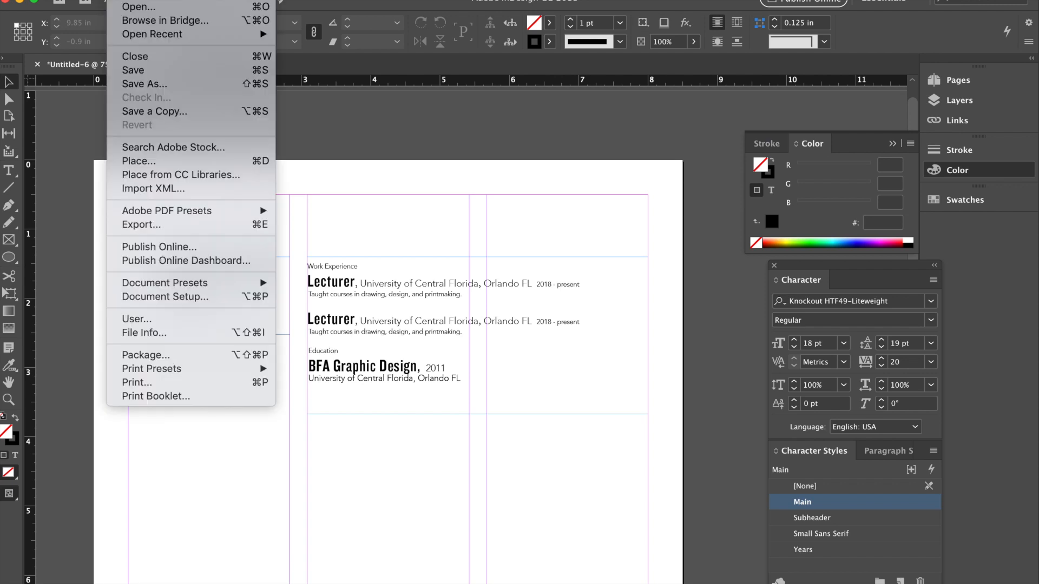
{"action": "mouse_move", "coordinate": [165, 282]}
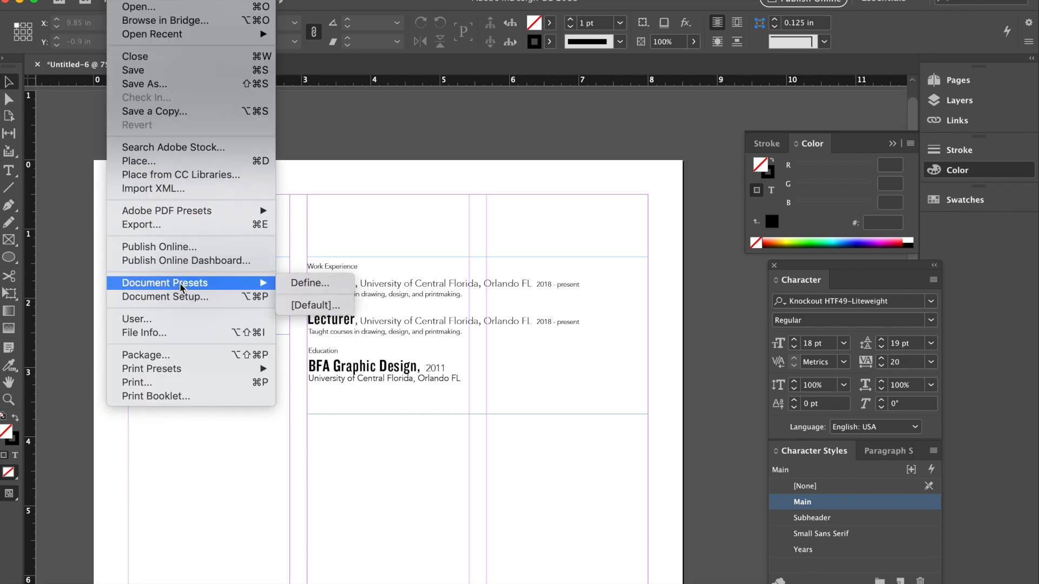
Review Document Setup as one 8.5 × 11 in Letter page, then search Help for margins.
{"action": "left_click", "coordinate": [165, 296]}
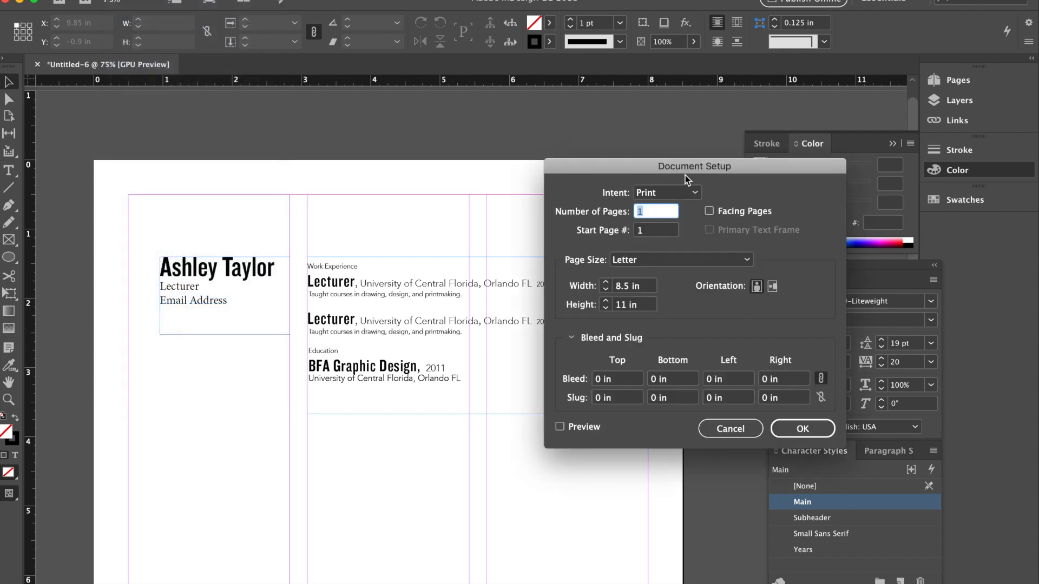
{"action": "left_click_drag", "start_coordinate": [686, 177], "coordinate": [734, 127]}
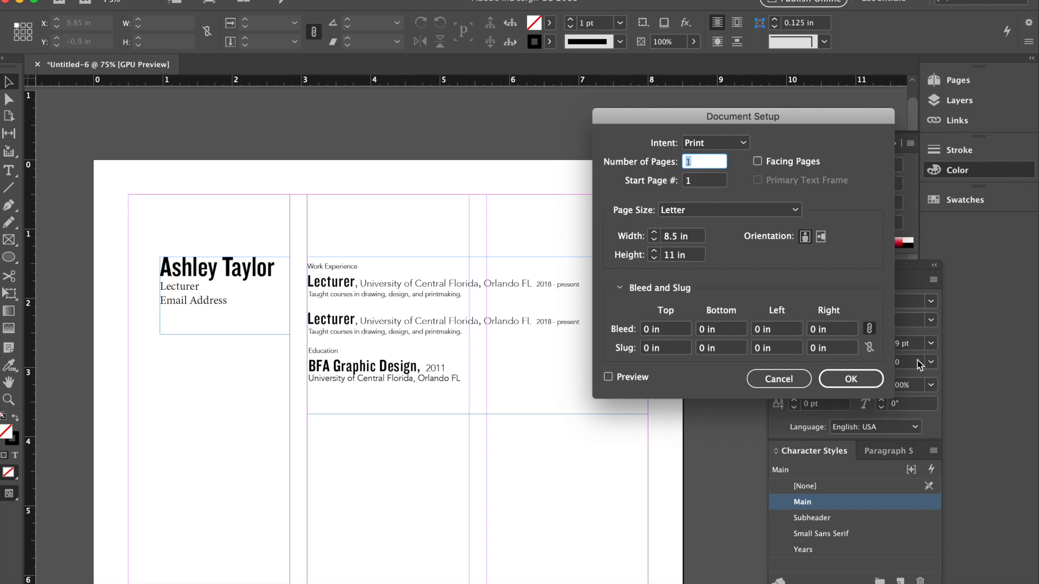
{"action": "left_click", "coordinate": [620, 288]}
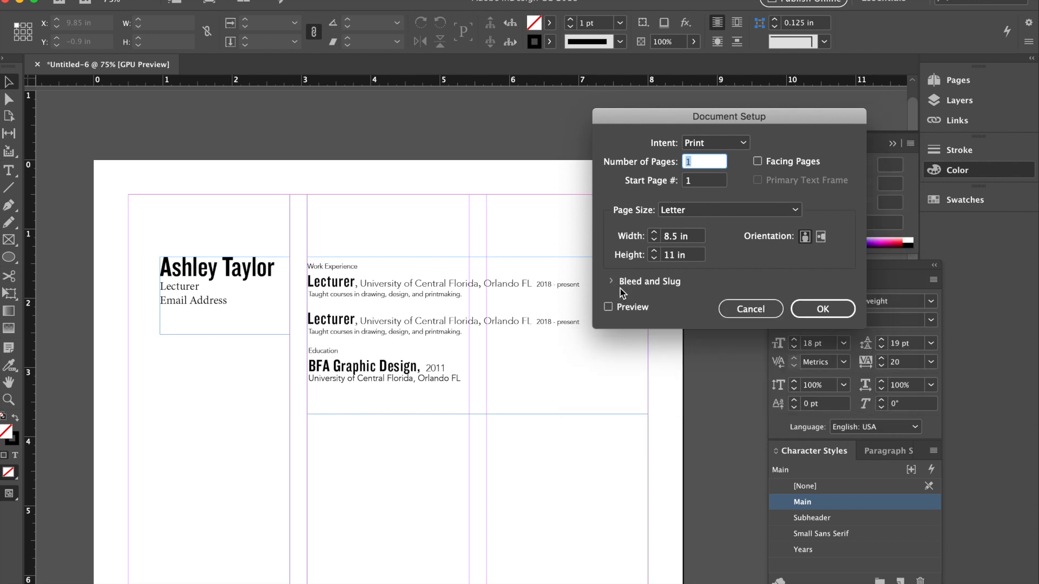
{"action": "left_click", "coordinate": [822, 308]}
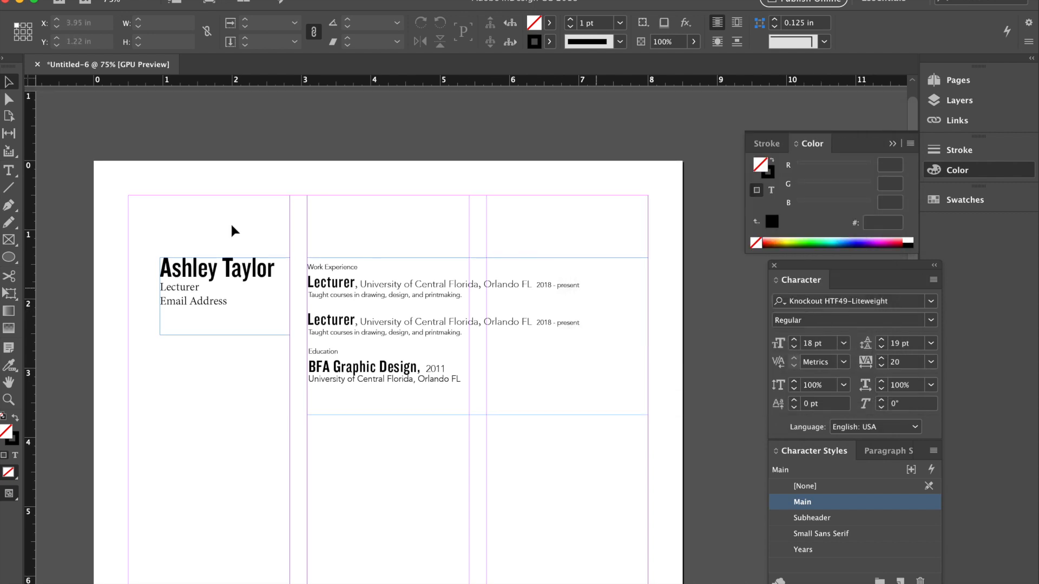
{"action": "key", "text": "super+shift+slash"}
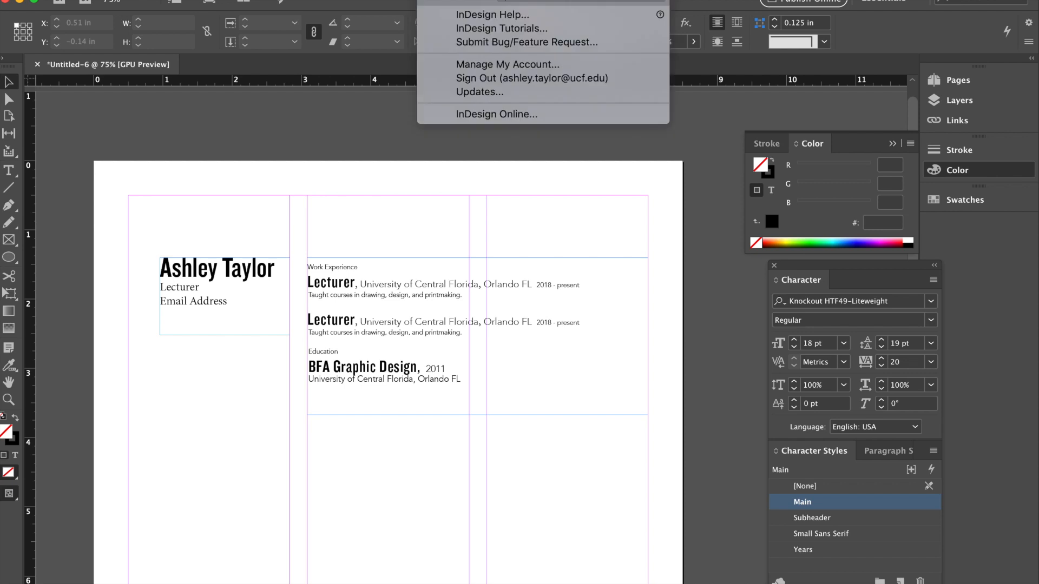
{"action": "type", "text": "margins"}
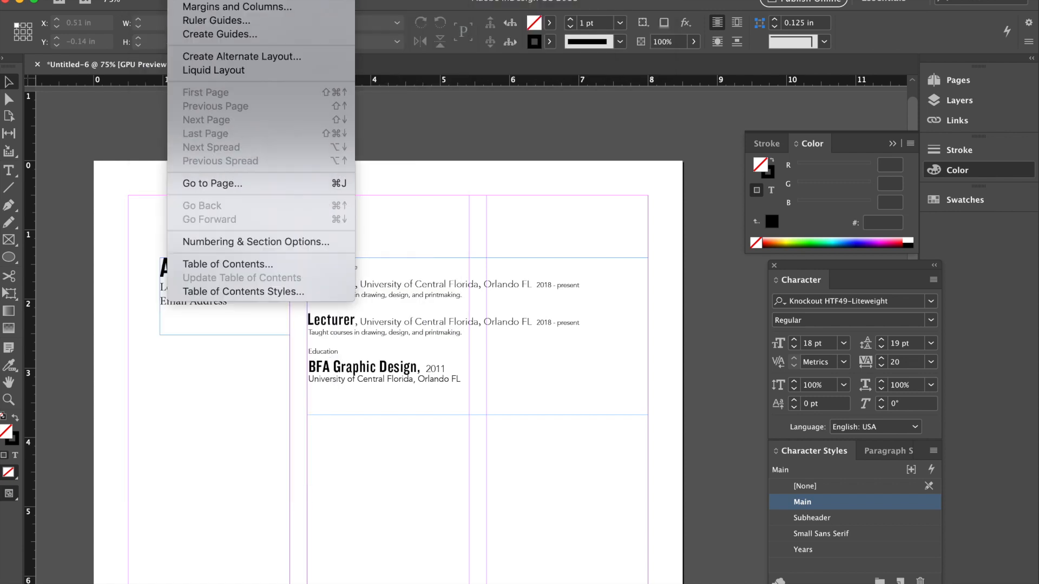
In Margins and Columns, nudge the linked margins and return them to 0.5 in.
{"action": "left_click", "coordinate": [201, 7]}
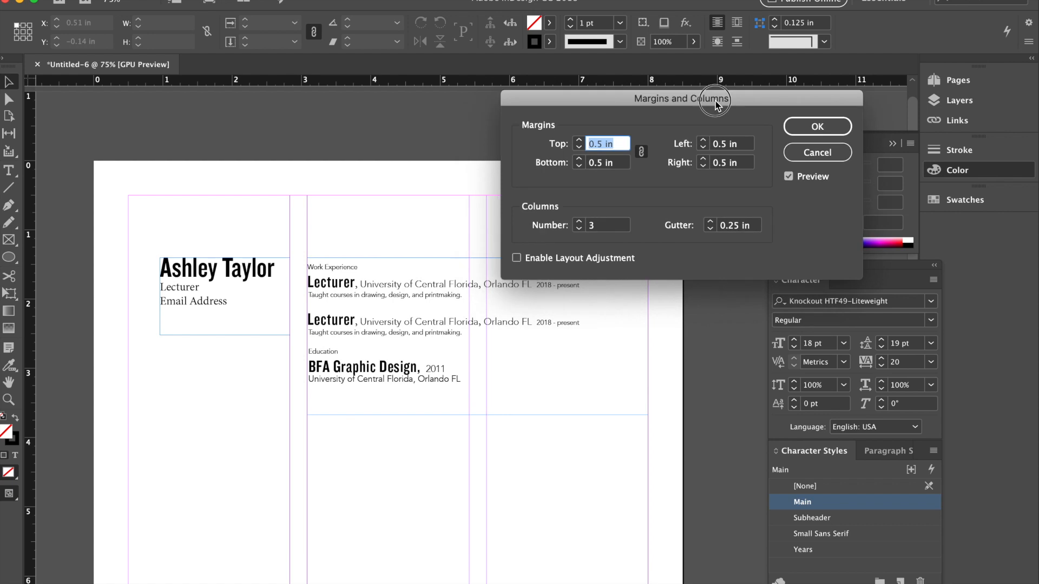
{"action": "left_click_drag", "start_coordinate": [546, 212], "coordinate": [825, 95]}
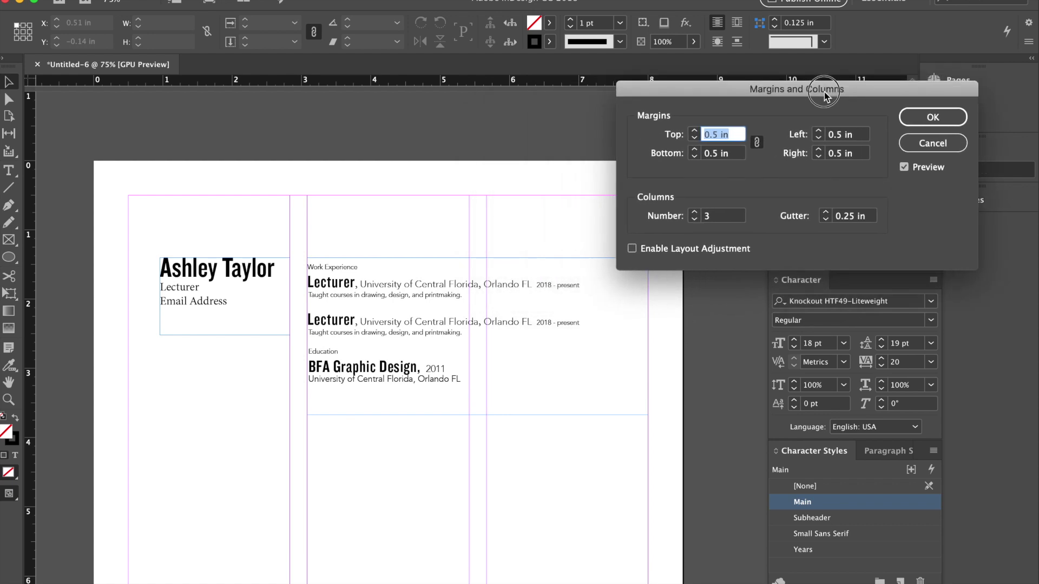
{"action": "left_click", "coordinate": [696, 138]}
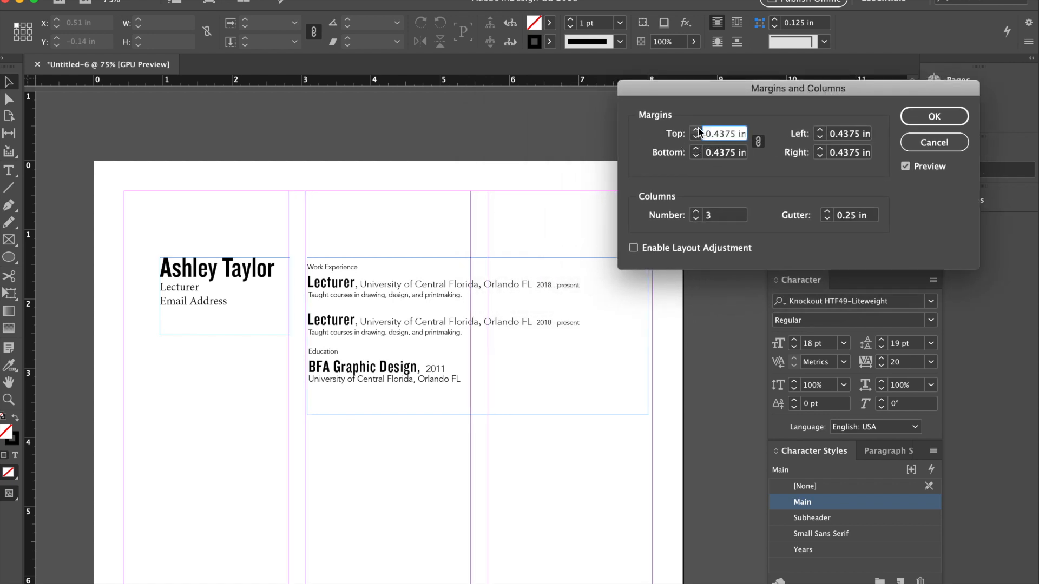
{"action": "left_click", "coordinate": [696, 130]}
{"action": "left_click", "coordinate": [696, 130]}
{"action": "left_click", "coordinate": [696, 130]}
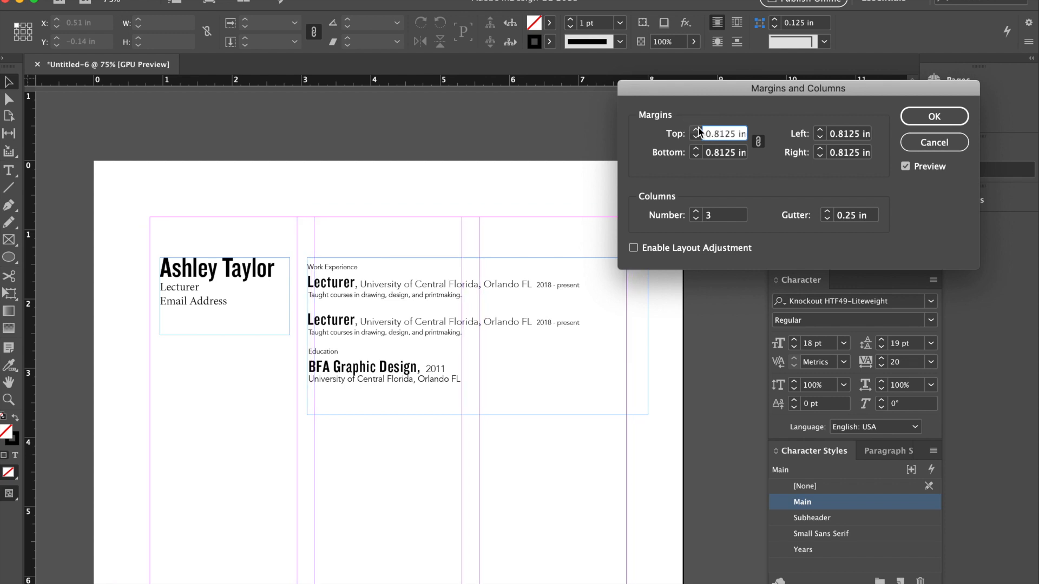
{"action": "left_click", "coordinate": [730, 135]}
{"action": "left_click", "coordinate": [695, 138]}
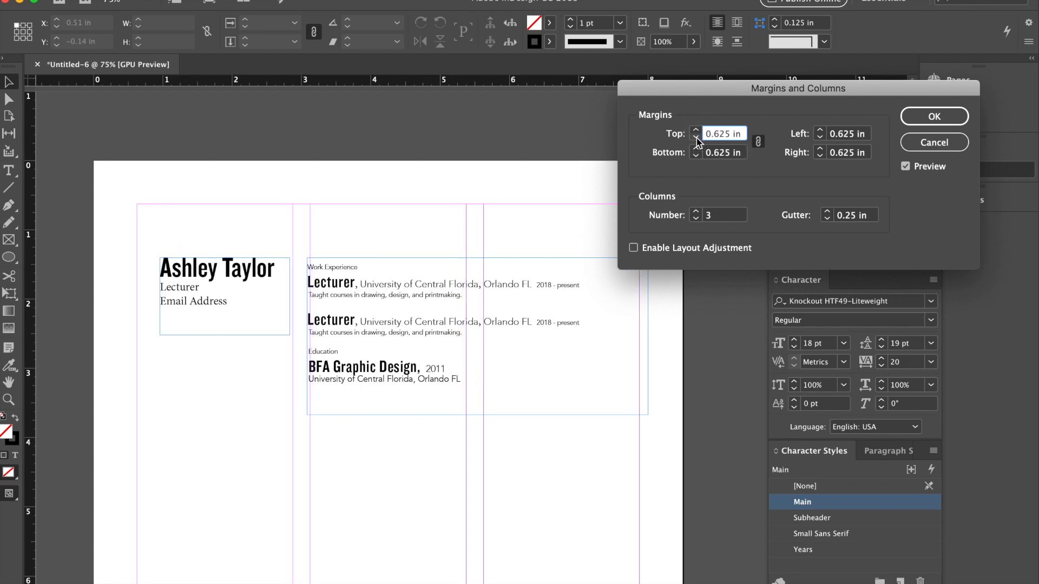
{"action": "left_click", "coordinate": [696, 138]}
{"action": "left_click", "coordinate": [695, 138]}
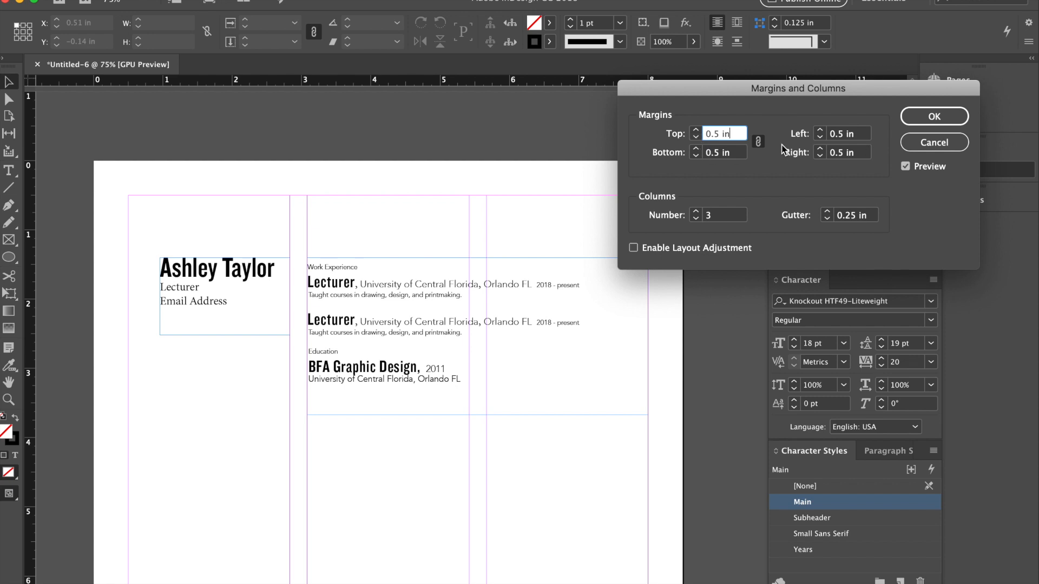
Unlink the margins, set the top margin to 0.875 in and apply.
{"action": "left_click", "coordinate": [758, 143]}
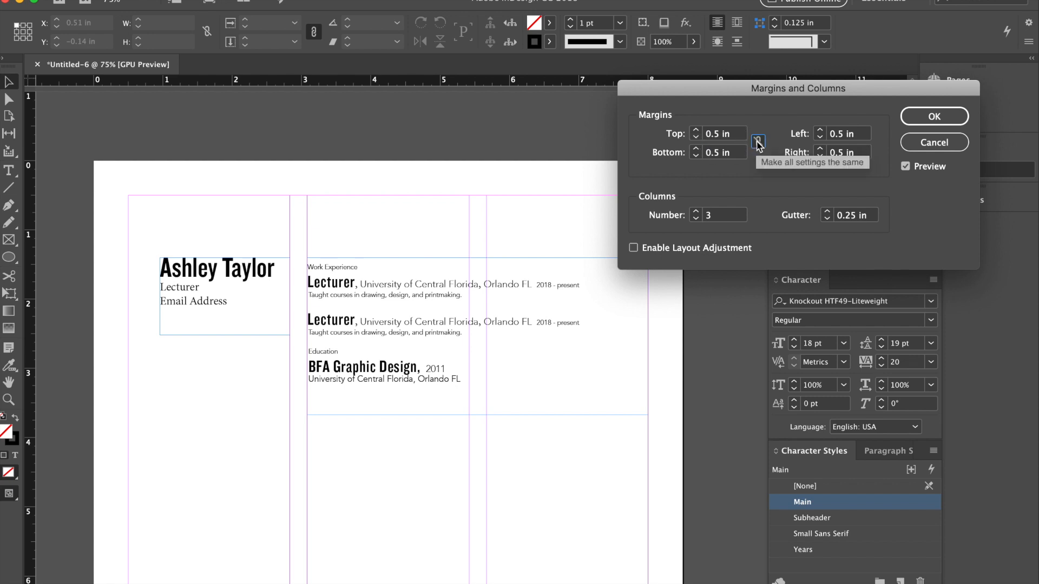
{"action": "left_click", "coordinate": [697, 130]}
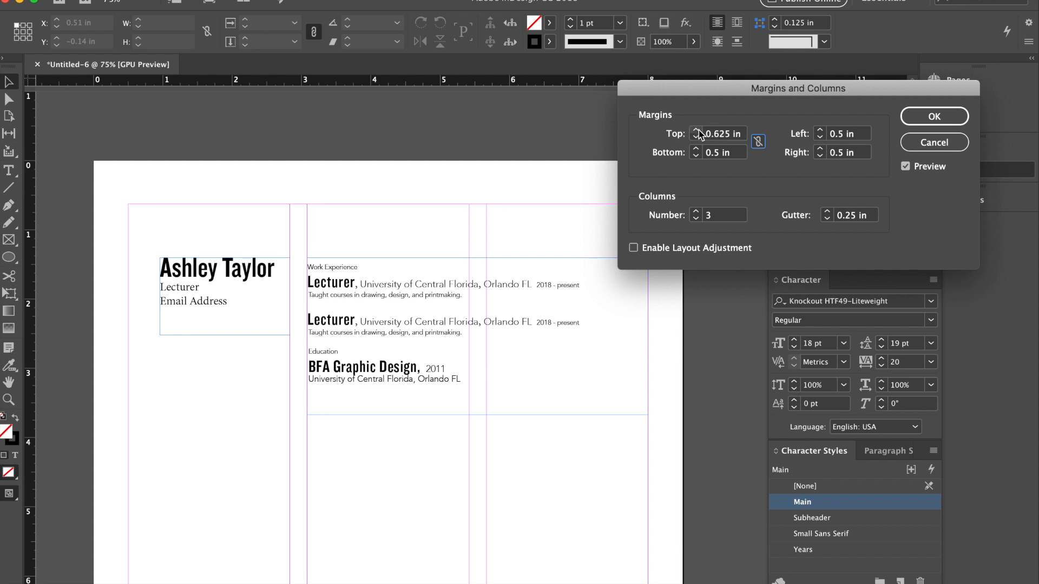
{"action": "left_click", "coordinate": [697, 130]}
{"action": "left_click", "coordinate": [697, 130]}
{"action": "left_click", "coordinate": [697, 130]}
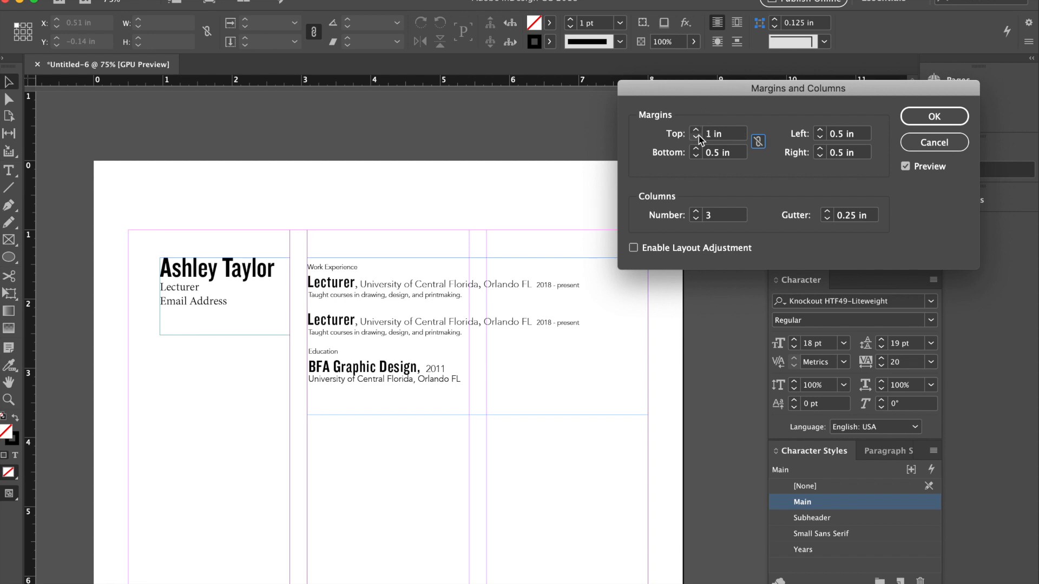
{"action": "left_click", "coordinate": [696, 138]}
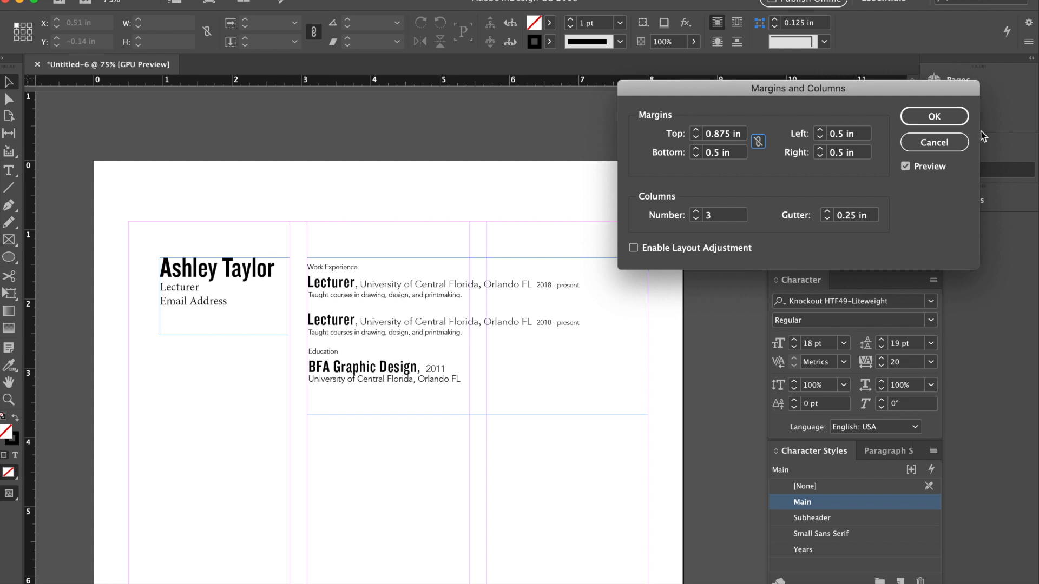
{"action": "left_click", "coordinate": [933, 116]}
{"action": "left_click", "coordinate": [244, 260]}
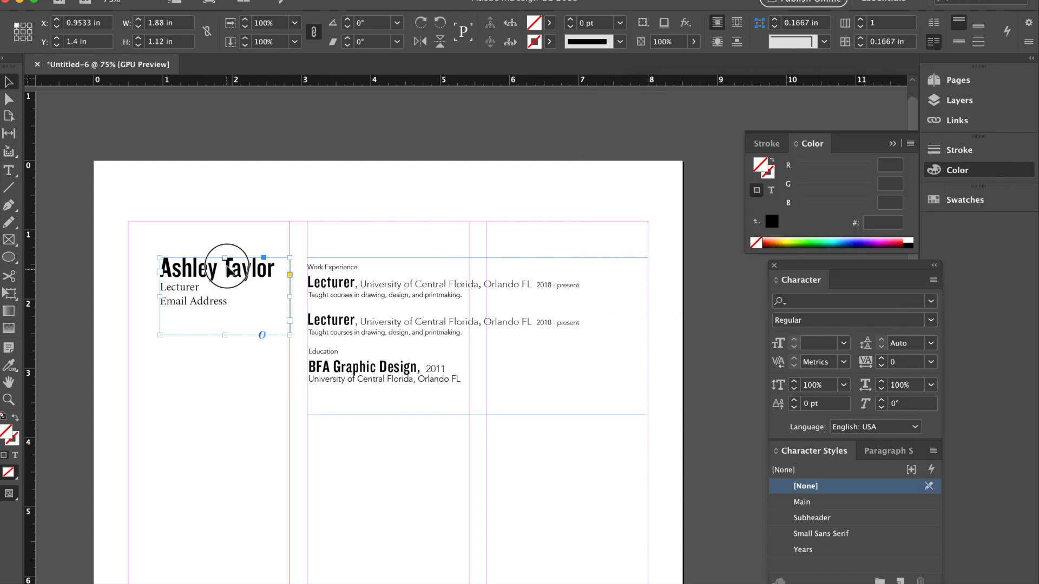
Move the name frame and Work Experience column up to the 0.875 in top margin.
{"action": "left_click_drag", "start_coordinate": [227, 252], "coordinate": [228, 235]}
{"action": "left_click", "coordinate": [337, 276]}
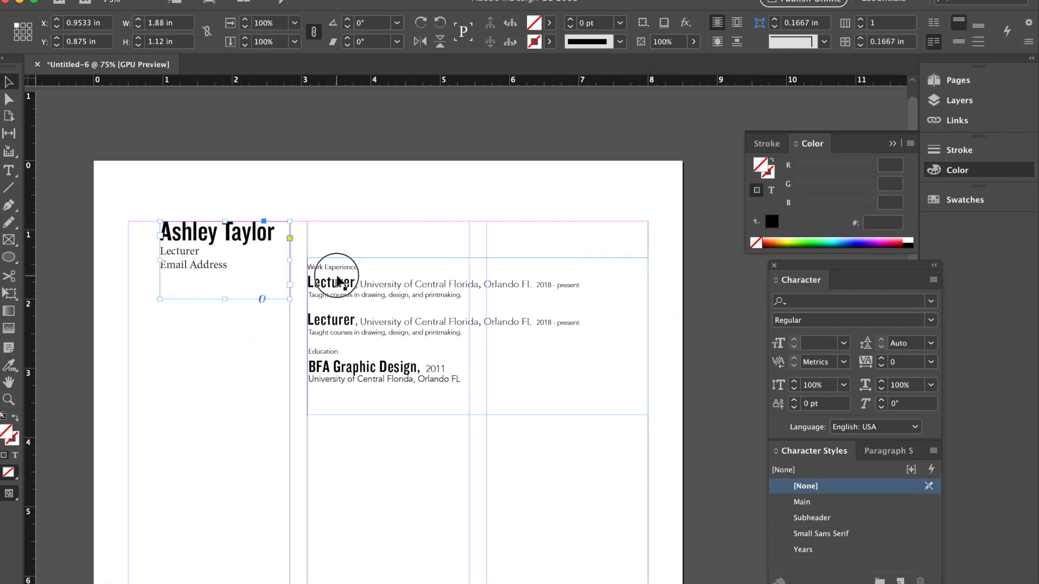
{"action": "left_click_drag", "start_coordinate": [341, 276], "coordinate": [343, 240]}
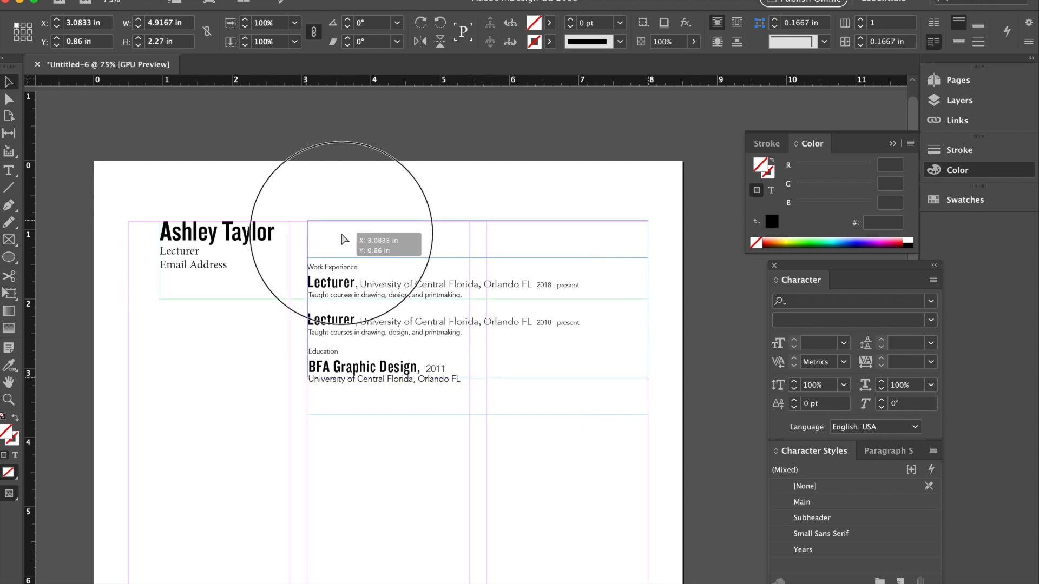
{"action": "left_click", "coordinate": [341, 182]}
{"action": "scroll", "coordinate": [341, 182], "scroll_direction": "down", "scroll_amount": 10}
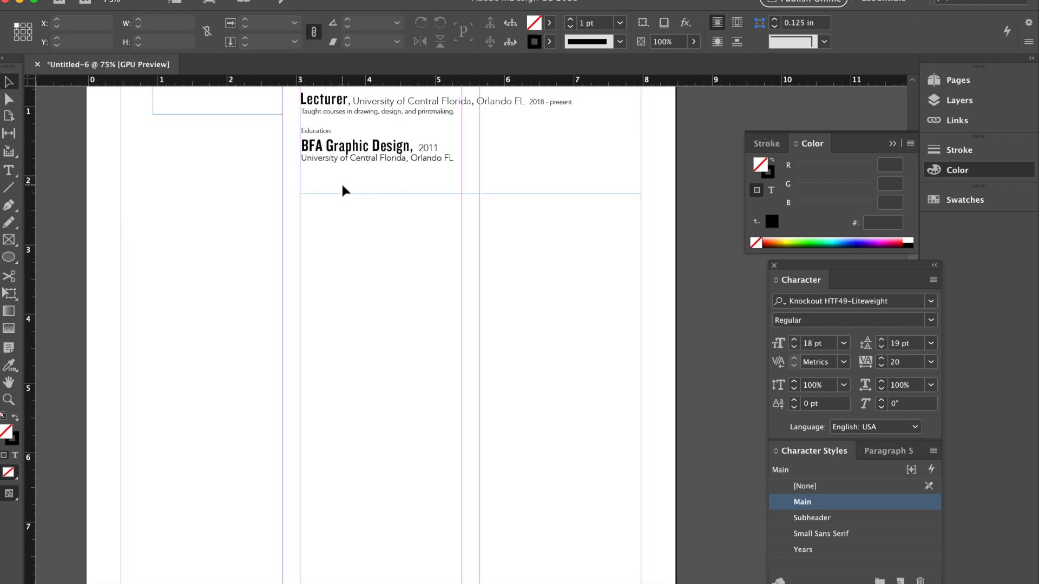
{"action": "scroll", "coordinate": [341, 182], "scroll_direction": "down", "scroll_amount": 5}
{"action": "scroll", "coordinate": [341, 182], "scroll_direction": "up", "scroll_amount": 10}
{"action": "scroll", "coordinate": [341, 182], "scroll_direction": "up", "scroll_amount": 5}
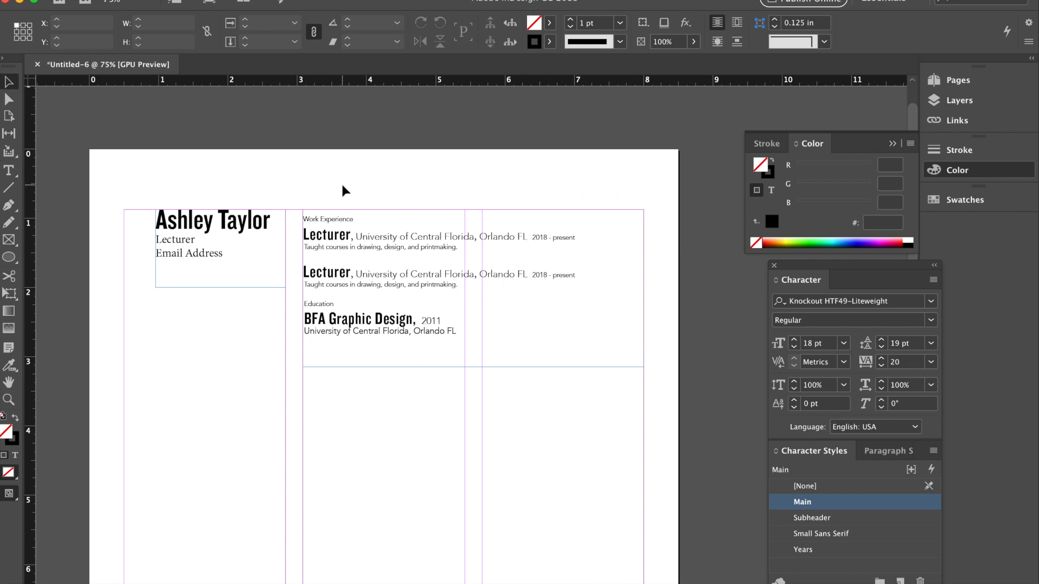
{"action": "left_click", "coordinate": [240, 288]}
{"action": "left_click", "coordinate": [196, 252]}
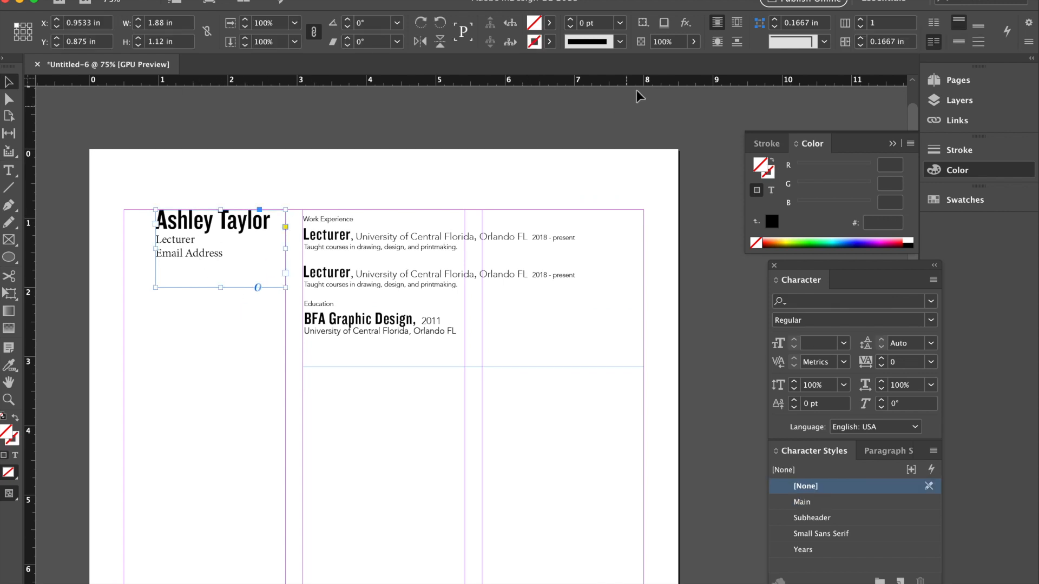
Right-align all the name and contact lines in the header frame.
{"action": "double_click", "coordinate": [226, 254]}
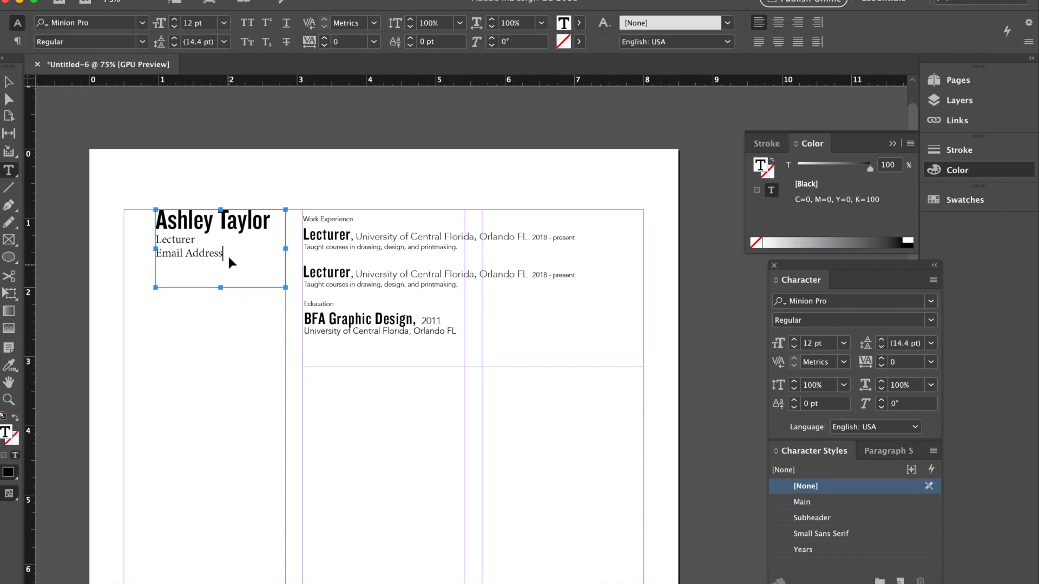
{"action": "key", "text": "super+a"}
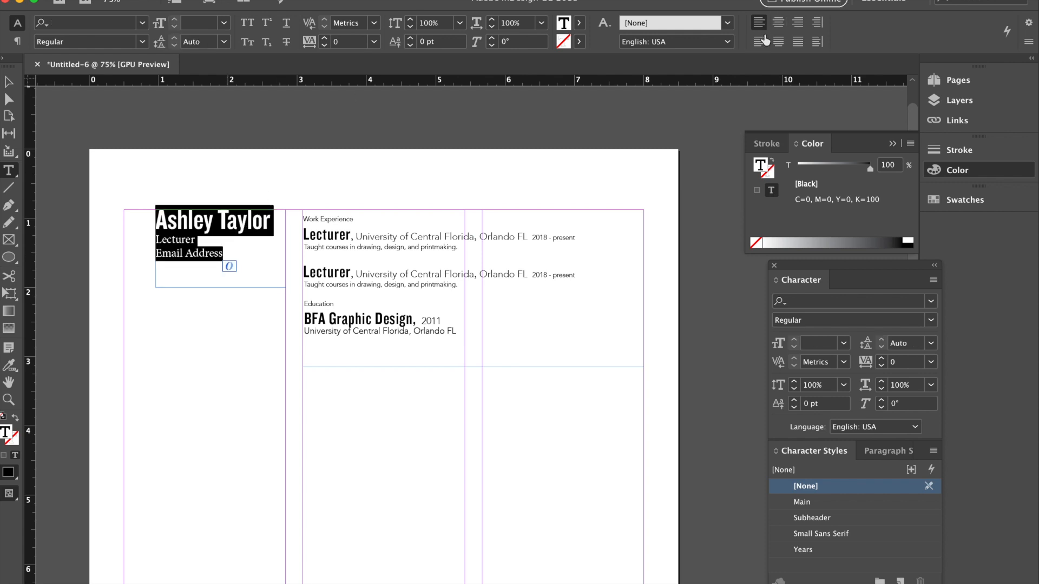
{"action": "left_click", "coordinate": [797, 24]}
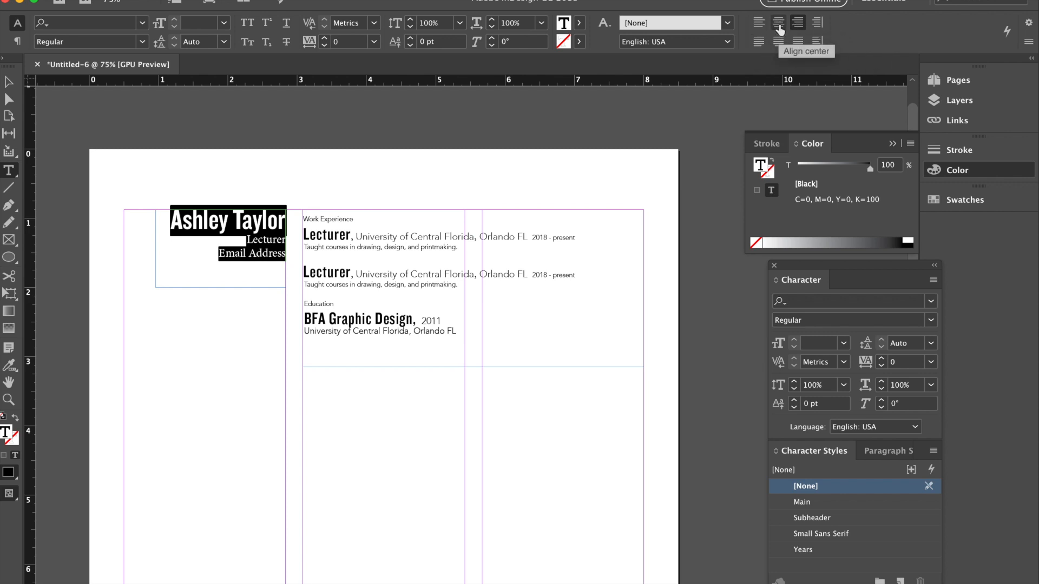
{"action": "left_click", "coordinate": [10, 83]}
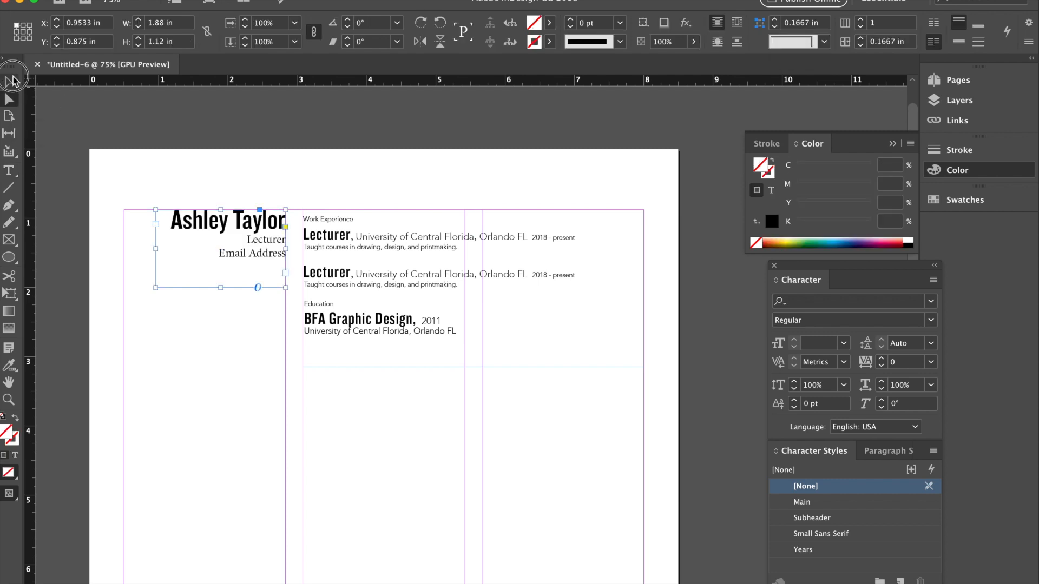
Move both text frames down and draw a wide text frame across the page top.
{"action": "left_click_drag", "start_coordinate": [347, 284], "coordinate": [347, 346]}
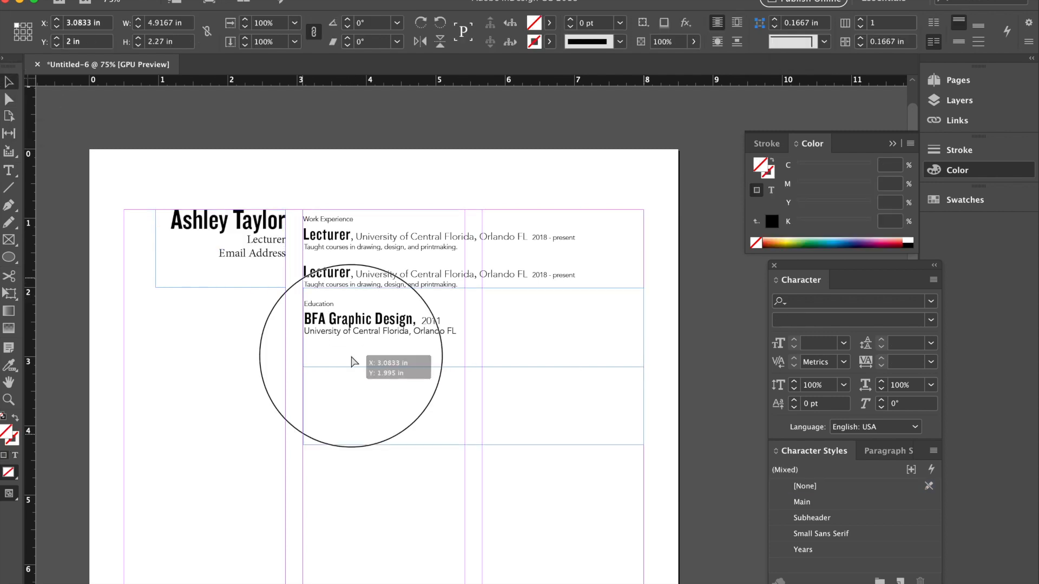
{"action": "left_click_drag", "start_coordinate": [254, 225], "coordinate": [258, 289]}
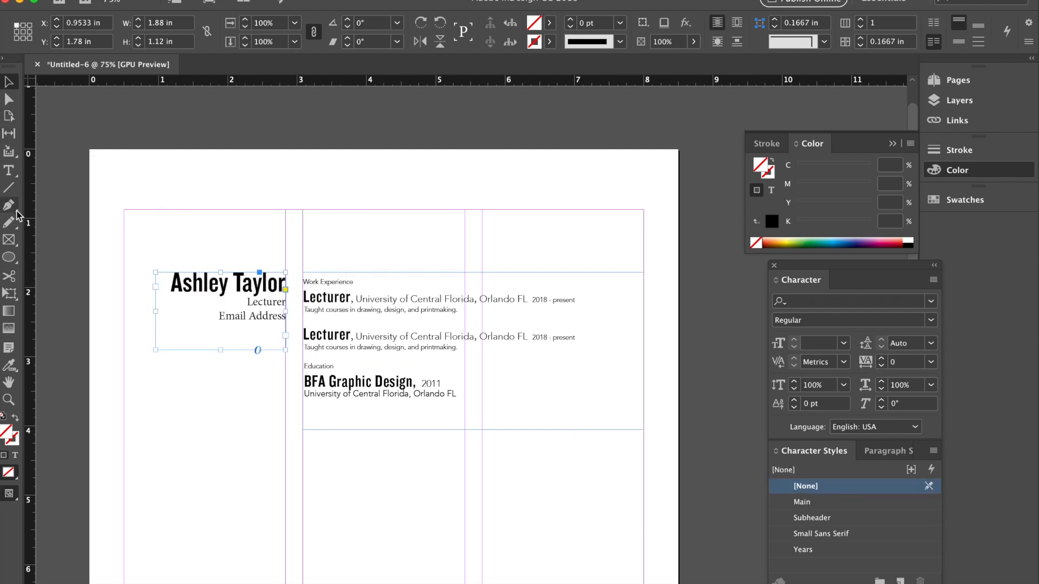
{"action": "left_click", "coordinate": [11, 170]}
{"action": "left_click_drag", "start_coordinate": [148, 216], "coordinate": [642, 249]}
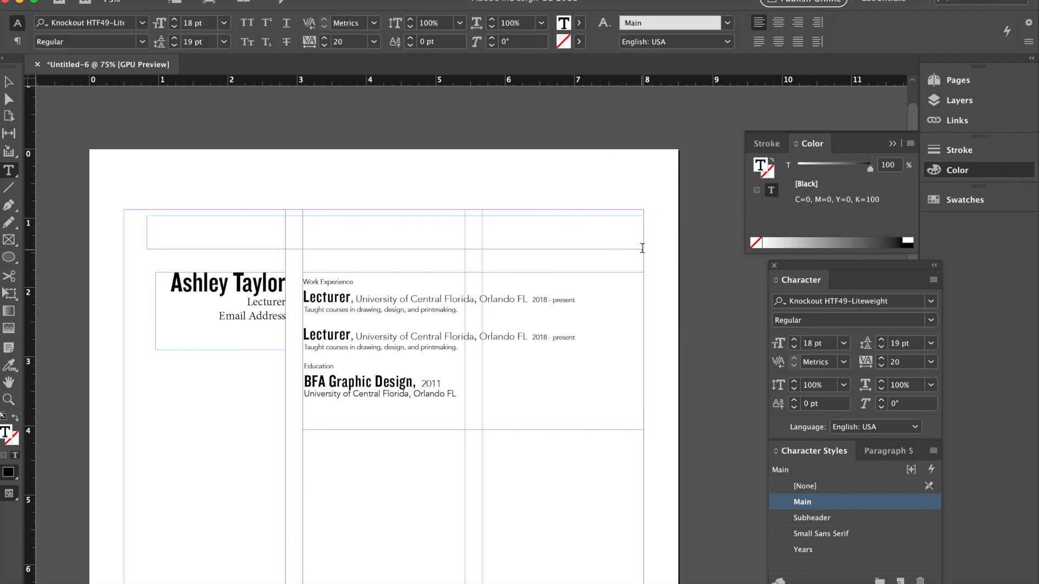
{"action": "type", "text": "Ashley Taylor"}
{"action": "key", "text": "ctrl+a"}
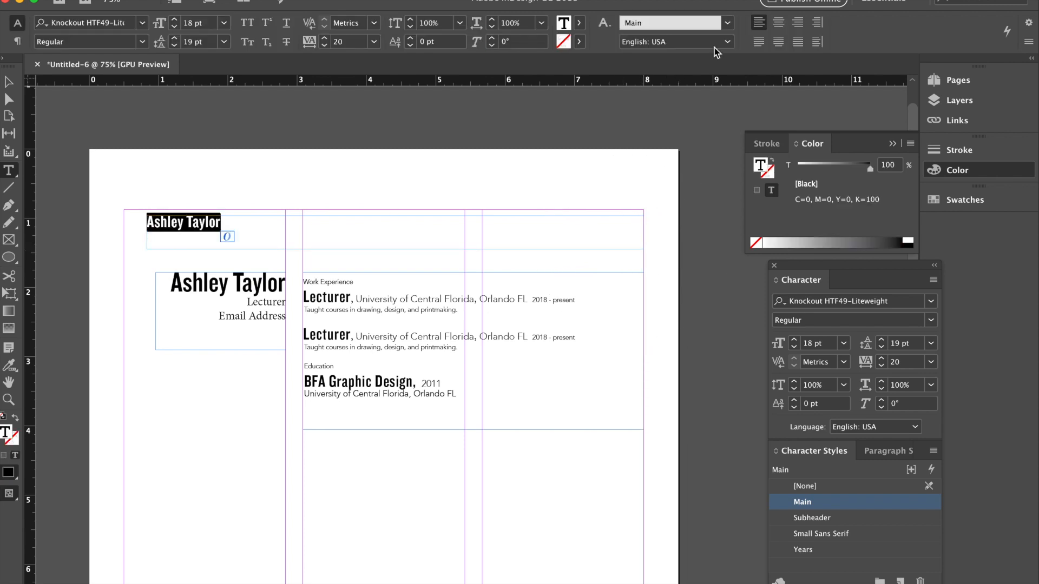
{"action": "left_click", "coordinate": [781, 25]}
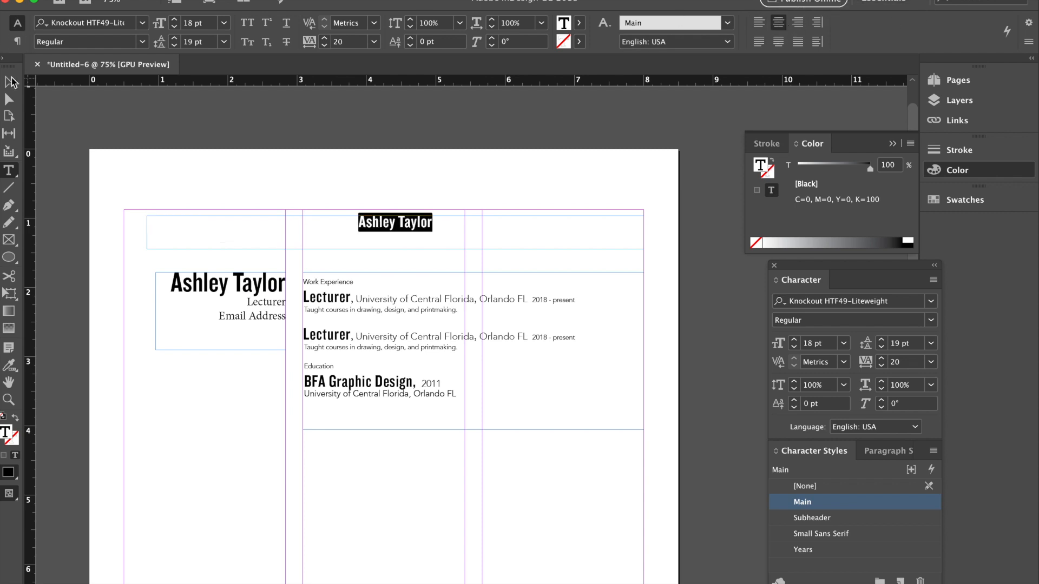
{"action": "key", "text": "Escape"}
{"action": "left_click", "coordinate": [345, 125]}
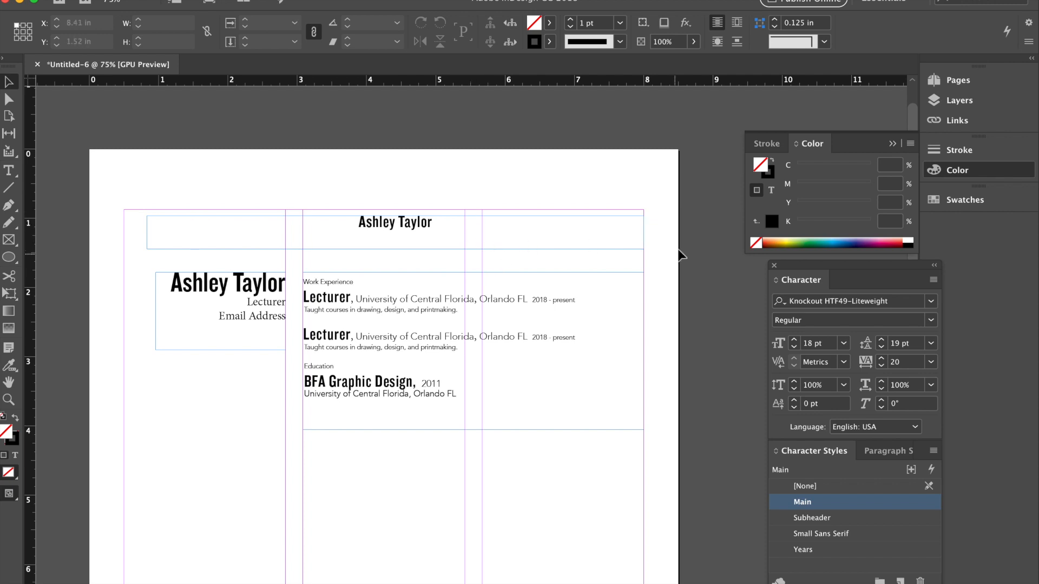
{"action": "left_click", "coordinate": [248, 240]}
{"action": "key", "text": "Delete"}
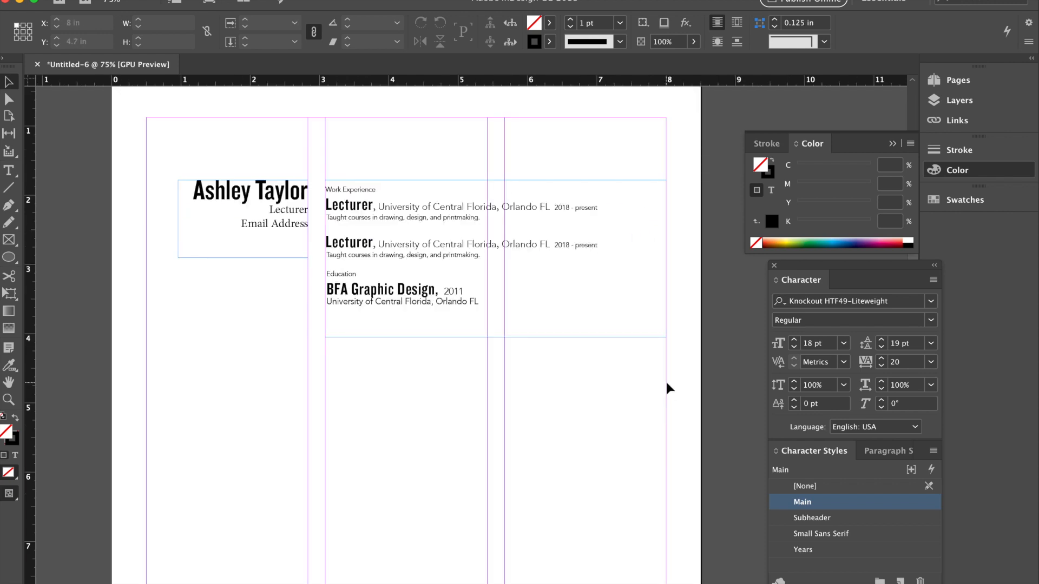
{"action": "scroll", "coordinate": [390, 325], "scroll_direction": "down", "scroll_amount": 2}
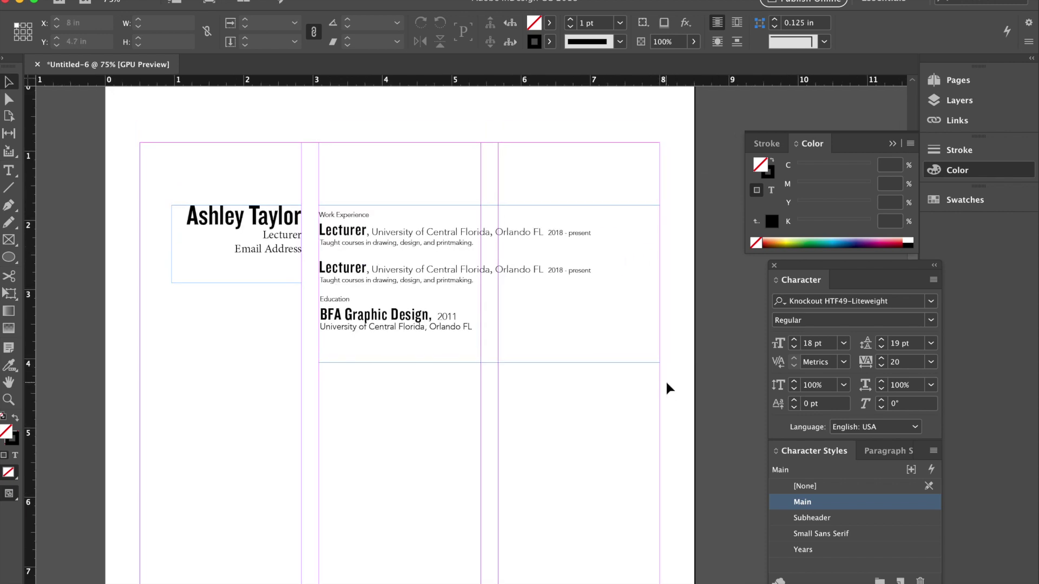
At 100% zoom, select 'University of Central Florida,' in the second entry to see its Subheader style.
{"action": "left_click", "coordinate": [12, 172]}
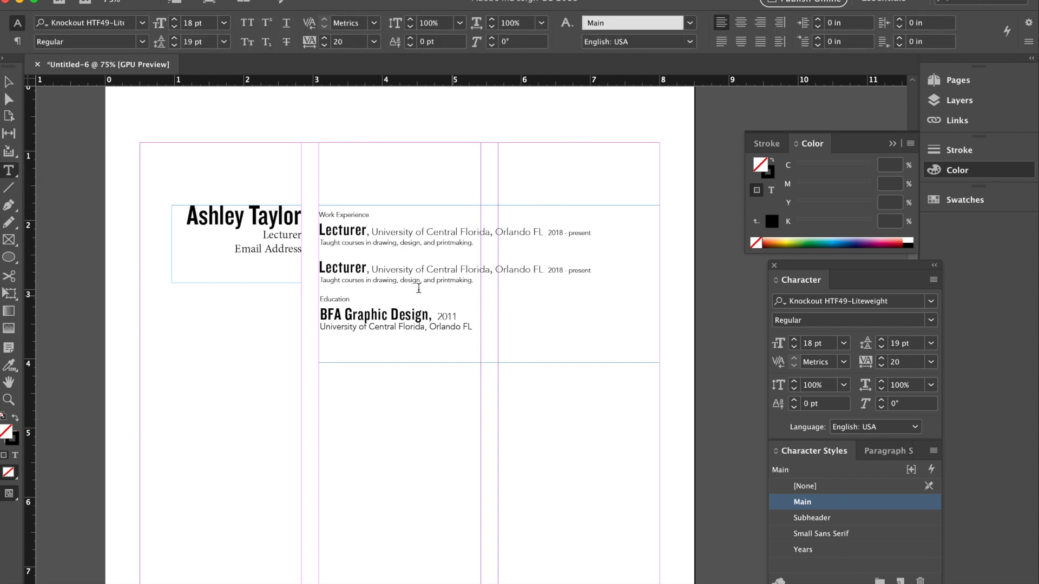
{"action": "key", "text": "super+1"}
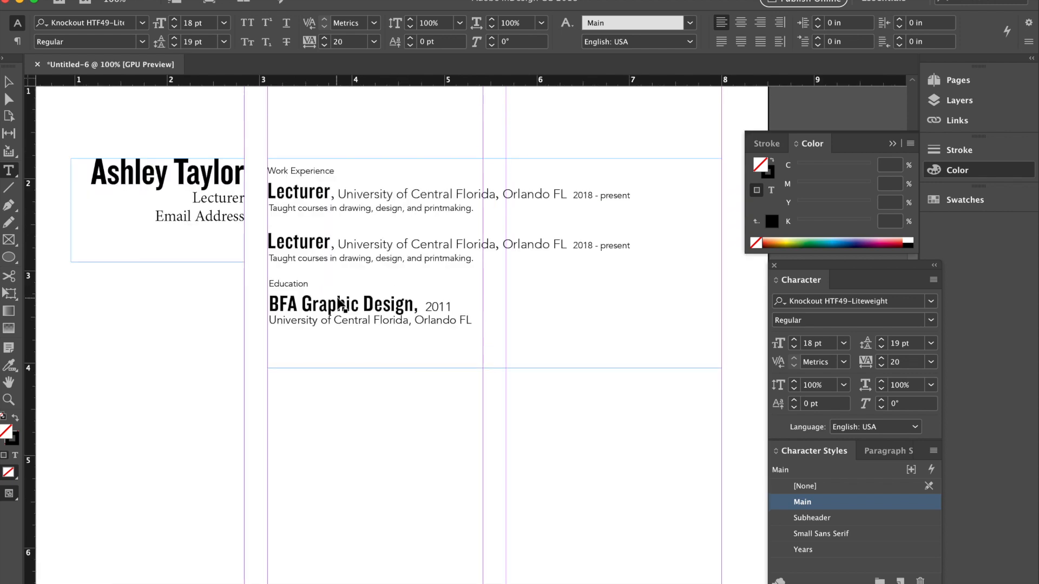
{"action": "scroll", "coordinate": [342, 304], "scroll_direction": "up", "scroll_amount": 1}
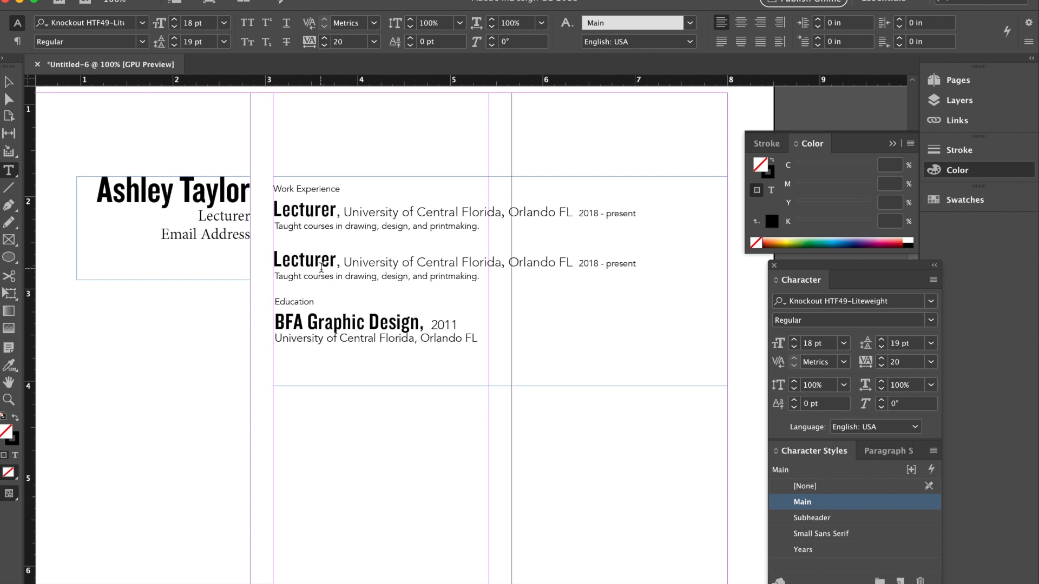
{"action": "left_click_drag", "start_coordinate": [345, 262], "coordinate": [501, 263]}
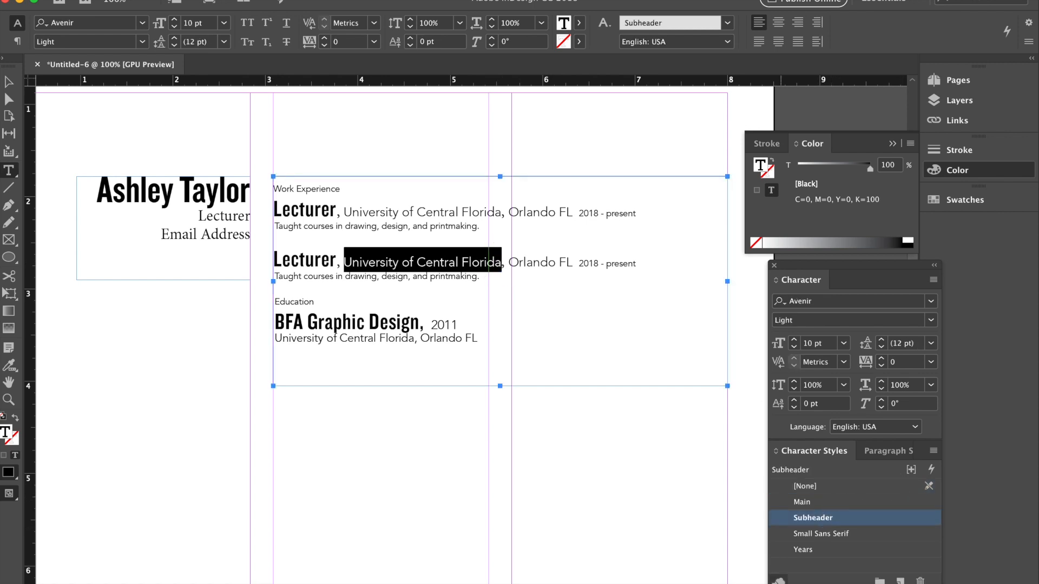
{"action": "left_click", "coordinate": [778, 579]}
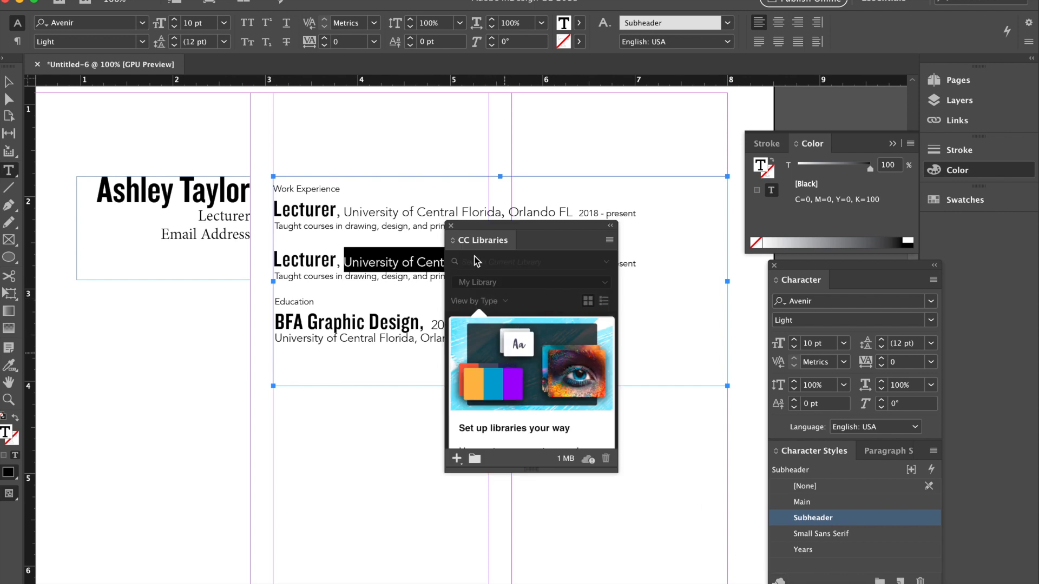
{"action": "left_click", "coordinate": [453, 227]}
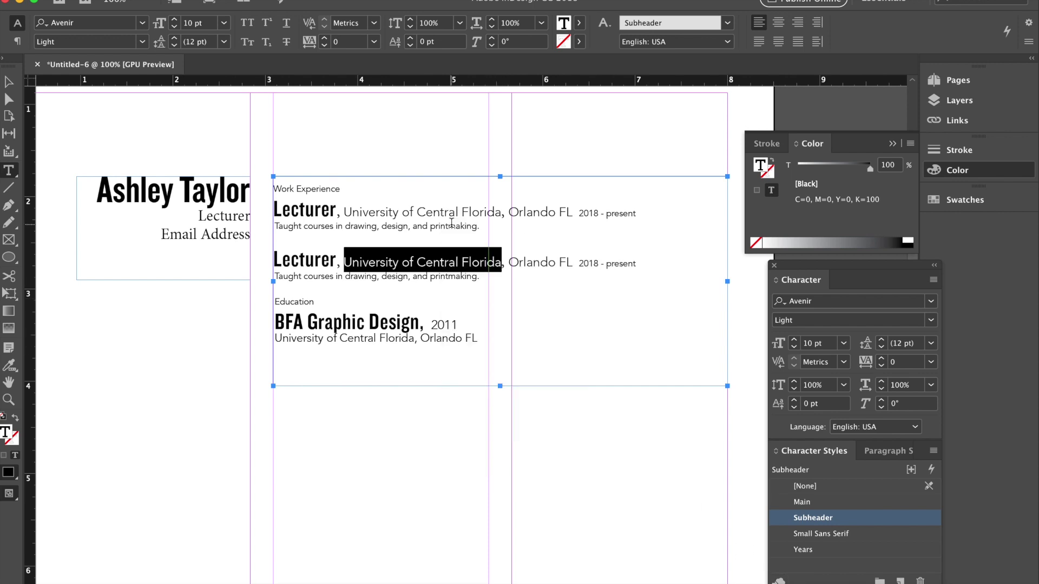
{"action": "left_click", "coordinate": [934, 452]}
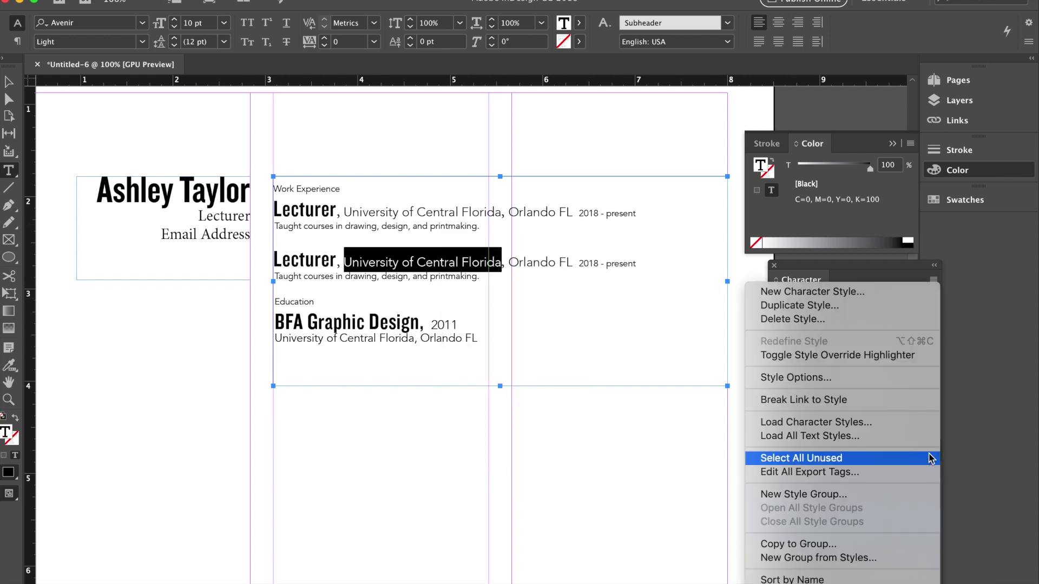
{"action": "left_click", "coordinate": [899, 423]}
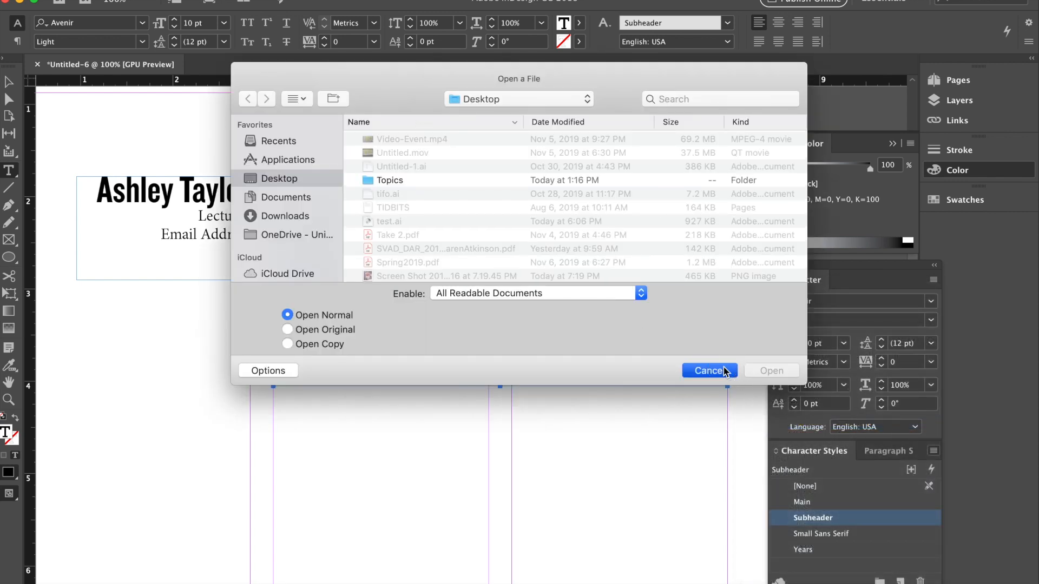
{"action": "left_click", "coordinate": [710, 371]}
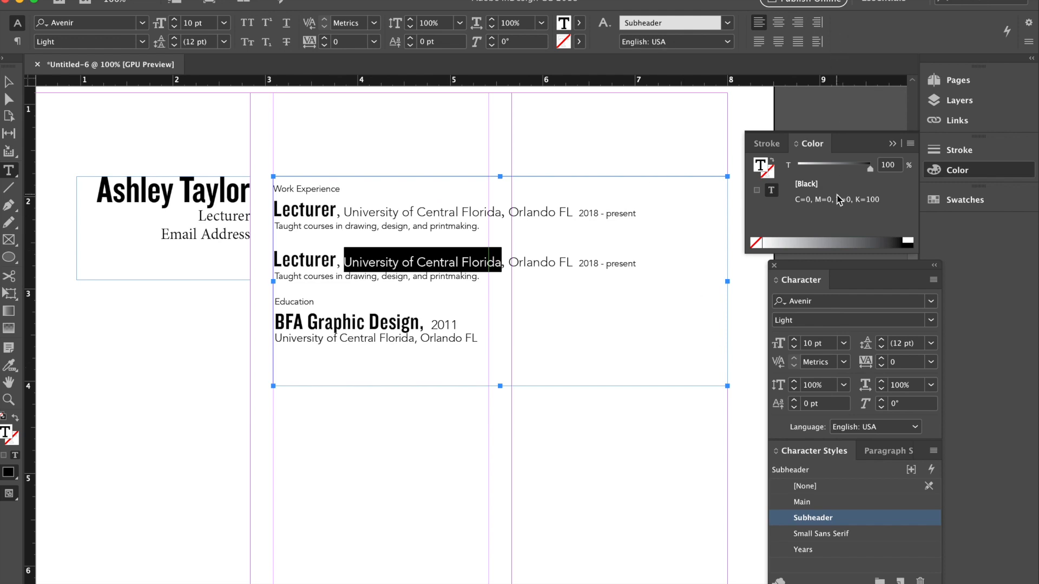
{"action": "left_click_drag", "start_coordinate": [674, 3], "coordinate": [662, 23]}
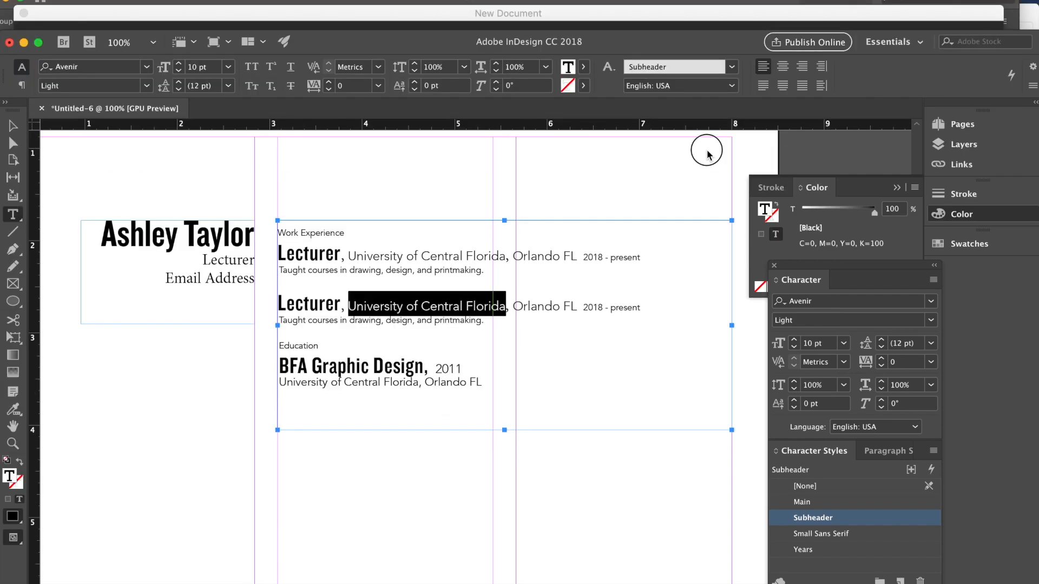
Switch to the Medium resume article and open Annie Zhou's resume on Bestfolios.
{"action": "key", "text": "F3"}
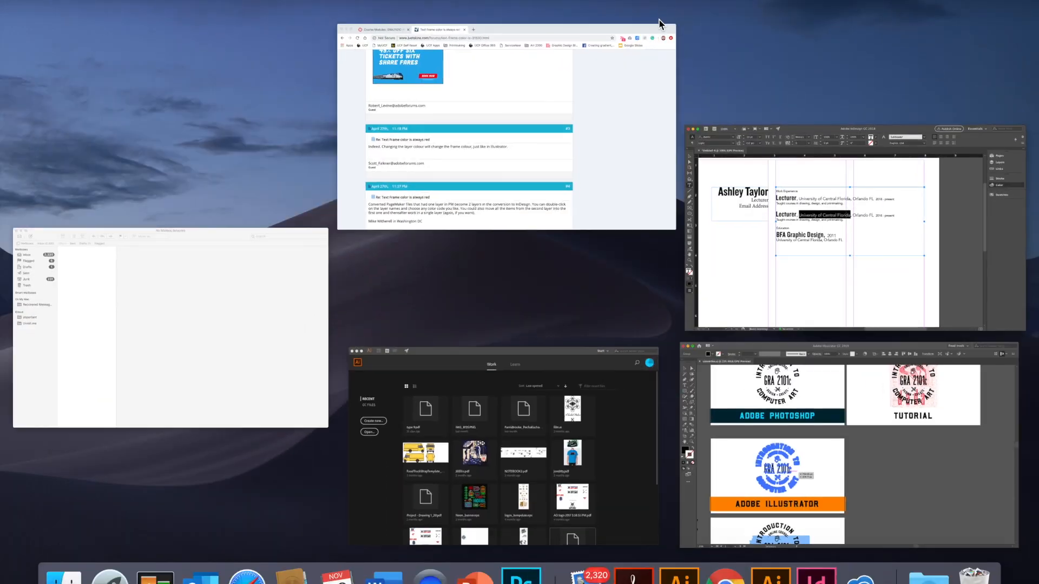
{"action": "left_click", "coordinate": [503, 126]}
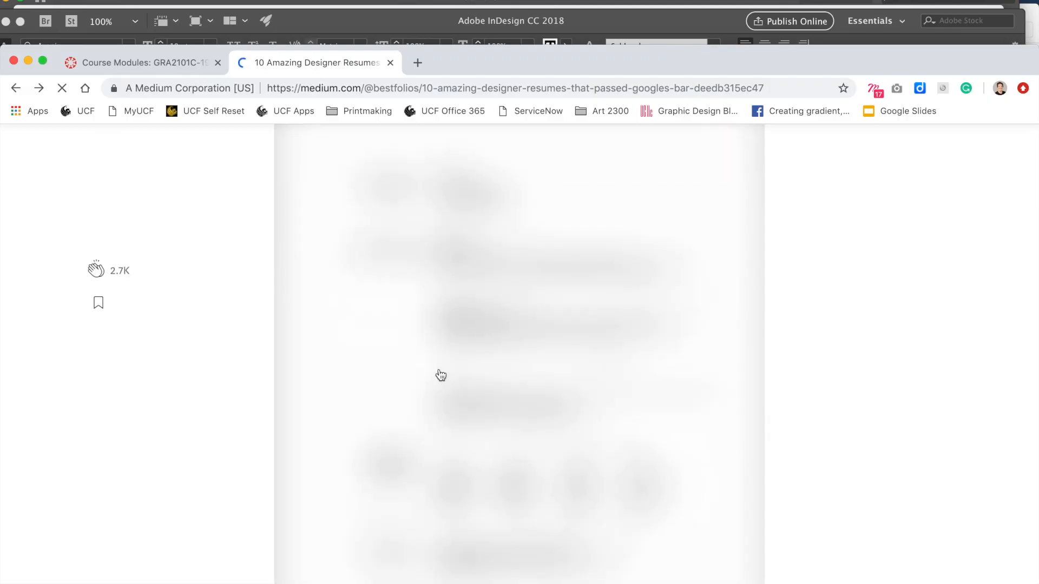
{"action": "scroll", "coordinate": [440, 374], "scroll_direction": "down", "scroll_amount": 3}
{"action": "scroll", "coordinate": [441, 374], "scroll_direction": "down", "scroll_amount": 5}
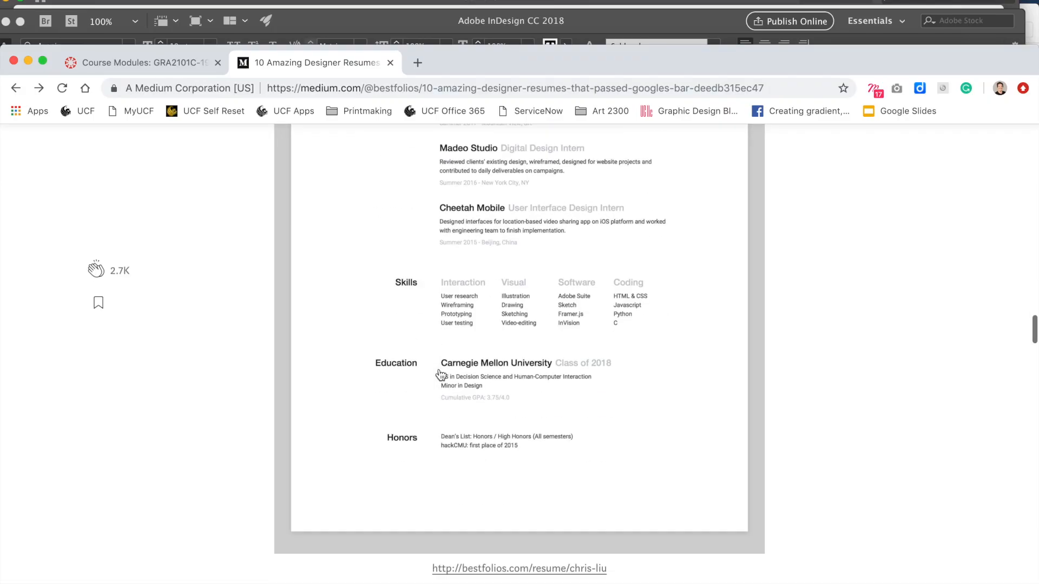
{"action": "scroll", "coordinate": [441, 374], "scroll_direction": "down", "scroll_amount": 5}
{"action": "scroll", "coordinate": [441, 375], "scroll_direction": "down", "scroll_amount": 5}
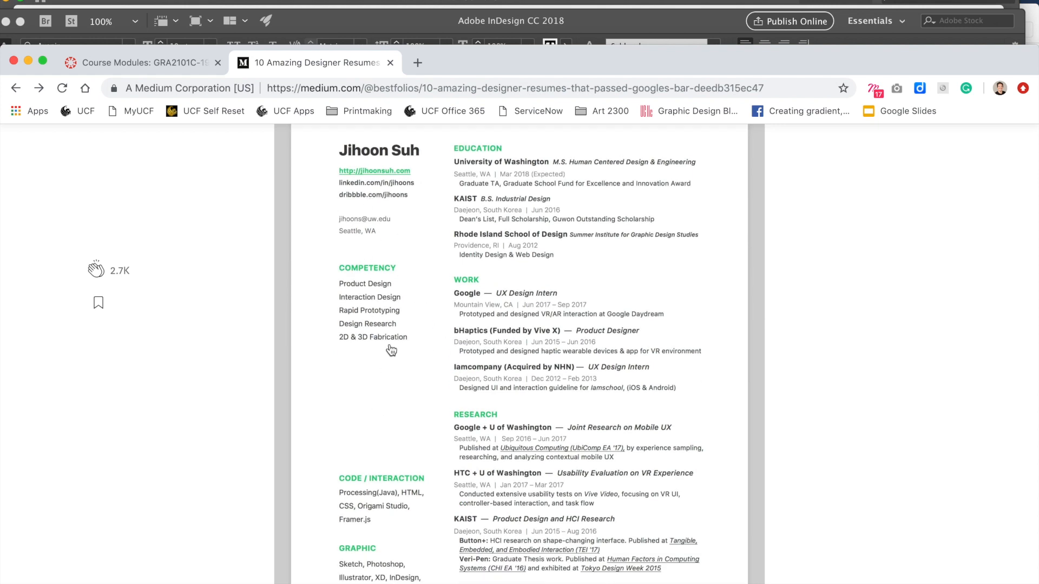
{"action": "scroll", "coordinate": [486, 234], "scroll_direction": "up", "scroll_amount": 3}
{"action": "scroll", "coordinate": [485, 234], "scroll_direction": "up", "scroll_amount": 3}
{"action": "scroll", "coordinate": [485, 234], "scroll_direction": "up", "scroll_amount": 5}
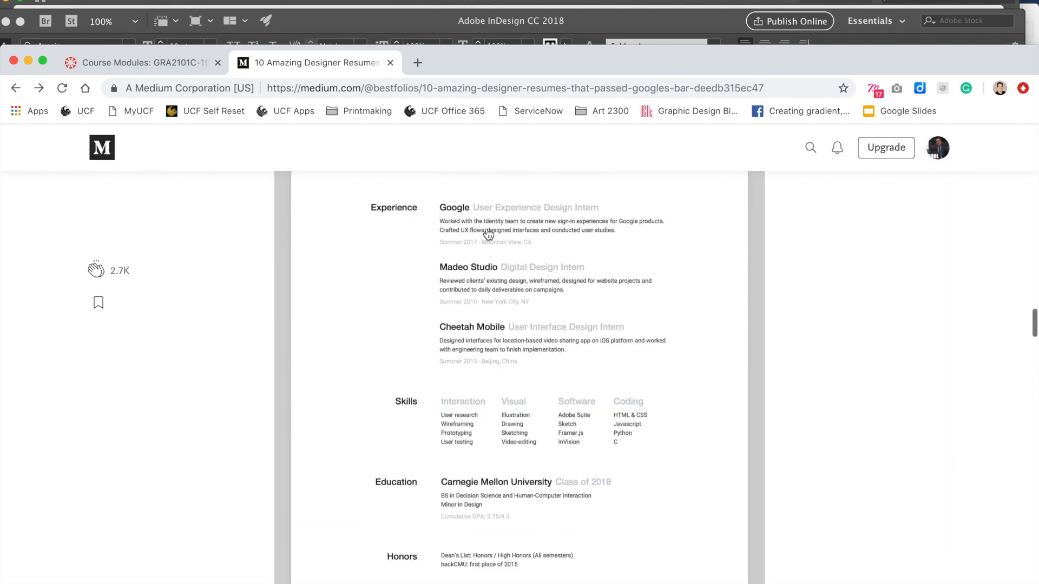
{"action": "scroll", "coordinate": [486, 234], "scroll_direction": "up", "scroll_amount": 3}
{"action": "scroll", "coordinate": [489, 235], "scroll_direction": "up", "scroll_amount": 3}
{"action": "scroll", "coordinate": [488, 235], "scroll_direction": "up", "scroll_amount": 3}
{"action": "scroll", "coordinate": [489, 235], "scroll_direction": "down", "scroll_amount": 8}
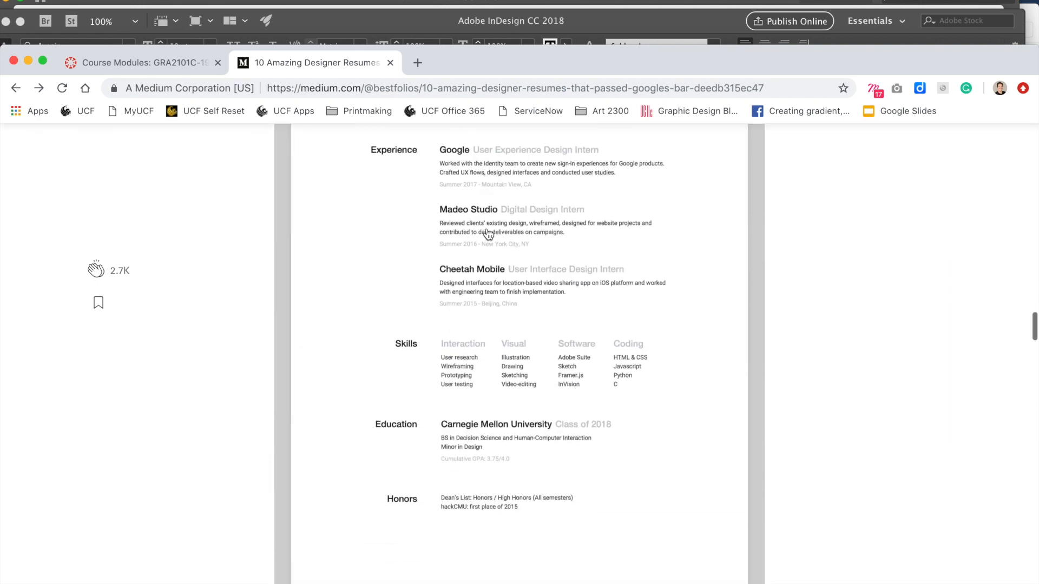
{"action": "scroll", "coordinate": [489, 234], "scroll_direction": "down", "scroll_amount": 8}
{"action": "scroll", "coordinate": [489, 234], "scroll_direction": "down", "scroll_amount": 5}
{"action": "scroll", "coordinate": [489, 235], "scroll_direction": "down", "scroll_amount": 3}
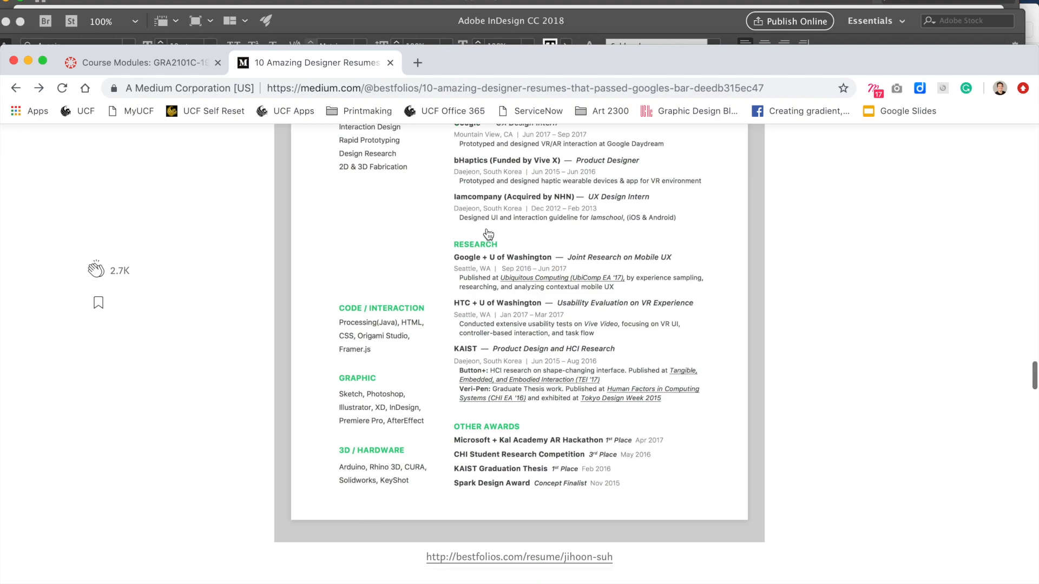
{"action": "scroll", "coordinate": [489, 235], "scroll_direction": "down", "scroll_amount": 8}
{"action": "scroll", "coordinate": [488, 234], "scroll_direction": "down", "scroll_amount": 8}
{"action": "scroll", "coordinate": [490, 235], "scroll_direction": "down", "scroll_amount": 5}
{"action": "scroll", "coordinate": [489, 235], "scroll_direction": "down", "scroll_amount": 5}
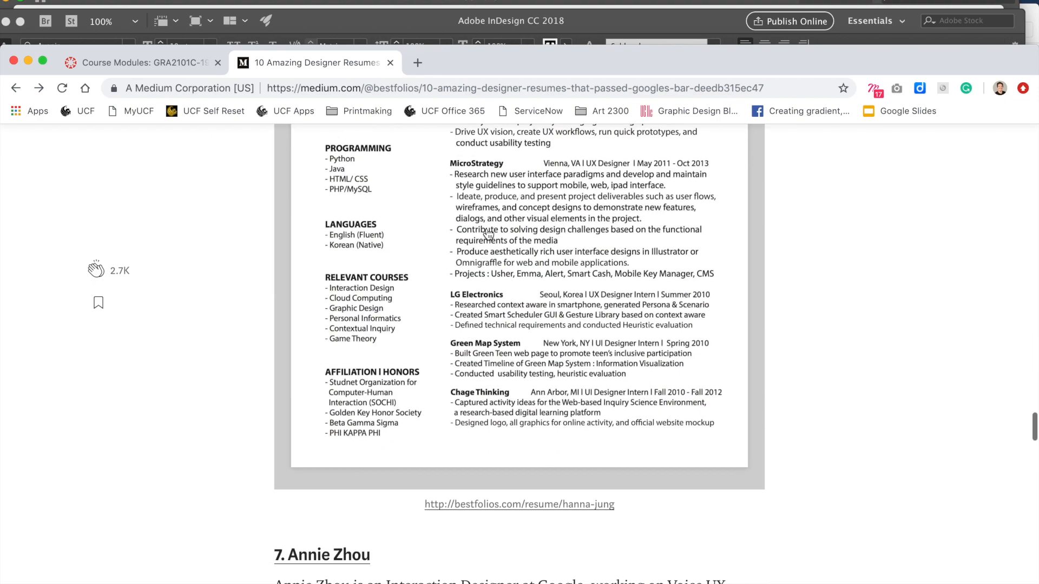
{"action": "scroll", "coordinate": [489, 235], "scroll_direction": "up", "scroll_amount": 6}
{"action": "scroll", "coordinate": [489, 235], "scroll_direction": "up", "scroll_amount": 1}
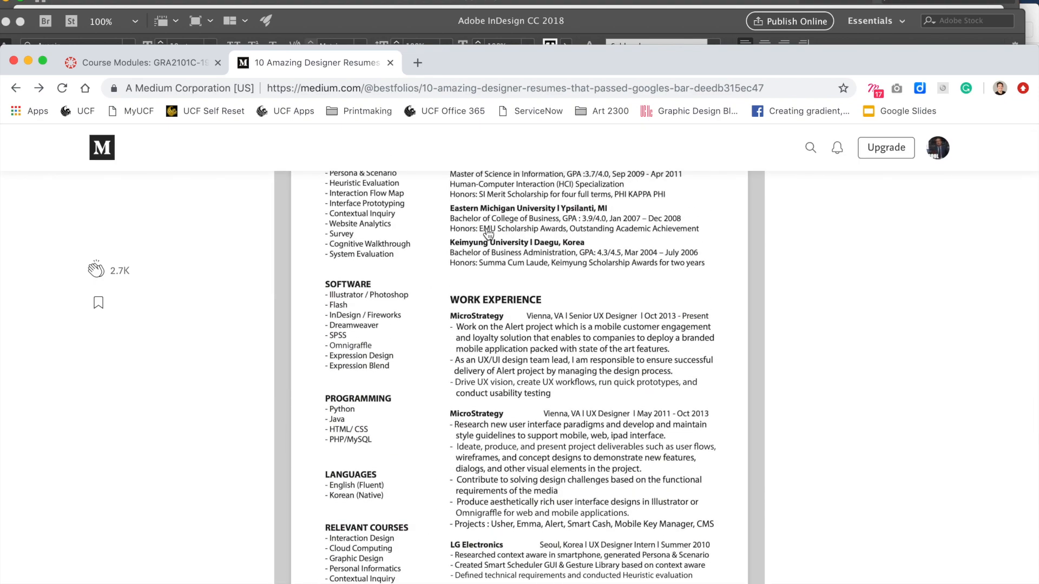
{"action": "scroll", "coordinate": [489, 235], "scroll_direction": "up", "scroll_amount": 5}
{"action": "scroll", "coordinate": [489, 235], "scroll_direction": "up", "scroll_amount": 2}
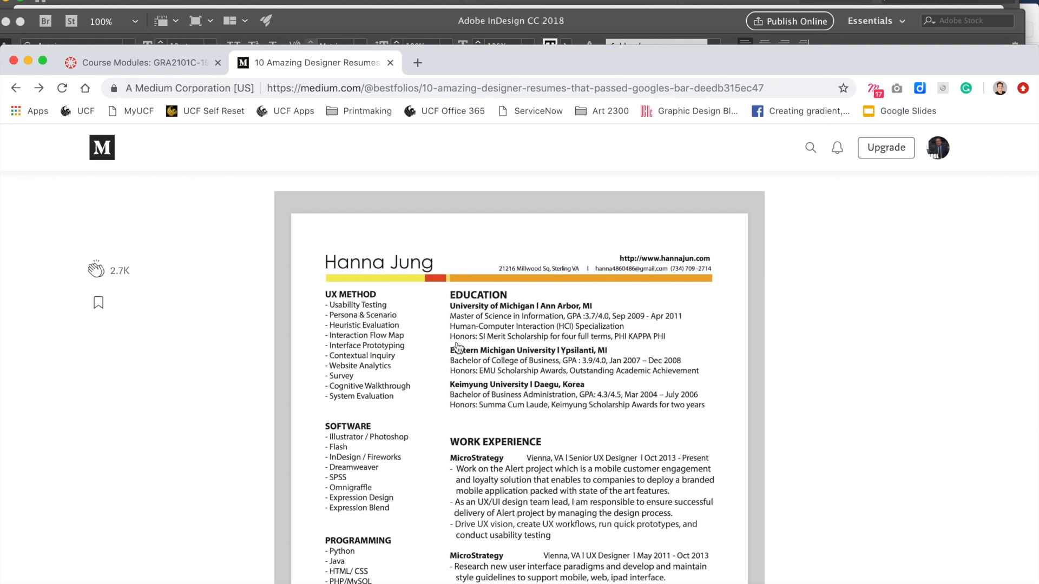
{"action": "scroll", "coordinate": [587, 531], "scroll_direction": "down", "scroll_amount": 3}
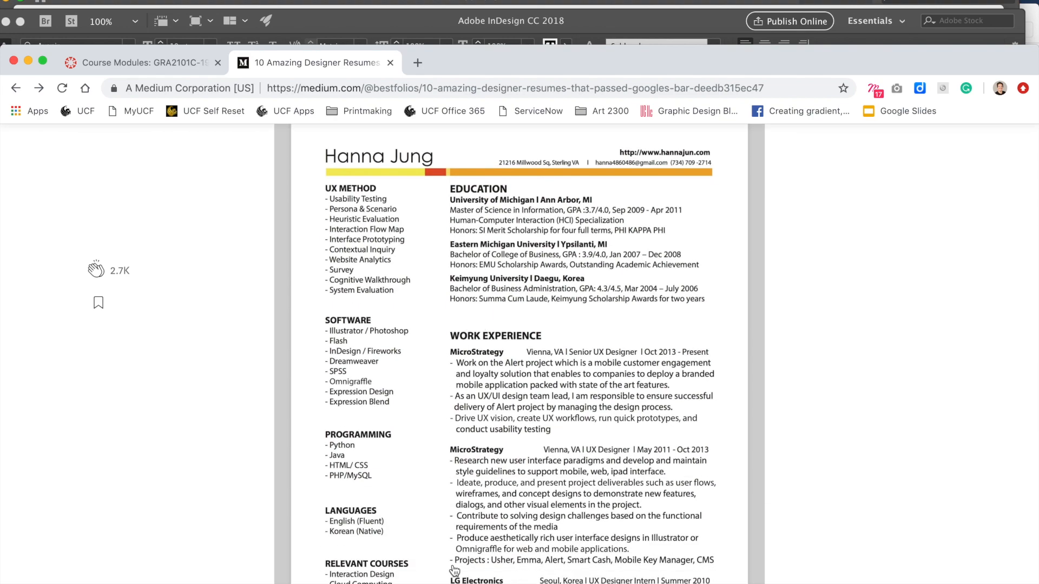
{"action": "scroll", "coordinate": [454, 577], "scroll_direction": "down", "scroll_amount": 5}
{"action": "scroll", "coordinate": [454, 576], "scroll_direction": "down", "scroll_amount": 5}
{"action": "scroll", "coordinate": [454, 576], "scroll_direction": "up", "scroll_amount": 4}
{"action": "scroll", "coordinate": [454, 580], "scroll_direction": "up", "scroll_amount": 8}
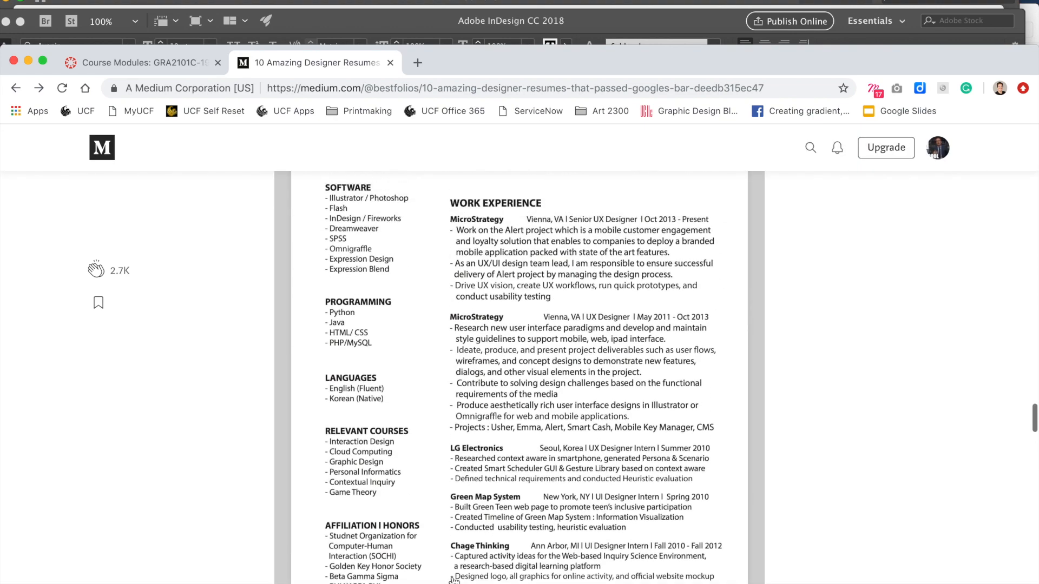
{"action": "scroll", "coordinate": [454, 581], "scroll_direction": "up", "scroll_amount": 1}
{"action": "scroll", "coordinate": [438, 315], "scroll_direction": "up", "scroll_amount": 2}
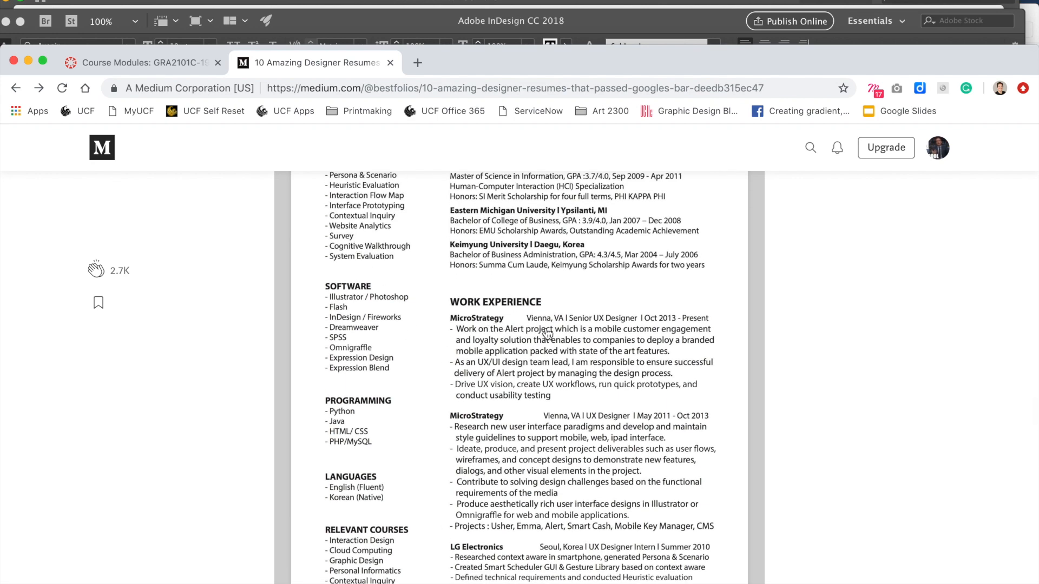
{"action": "scroll", "coordinate": [546, 334], "scroll_direction": "down", "scroll_amount": 3}
{"action": "scroll", "coordinate": [545, 335], "scroll_direction": "down", "scroll_amount": 6}
{"action": "scroll", "coordinate": [545, 309], "scroll_direction": "down", "scroll_amount": 3}
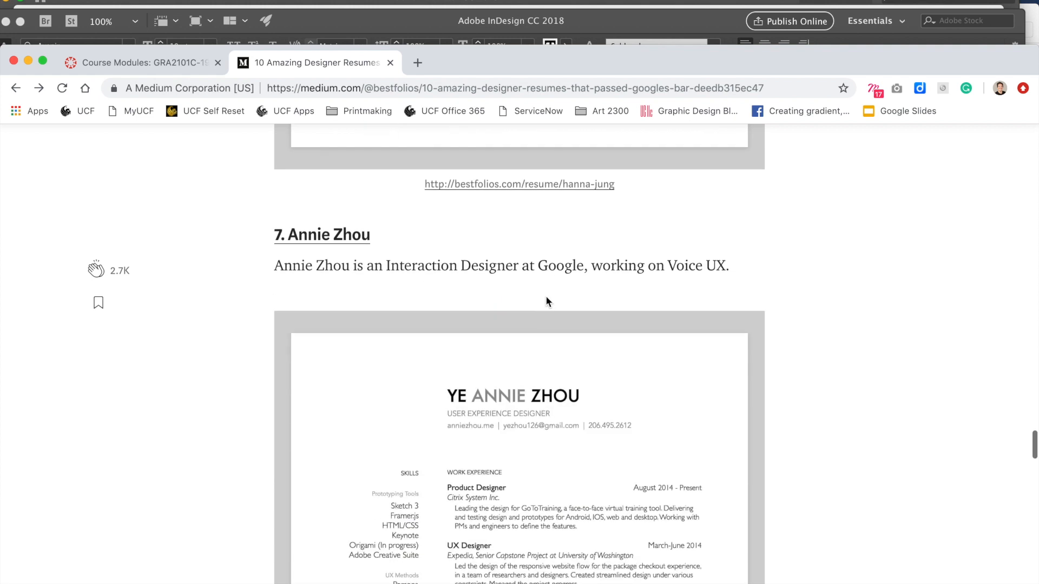
{"action": "scroll", "coordinate": [546, 296], "scroll_direction": "down", "scroll_amount": 5}
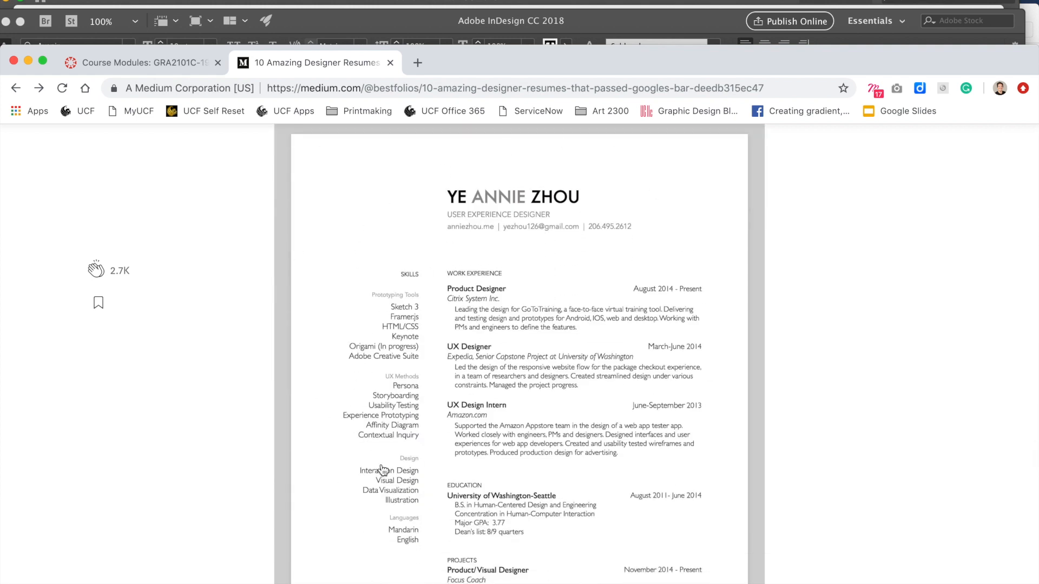
{"action": "scroll", "coordinate": [384, 469], "scroll_direction": "down", "scroll_amount": 2}
{"action": "scroll", "coordinate": [391, 488], "scroll_direction": "up", "scroll_amount": 3}
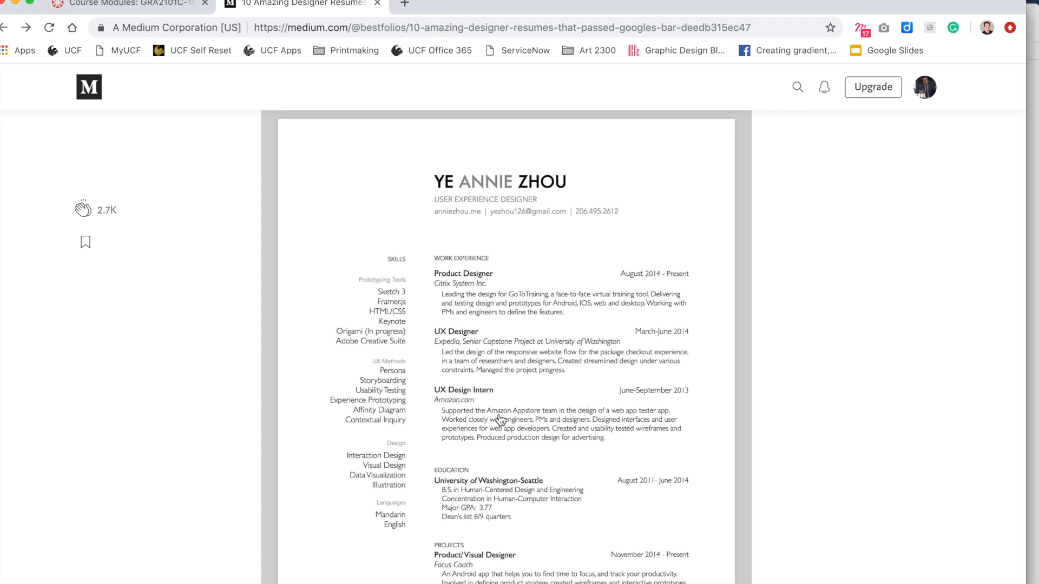
{"action": "scroll", "coordinate": [500, 419], "scroll_direction": "down", "scroll_amount": 5}
{"action": "scroll", "coordinate": [499, 418], "scroll_direction": "up", "scroll_amount": 2}
{"action": "left_click", "coordinate": [499, 417]}
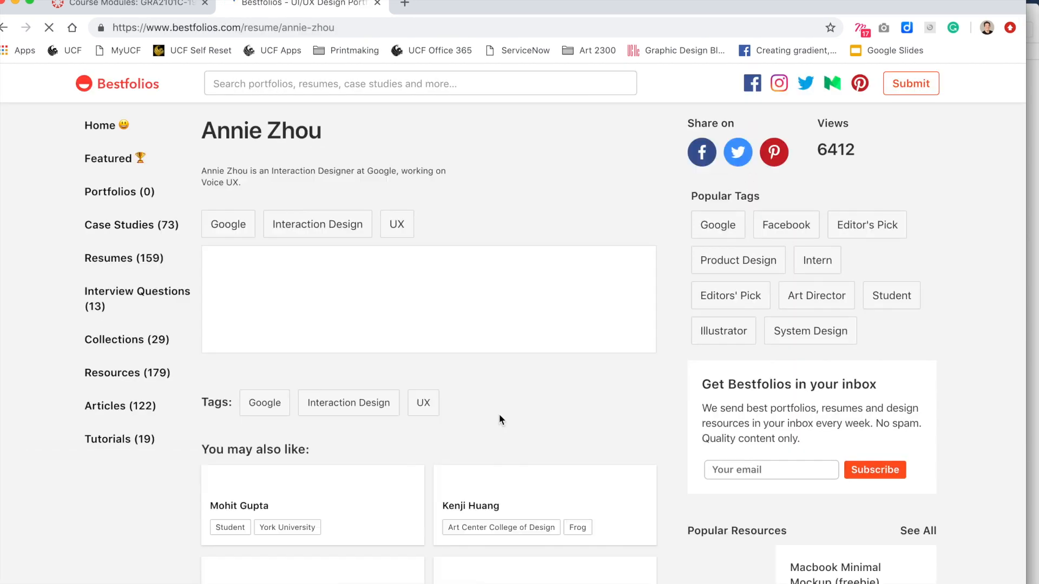
{"action": "scroll", "coordinate": [499, 417], "scroll_direction": "down", "scroll_amount": 2}
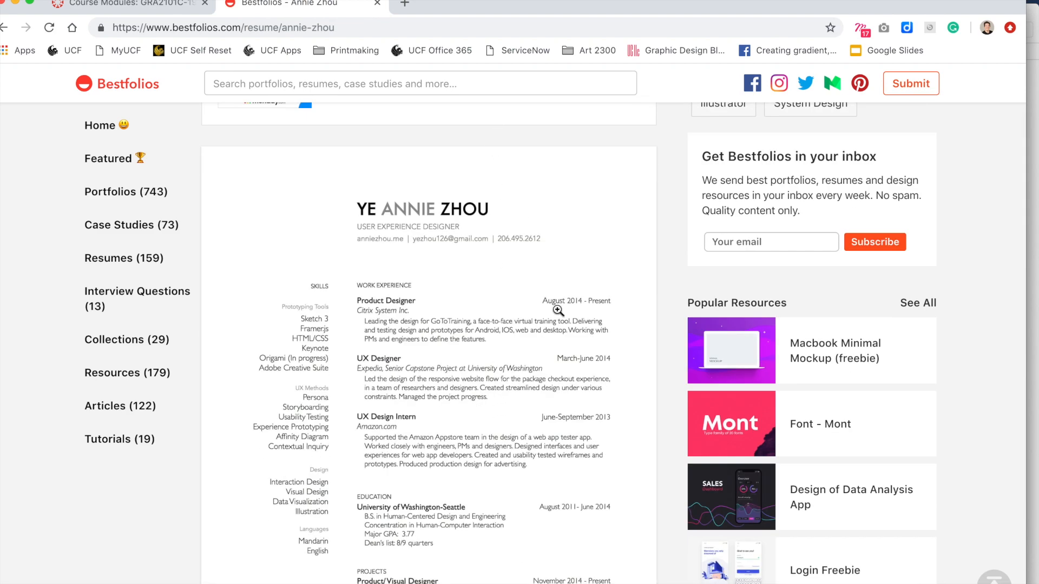
{"action": "scroll", "coordinate": [557, 312], "scroll_direction": "down", "scroll_amount": 4}
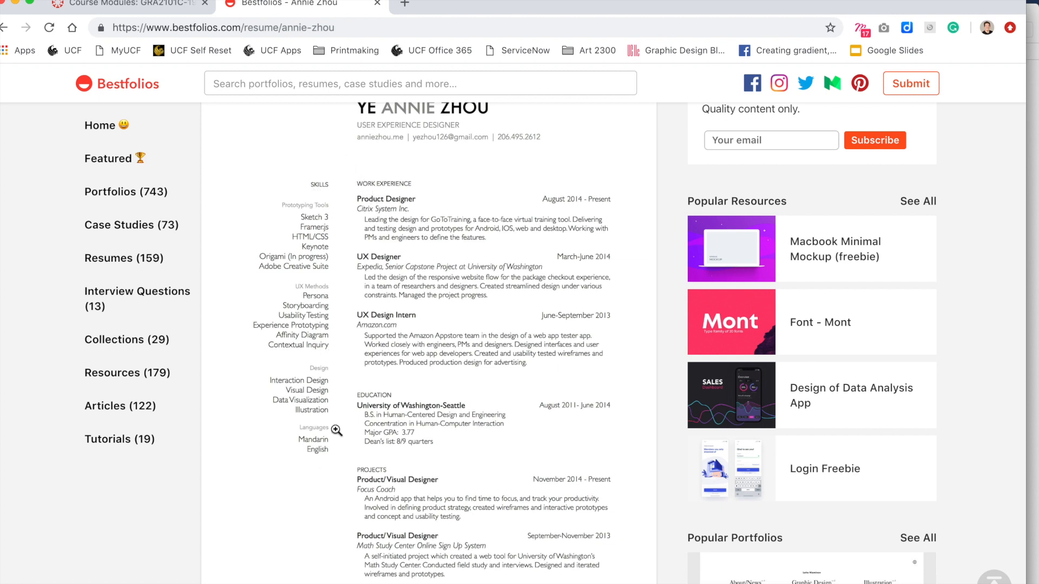
{"action": "scroll", "coordinate": [346, 568], "scroll_direction": "down", "scroll_amount": 5}
{"action": "scroll", "coordinate": [346, 569], "scroll_direction": "down", "scroll_amount": 3}
{"action": "scroll", "coordinate": [346, 569], "scroll_direction": "up", "scroll_amount": 8}
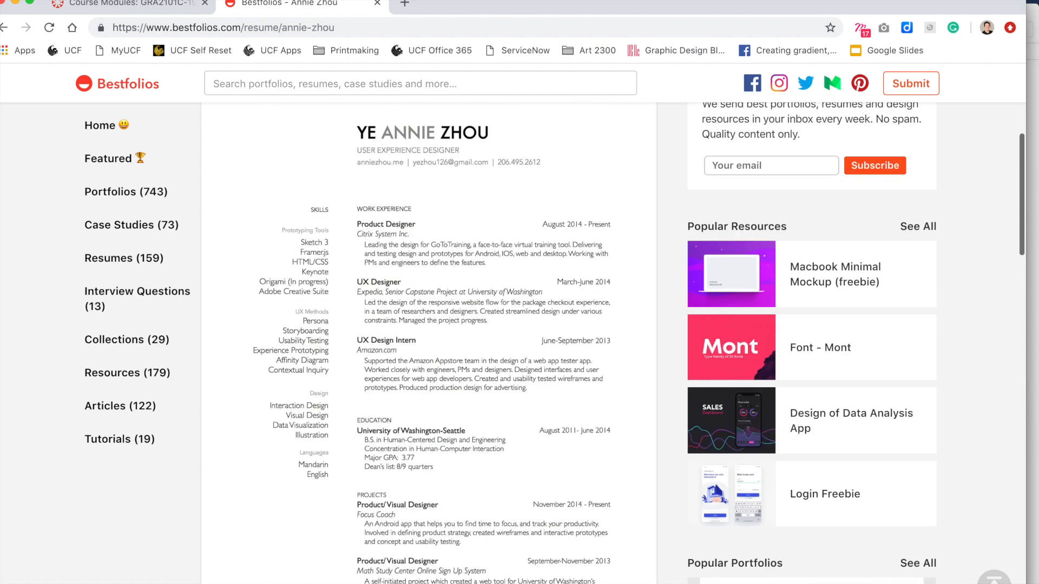
{"action": "scroll", "coordinate": [346, 569], "scroll_direction": "up", "scroll_amount": 4}
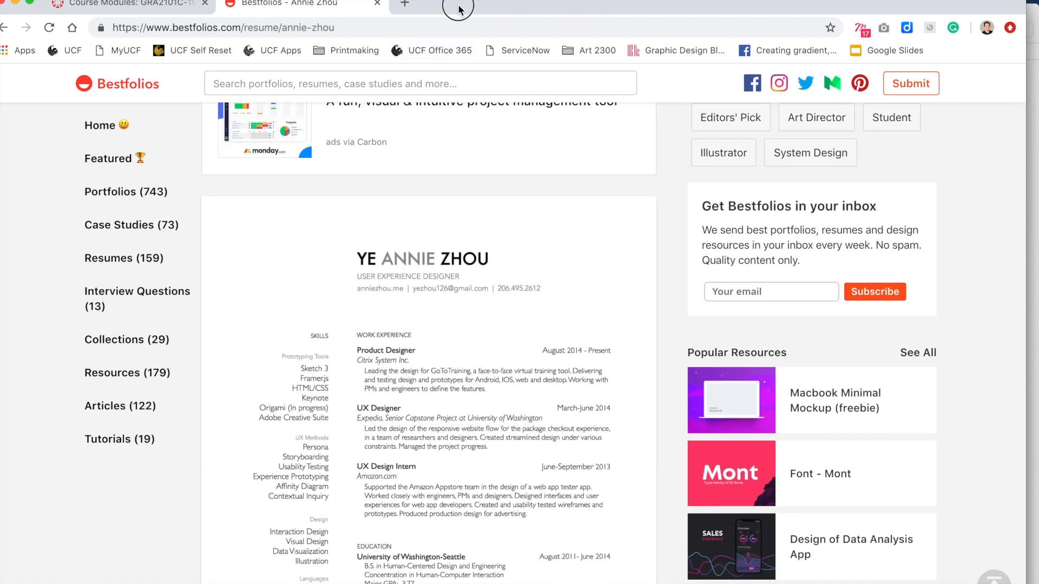
Move the browser aside and return to the InDesign resume document.
{"action": "left_click_drag", "start_coordinate": [459, 10], "coordinate": [464, 573]}
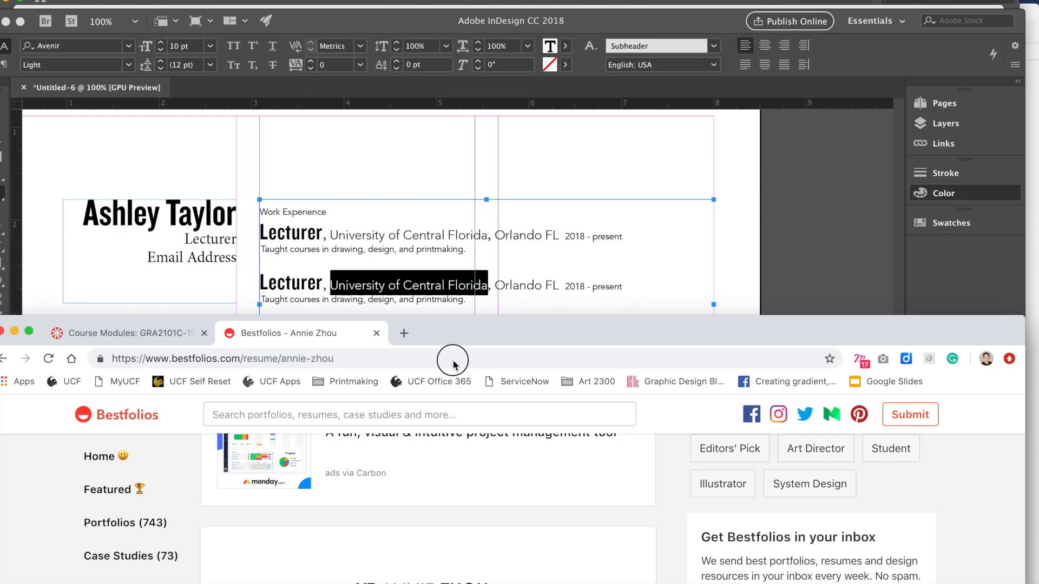
{"action": "left_click", "coordinate": [490, 301]}
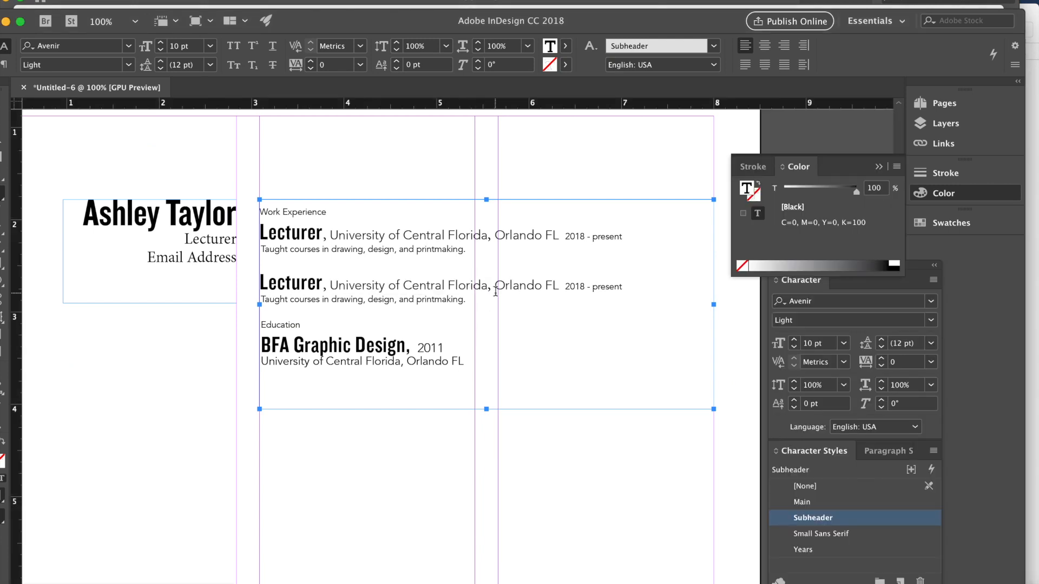
{"action": "left_click_drag", "start_coordinate": [361, 31], "coordinate": [381, 7]}
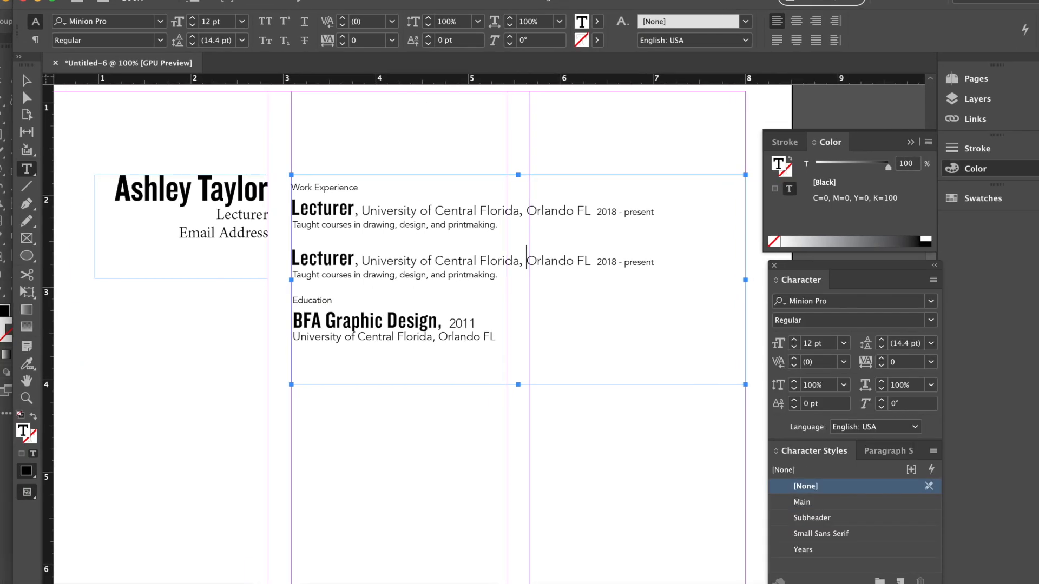